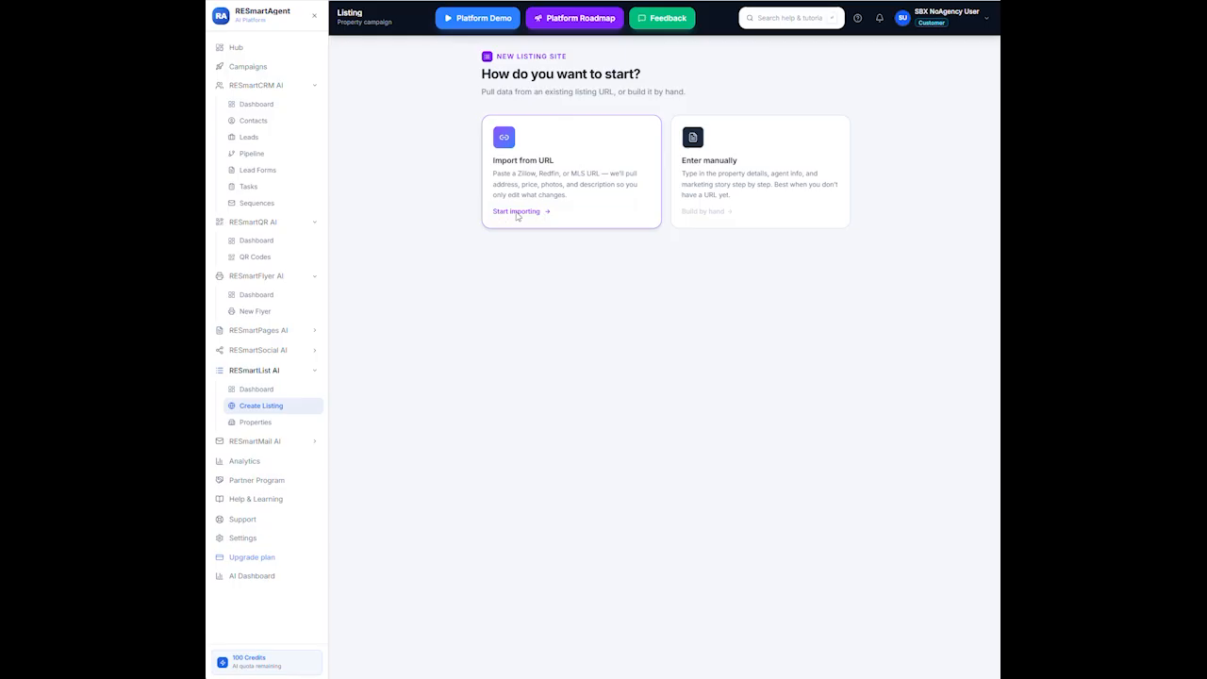
pyautogui.click(524, 215)
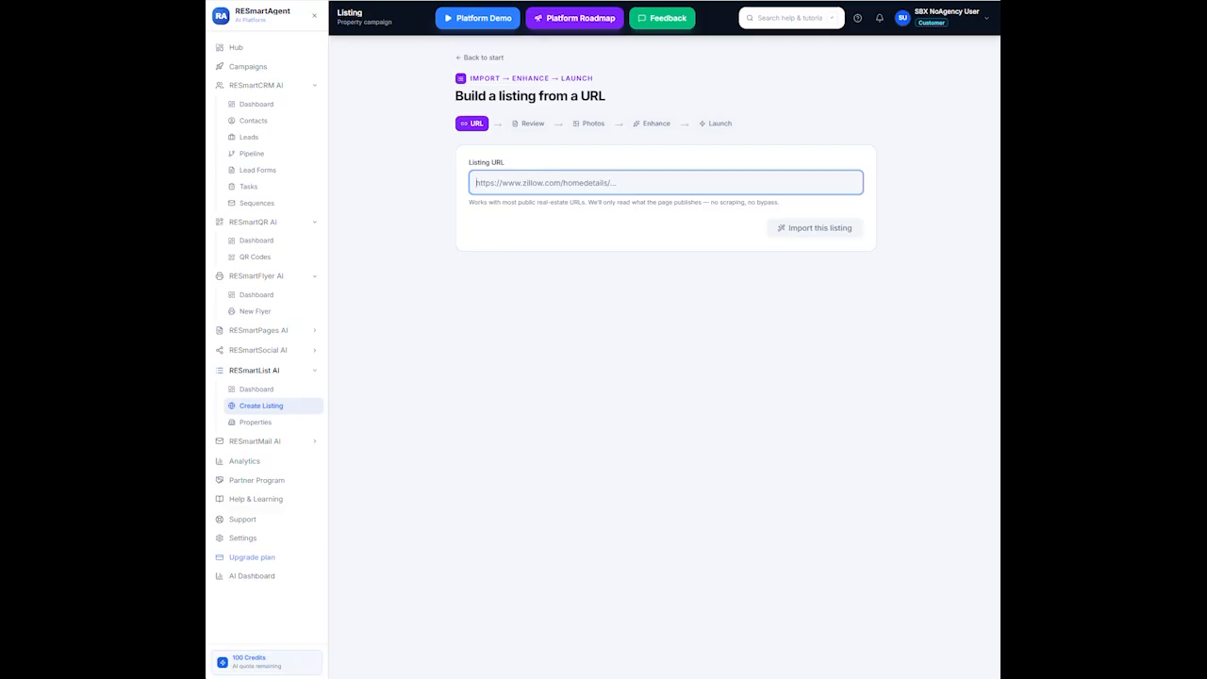
pyautogui.rightClick(500, 180)
pyautogui.click(517, 312)
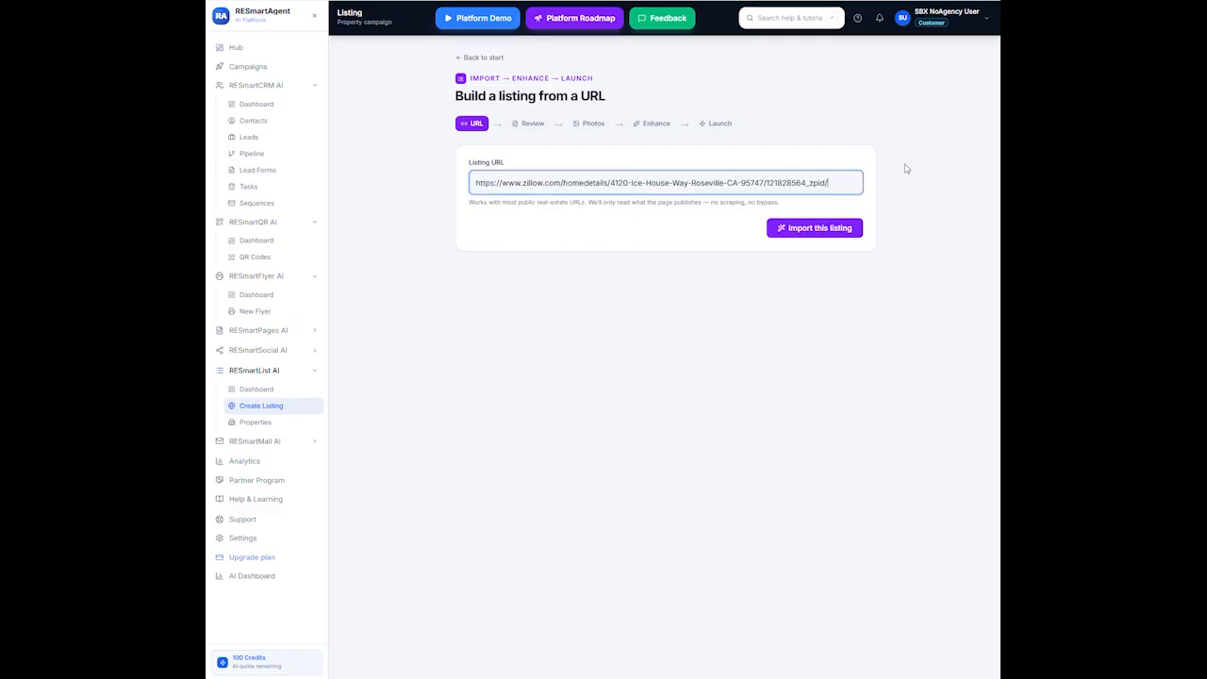
pyautogui.click(811, 228)
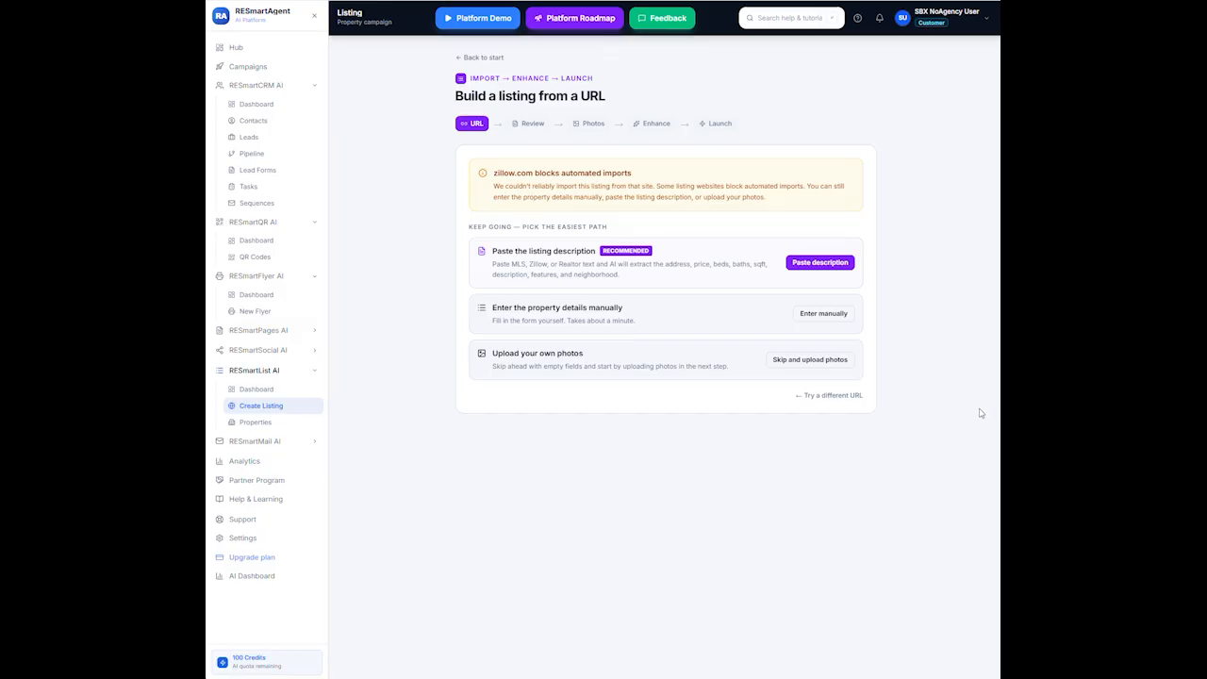
# Choose the paste-description alternative and bring up the Zillow listing page
pyautogui.click(799, 265)
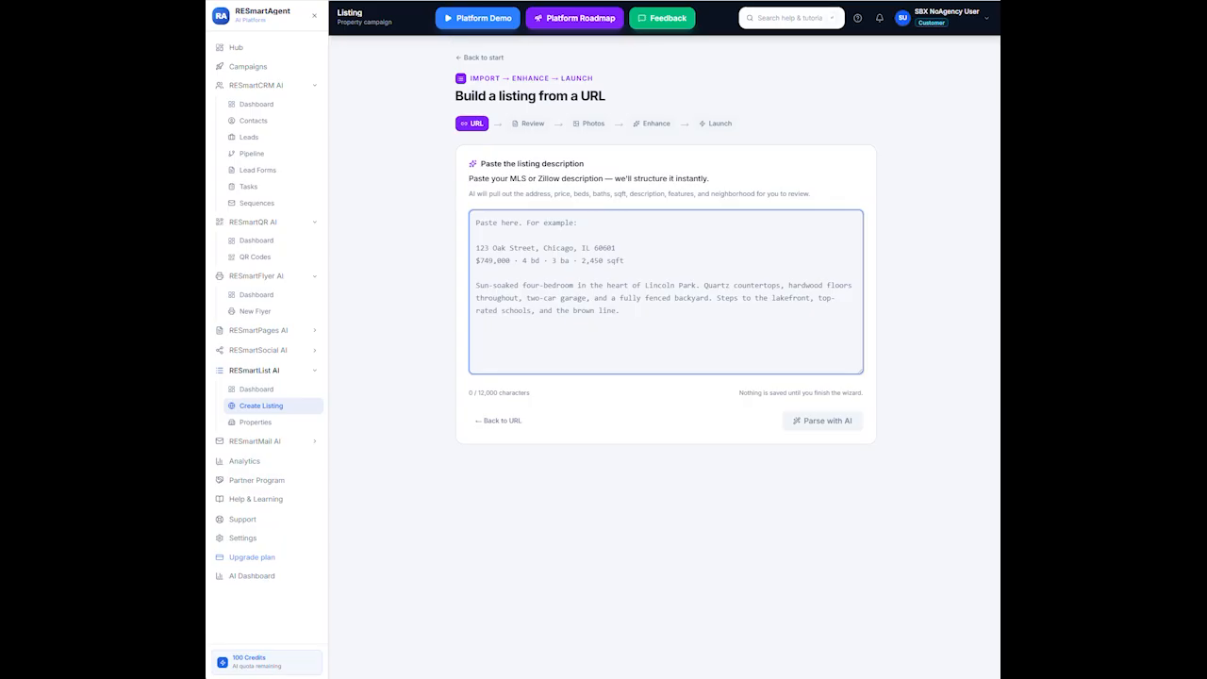
pyautogui.click(839, 1)
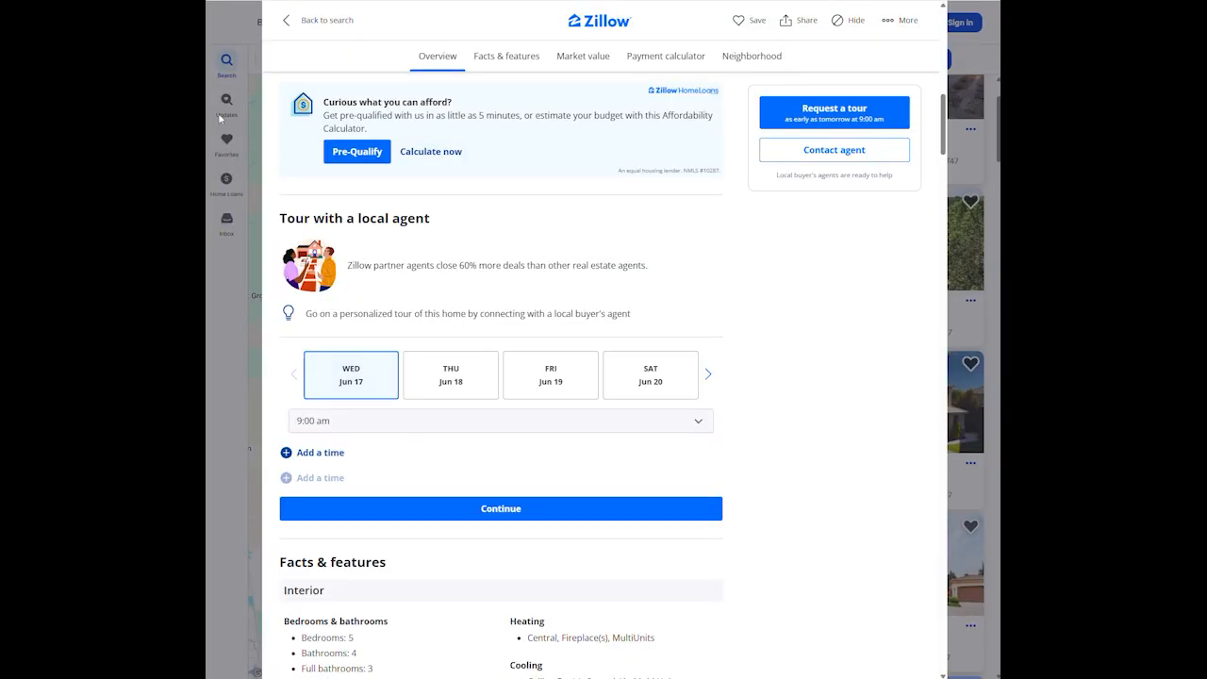
# Copy the Zillow listing text from the price through the facts and return to RESmartAgent
pyautogui.scroll(6, 754, 385)
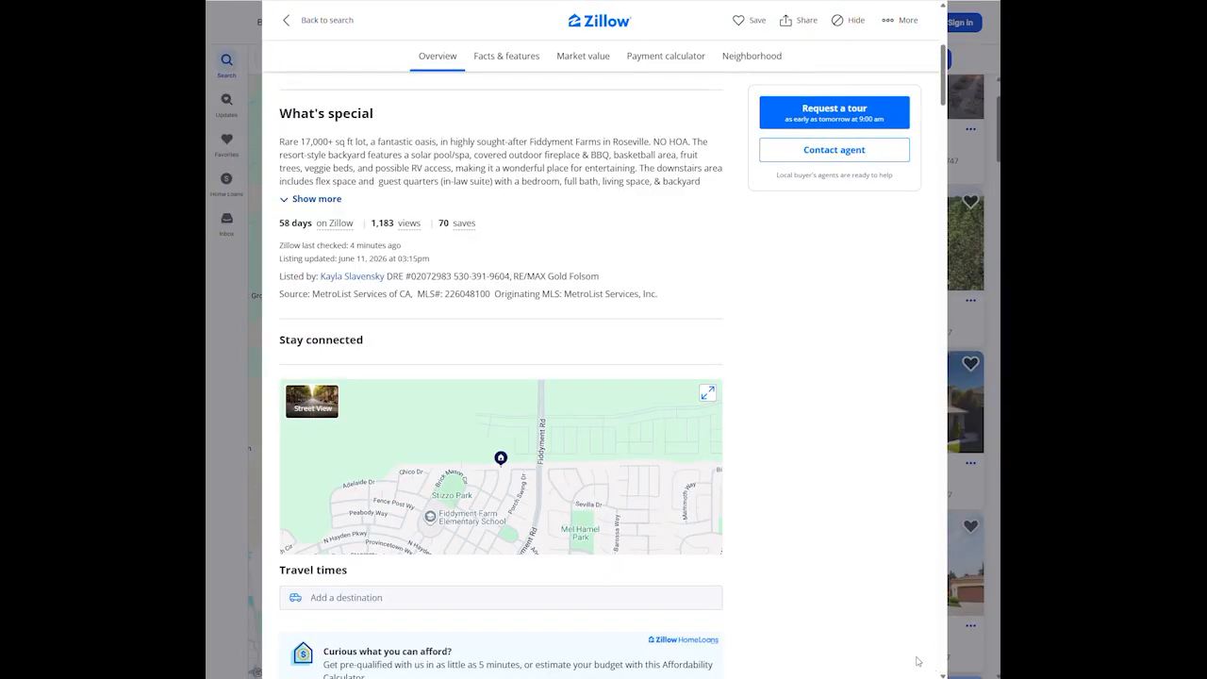
pyautogui.scroll(4, 919, 660)
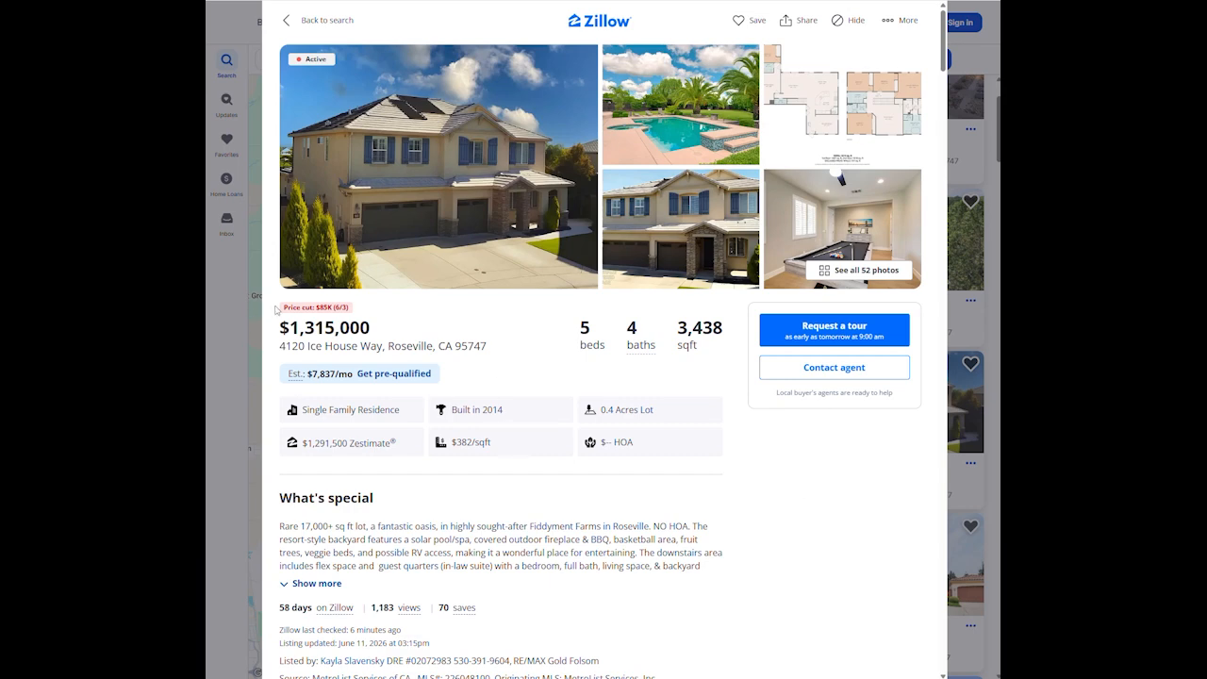
pyautogui.moveTo(275, 308); pyautogui.dragTo(632, 309)
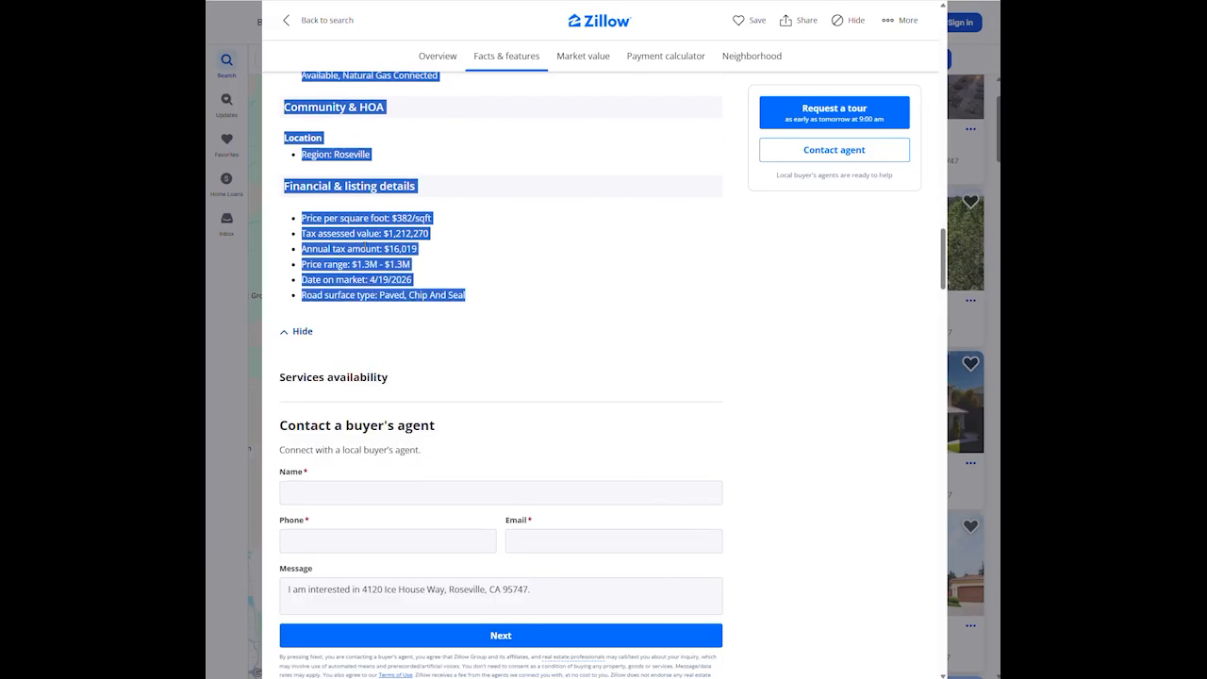
pyautogui.rightClick(364, 251)
pyautogui.click(398, 263)
pyautogui.click(813, 2)
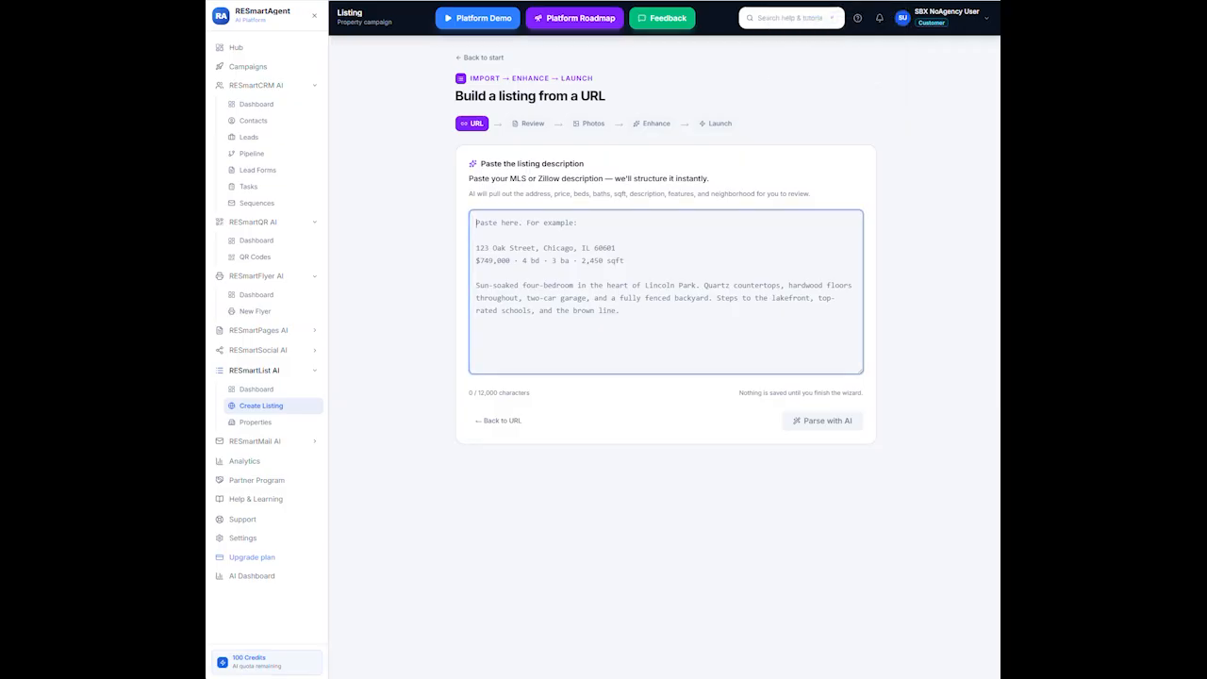
# Paste the Zillow description and AI-parse it into address, price, 5 beds, 4 baths, 3438 sqft
pyautogui.rightClick(509, 222)
pyautogui.click(533, 345)
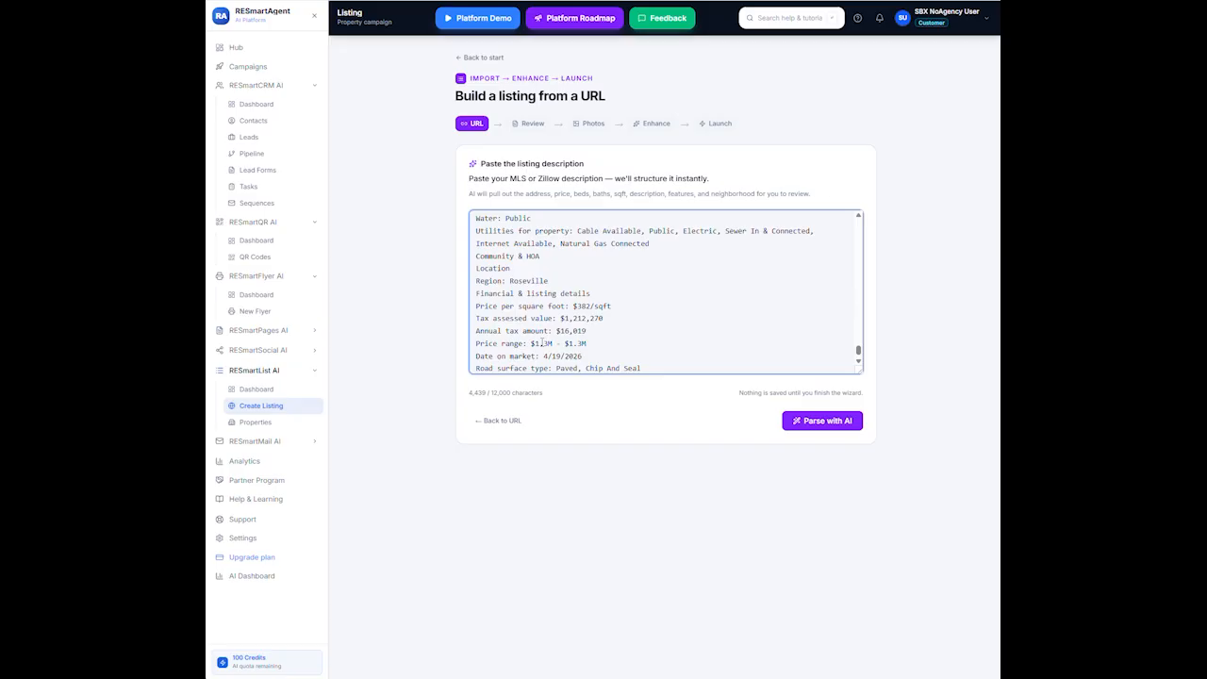
pyautogui.click(817, 423)
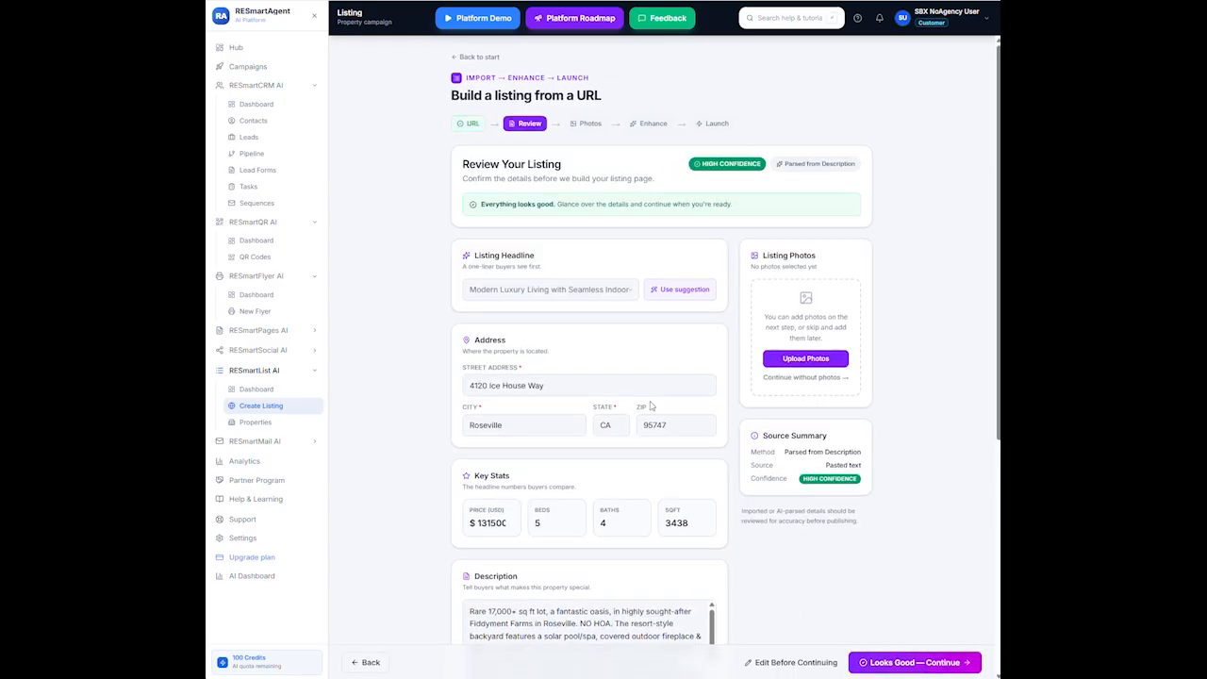
# Review the parsed address, stats, description and features, then accept them as correct
pyautogui.scroll(-2, 651, 407)
pyautogui.scroll(-2, 650, 407)
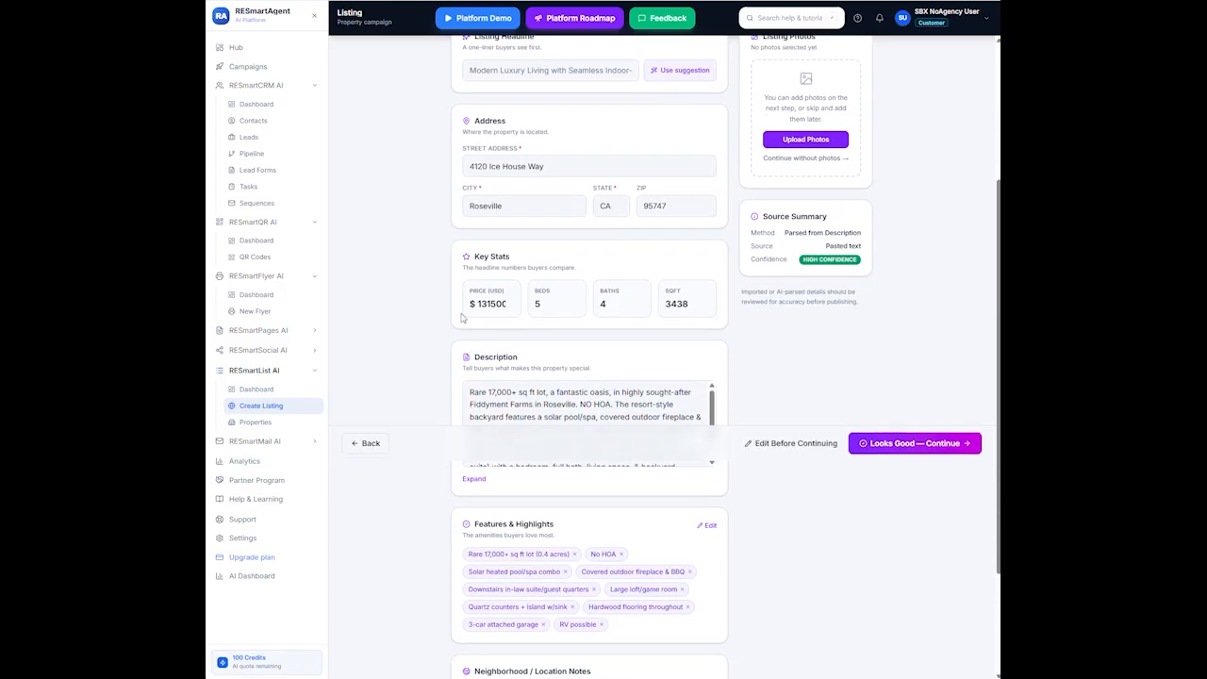
pyautogui.scroll(-2, 603, 301)
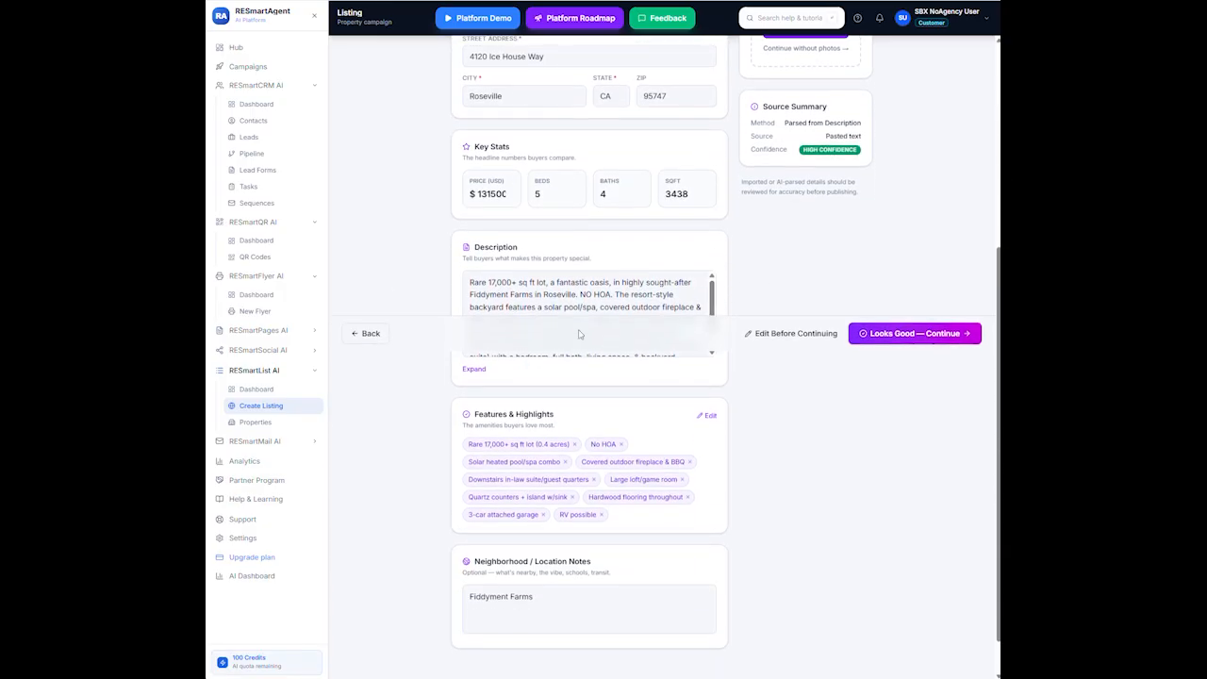
pyautogui.scroll(-1, 581, 332)
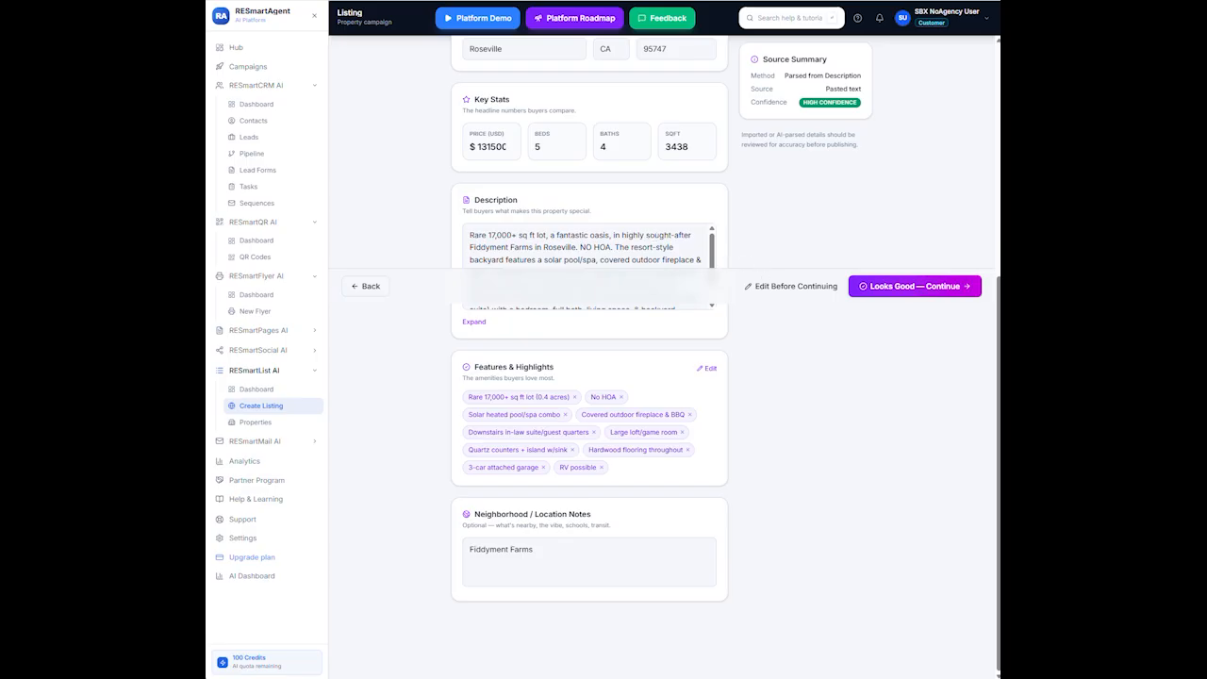
pyautogui.click(684, 248)
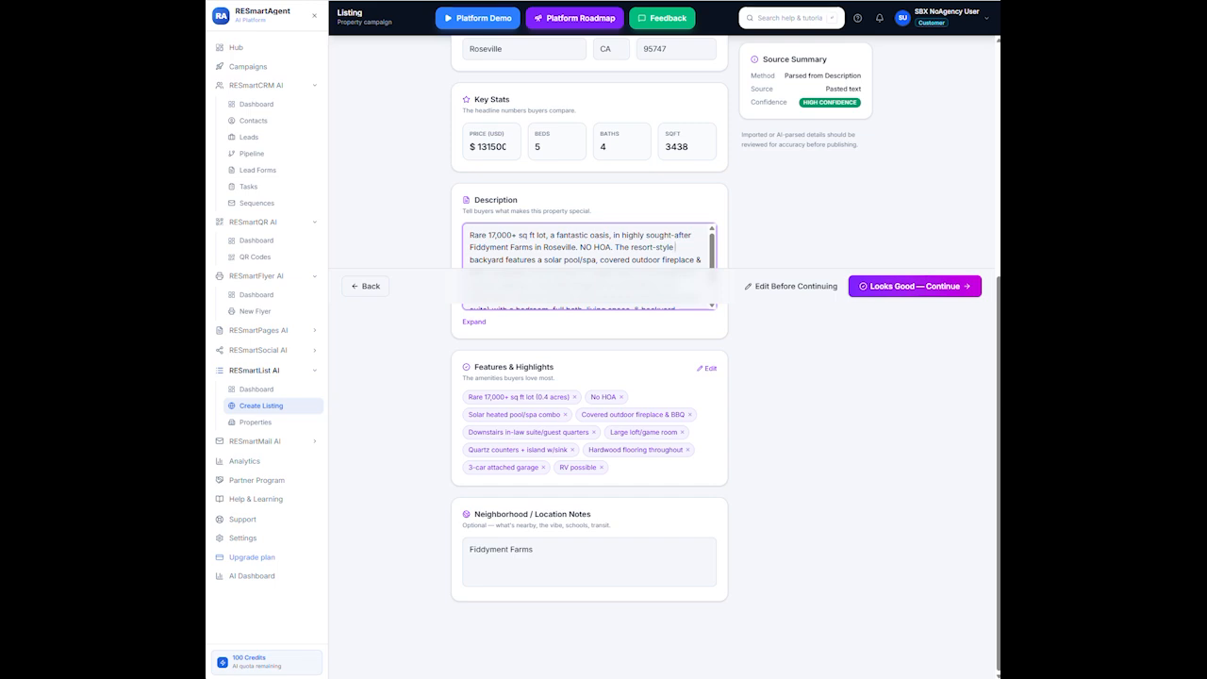
pyautogui.click(954, 286)
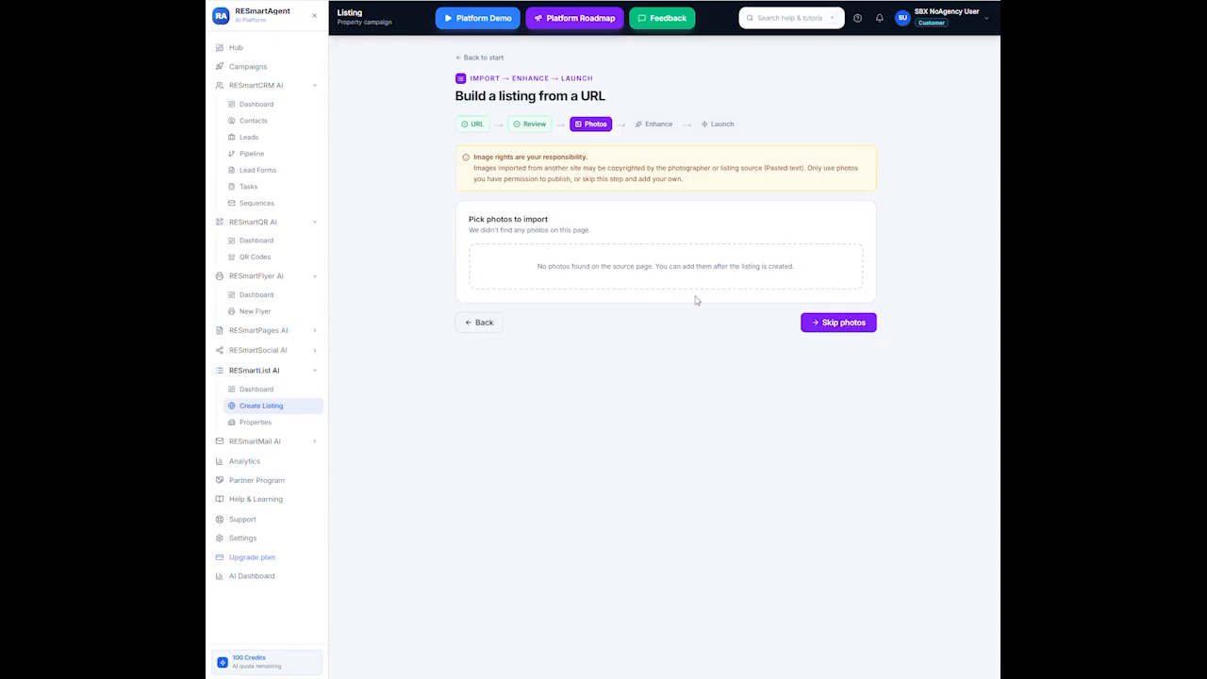
# Skip the photos step and generate the listing draft
pyautogui.click(842, 324)
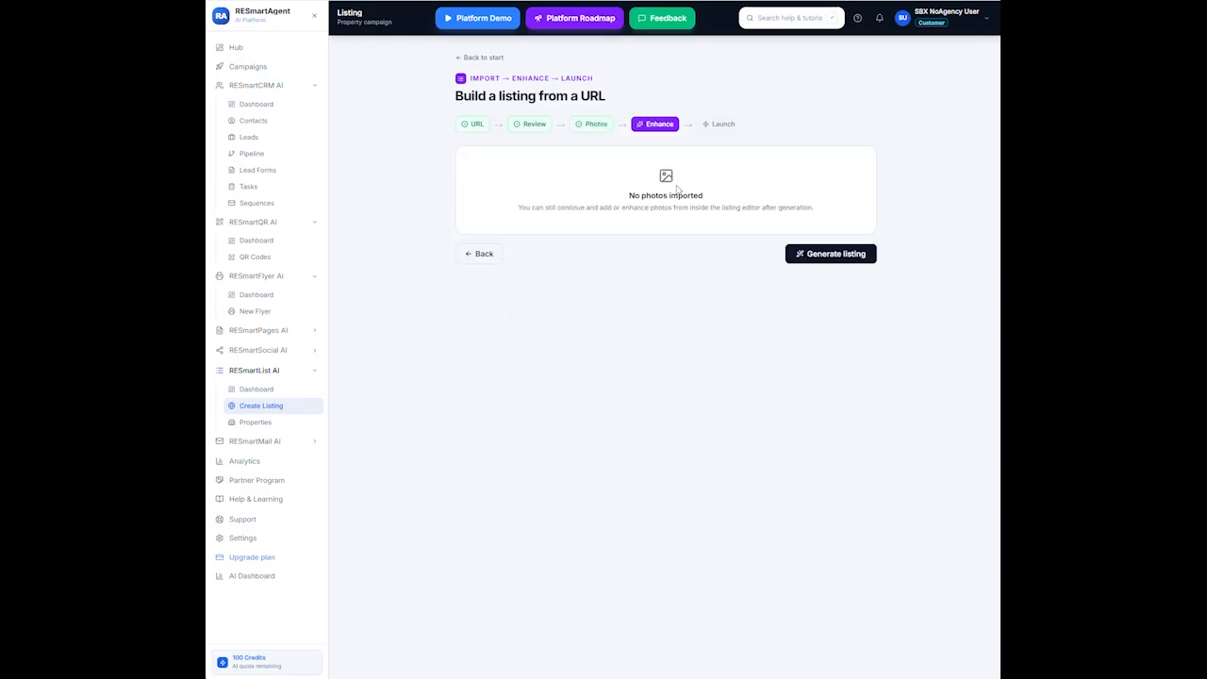
pyautogui.click(830, 257)
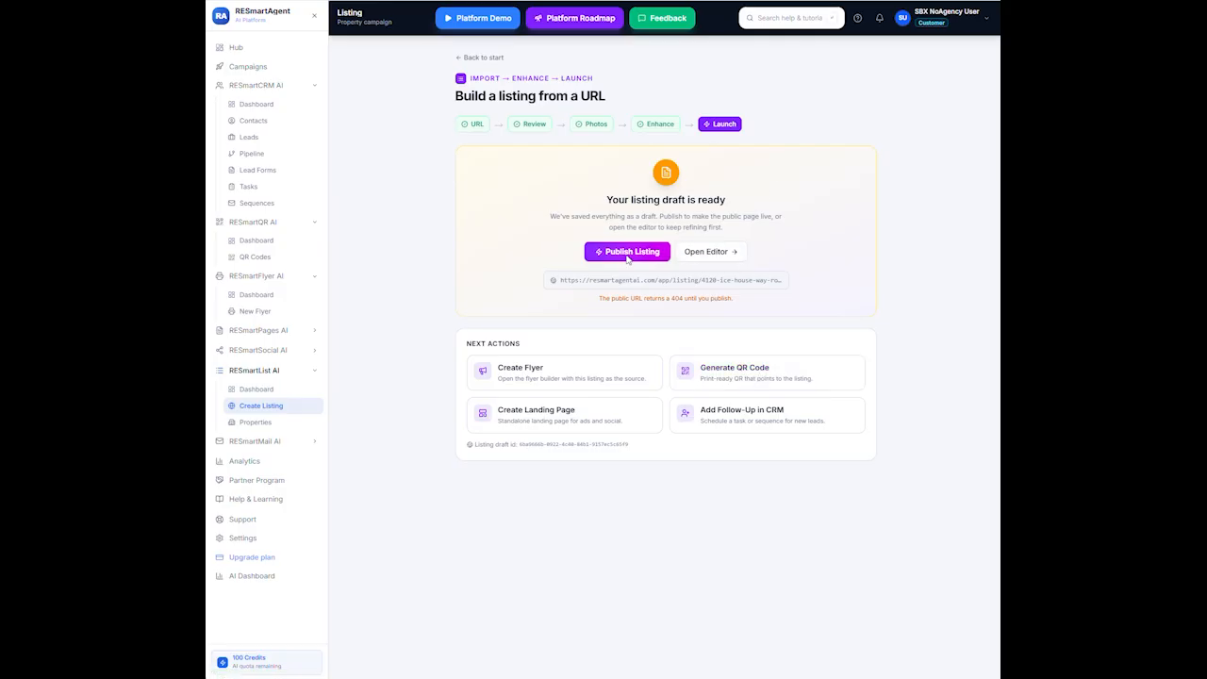
pyautogui.click(705, 250)
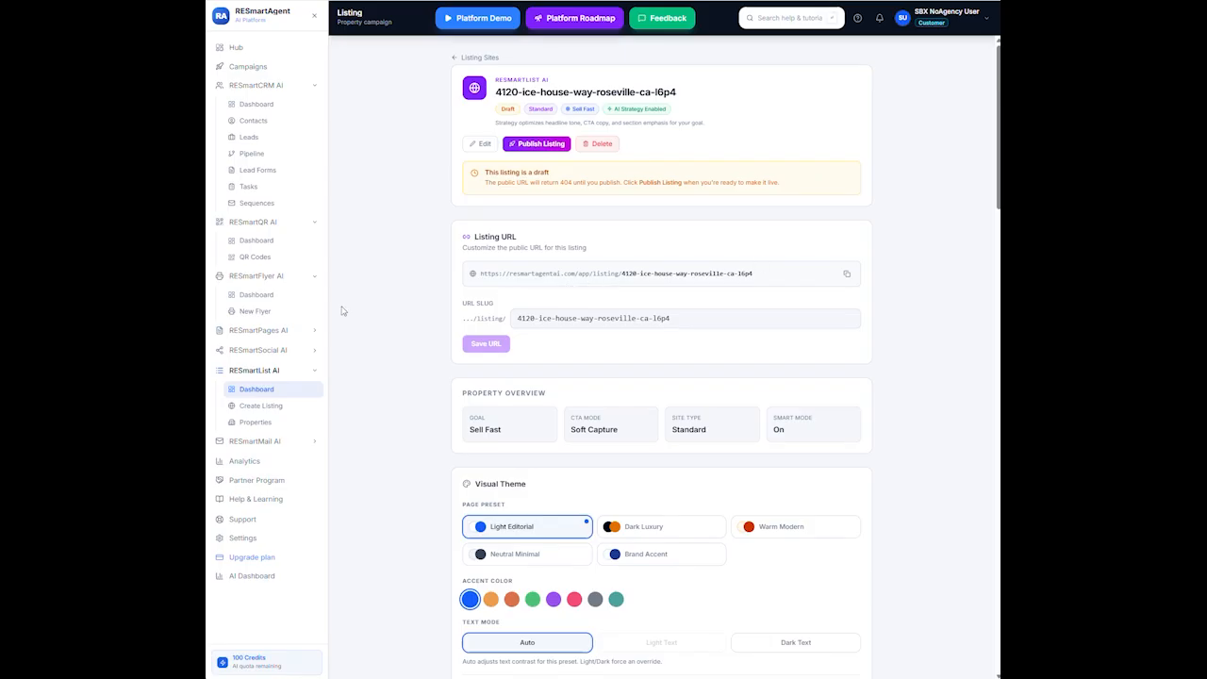
pyautogui.click(686, 321)
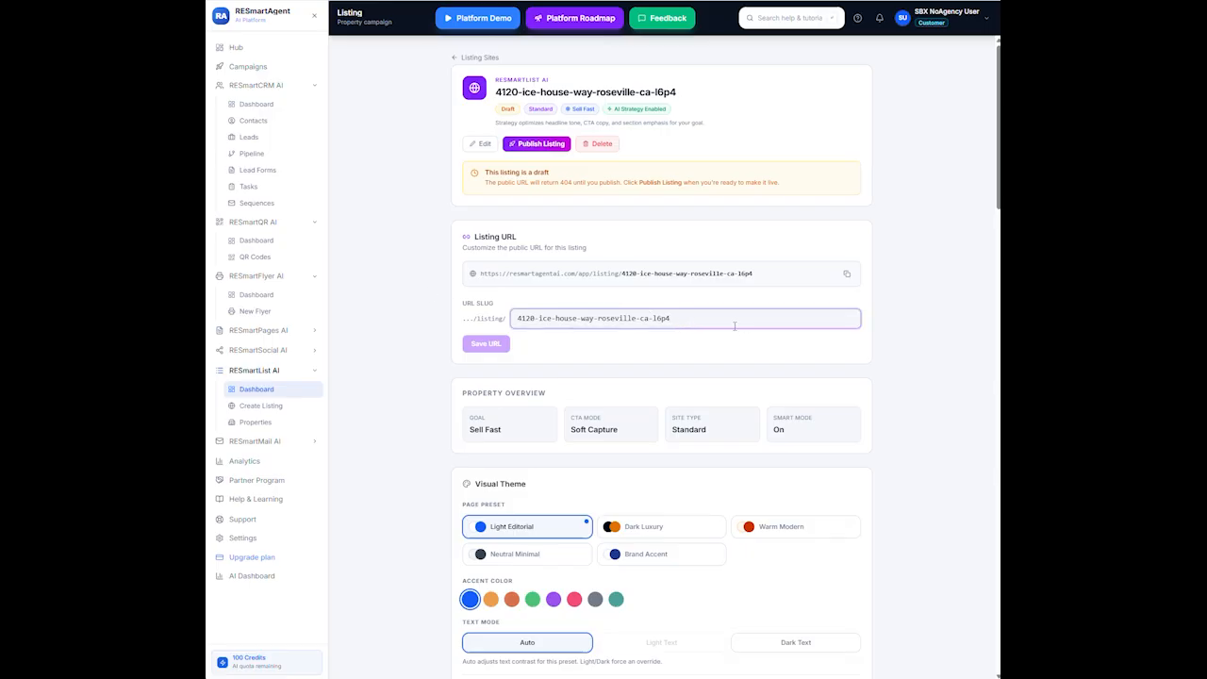
pyautogui.press('BackSpace')
pyautogui.press('BackSpace')
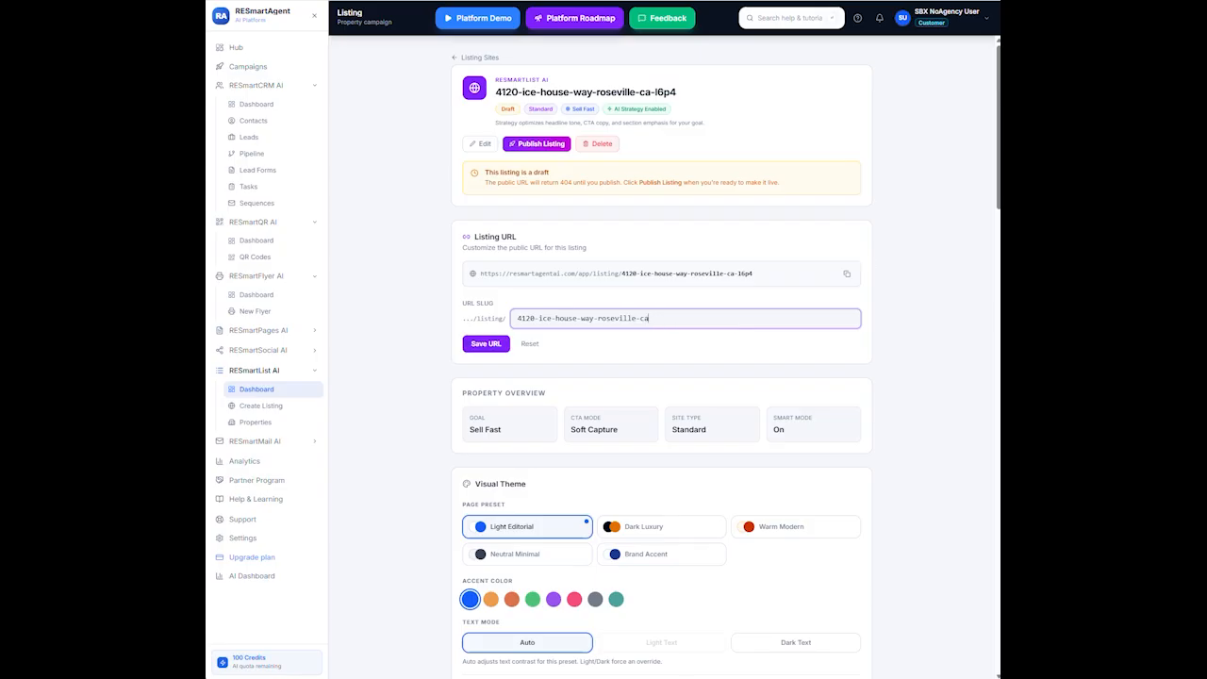
pyautogui.click(485, 344)
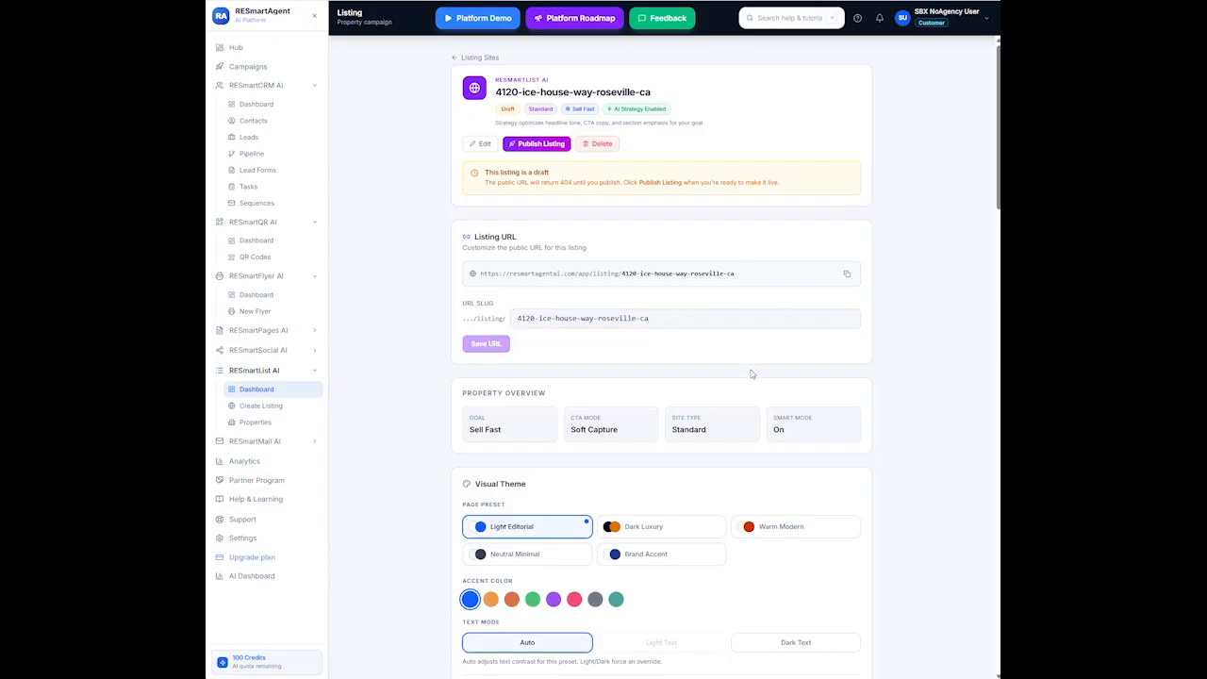
pyautogui.scroll(-2, 754, 377)
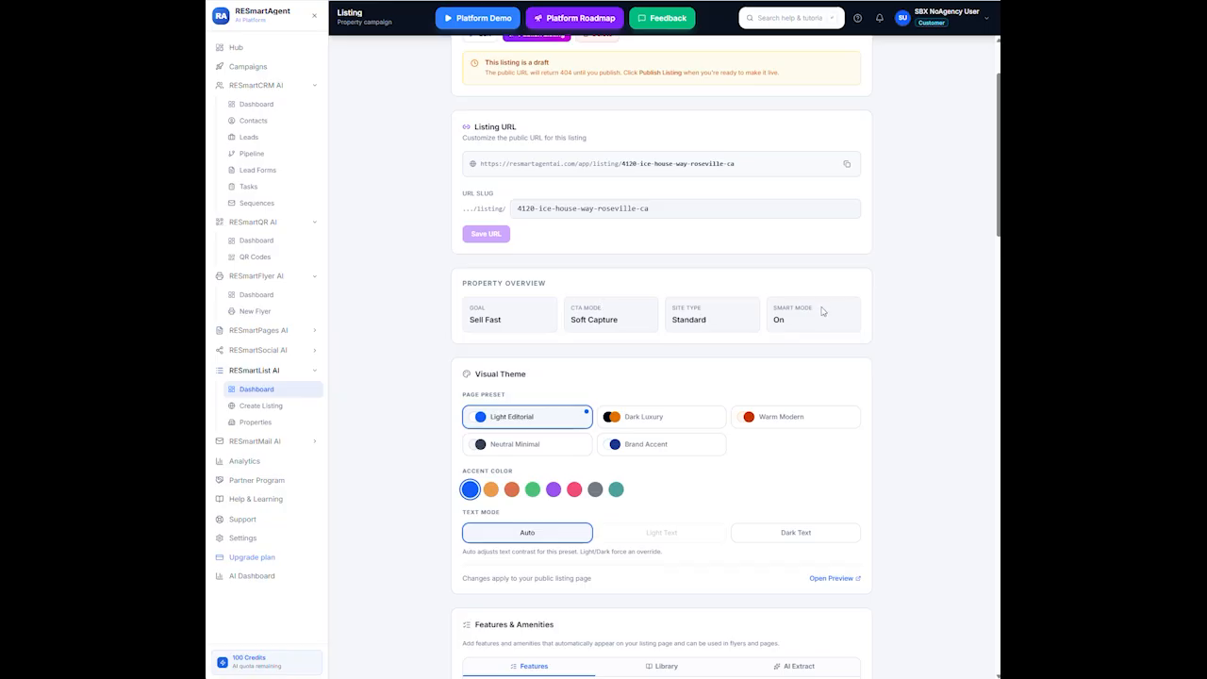
# Open a preview of the public listing page from the Visual Theme section
pyautogui.scroll(-2, 794, 431)
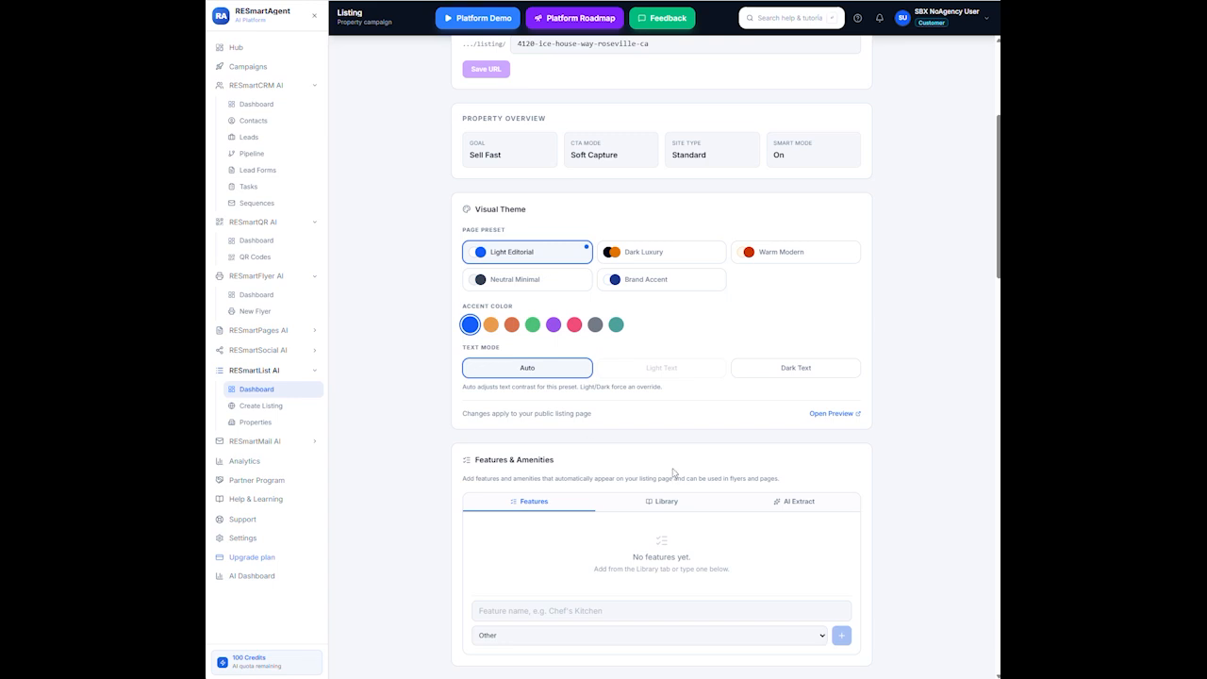
pyautogui.scroll(-1, 686, 367)
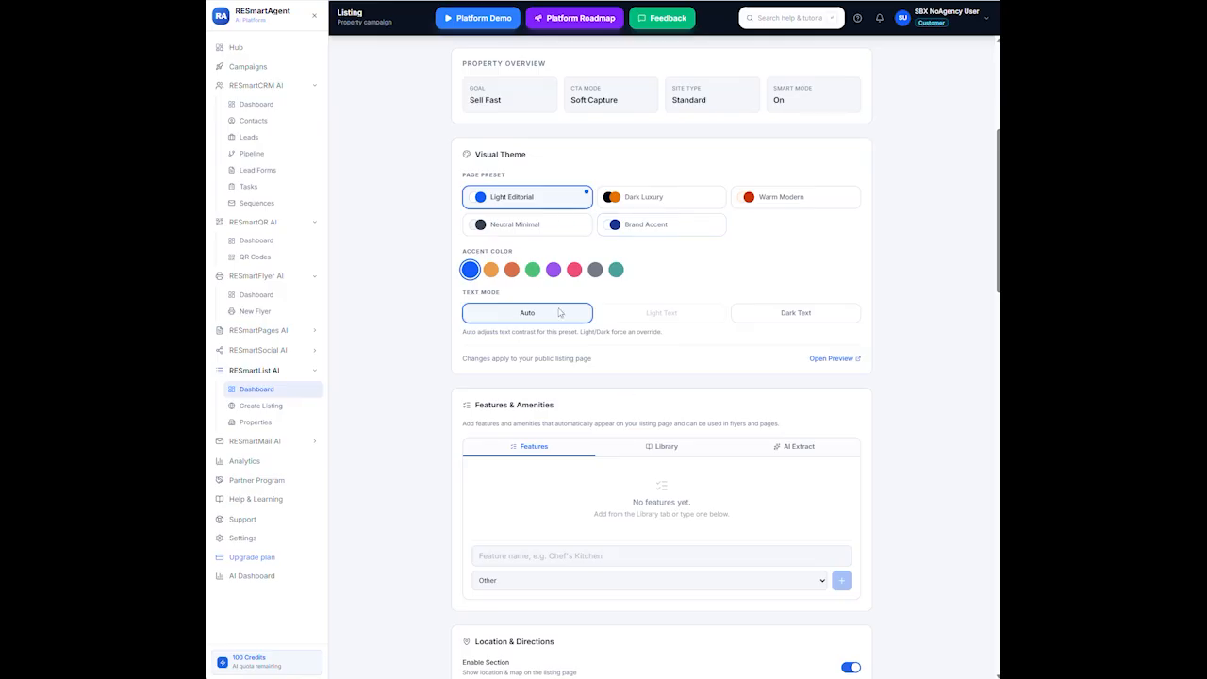
pyautogui.click(830, 359)
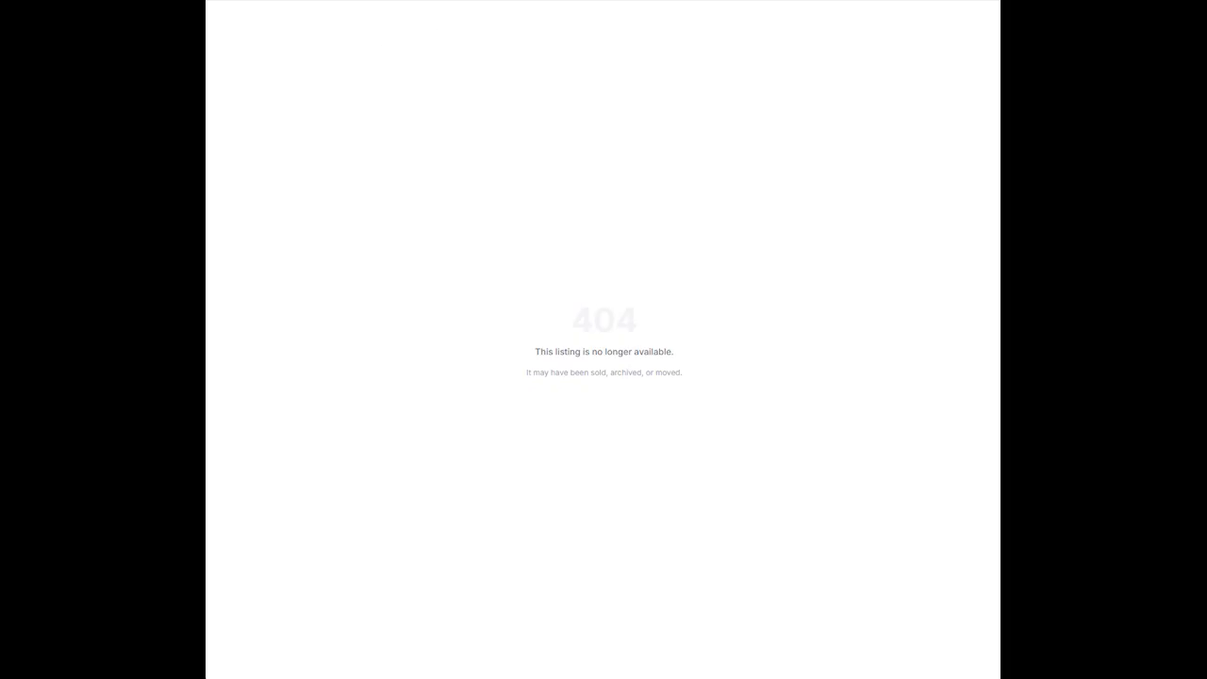
# Back in the editor, publish the listing so its status changes from Draft to Published
pyautogui.click(790, 0)
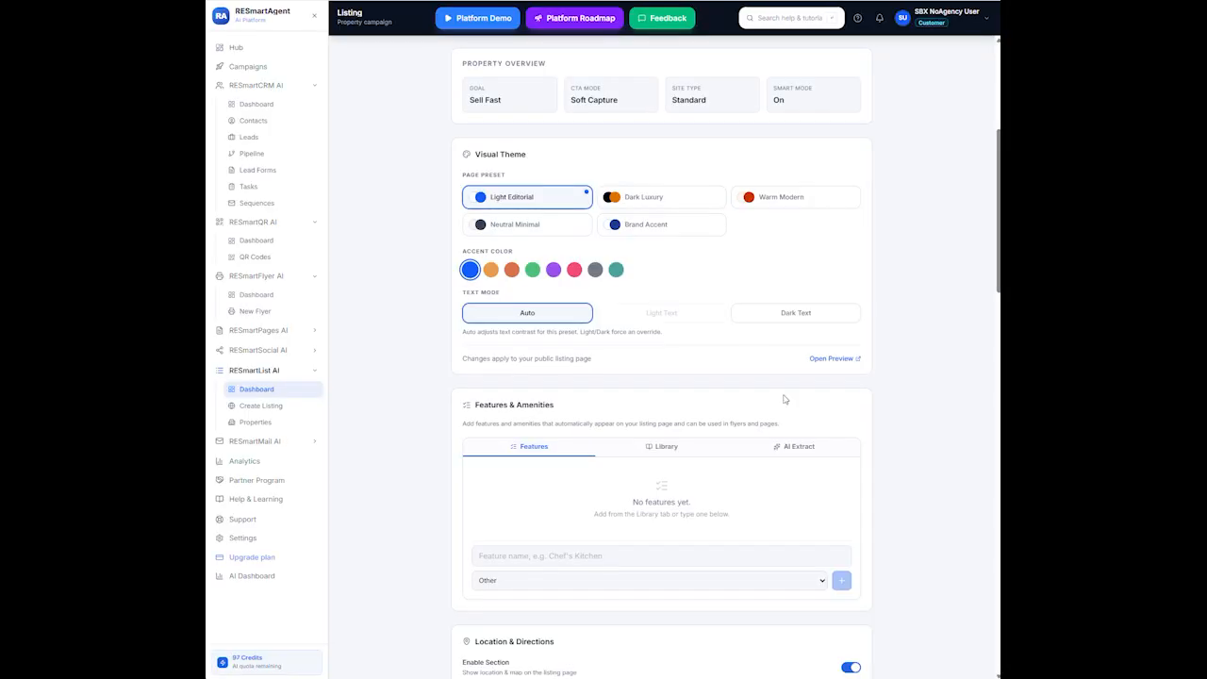
pyautogui.scroll(4, 784, 399)
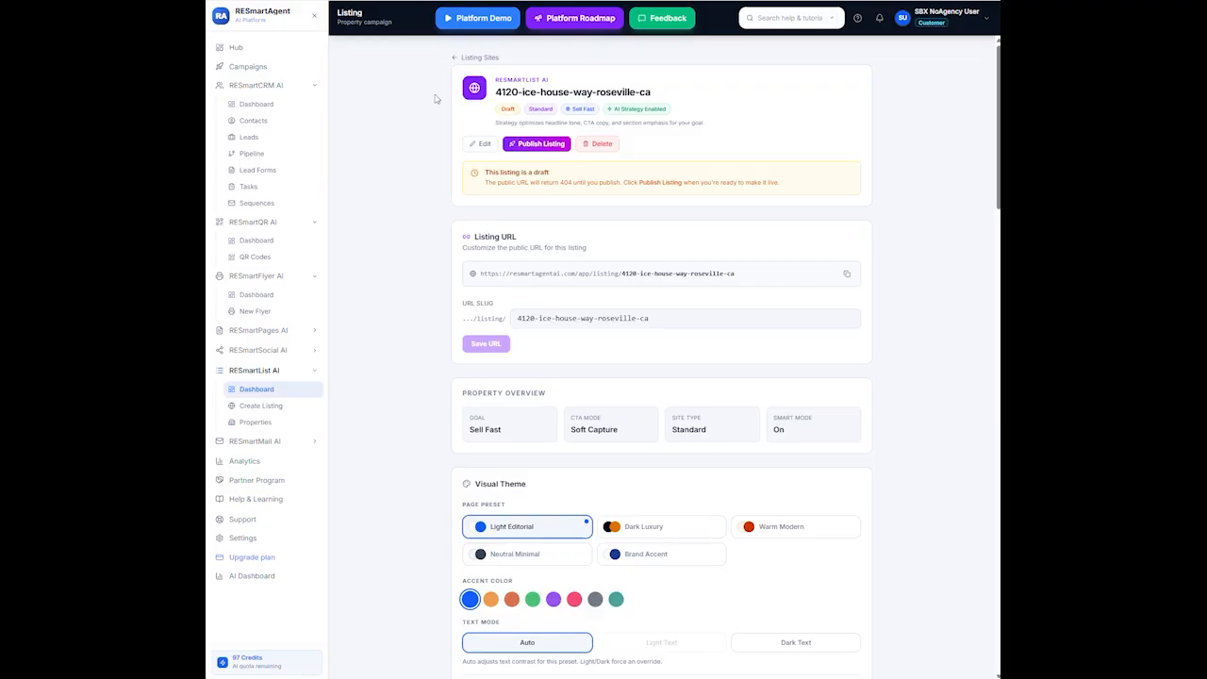
pyautogui.click(539, 144)
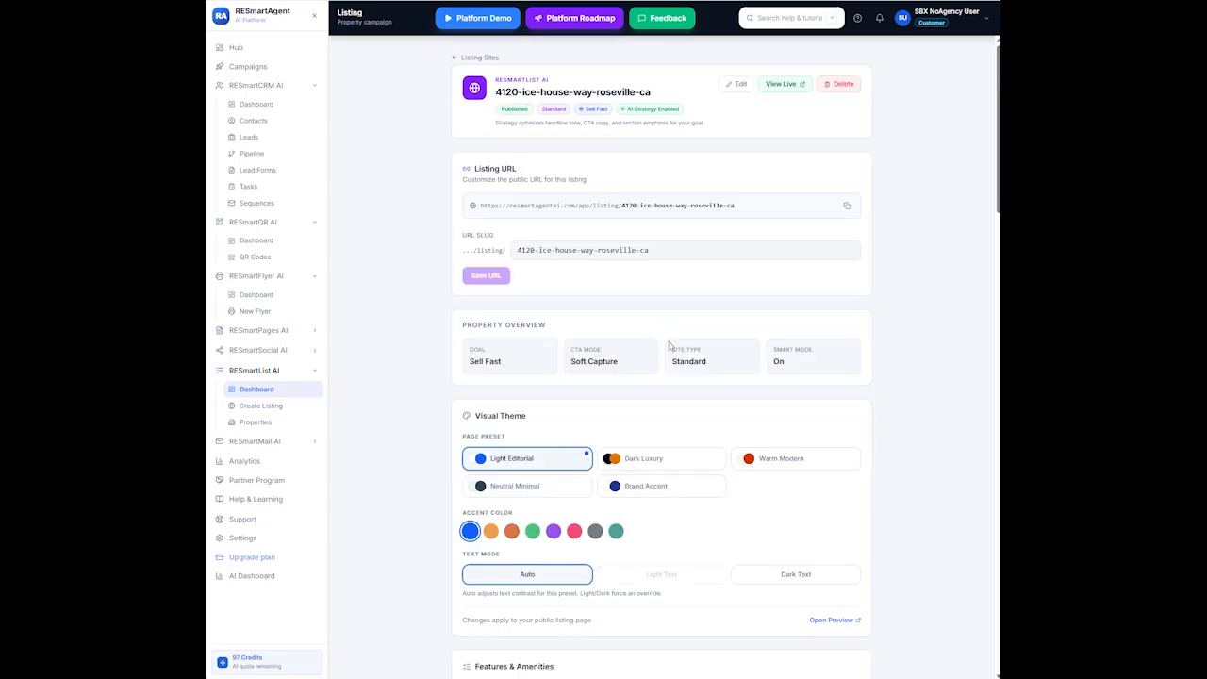
pyautogui.scroll(-3, 689, 311)
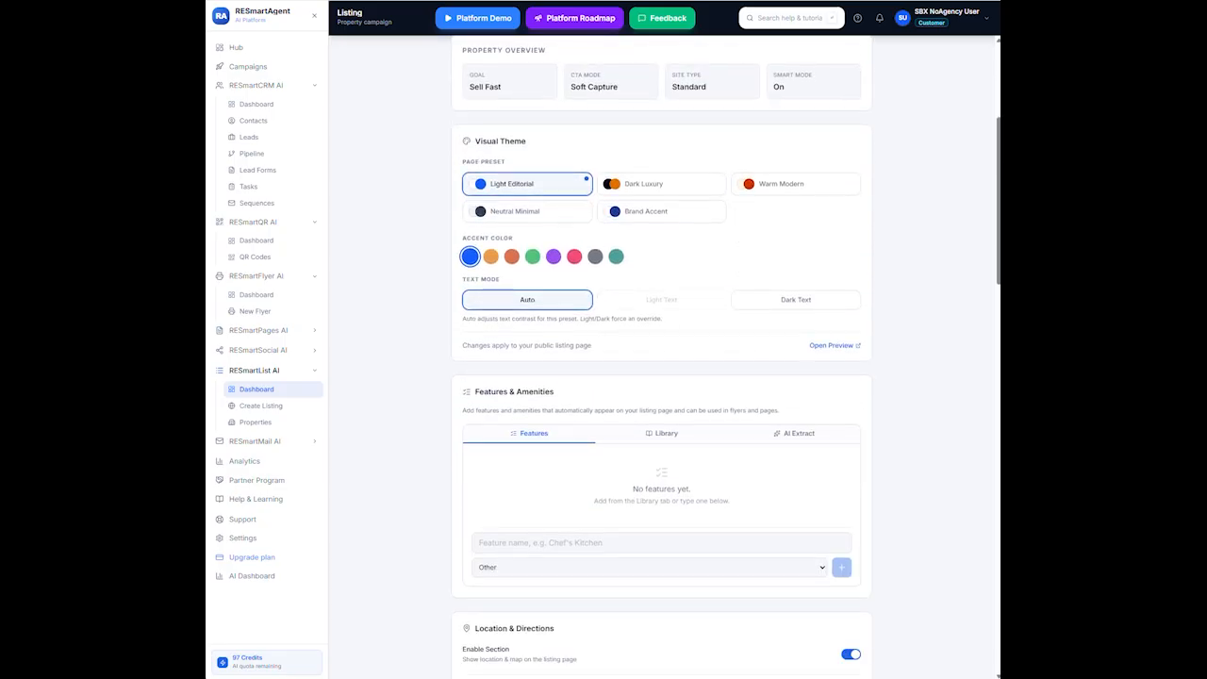
pyautogui.click(849, 354)
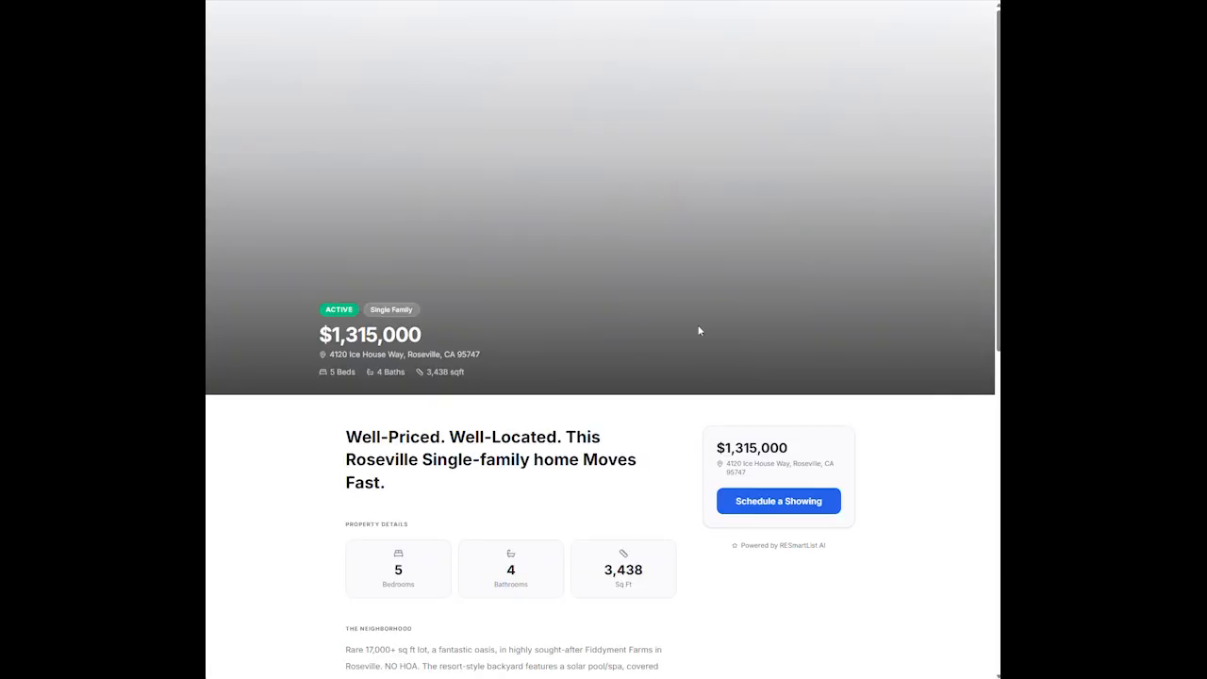
pyautogui.scroll(-5, 725, 333)
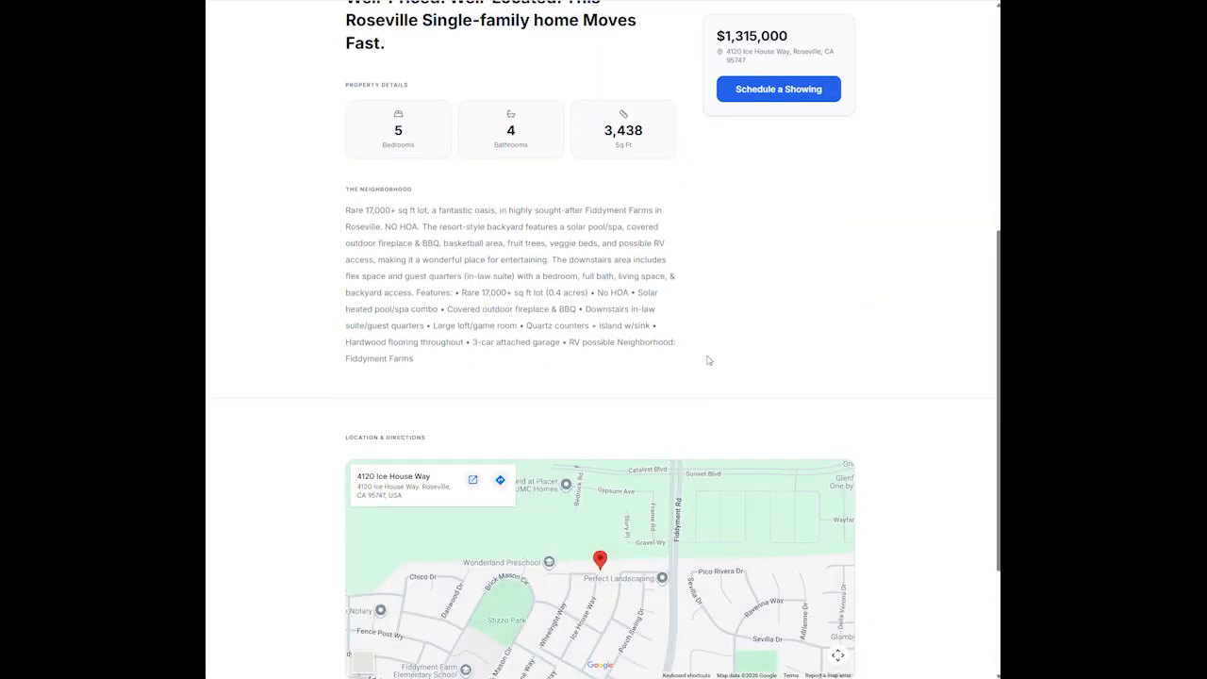
pyautogui.scroll(2, 695, 371)
pyautogui.scroll(3, 663, 461)
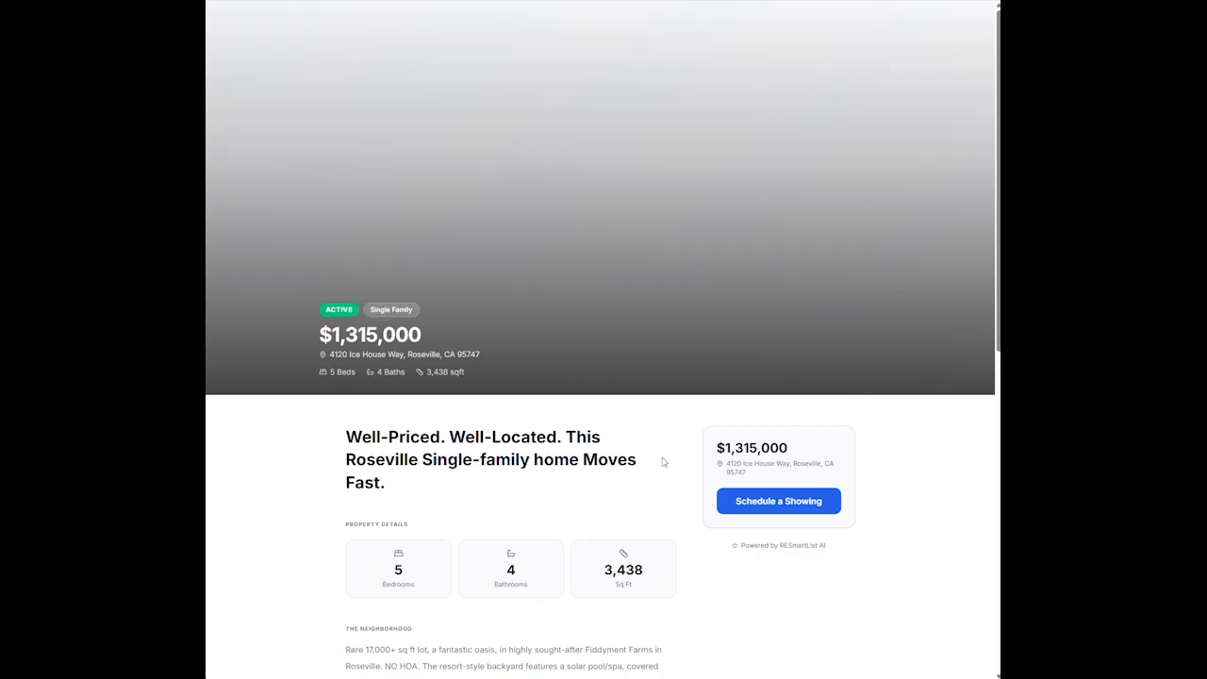
pyautogui.scroll(-5, 650, 453)
pyautogui.scroll(5, 657, 470)
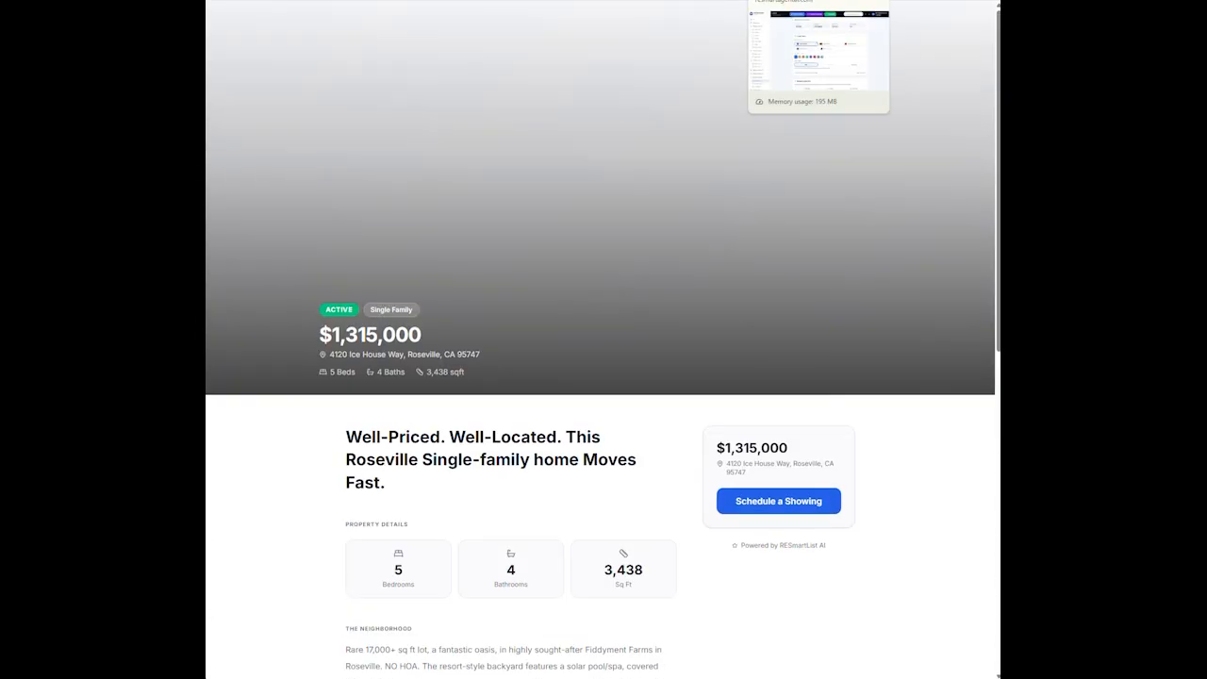
pyautogui.click(796, 1)
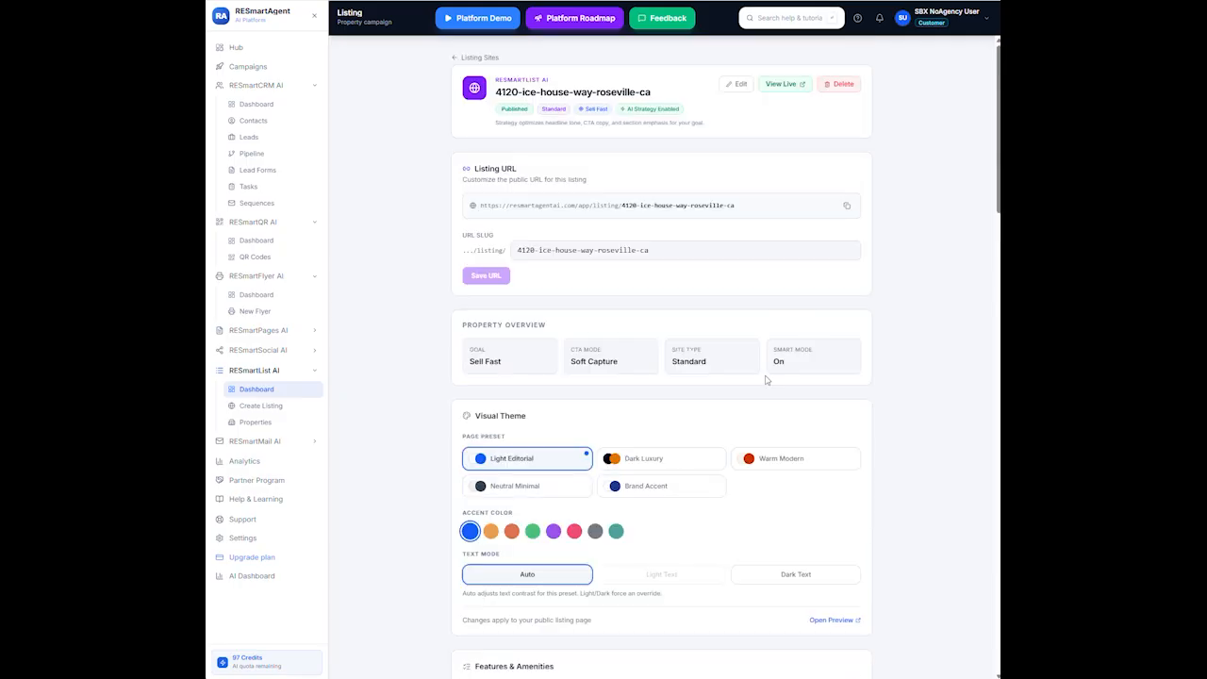
# Paste the copied listing remarks into the AI Extract remarks box
pyautogui.scroll(-8, 769, 377)
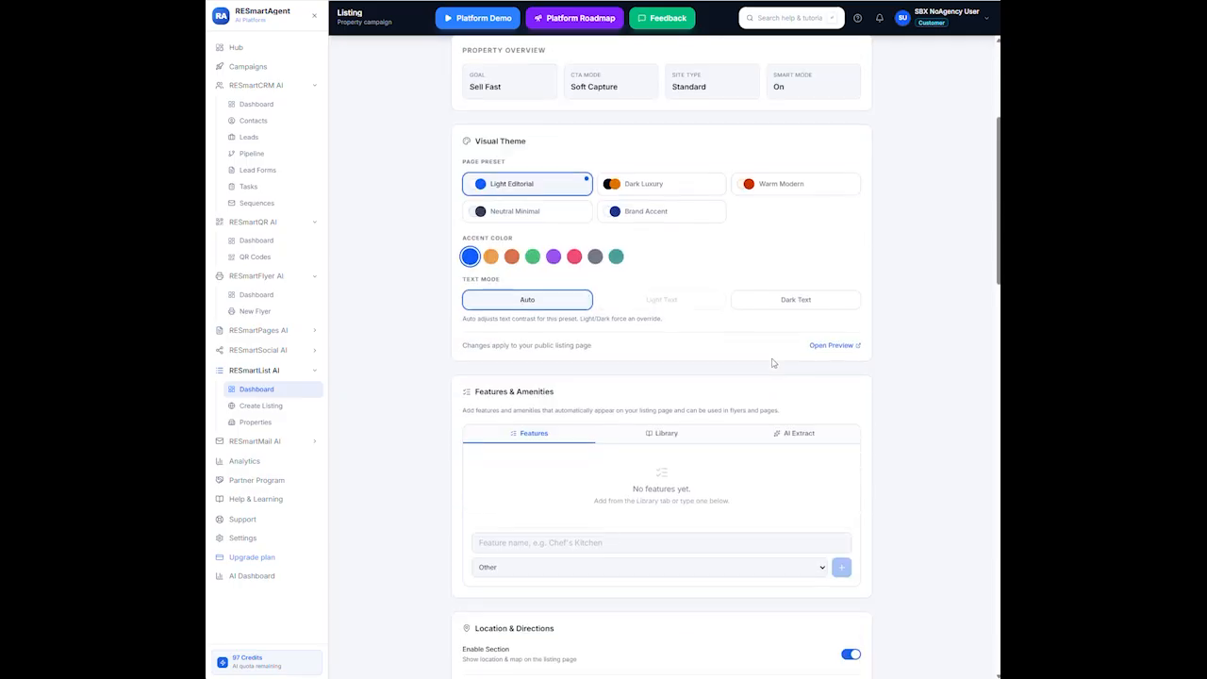
pyautogui.scroll(-1, 771, 363)
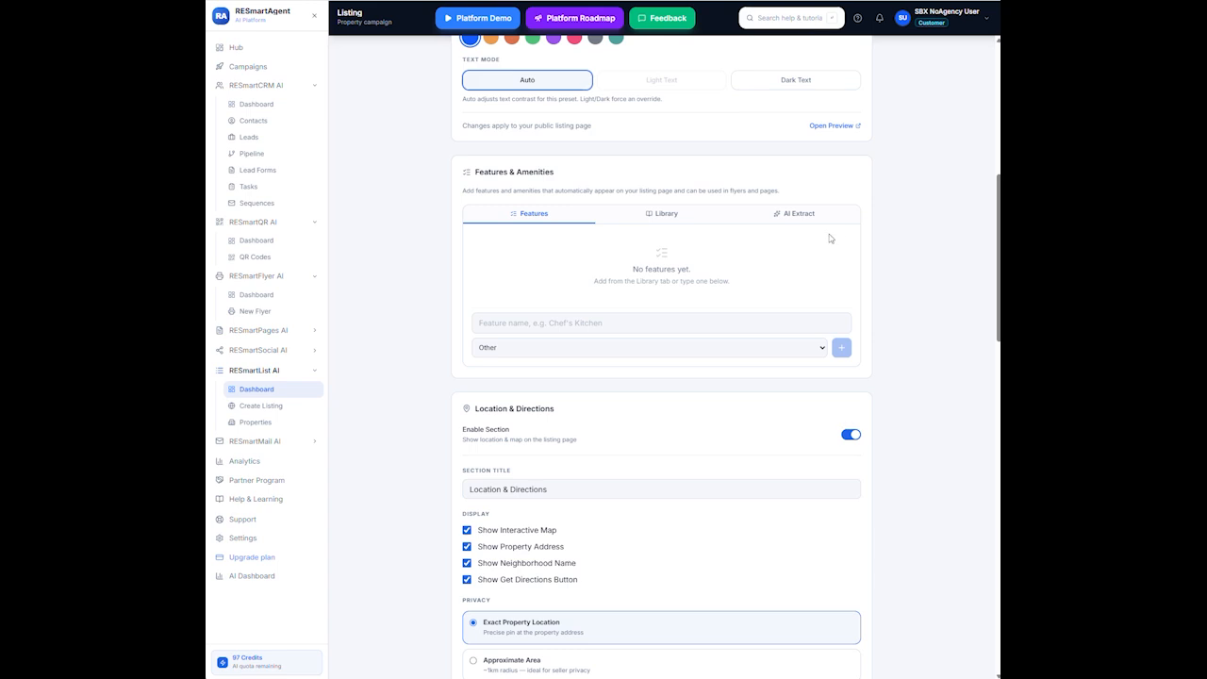
pyautogui.click(798, 217)
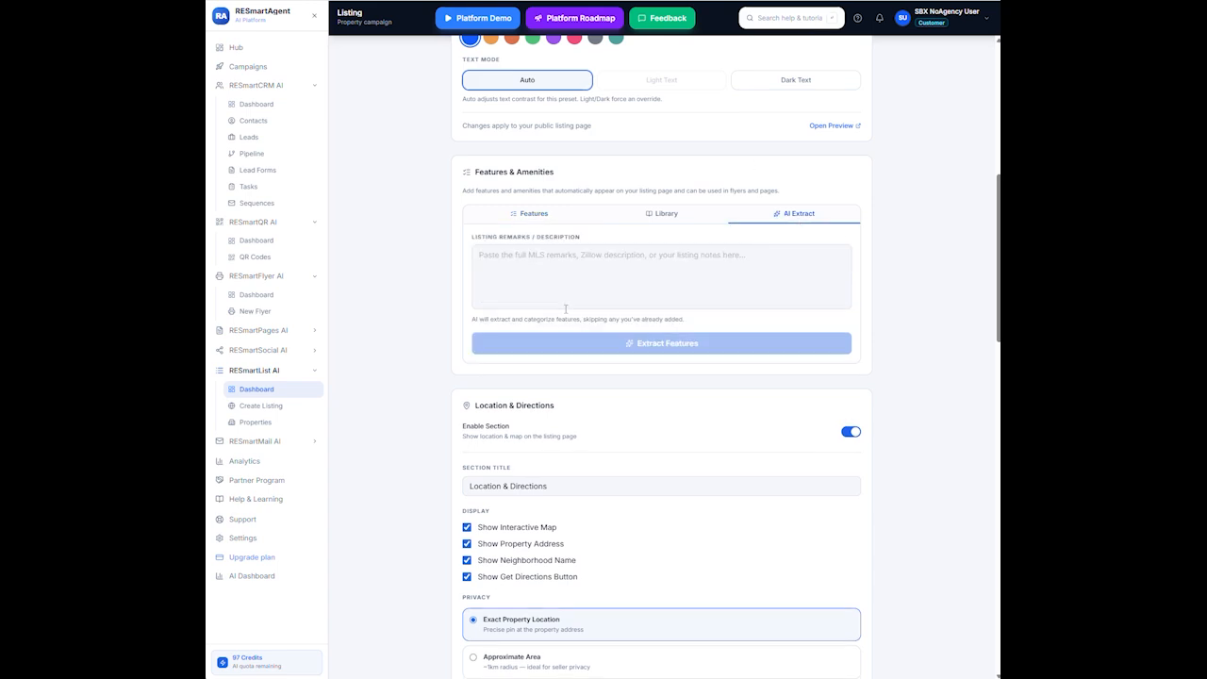
pyautogui.click(581, 269)
pyautogui.rightClick(582, 264)
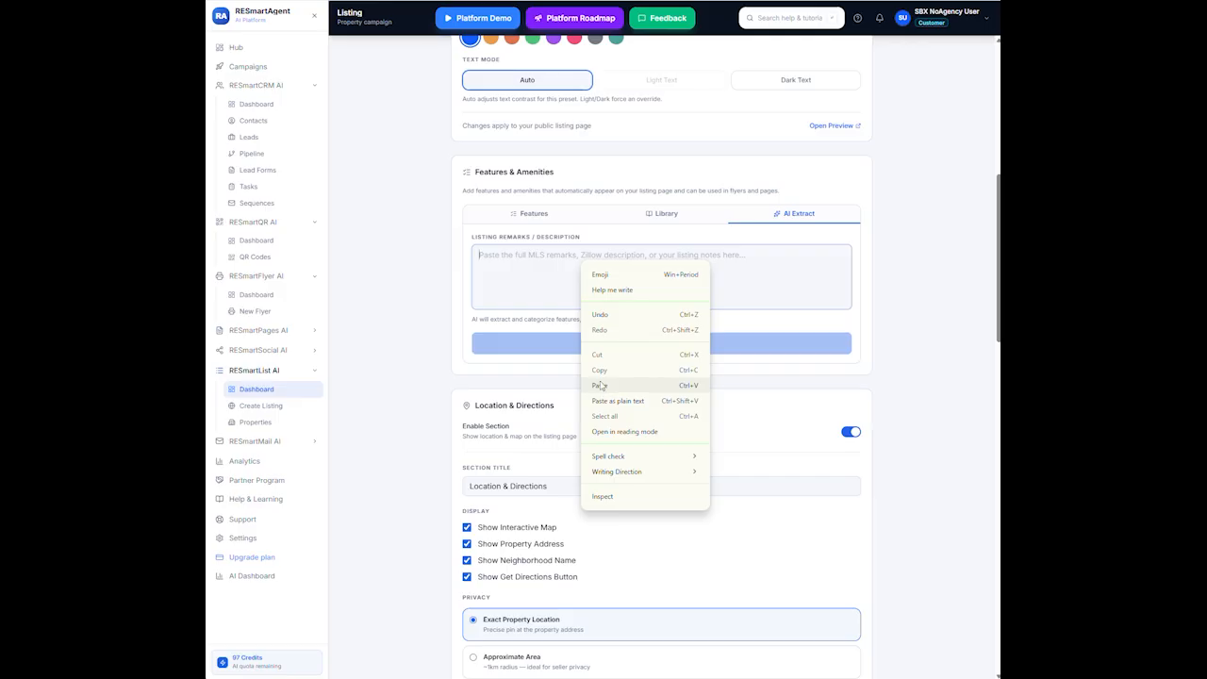
pyautogui.click(598, 386)
# Extract features from the remarks and review the 20 suggested amenities
pyautogui.click(670, 345)
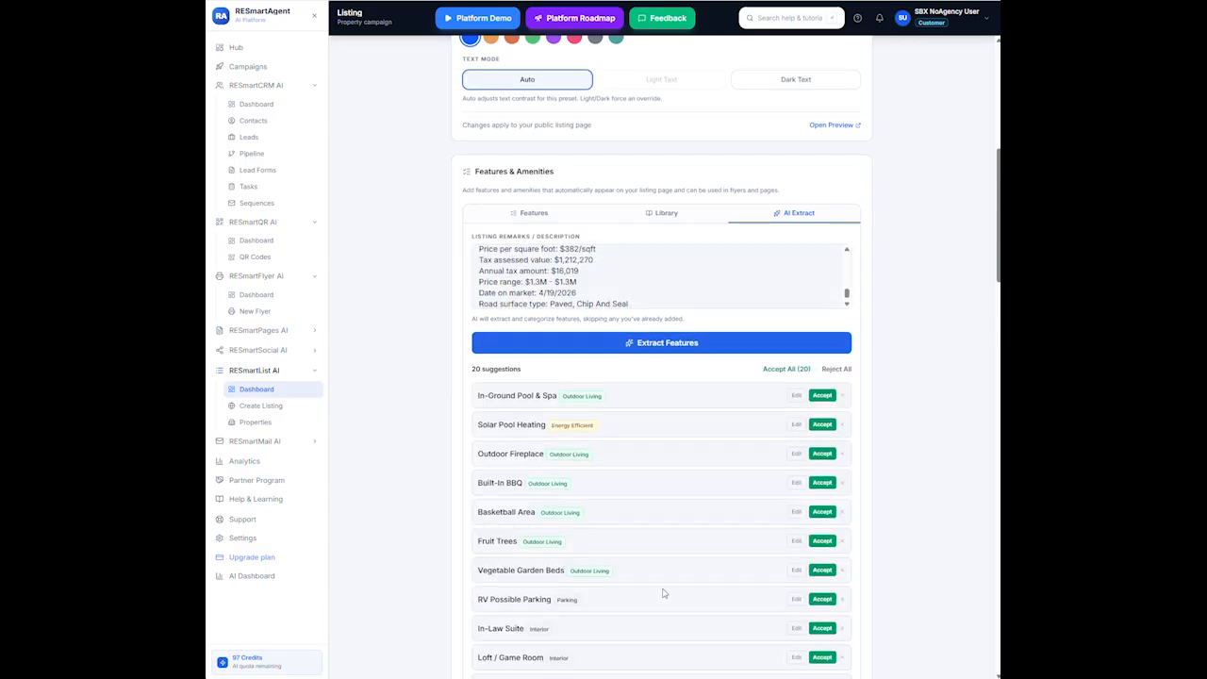
pyautogui.scroll(-1, 665, 592)
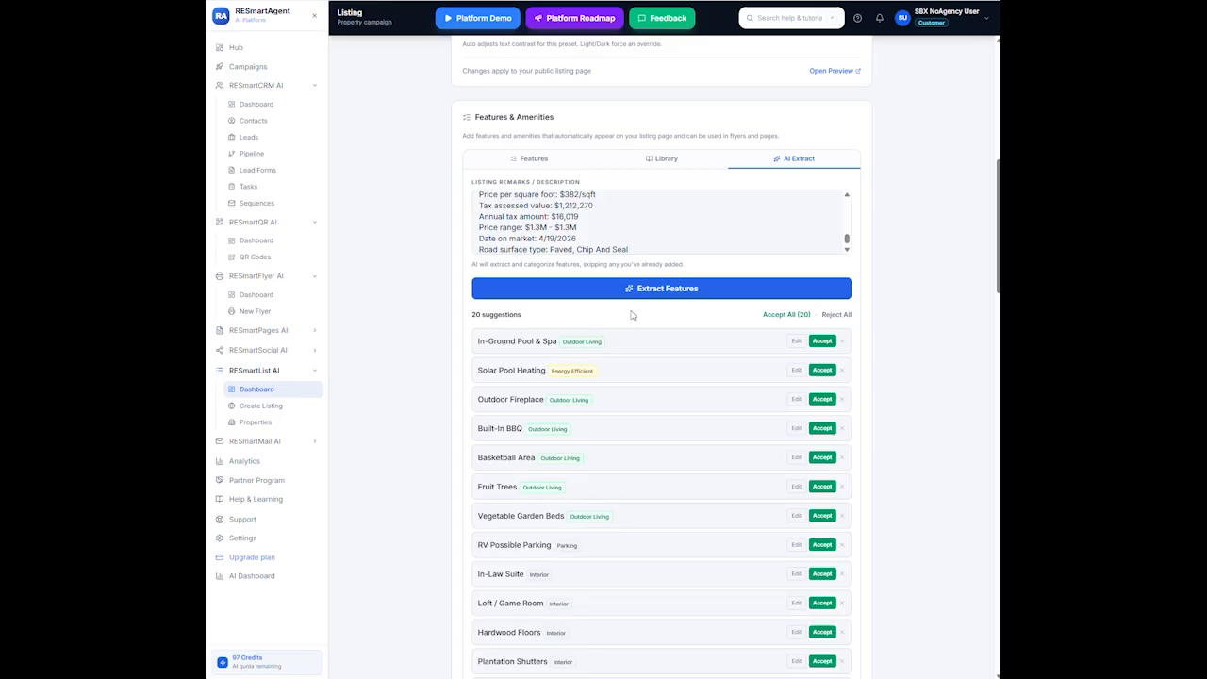
pyautogui.scroll(2, 631, 315)
pyautogui.scroll(-2, 631, 311)
pyautogui.scroll(-3, 606, 321)
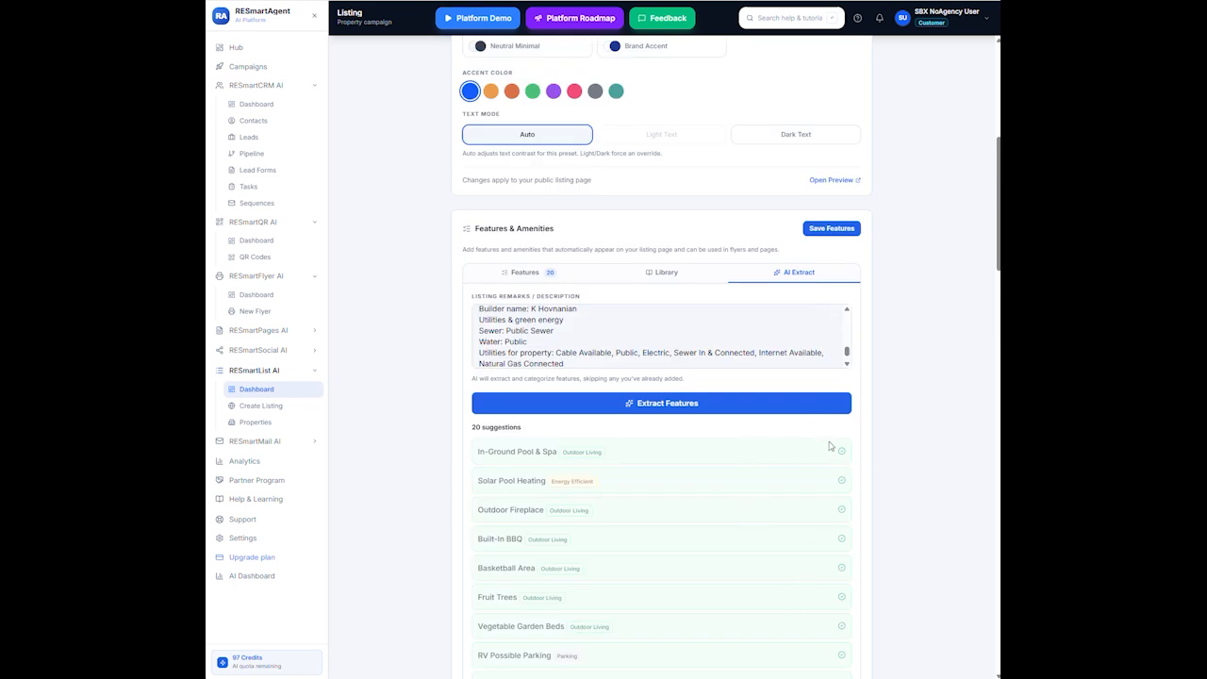
# Review the 20 added features, then scroll through the amenities library grid
pyautogui.click(532, 272)
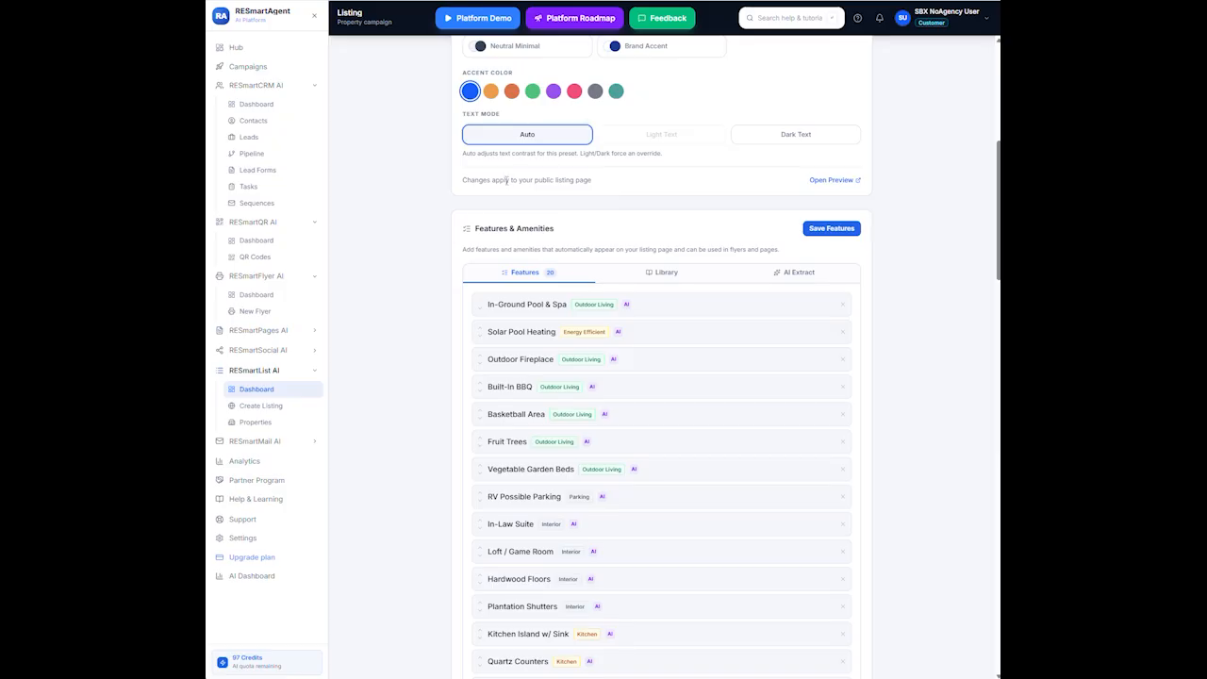
pyautogui.click(665, 275)
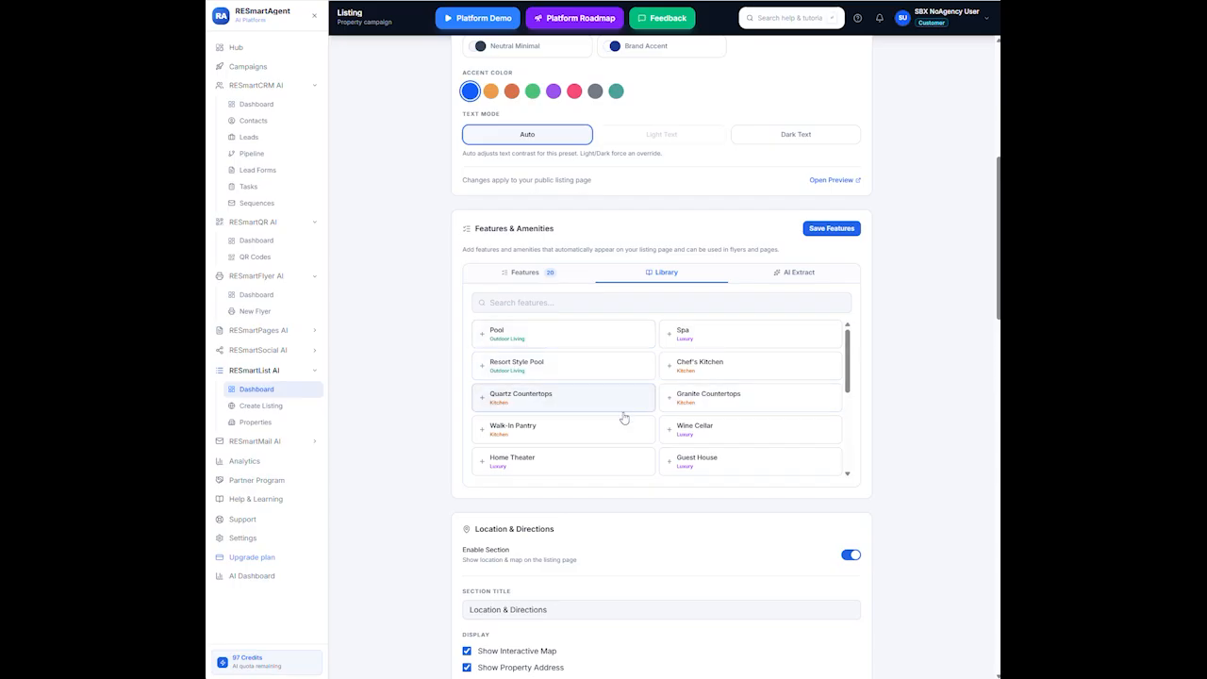
pyautogui.scroll(-5, 623, 418)
pyautogui.scroll(-3, 630, 417)
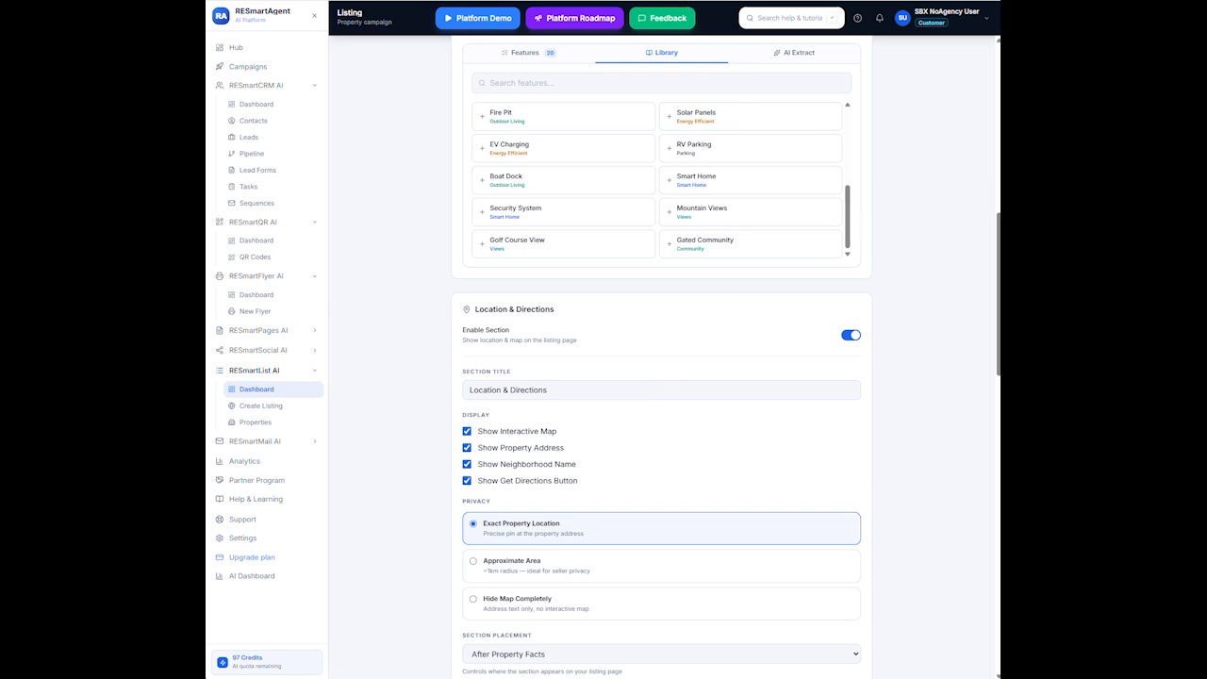
pyautogui.scroll(-2, 660, 377)
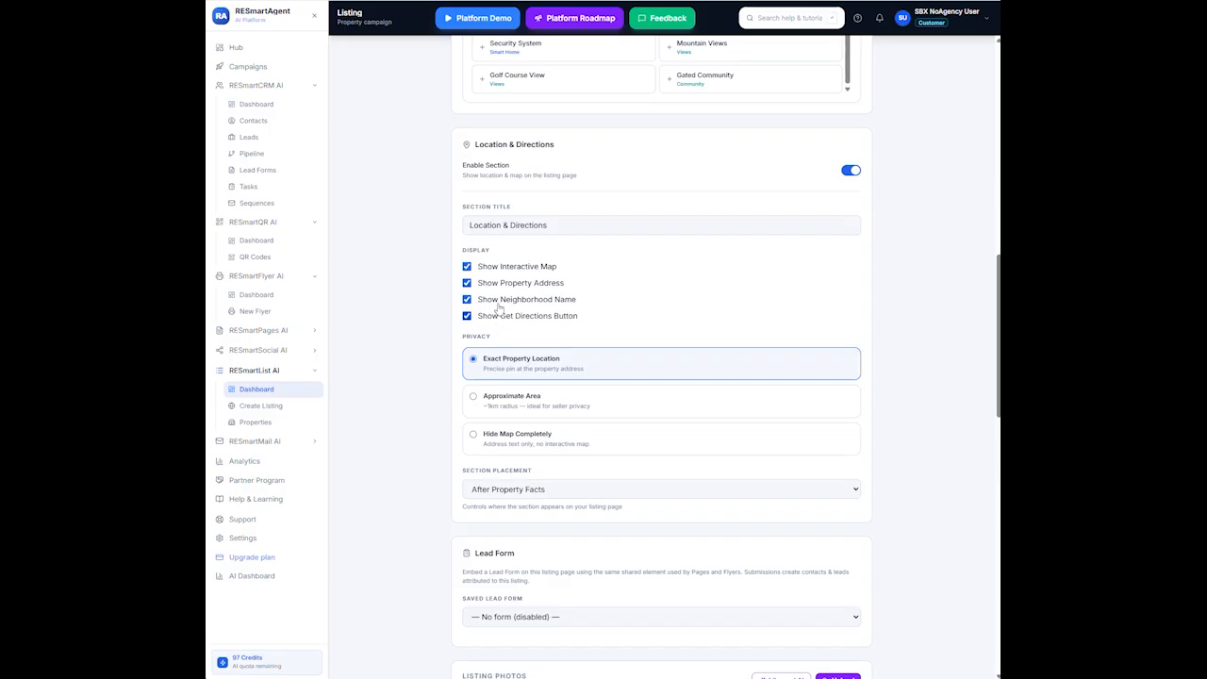
pyautogui.scroll(-1, 521, 438)
pyautogui.scroll(-1, 528, 434)
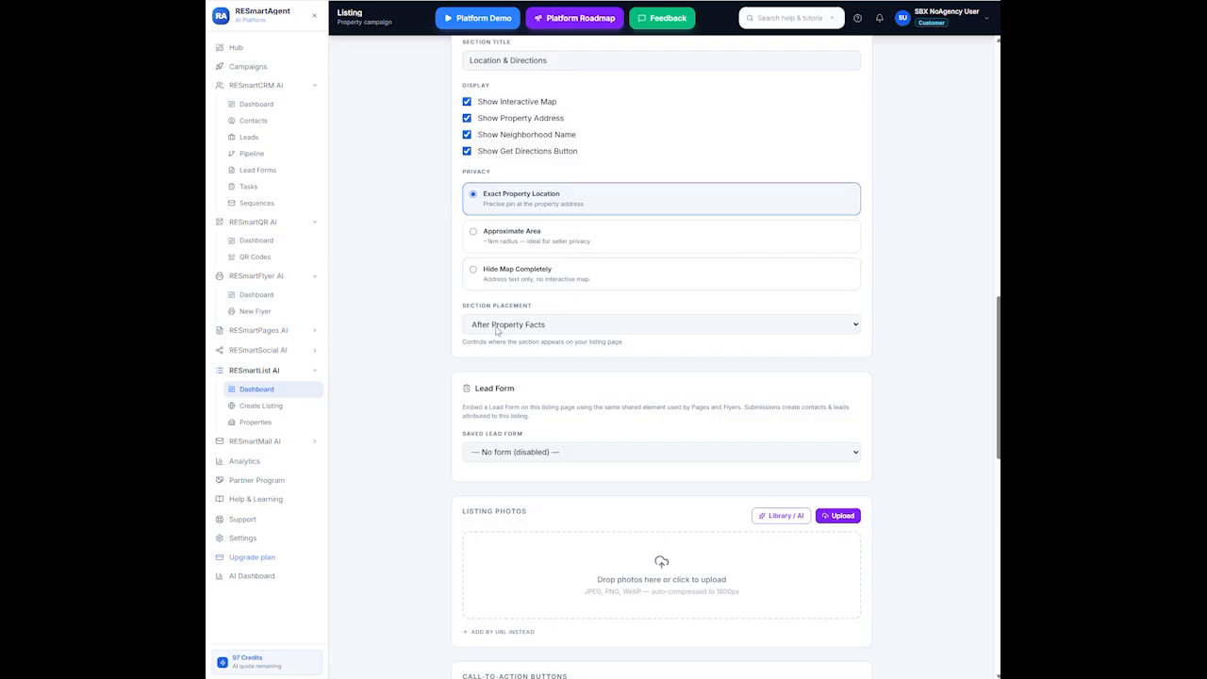
pyautogui.click(858, 326)
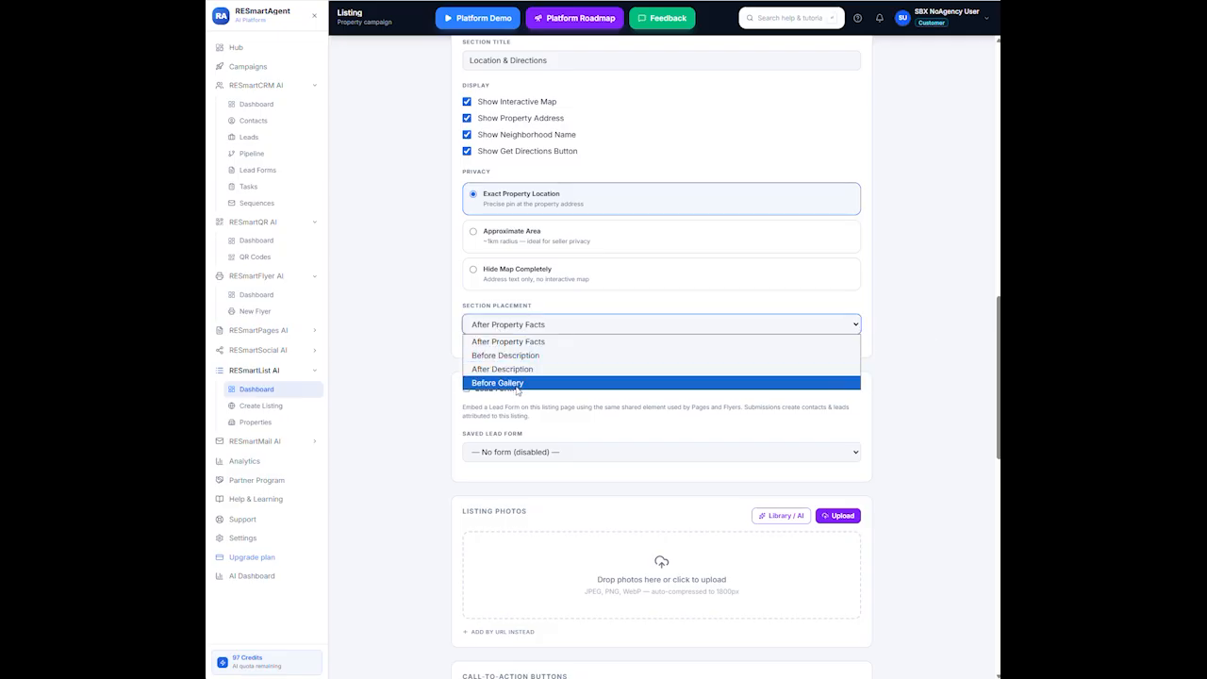
pyautogui.click(529, 344)
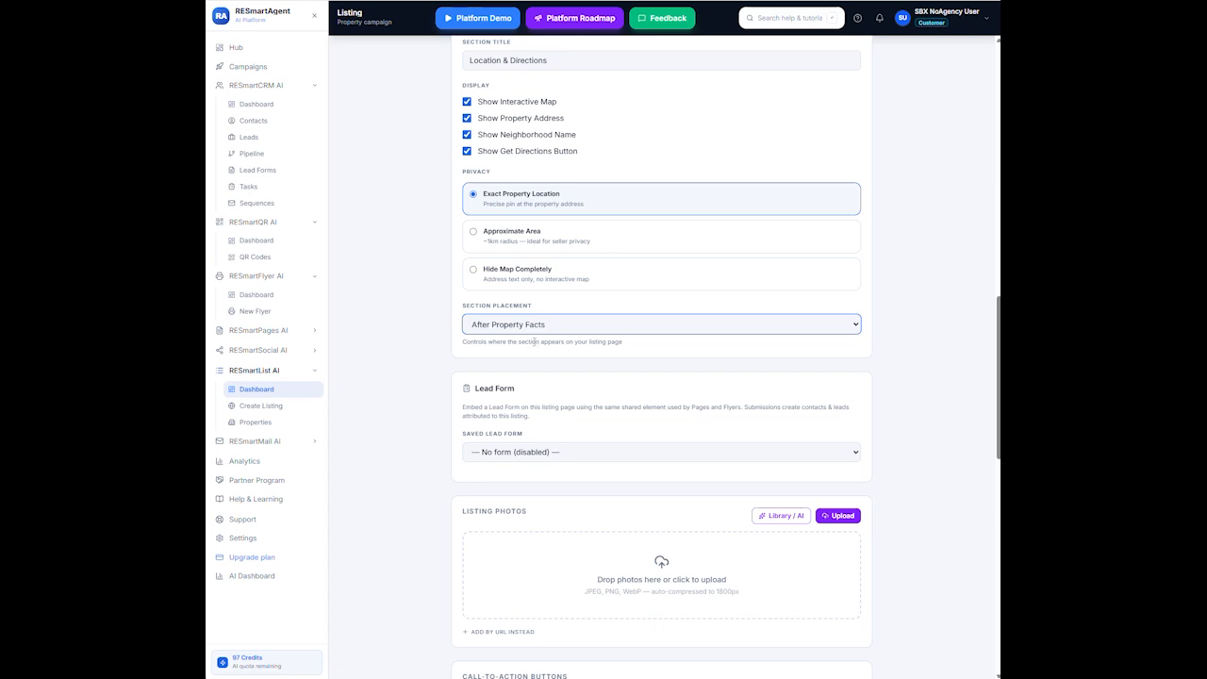
pyautogui.scroll(-1, 575, 435)
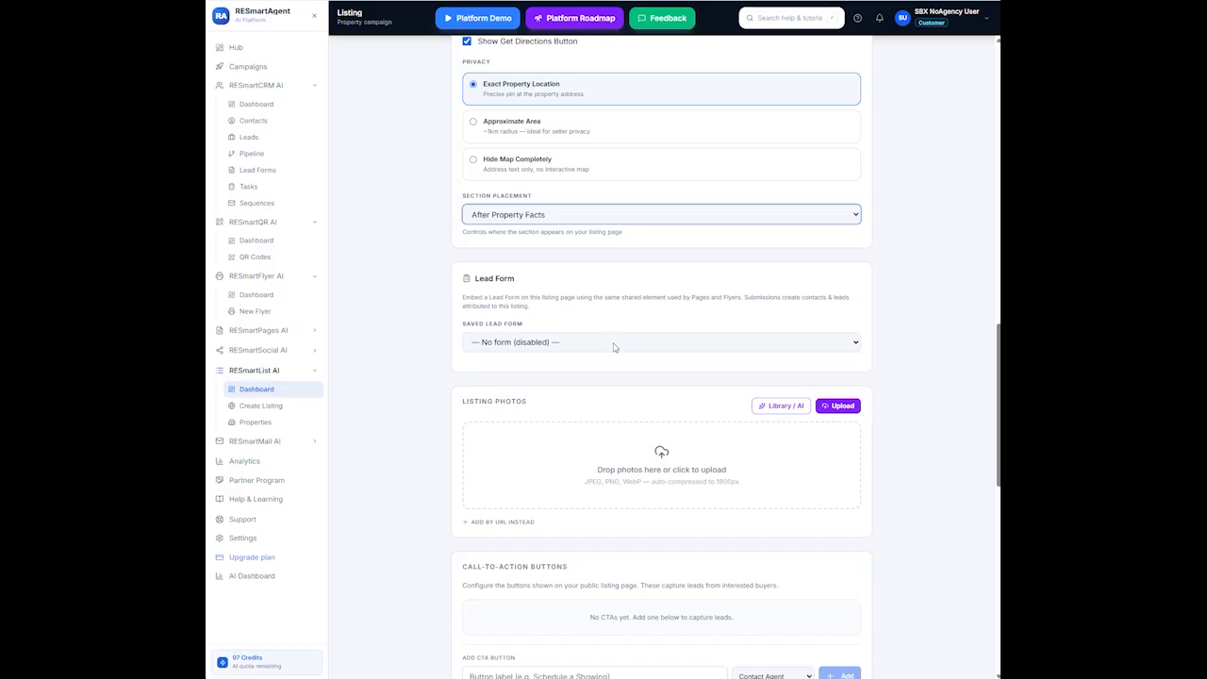
# Attach the saved Request POroperty Showing lead form with Display Mode kept at Inline
pyautogui.click(854, 344)
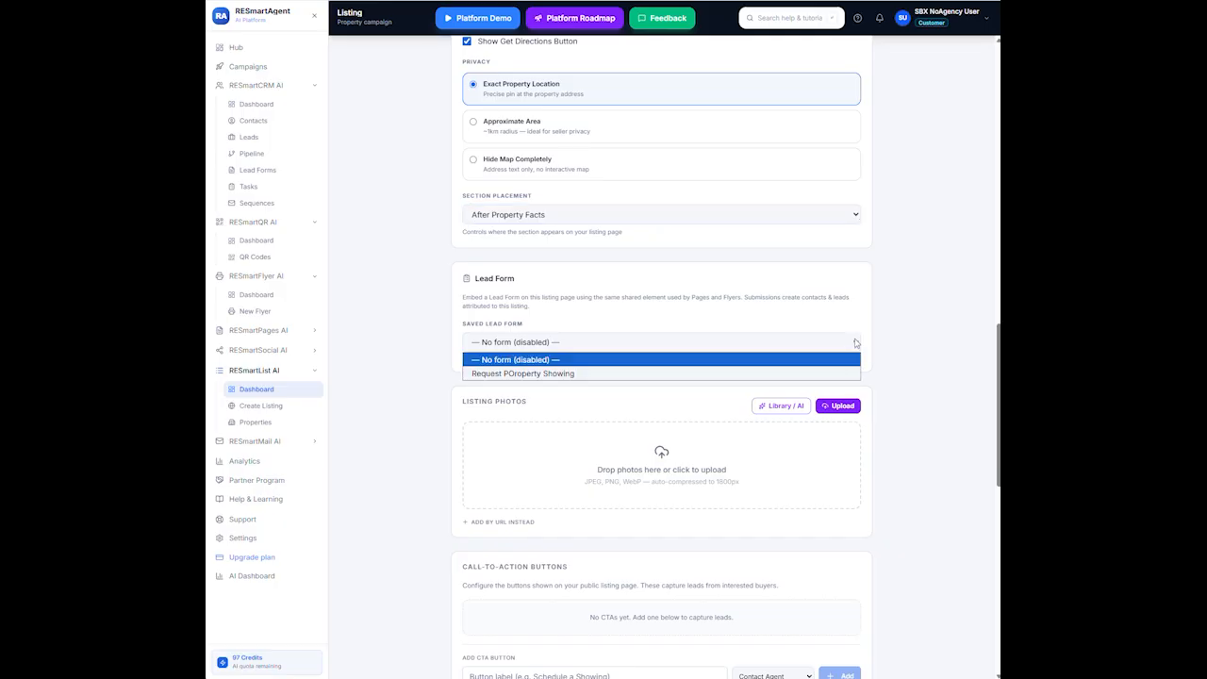
pyautogui.click(563, 374)
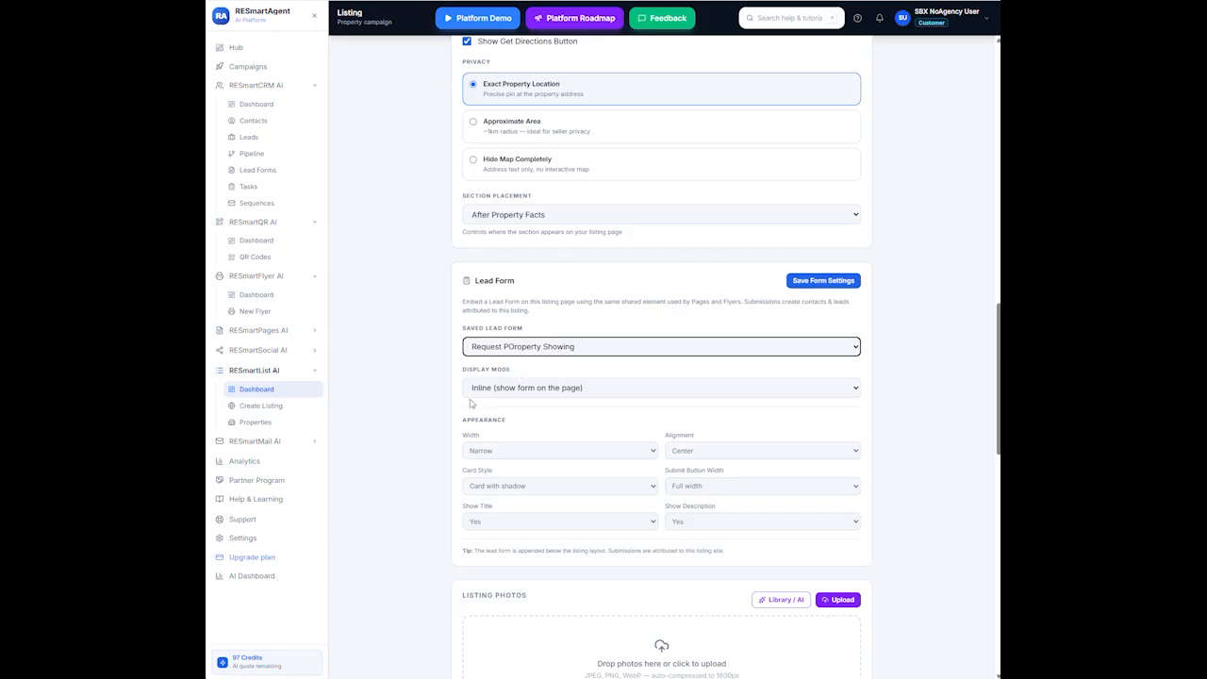
pyautogui.click(855, 390)
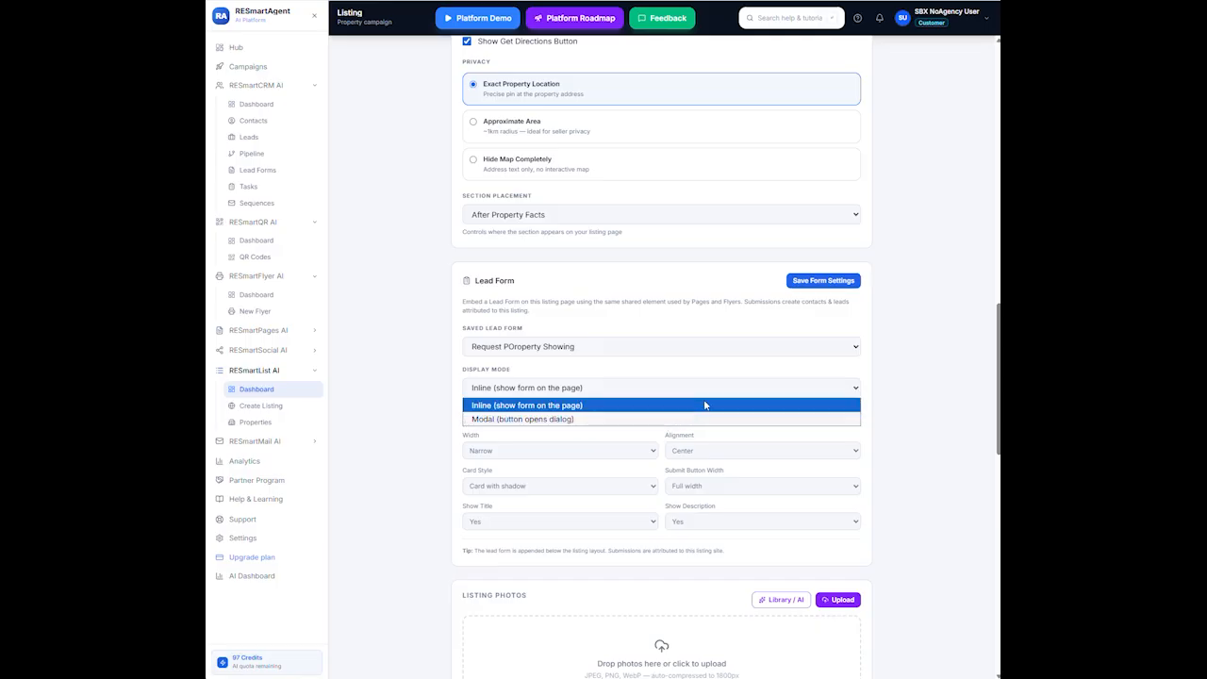
pyautogui.click(602, 405)
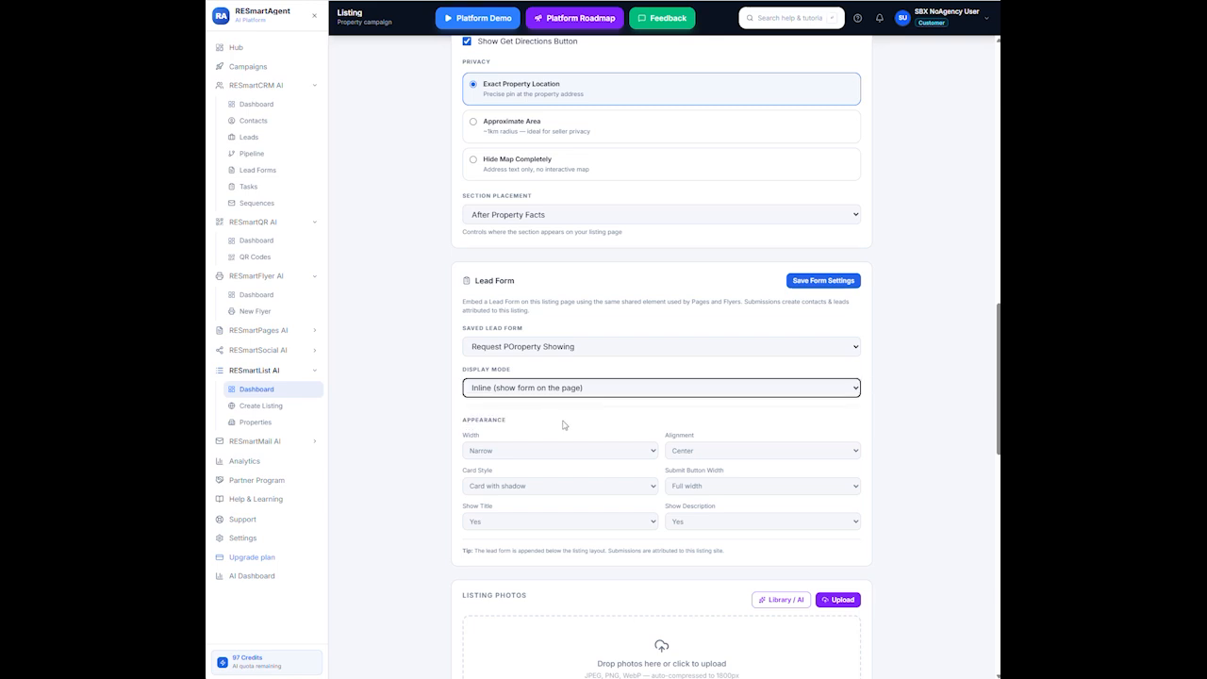
pyautogui.scroll(-2, 566, 426)
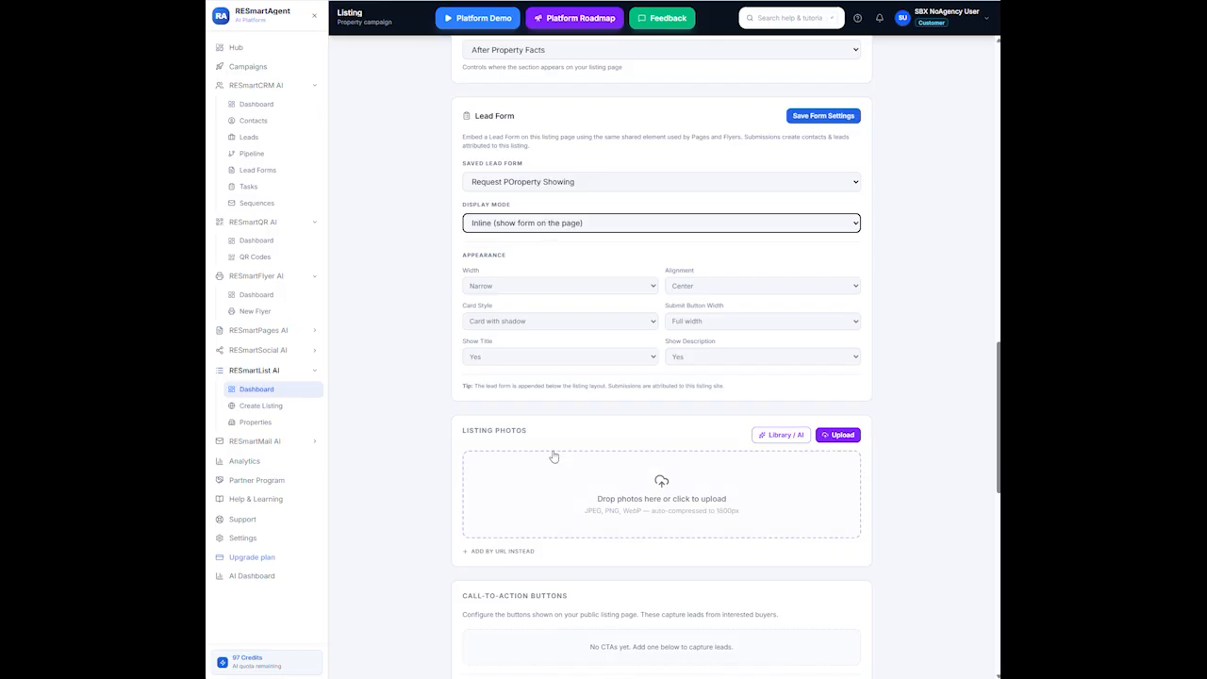
pyautogui.scroll(-1, 756, 523)
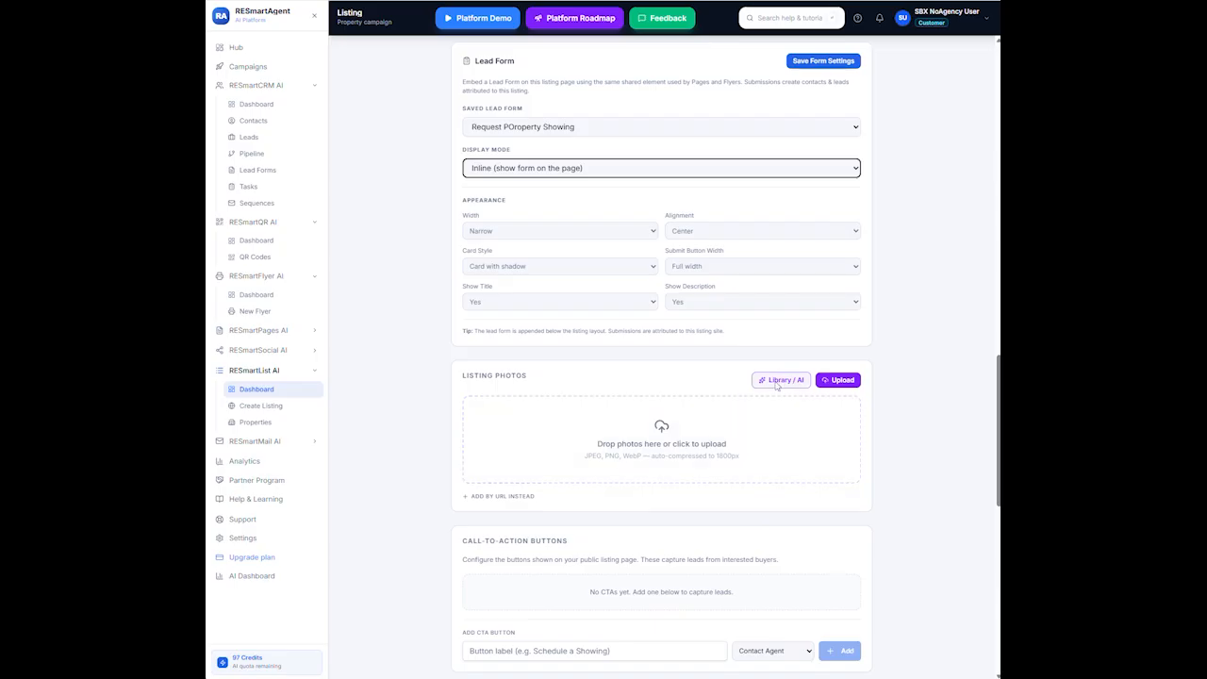
pyautogui.click(778, 380)
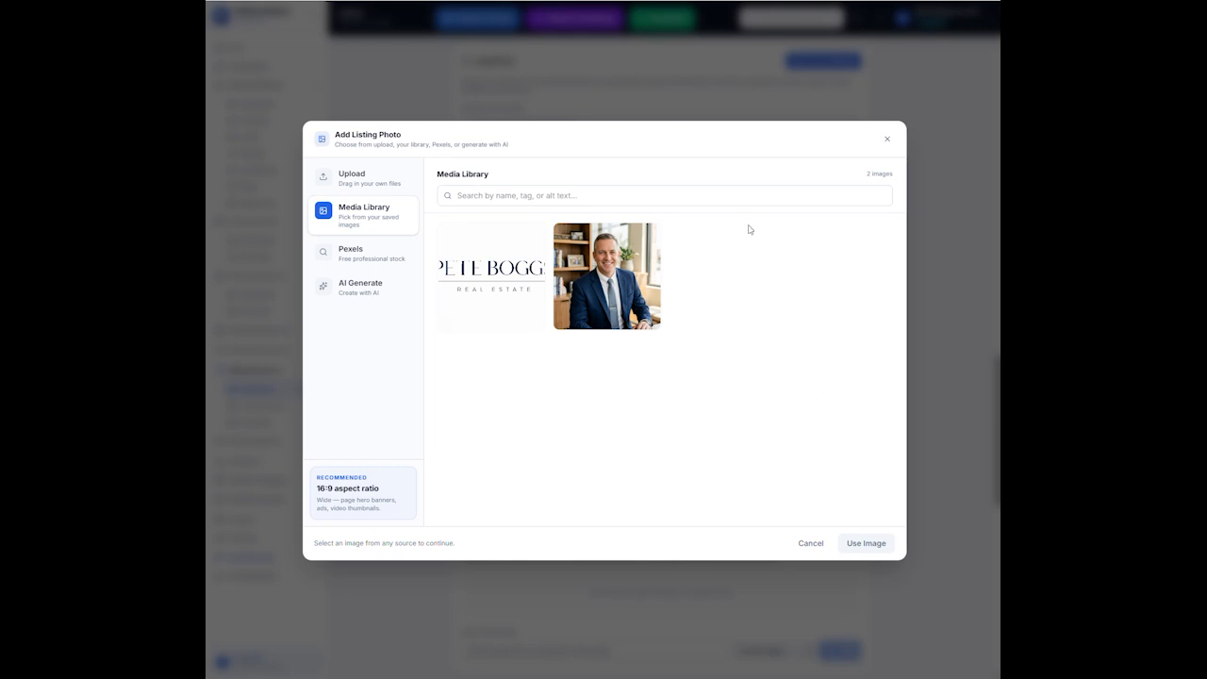
pyautogui.moveTo(656, 321)
pyautogui.click(809, 543)
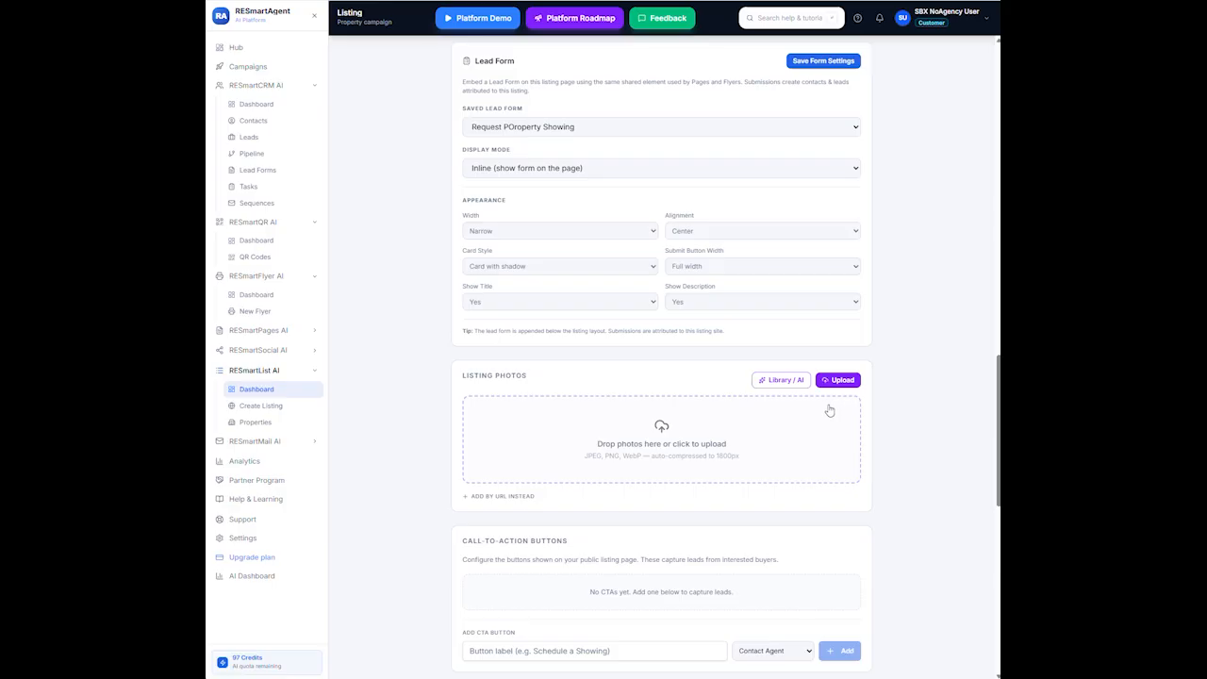
# Select all fourteen generated-image PNG files and upload them to Listing Photos
pyautogui.click(662, 430)
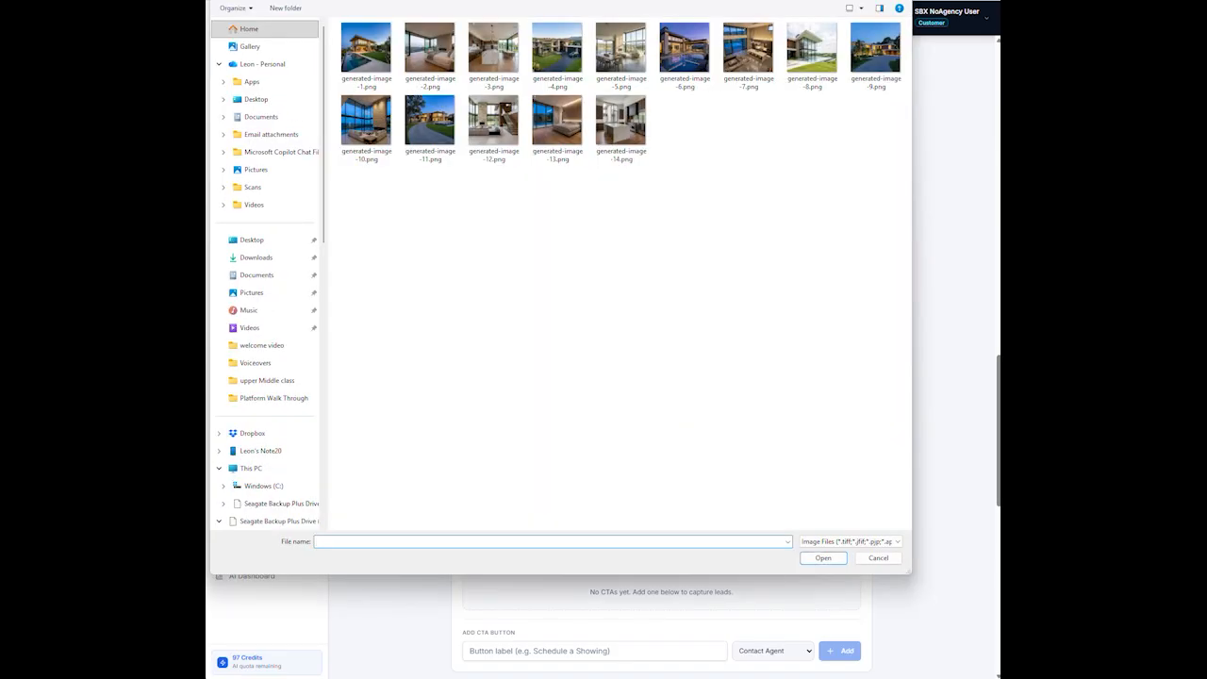
pyautogui.click(374, 52)
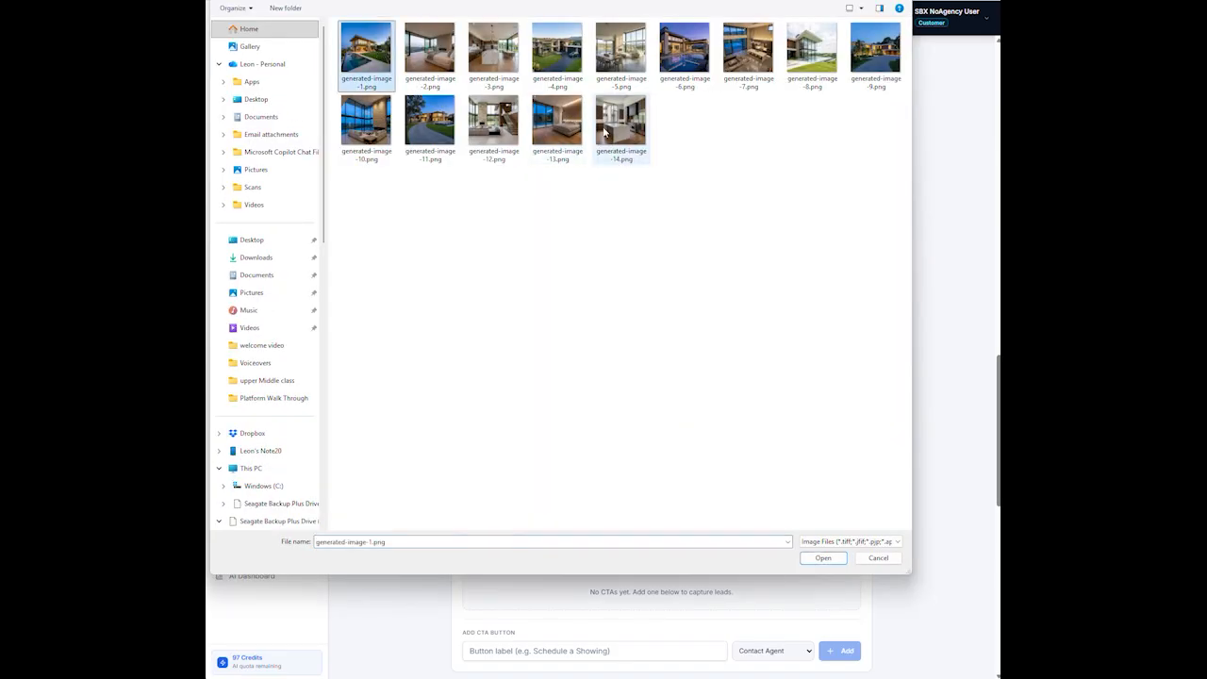
pyautogui.keyDown('shift'); pyautogui.click(623, 121); pyautogui.keyUp('shift')
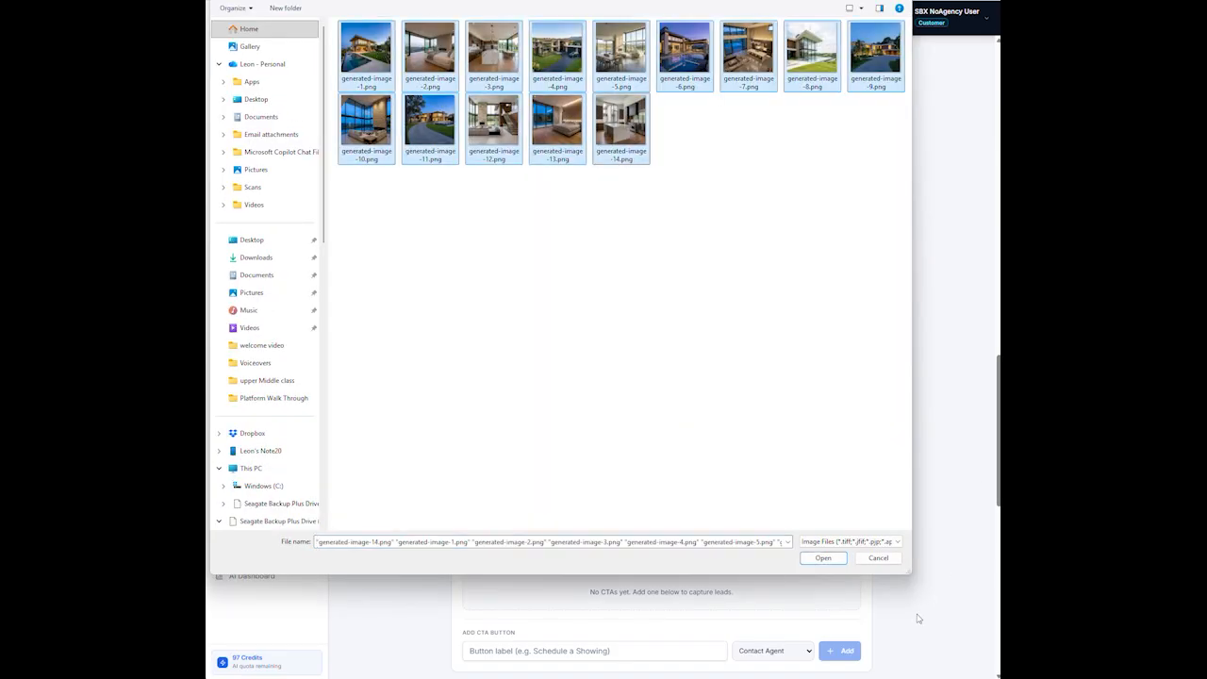
pyautogui.click(819, 558)
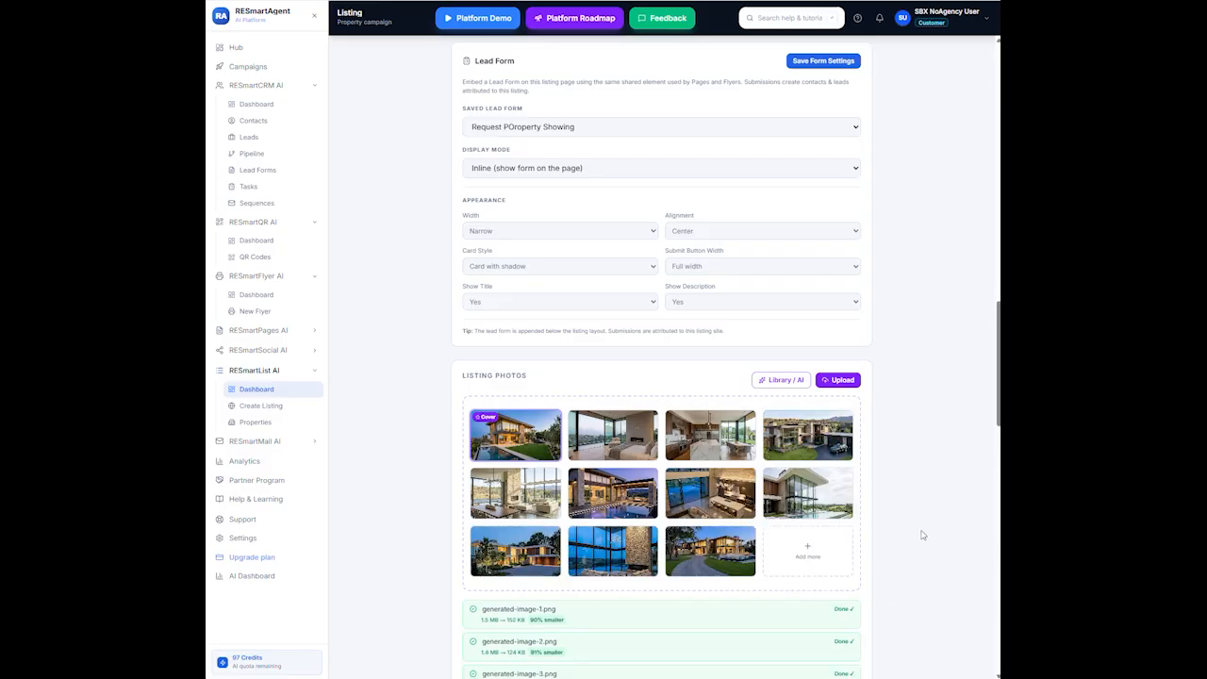
pyautogui.scroll(-5, 909, 535)
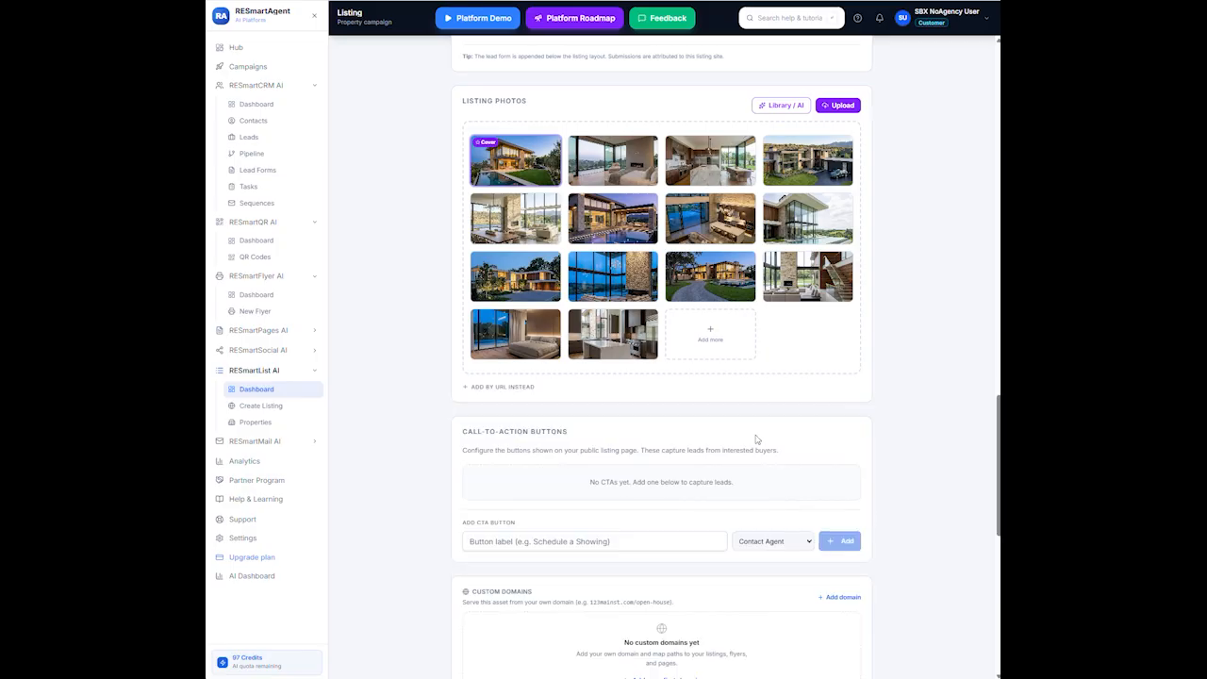
pyautogui.scroll(-2, 756, 439)
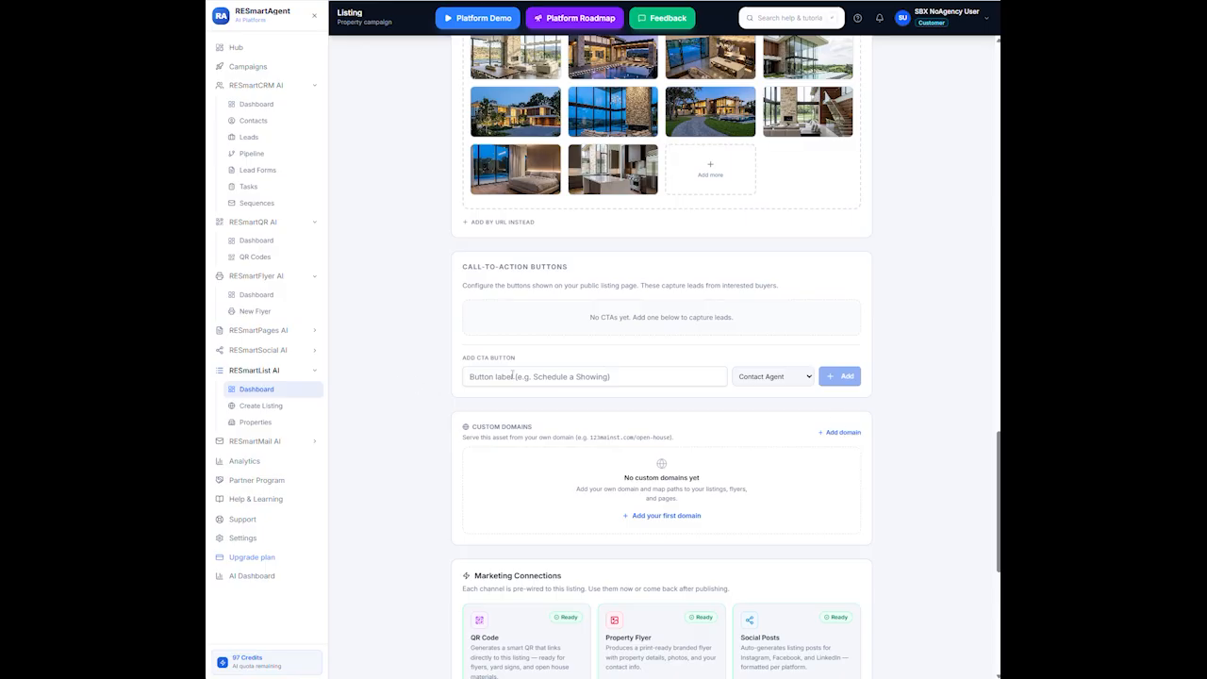
# Add a 'Schedule A Showing' call-to-action button with the Request Showing action
pyautogui.click(623, 378)
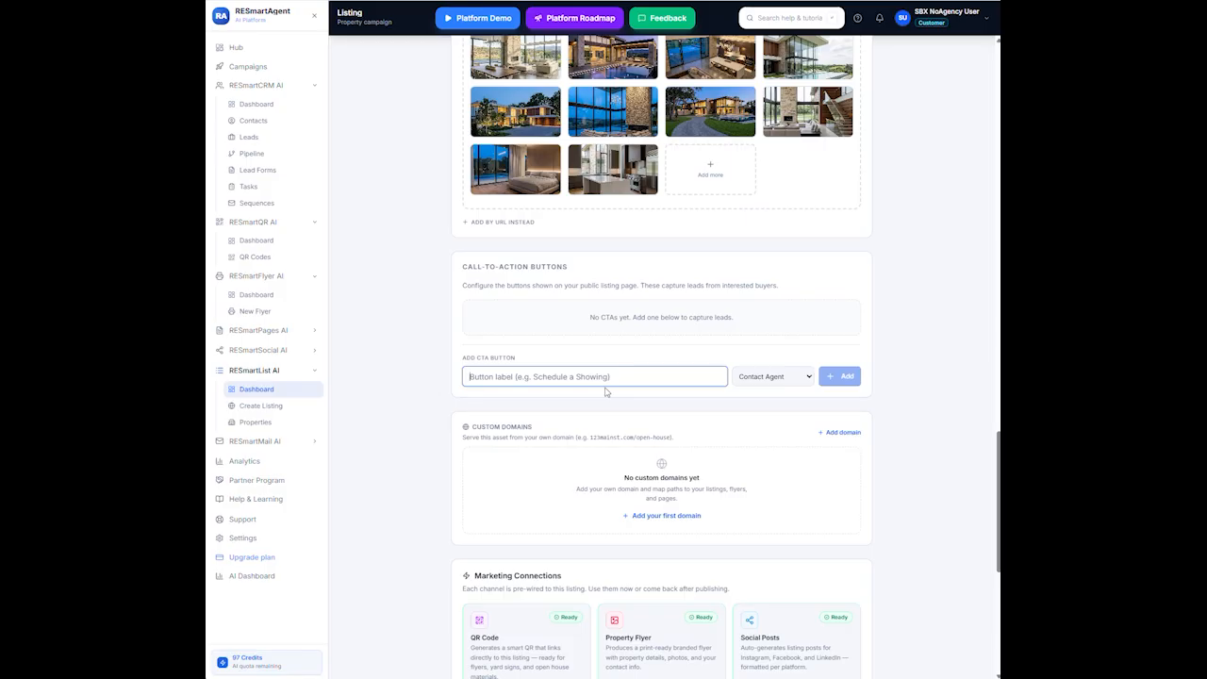
pyautogui.write('S')
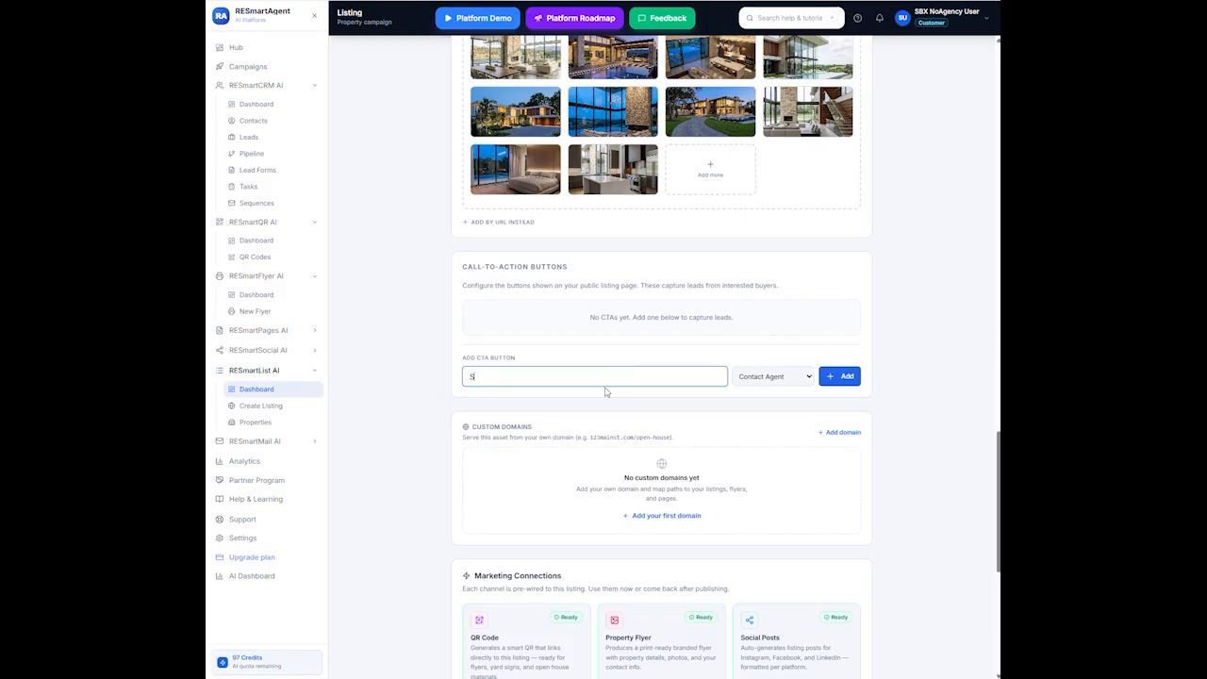
pyautogui.write('chedule A Showing')
pyautogui.click(793, 381)
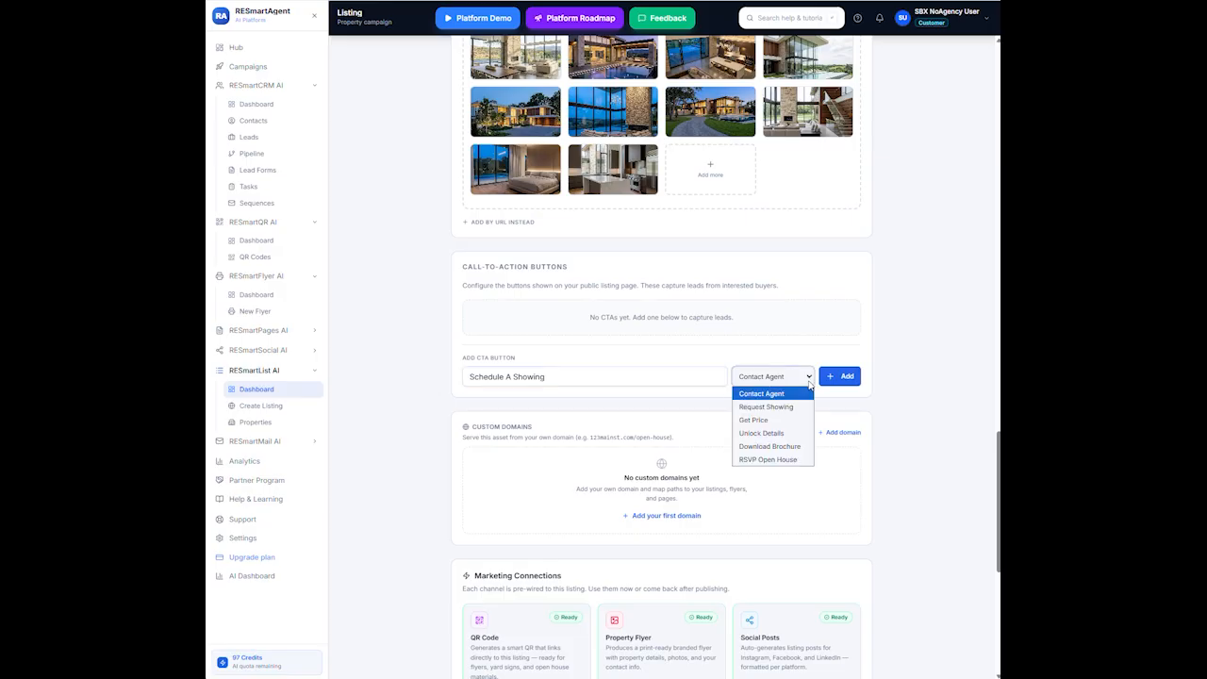
pyautogui.click(765, 409)
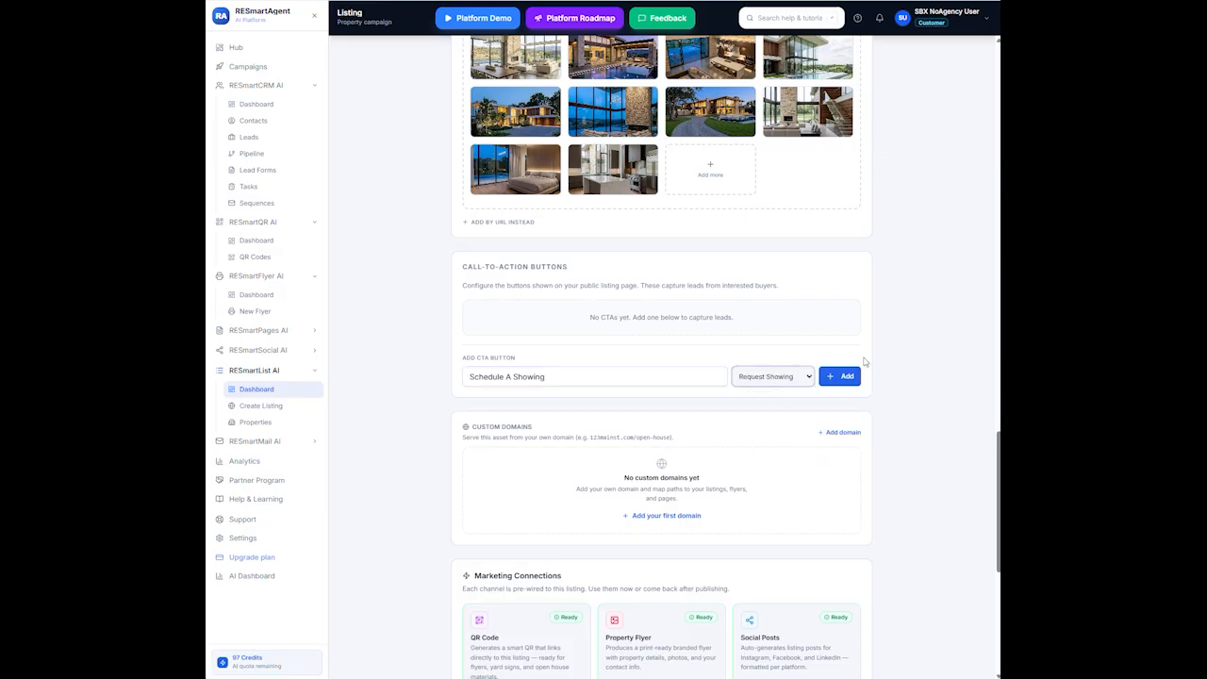
pyautogui.click(835, 376)
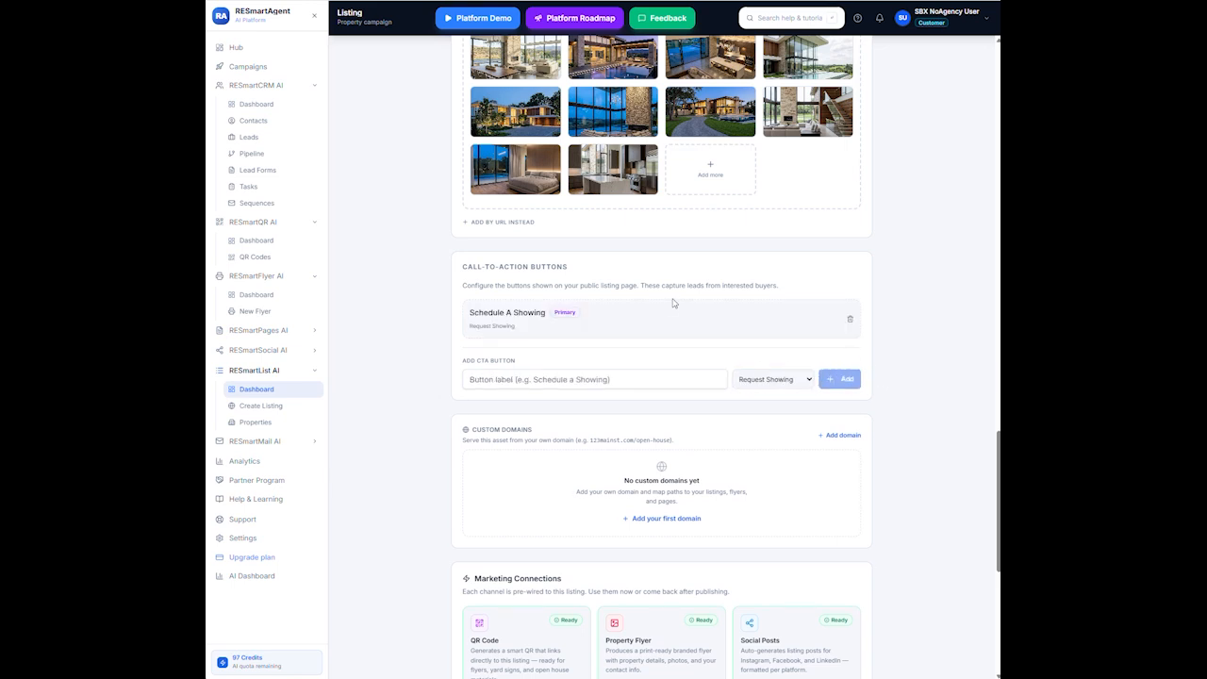
pyautogui.scroll(-2, 733, 475)
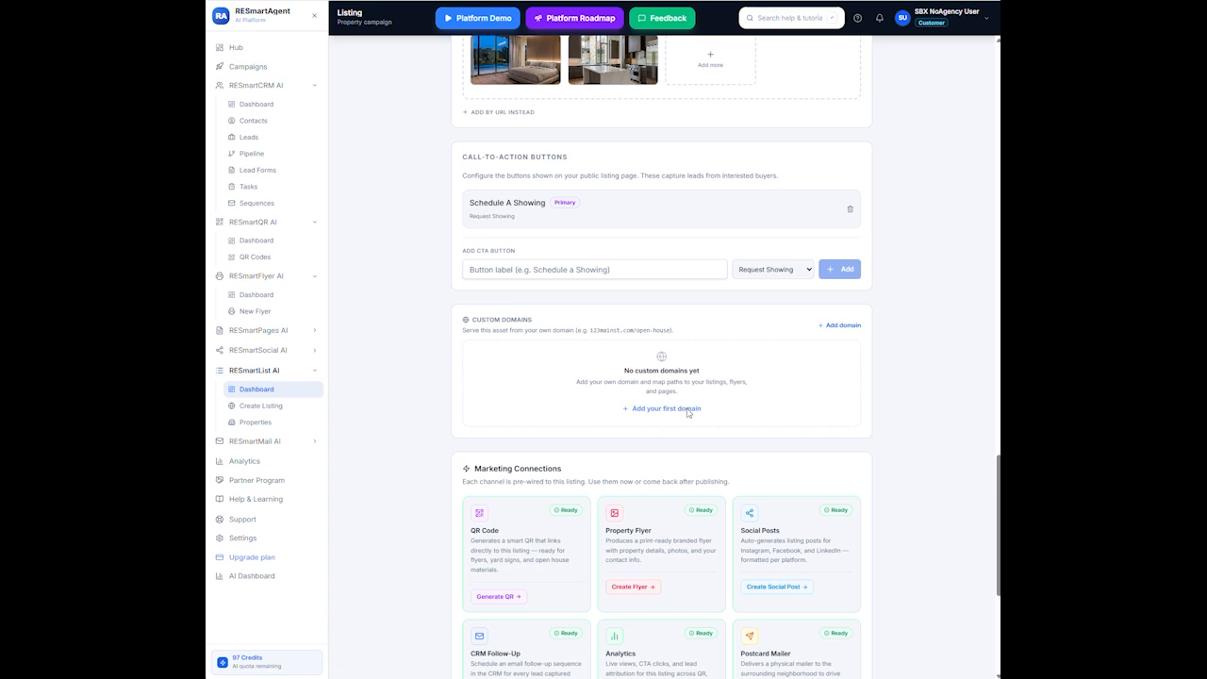
# Add 123mypropertysite.com as the listing's custom domain in the Add Custom Domain dialog
pyautogui.click(662, 409)
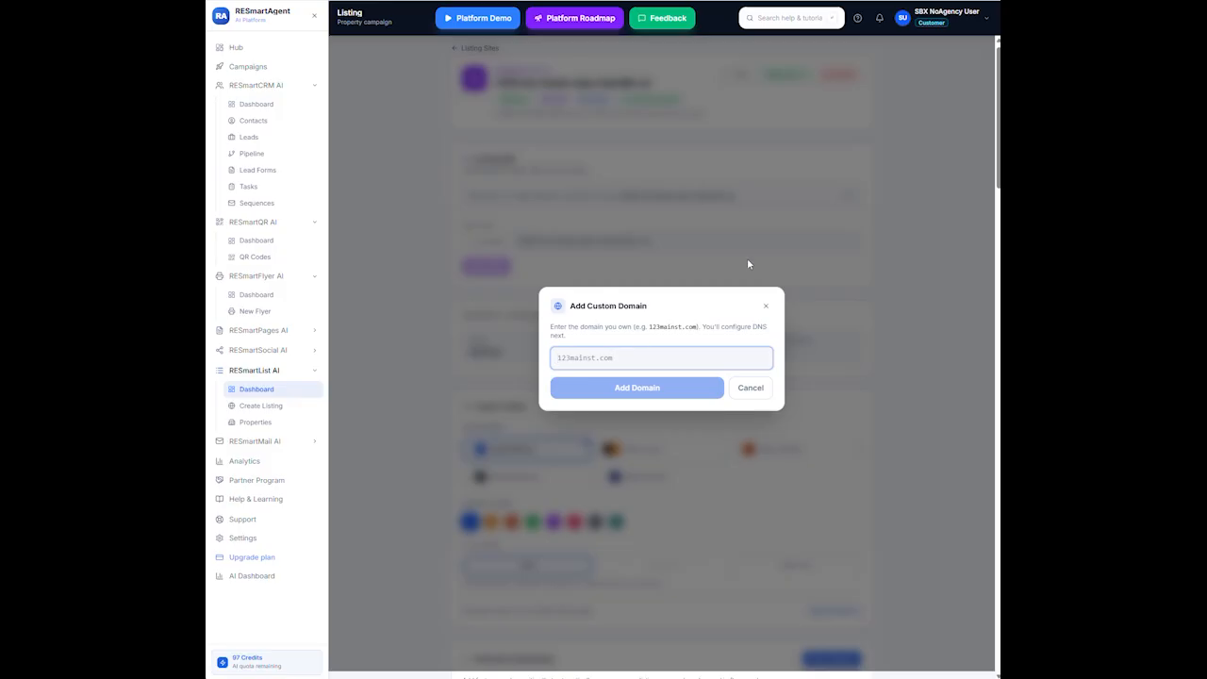
pyautogui.write('123')
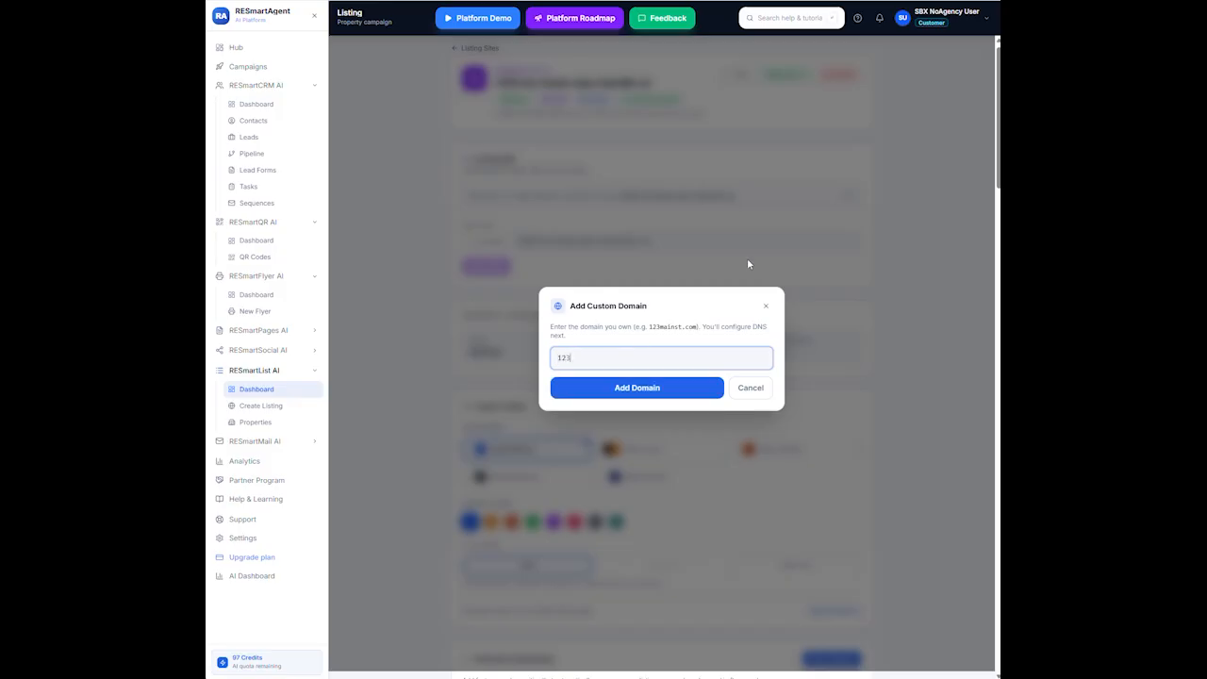
pyautogui.write('mypropertysite.com')
pyautogui.click(641, 386)
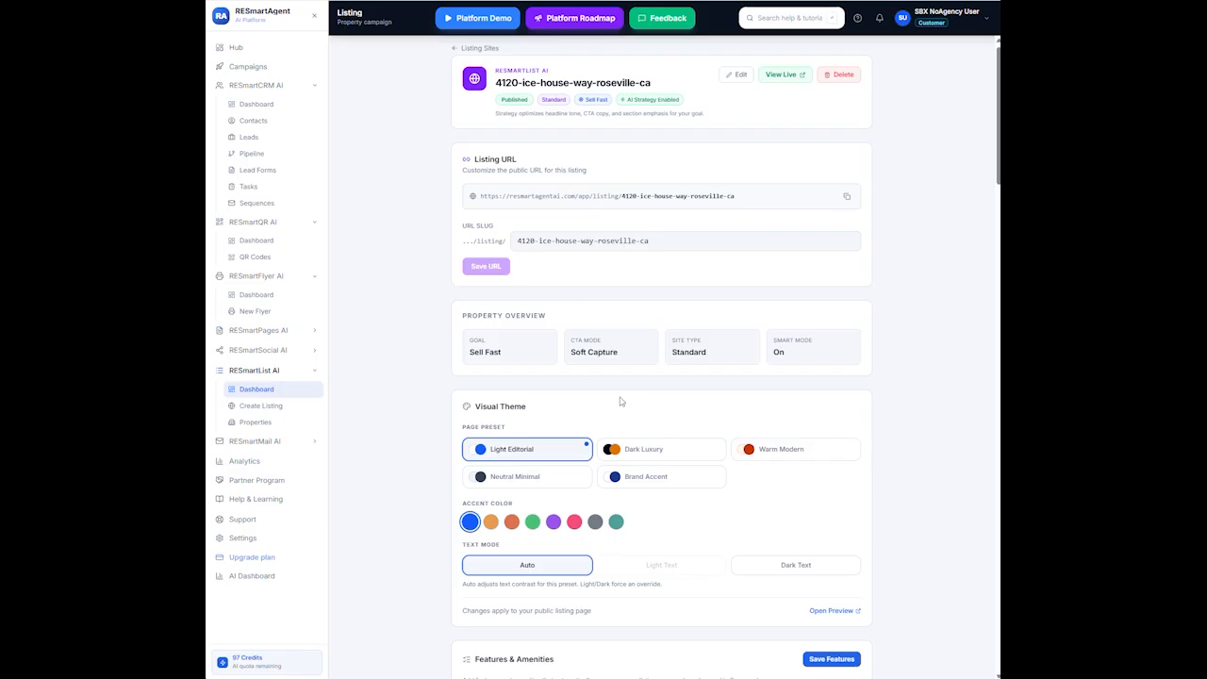
pyautogui.scroll(1, 790, 226)
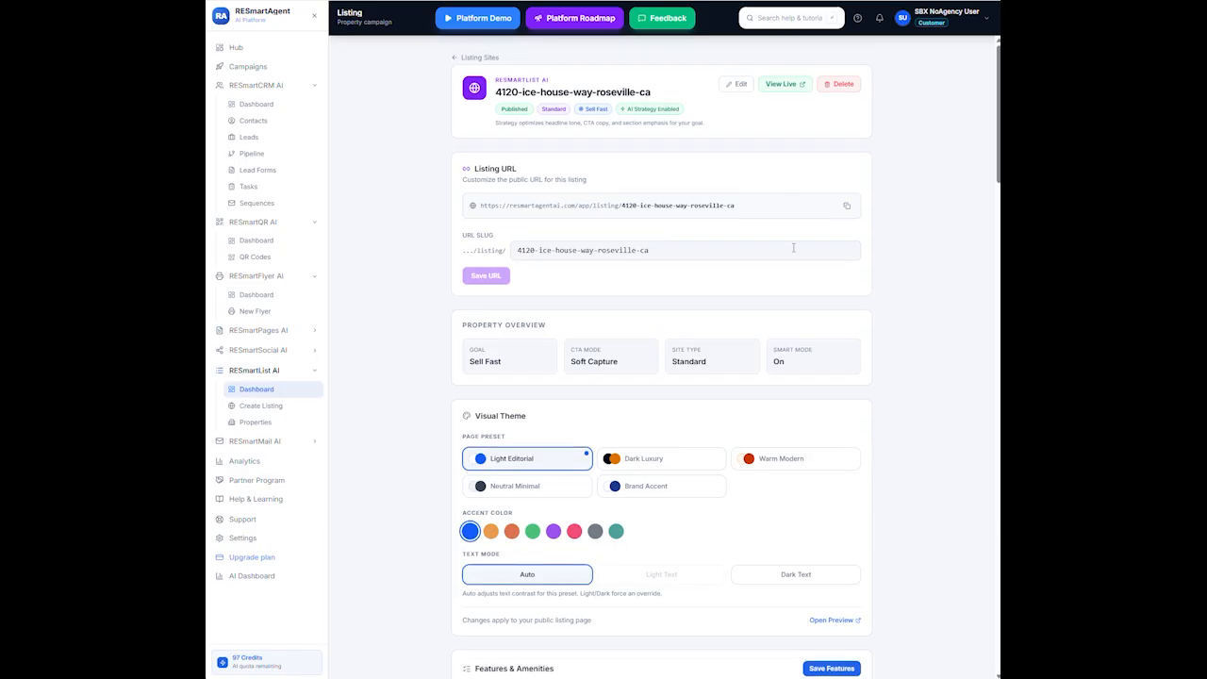
pyautogui.scroll(-4, 811, 236)
pyautogui.scroll(4, 823, 210)
pyautogui.scroll(-10, 785, 295)
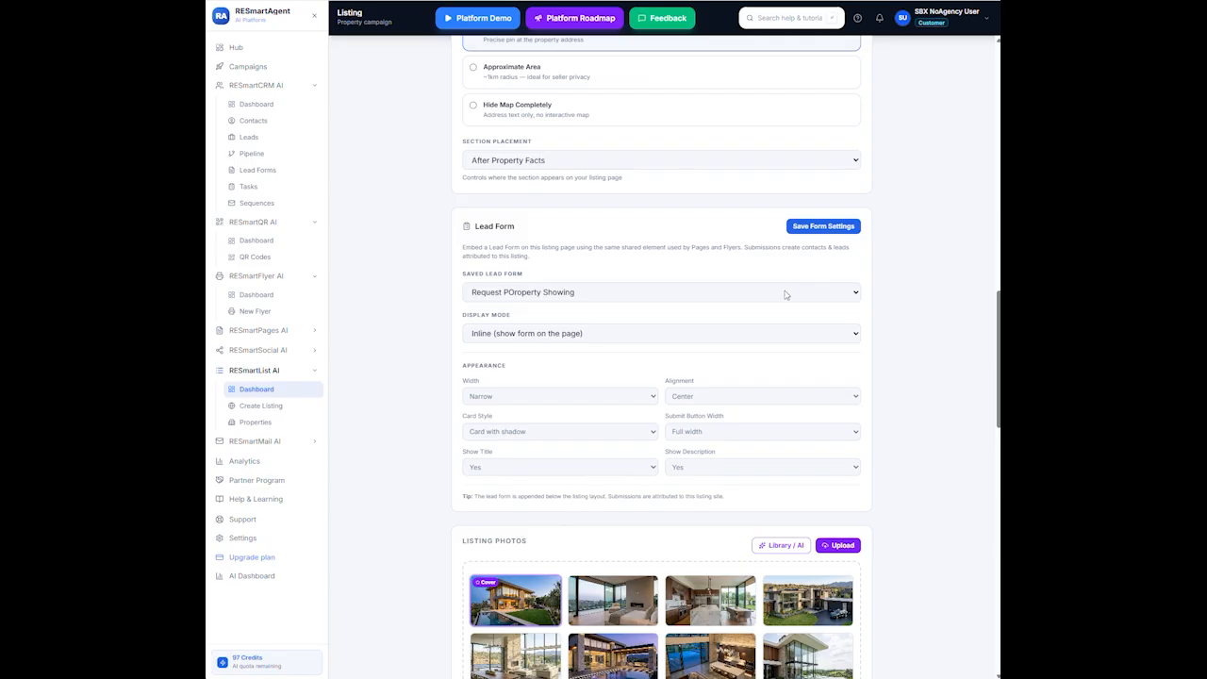
pyautogui.scroll(-3, 785, 295)
pyautogui.scroll(-5, 784, 303)
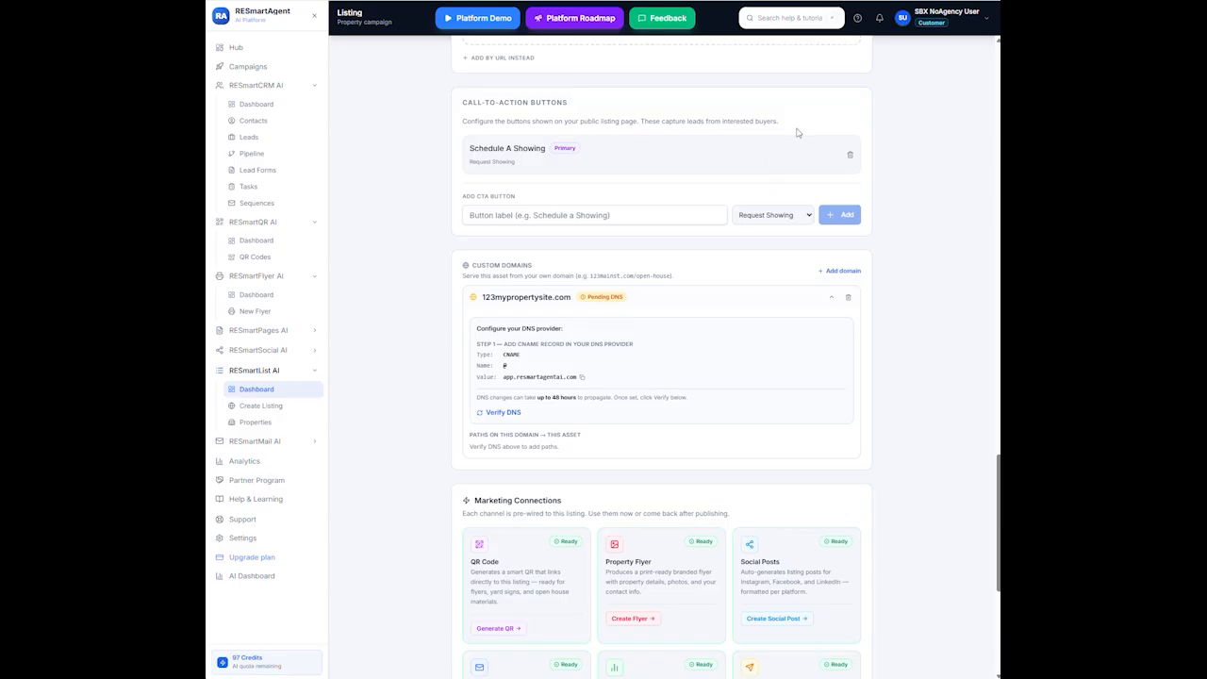
pyautogui.scroll(-4, 673, 532)
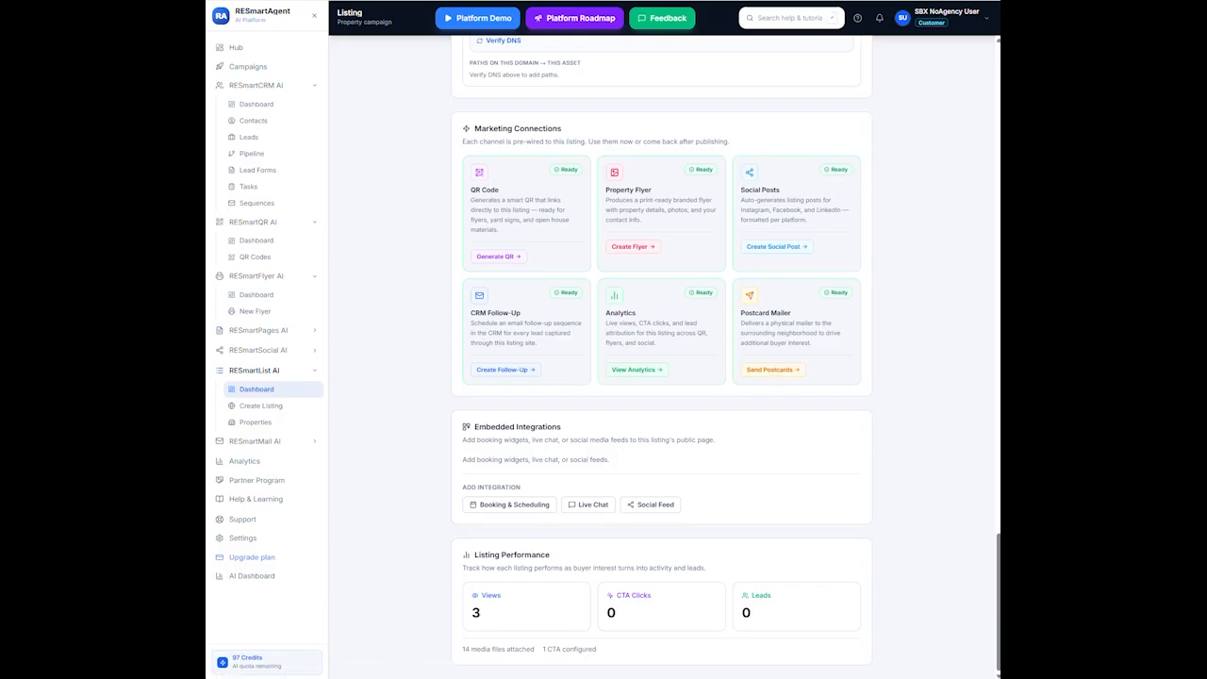
# Save the listing's lead form settings
pyautogui.scroll(2, 713, 309)
pyautogui.scroll(15, 717, 309)
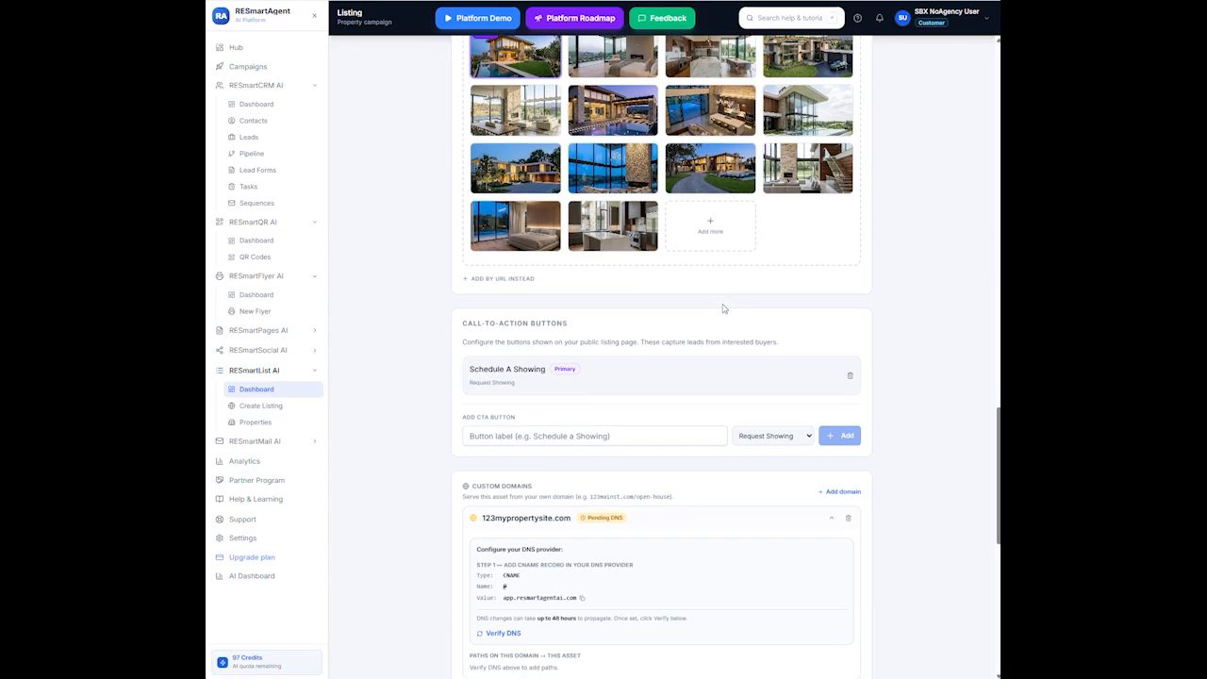
pyautogui.scroll(8, 729, 307)
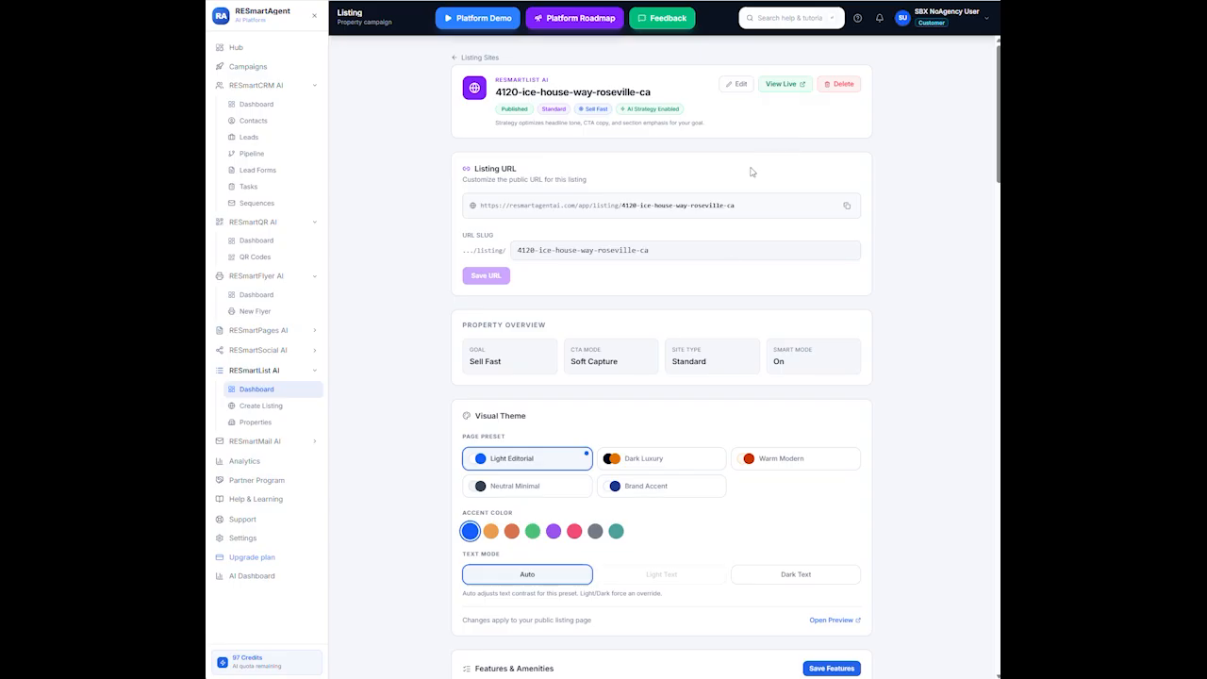
pyautogui.scroll(-5, 735, 236)
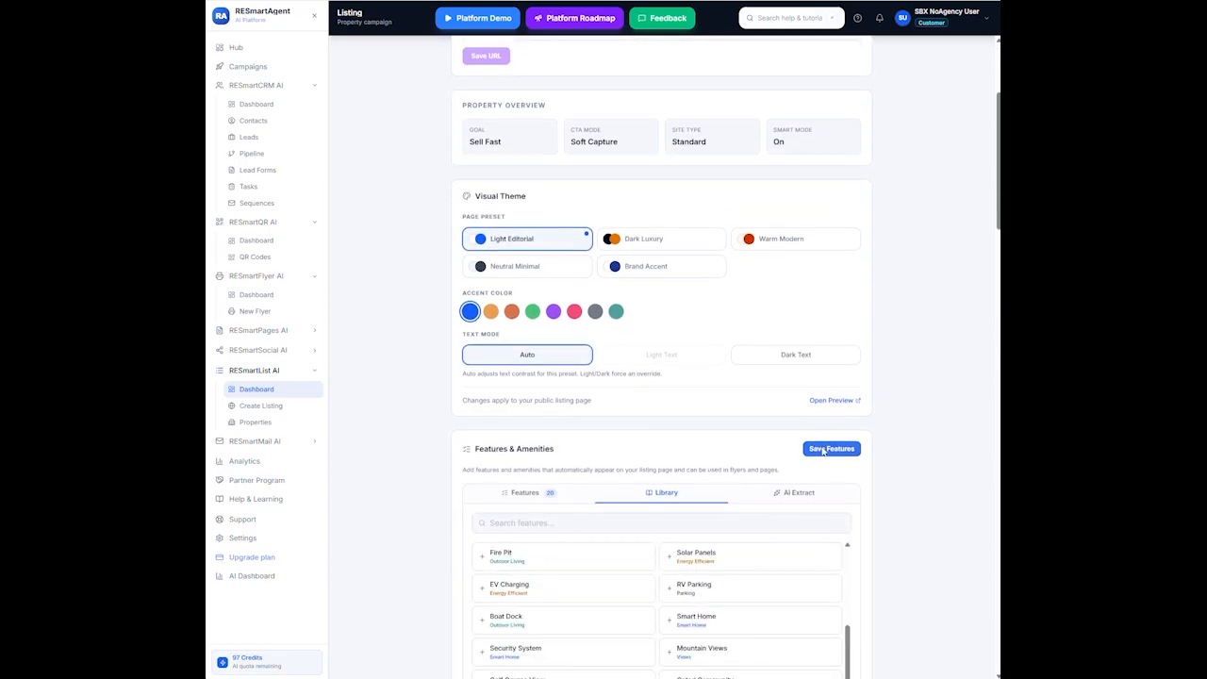
pyautogui.scroll(-4, 670, 434)
pyautogui.scroll(-10, 669, 432)
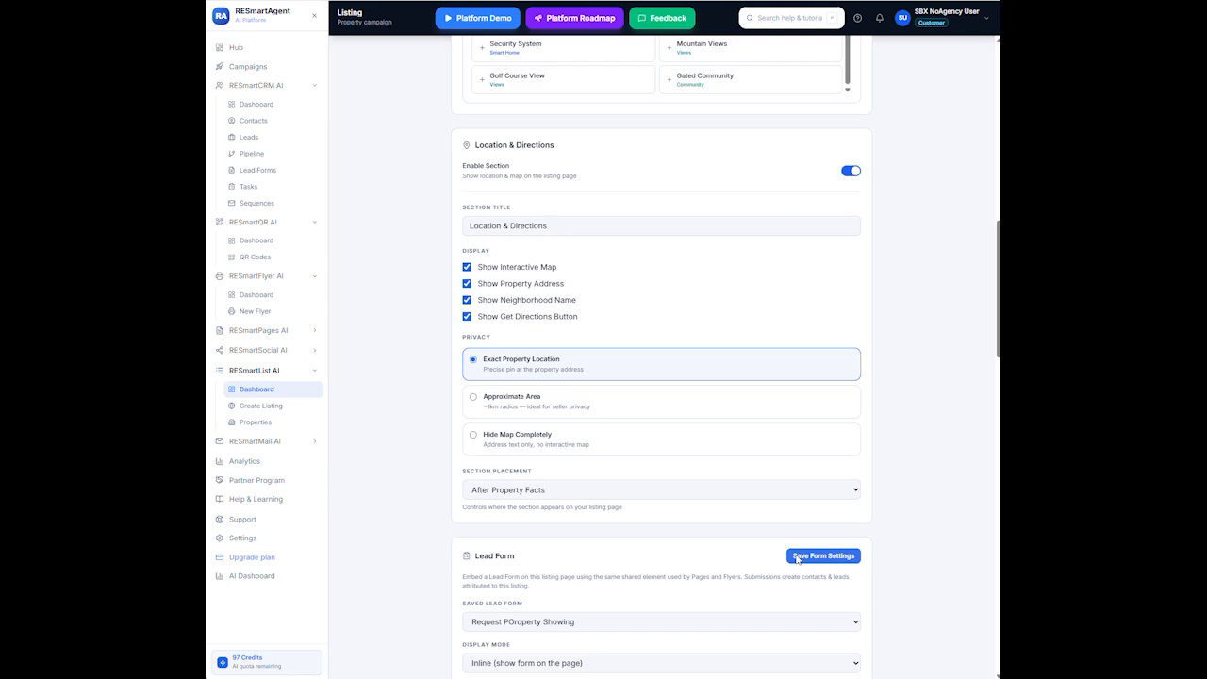
pyautogui.click(797, 556)
pyautogui.scroll(-5, 645, 528)
pyautogui.scroll(-6, 648, 509)
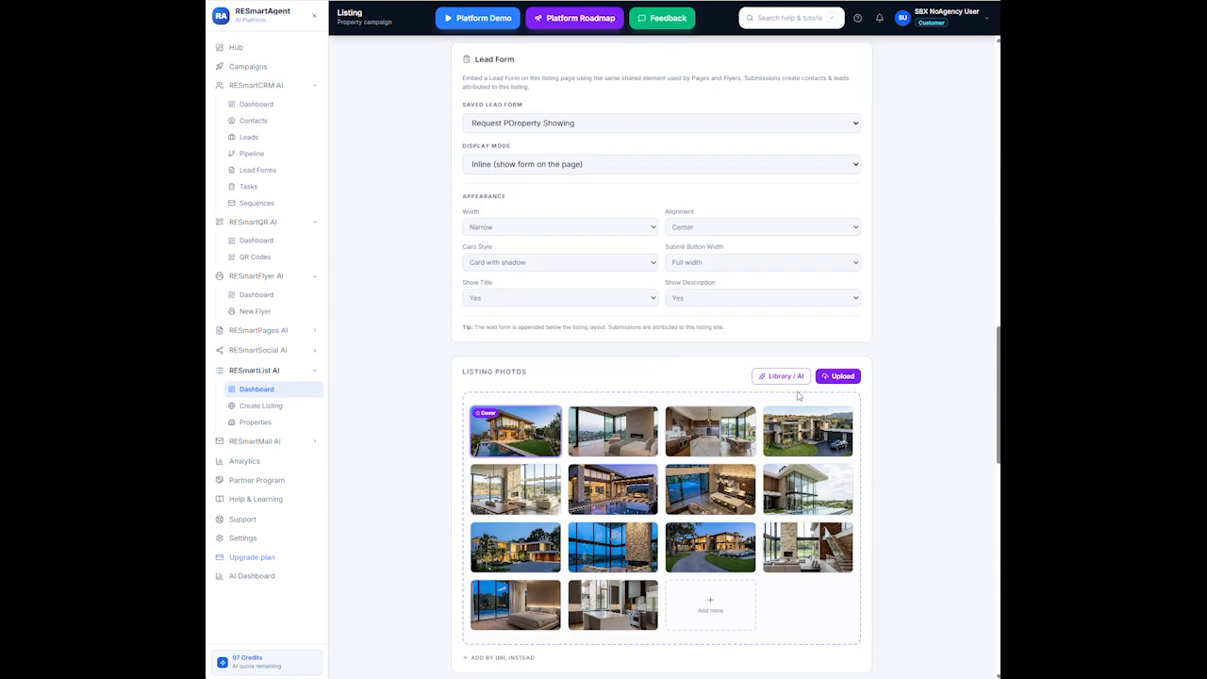
pyautogui.scroll(-4, 723, 391)
pyautogui.scroll(-18, 724, 391)
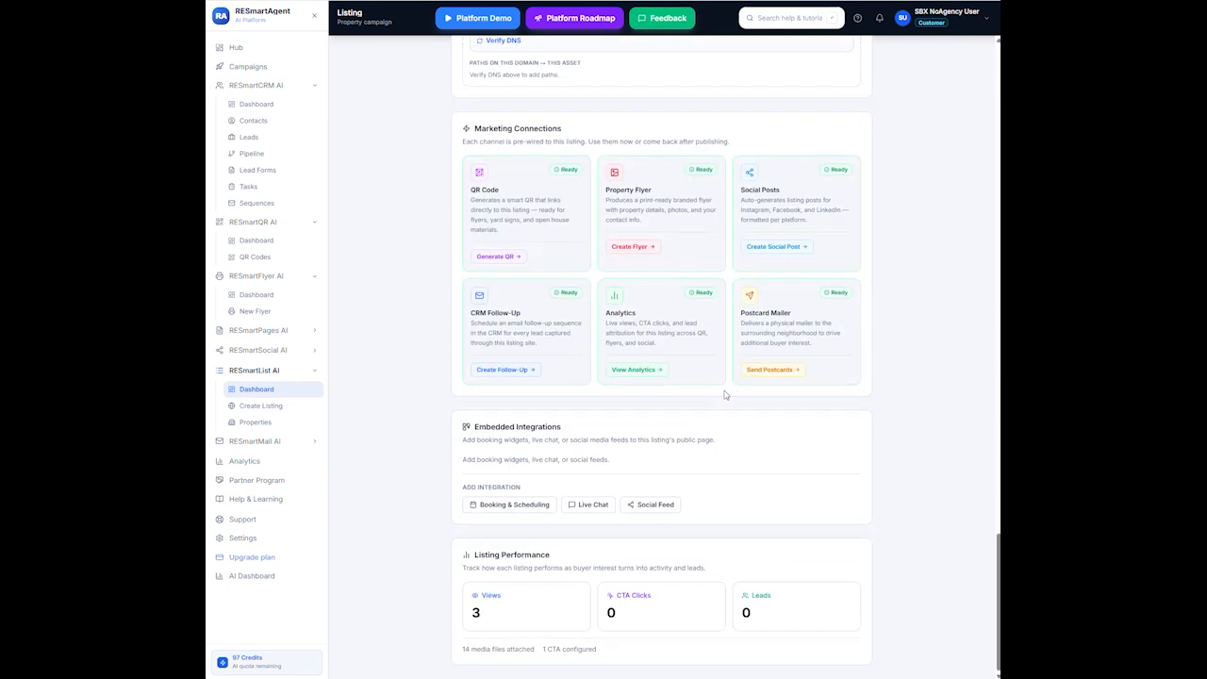
pyautogui.scroll(20, 724, 391)
pyautogui.scroll(15, 720, 369)
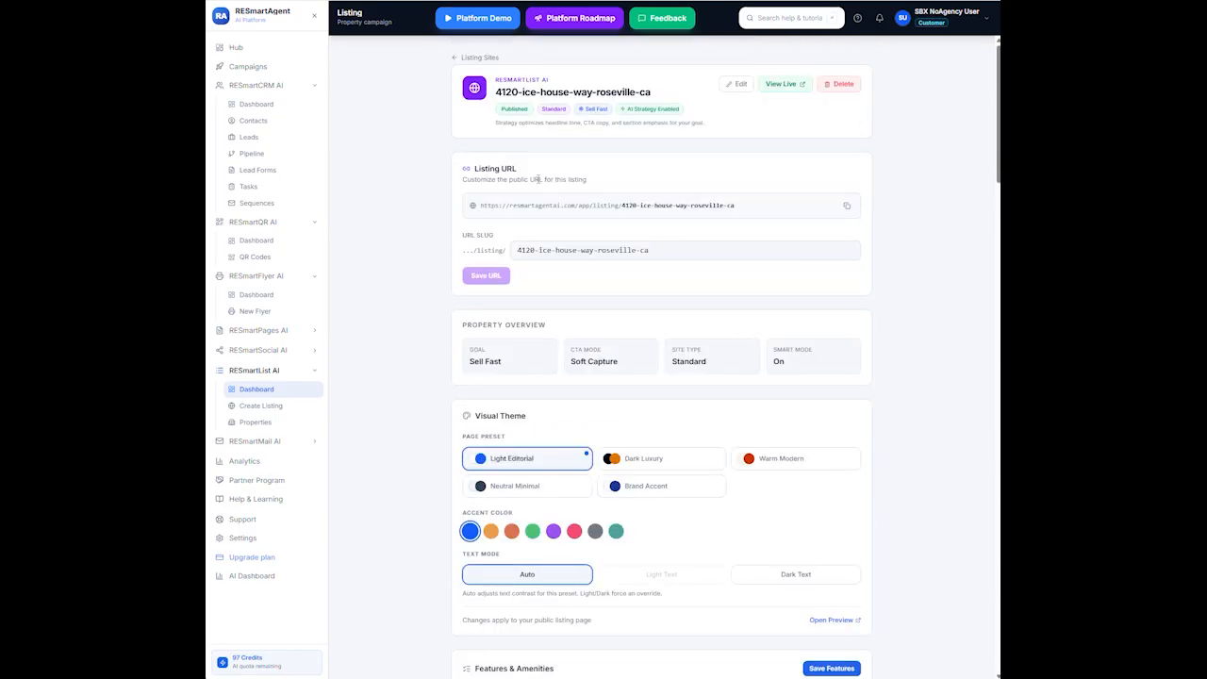
# Save the edited headline, descriptions and site settings in Edit Listing Settings
pyautogui.click(740, 85)
pyautogui.scroll(-1, 719, 377)
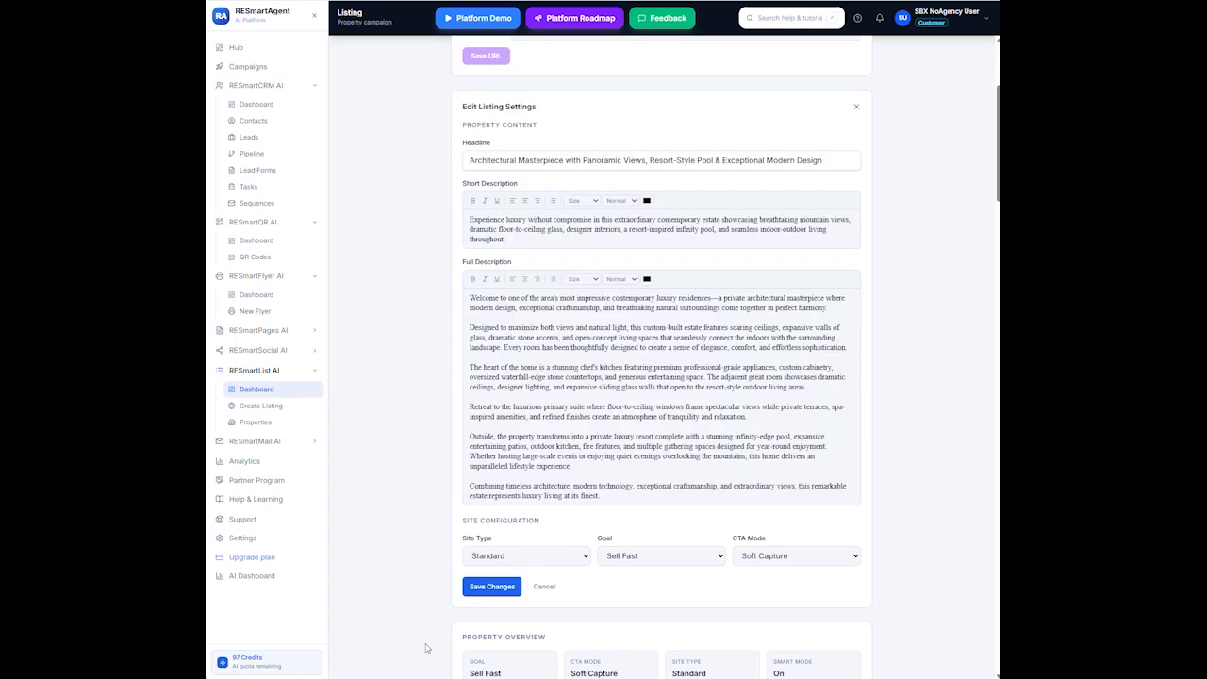
pyautogui.click(492, 586)
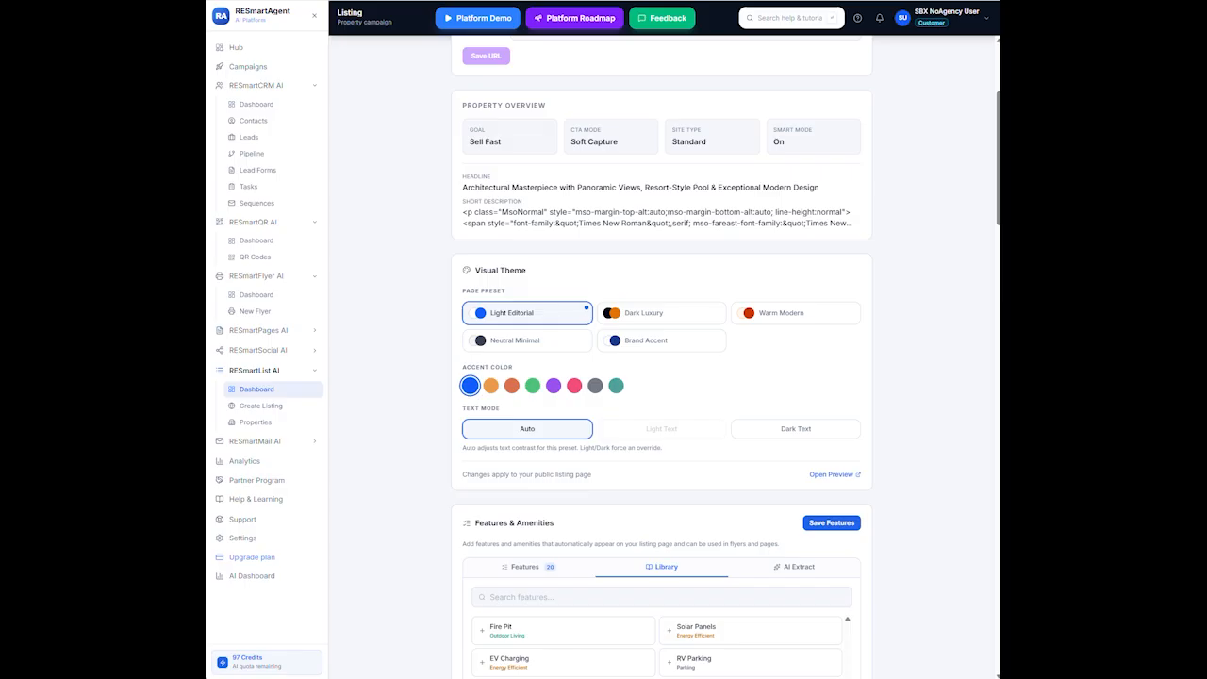
pyautogui.scroll(3, 636, 141)
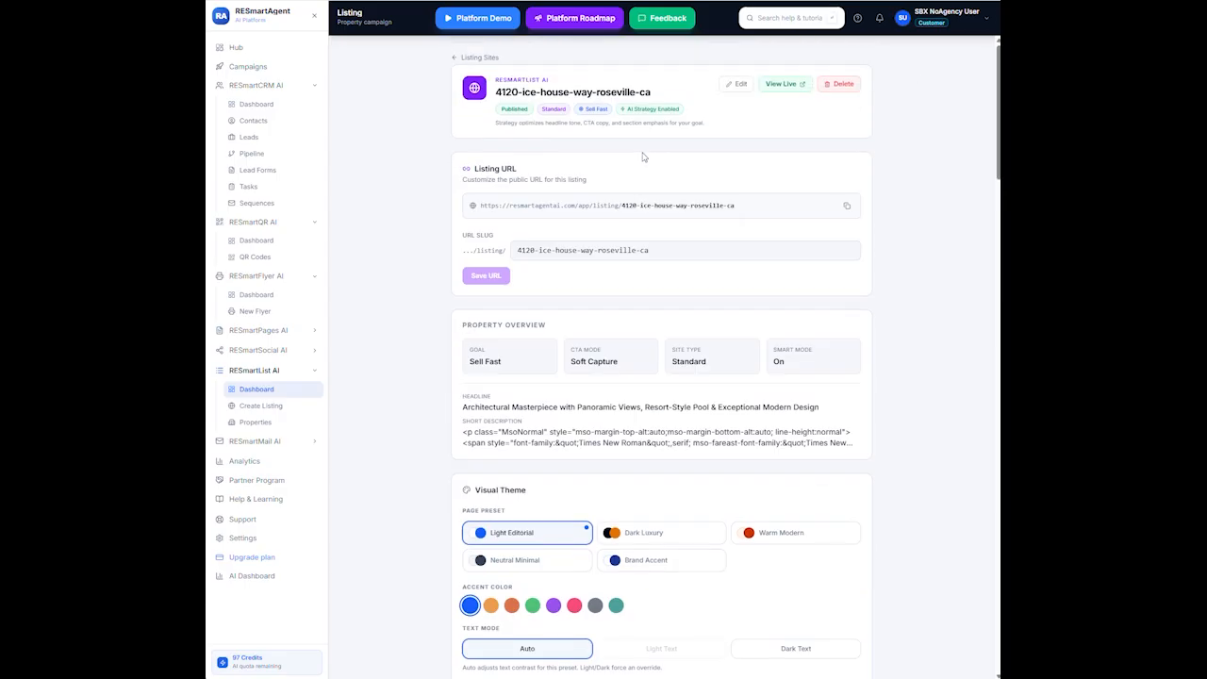
pyautogui.click(790, 86)
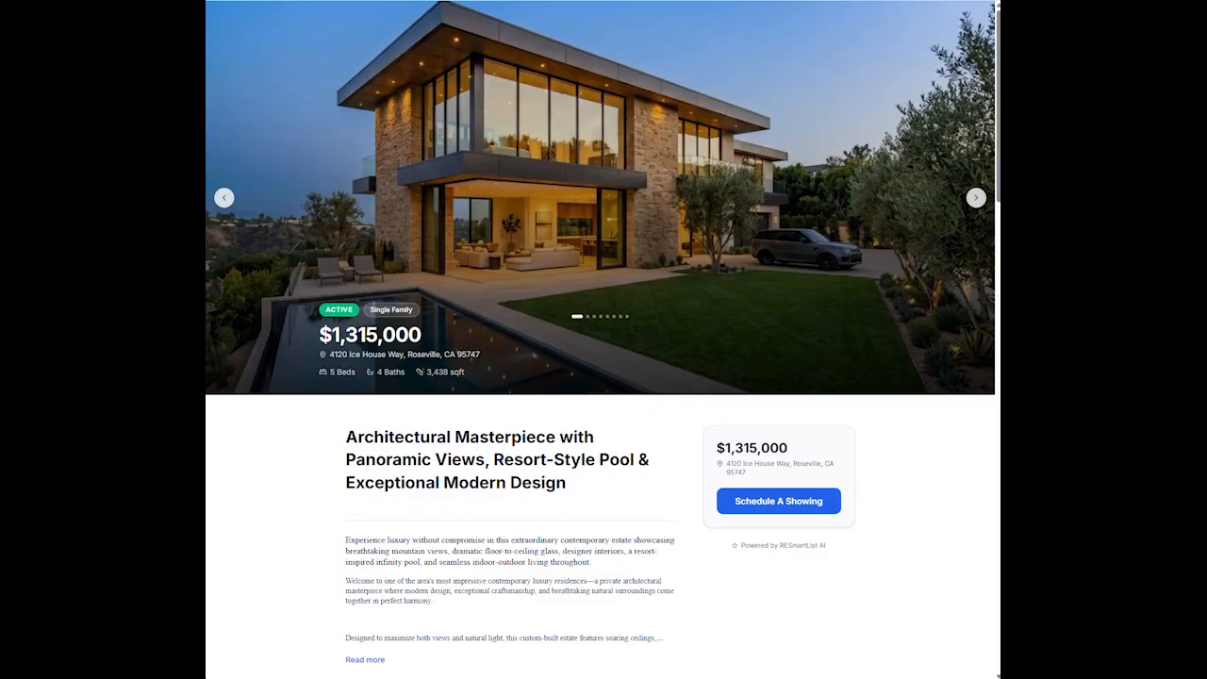
pyautogui.scroll(-5, 722, 431)
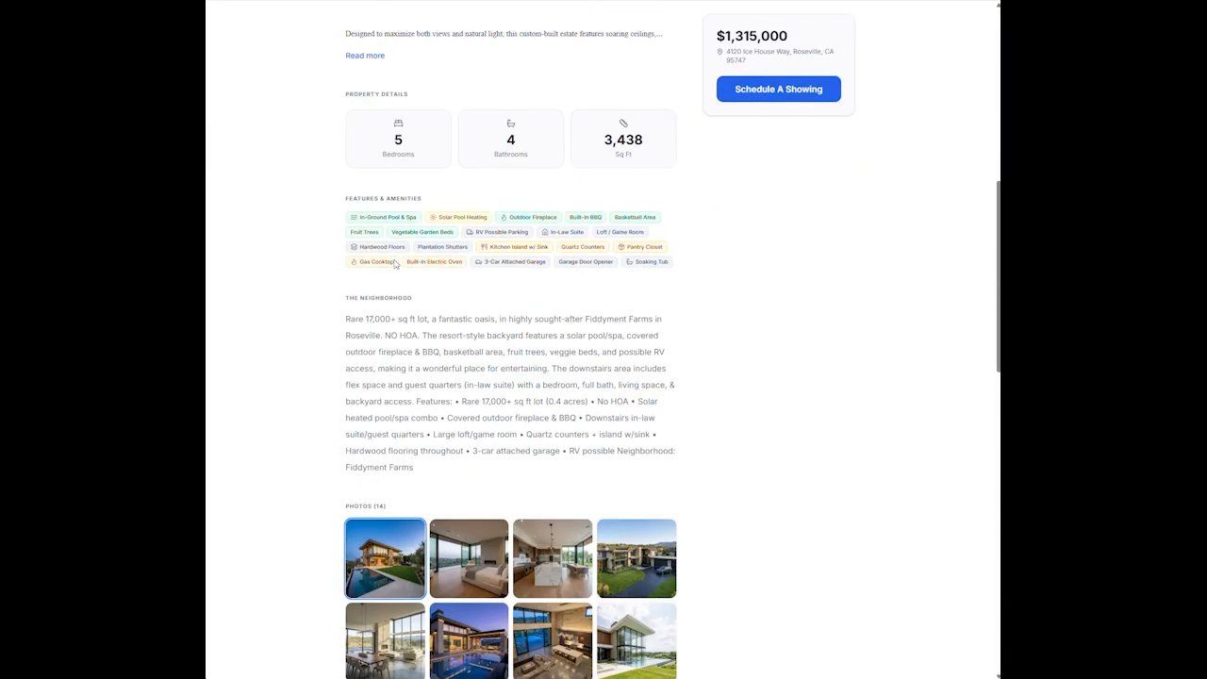
pyautogui.scroll(-1, 553, 380)
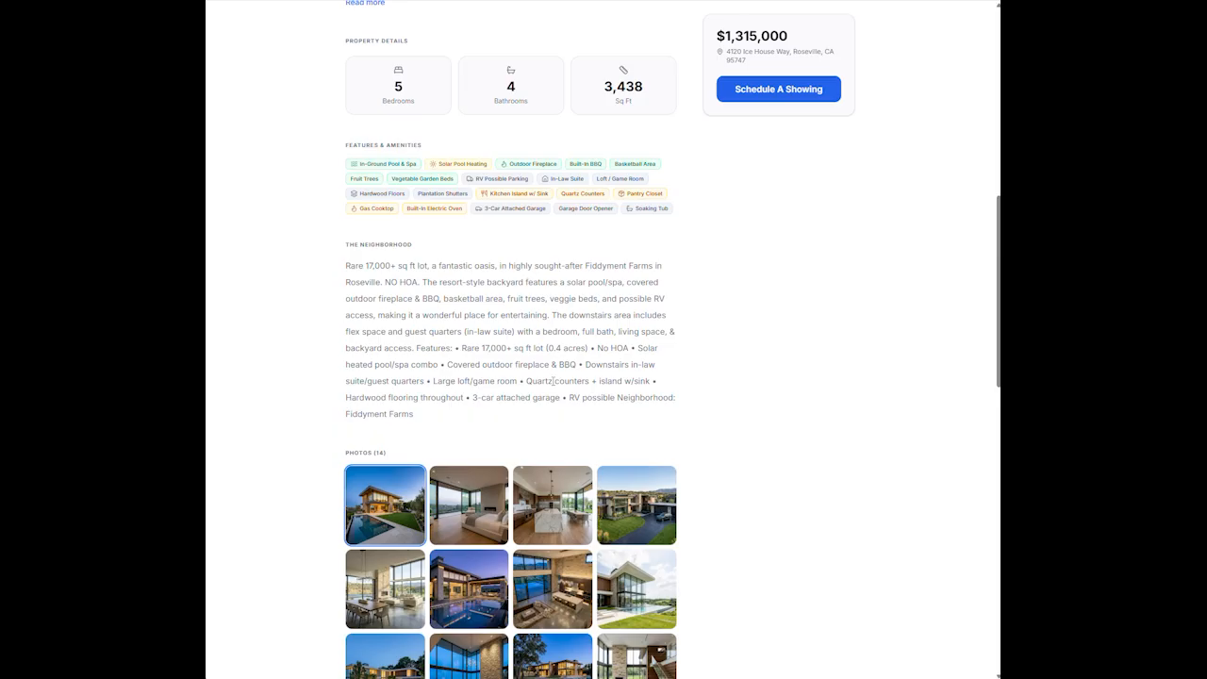
pyautogui.scroll(-5, 553, 380)
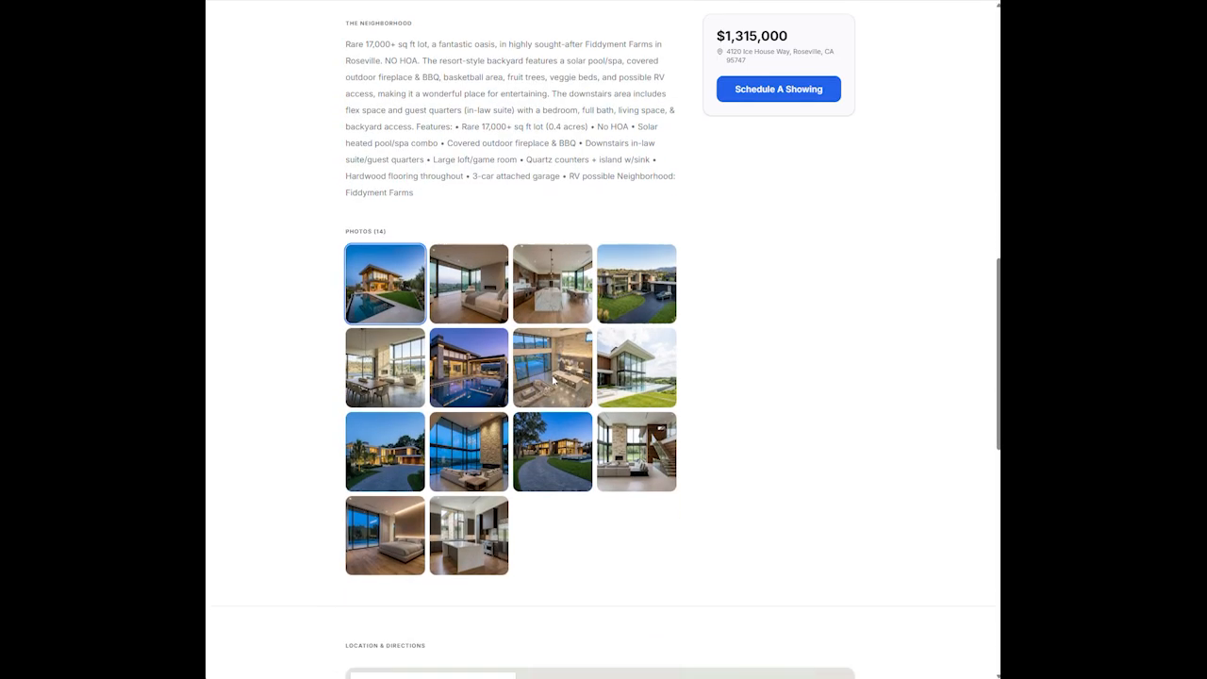
pyautogui.scroll(-6, 554, 380)
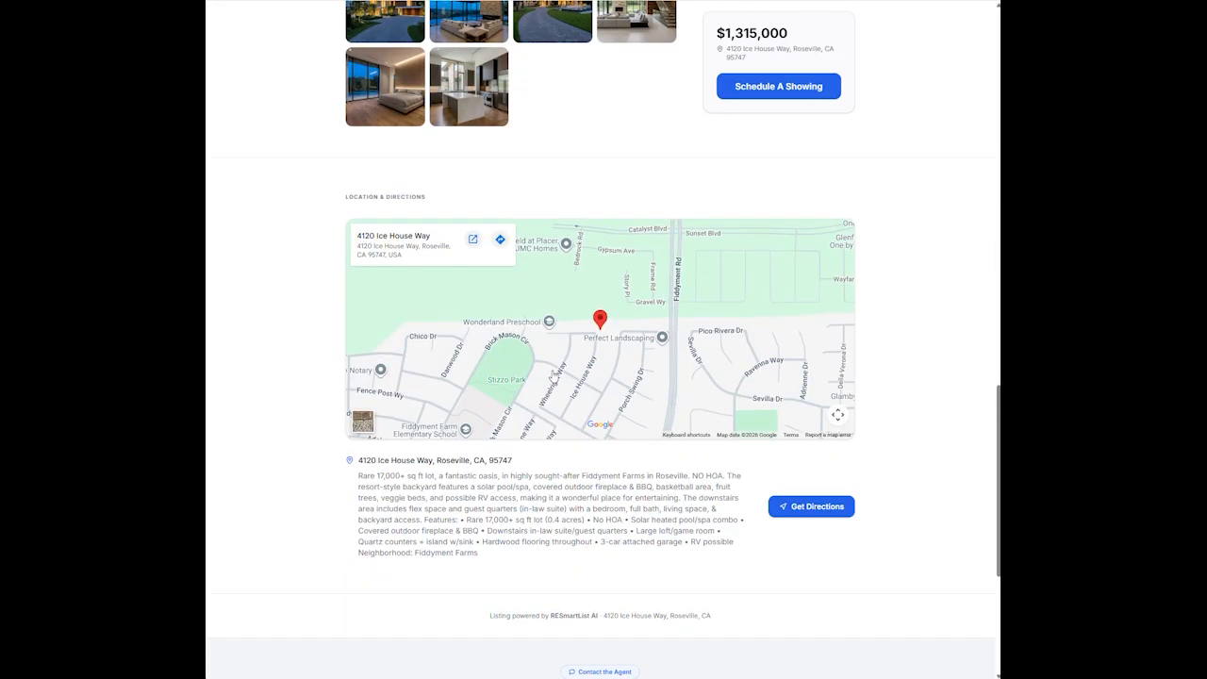
pyautogui.scroll(-2, 553, 378)
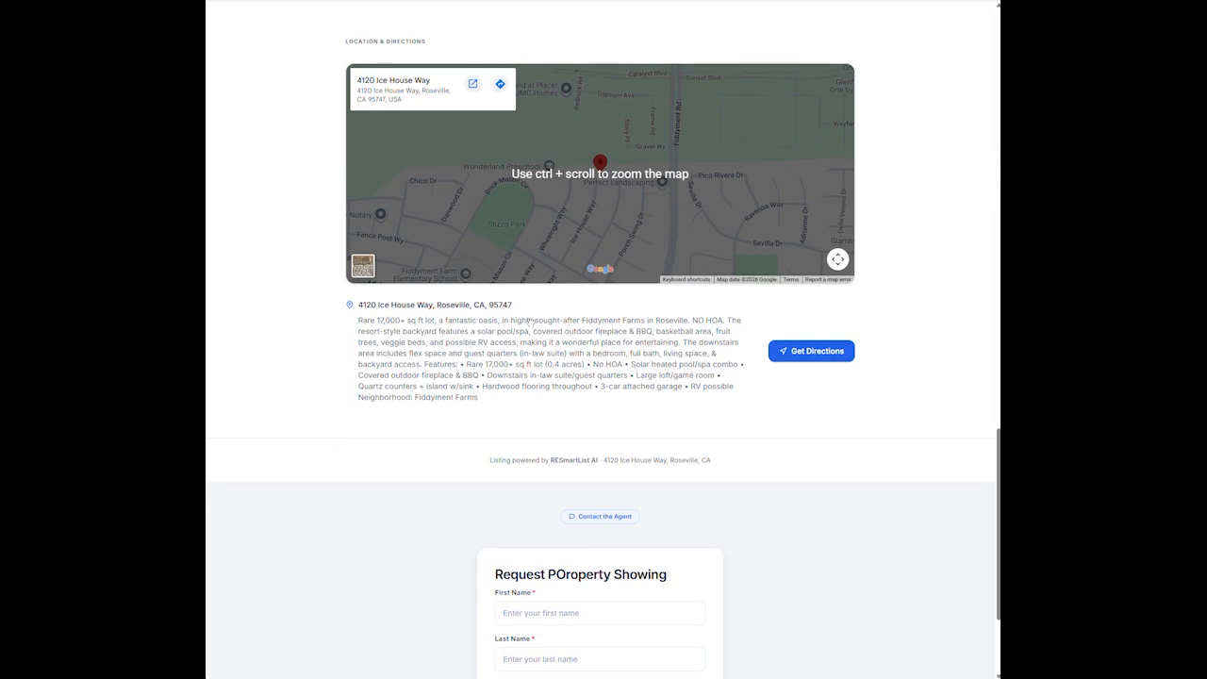
pyautogui.click(816, 356)
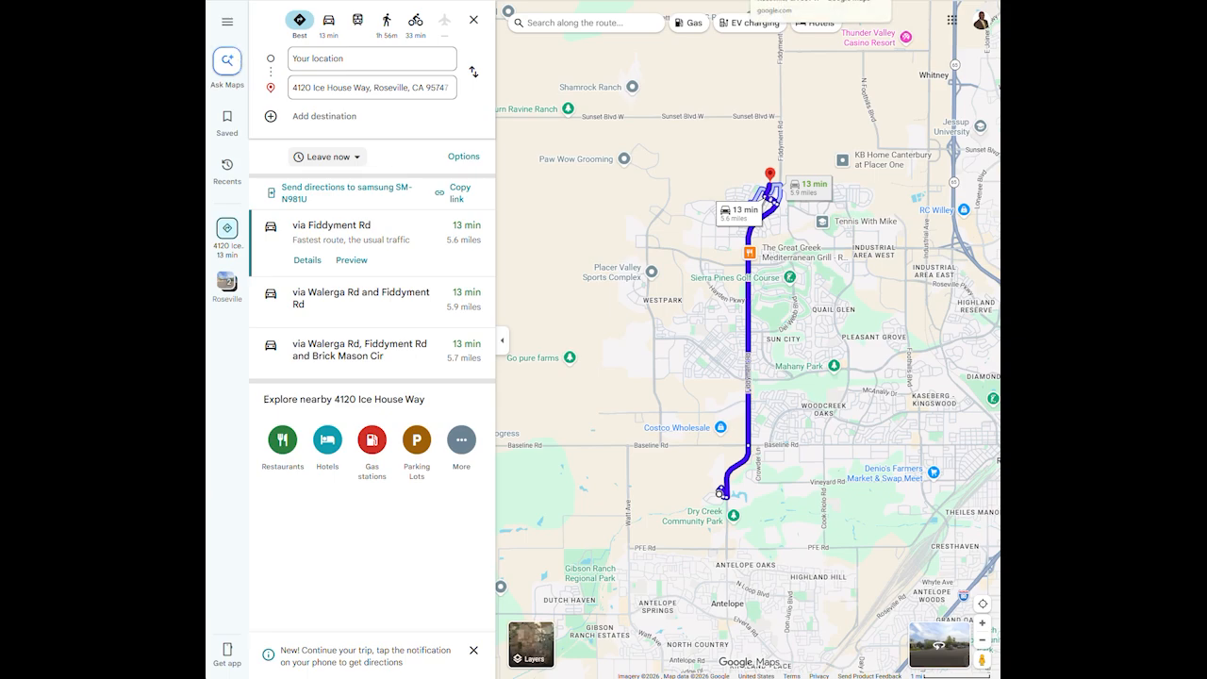
pyautogui.hotkey('ctrl', 'w')
# Open the showing-request form from the price card's Schedule A Showing button and review the page
pyautogui.scroll(-3, 603, 439)
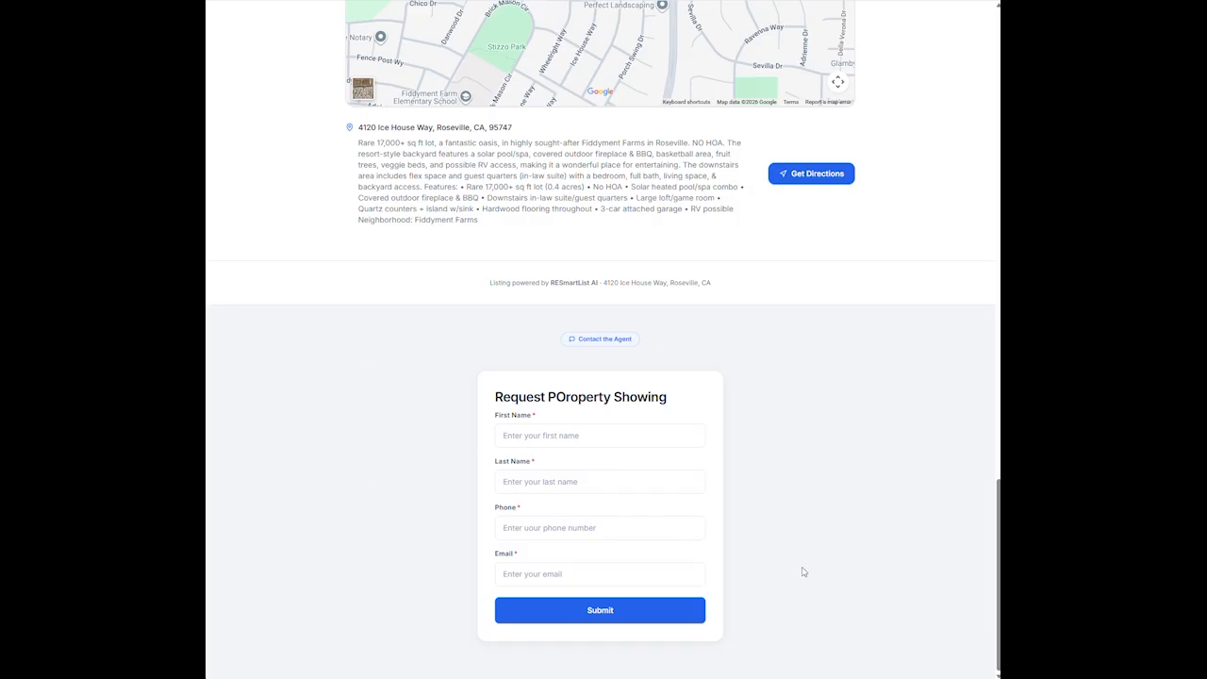
pyautogui.scroll(10, 803, 571)
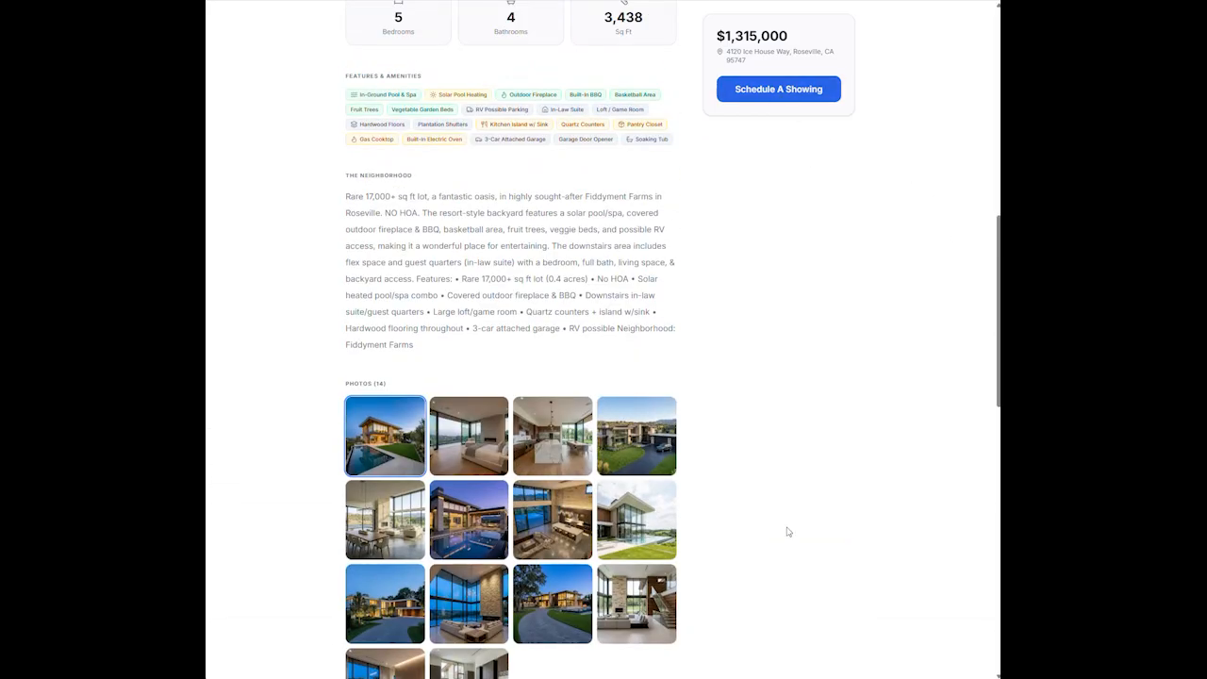
pyautogui.click(780, 91)
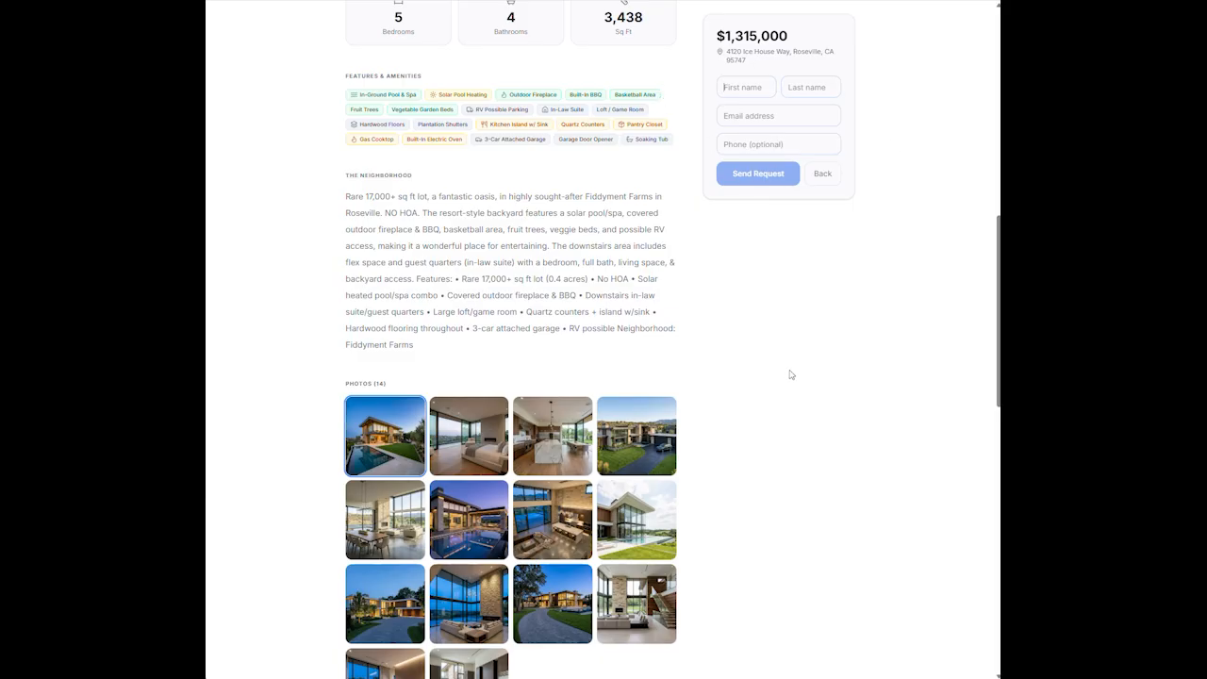
pyautogui.scroll(-1, 791, 377)
pyautogui.scroll(-3, 791, 377)
pyautogui.scroll(-3, 791, 372)
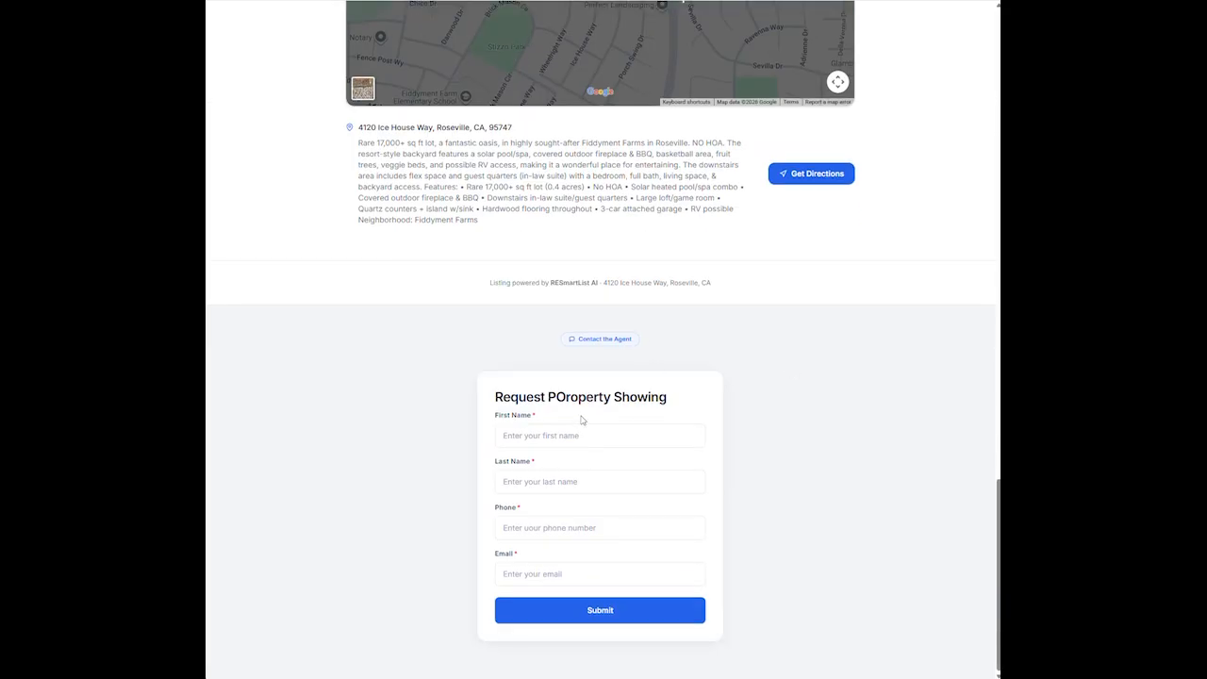
pyautogui.scroll(3, 763, 481)
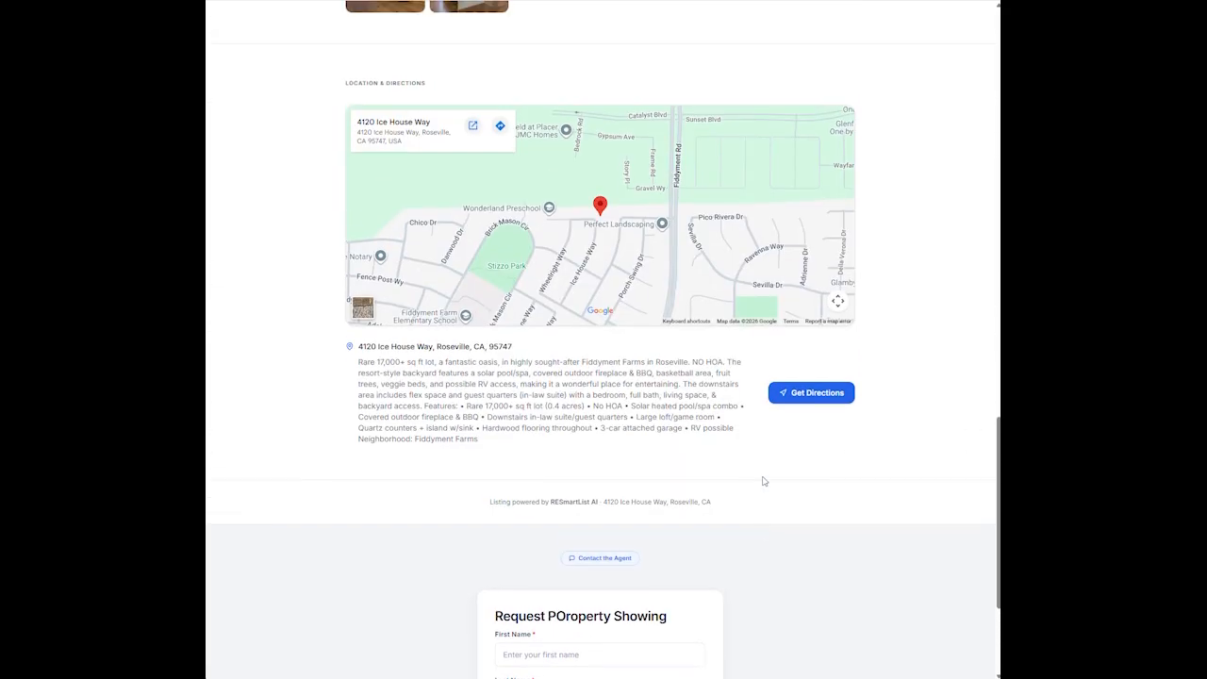
pyautogui.scroll(4, 767, 474)
pyautogui.scroll(8, 795, 468)
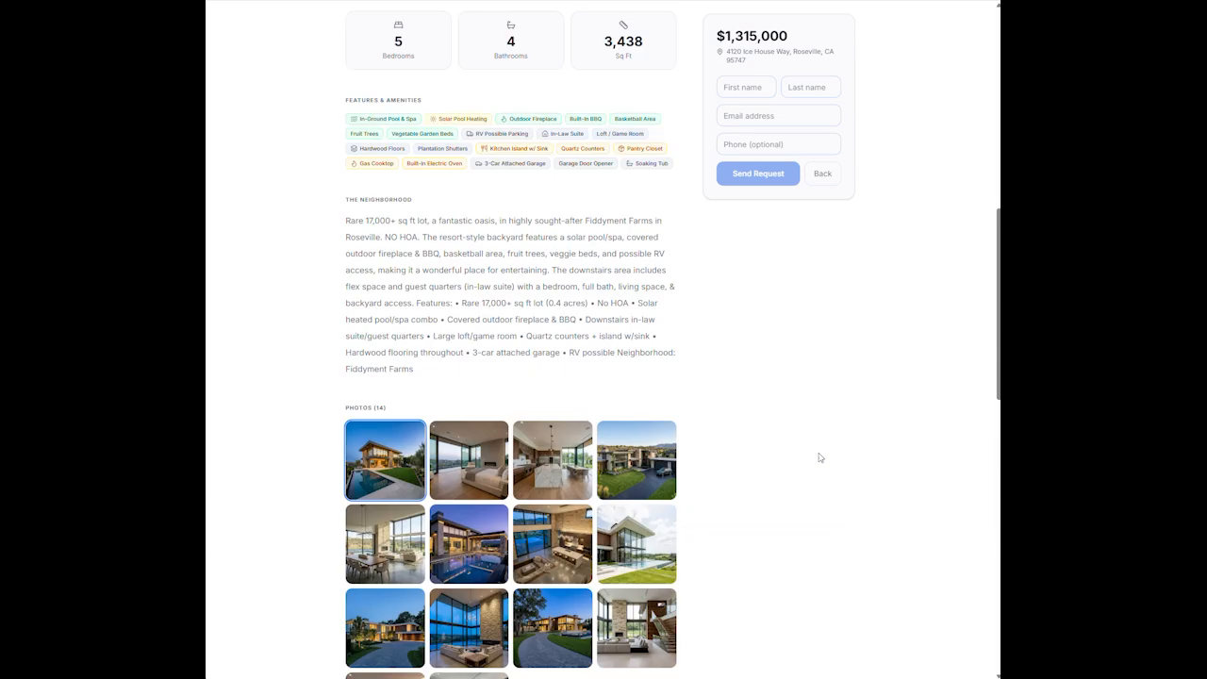
pyautogui.scroll(-10, 803, 452)
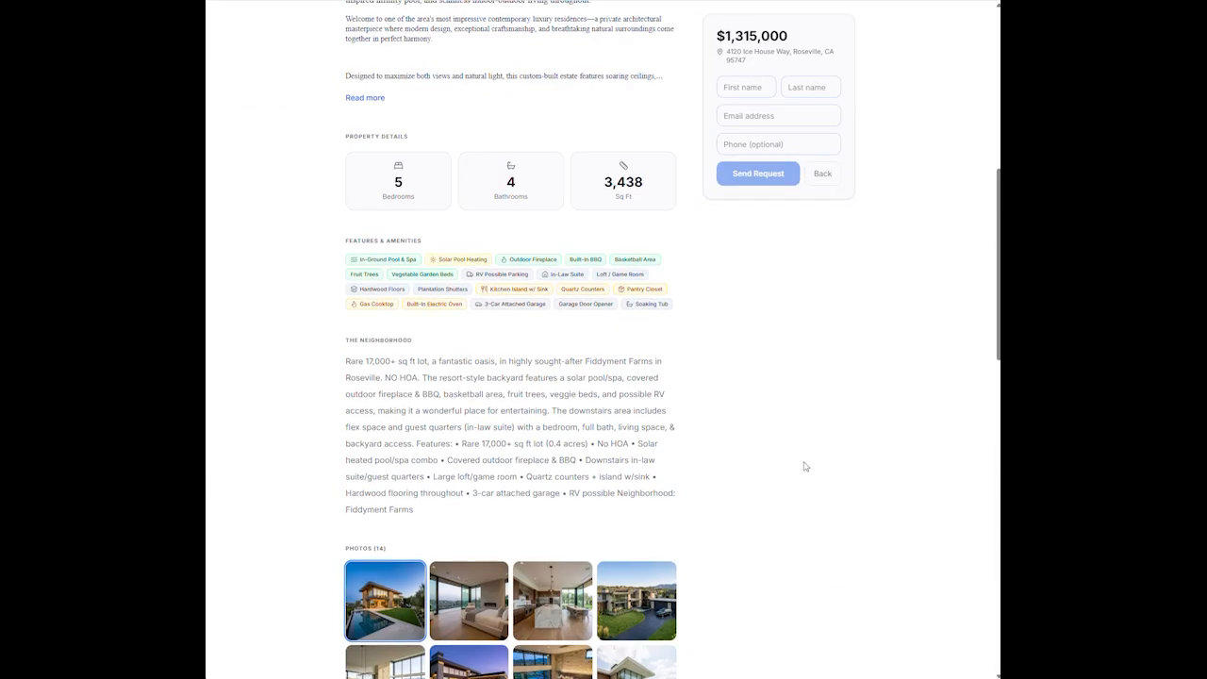
pyautogui.scroll(8, 810, 434)
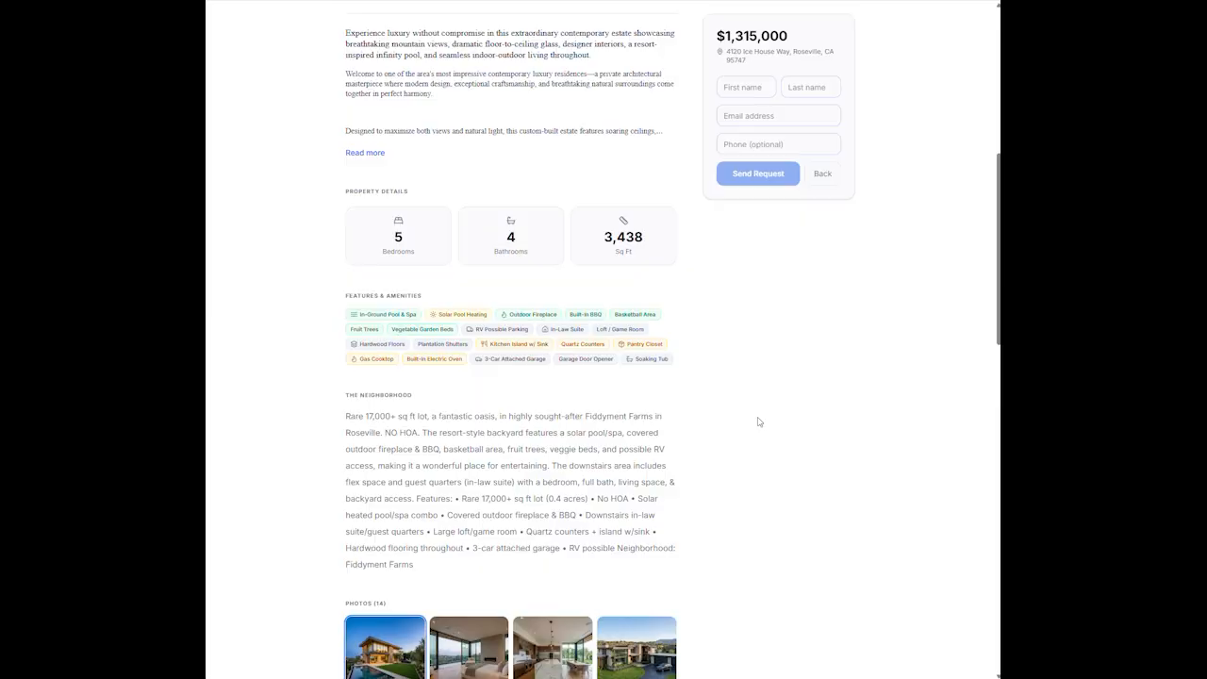
pyautogui.scroll(5, 768, 411)
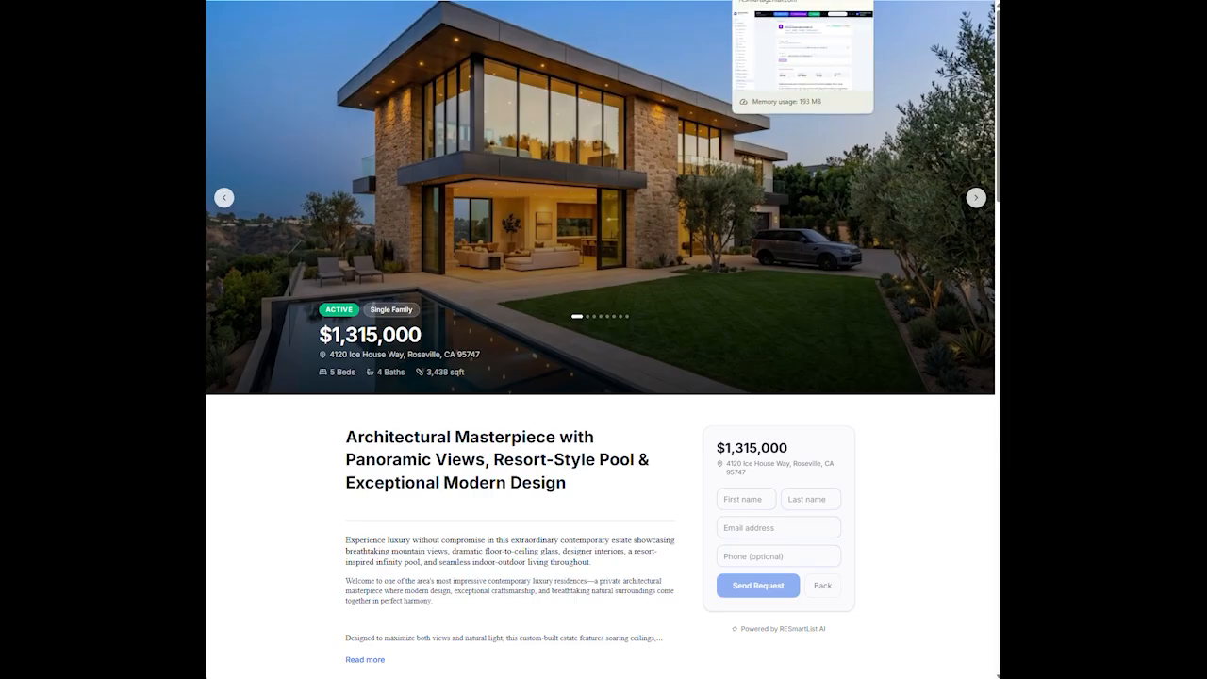
# Apply the Dark Luxury page preset and save the theme
pyautogui.click(751, 1)
pyautogui.scroll(-2, 639, 422)
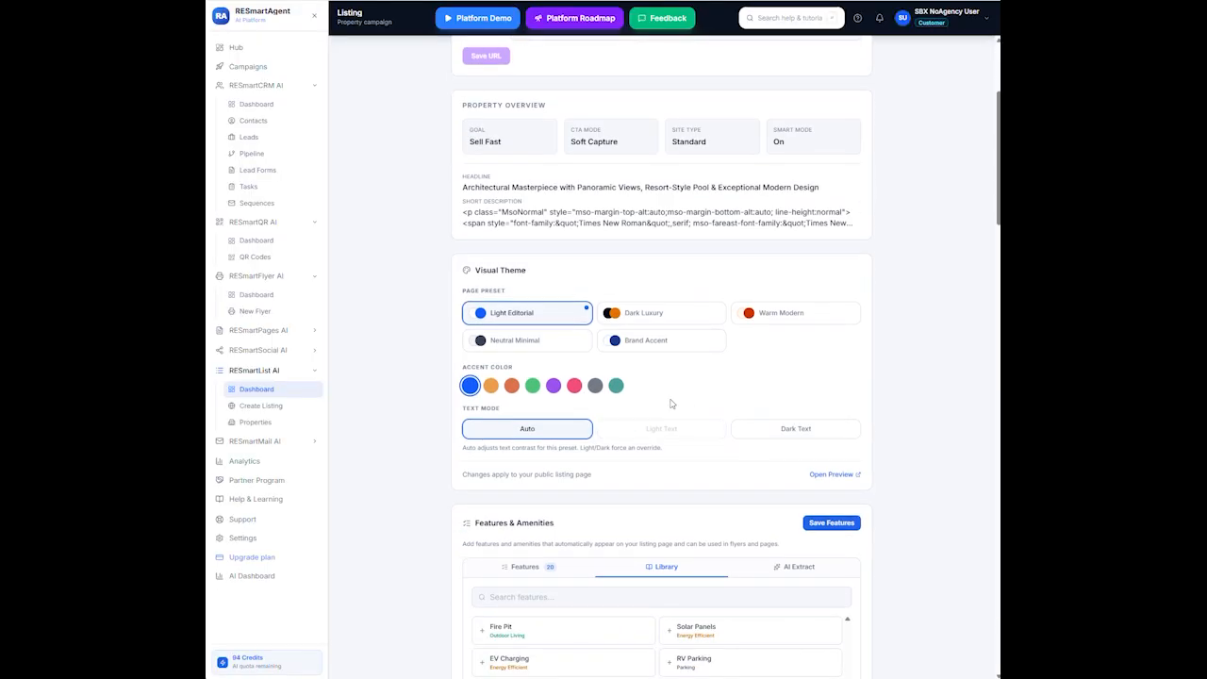
pyautogui.click(639, 319)
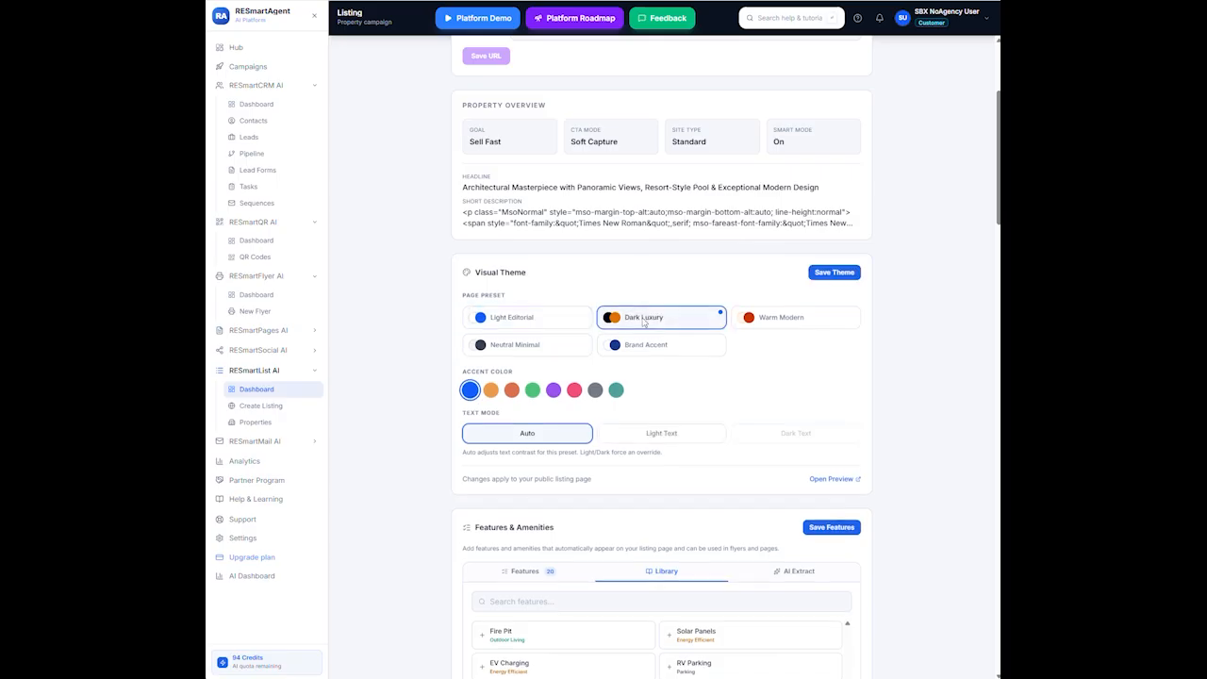
pyautogui.click(846, 271)
pyautogui.scroll(2, 811, 349)
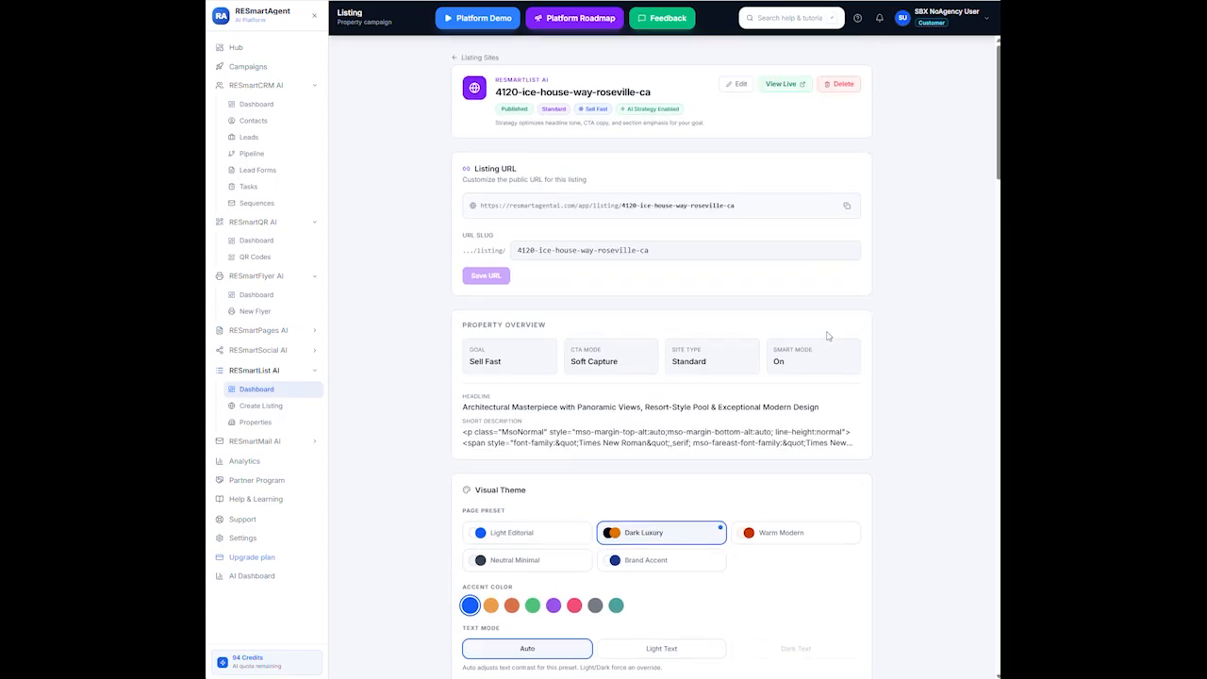
# View the live listing page in its new dark styling
pyautogui.click(780, 84)
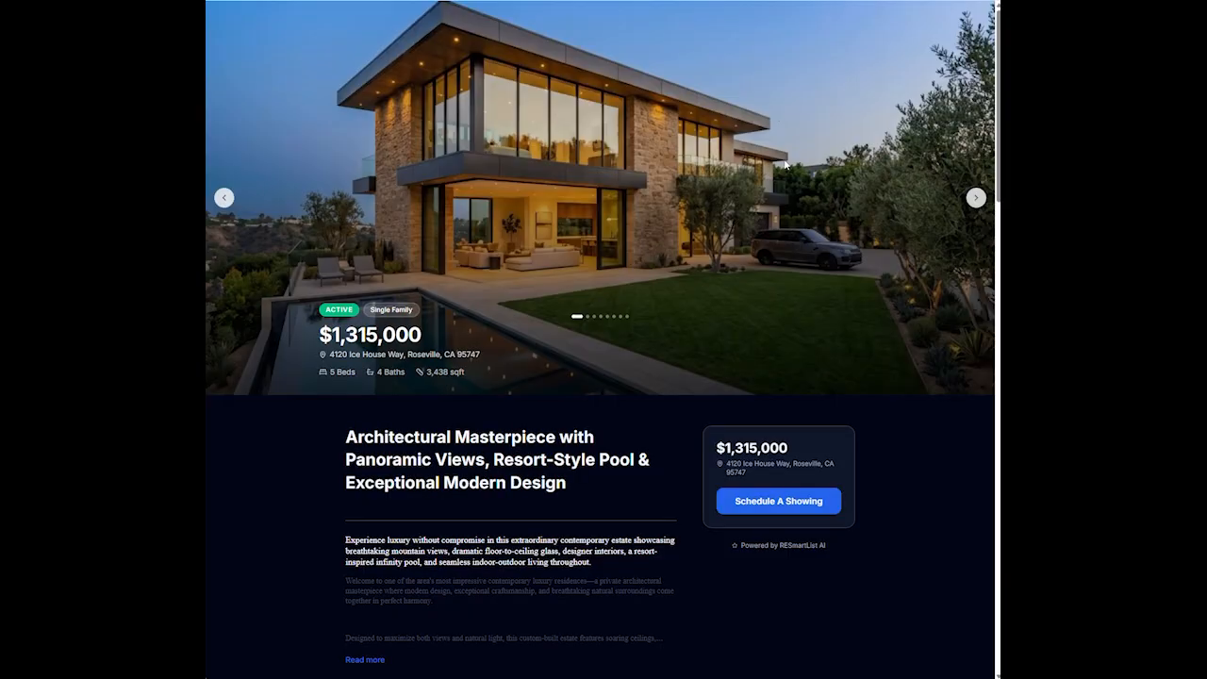
pyautogui.scroll(-4, 762, 352)
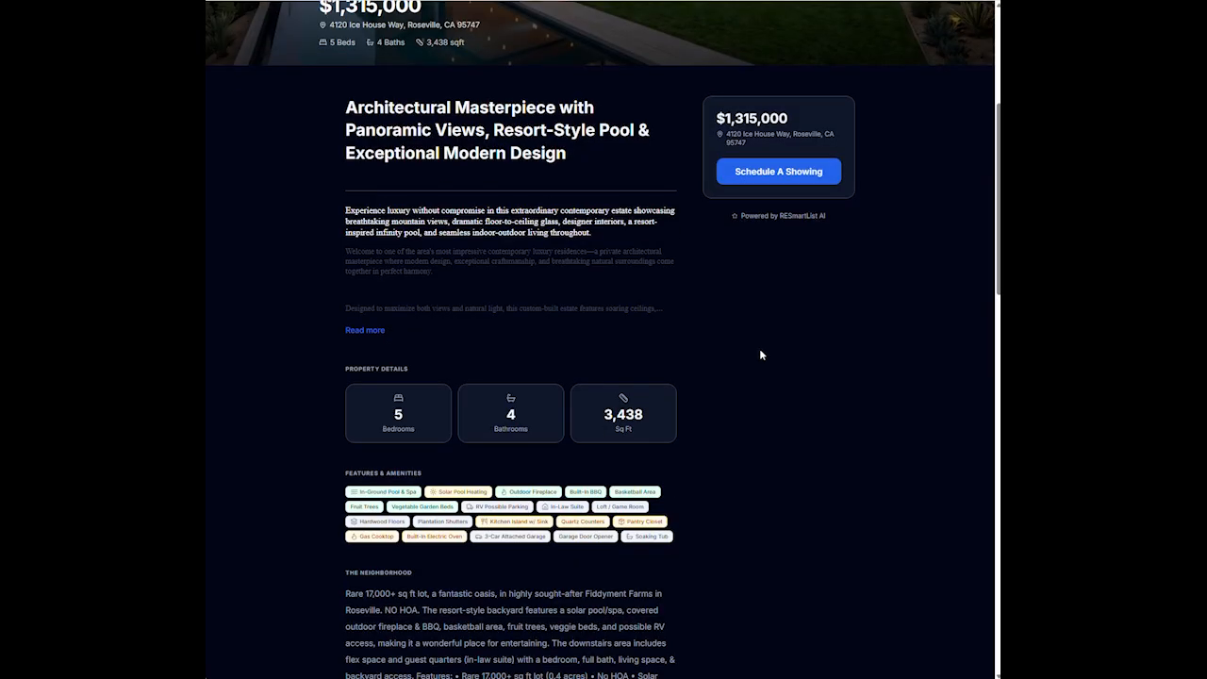
pyautogui.scroll(-3, 761, 354)
pyautogui.scroll(3, 762, 354)
pyautogui.scroll(-10, 743, 447)
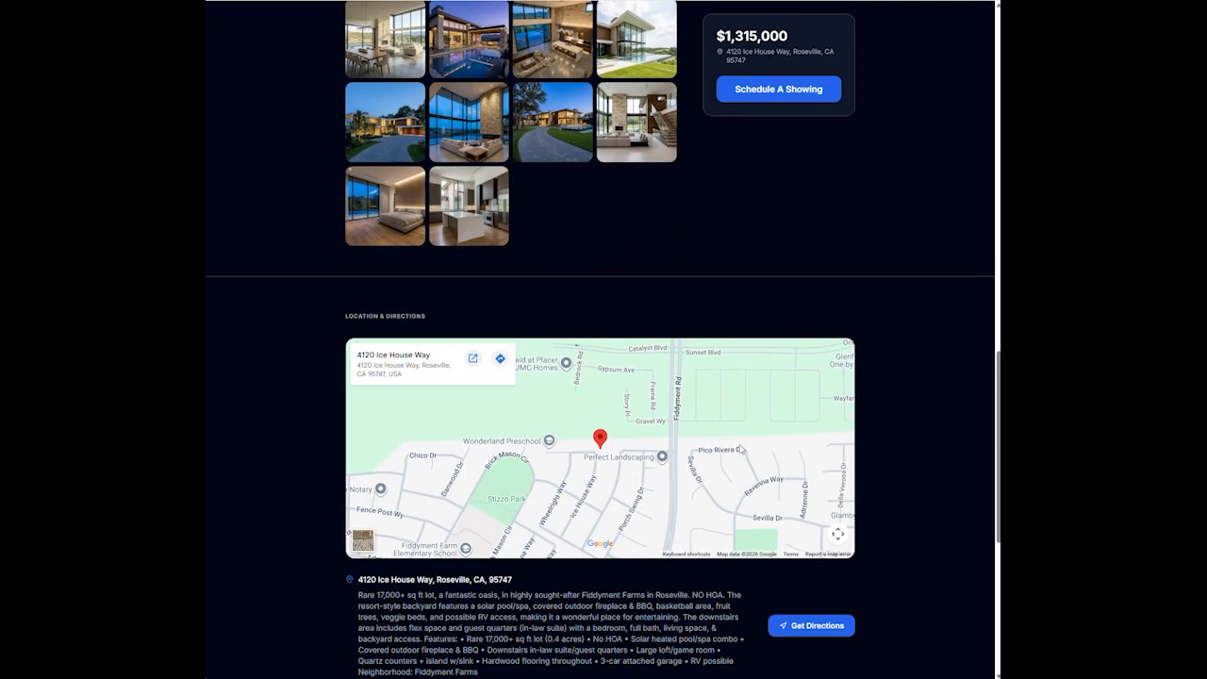
pyautogui.scroll(-3, 738, 449)
pyautogui.scroll(10, 738, 426)
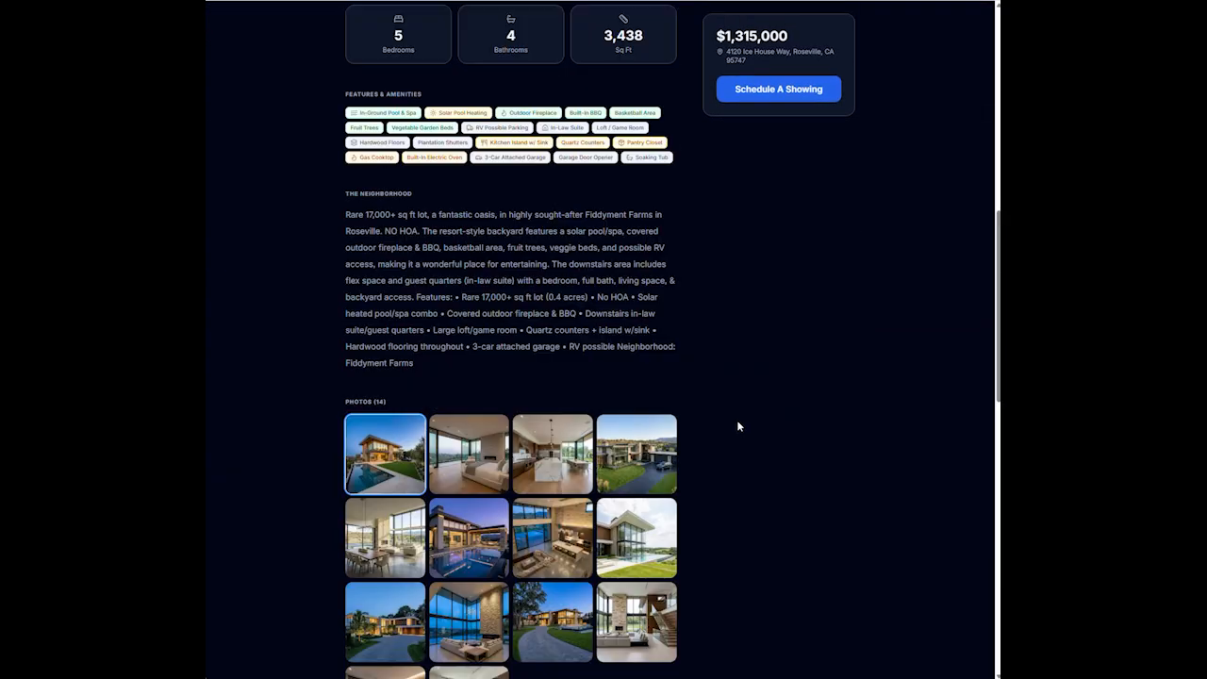
pyautogui.scroll(7, 738, 426)
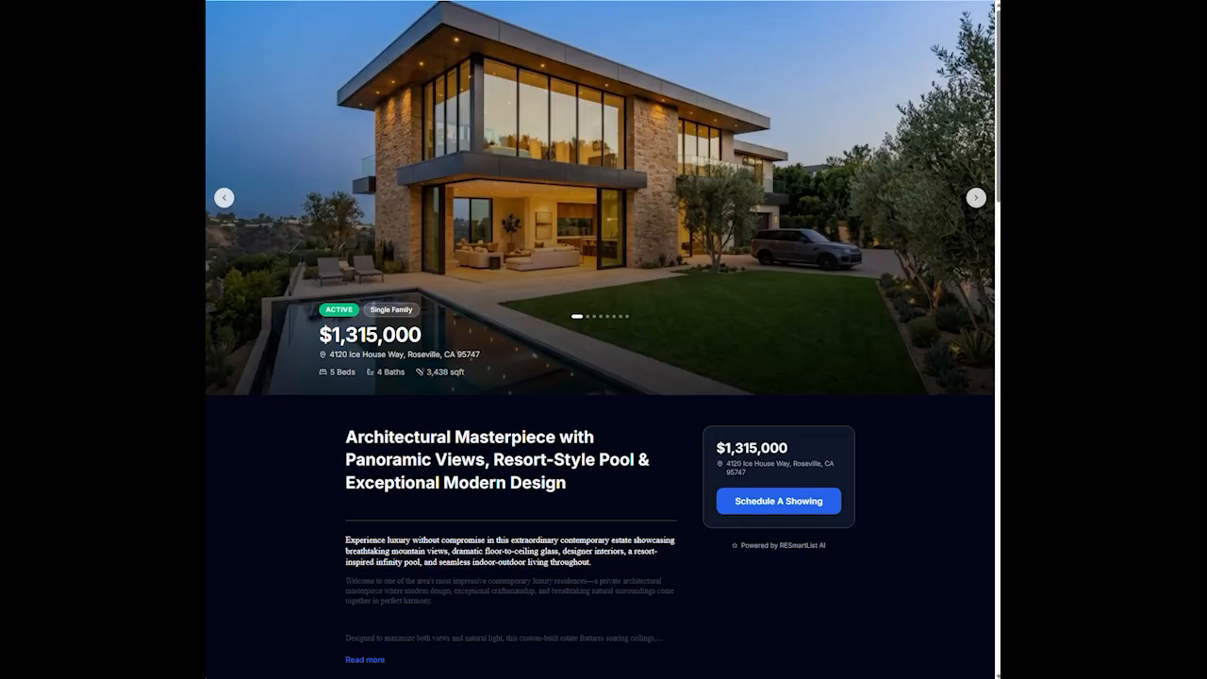
# Switch the page theme to the Neutral Minimal preset and save it
pyautogui.click(740, 1)
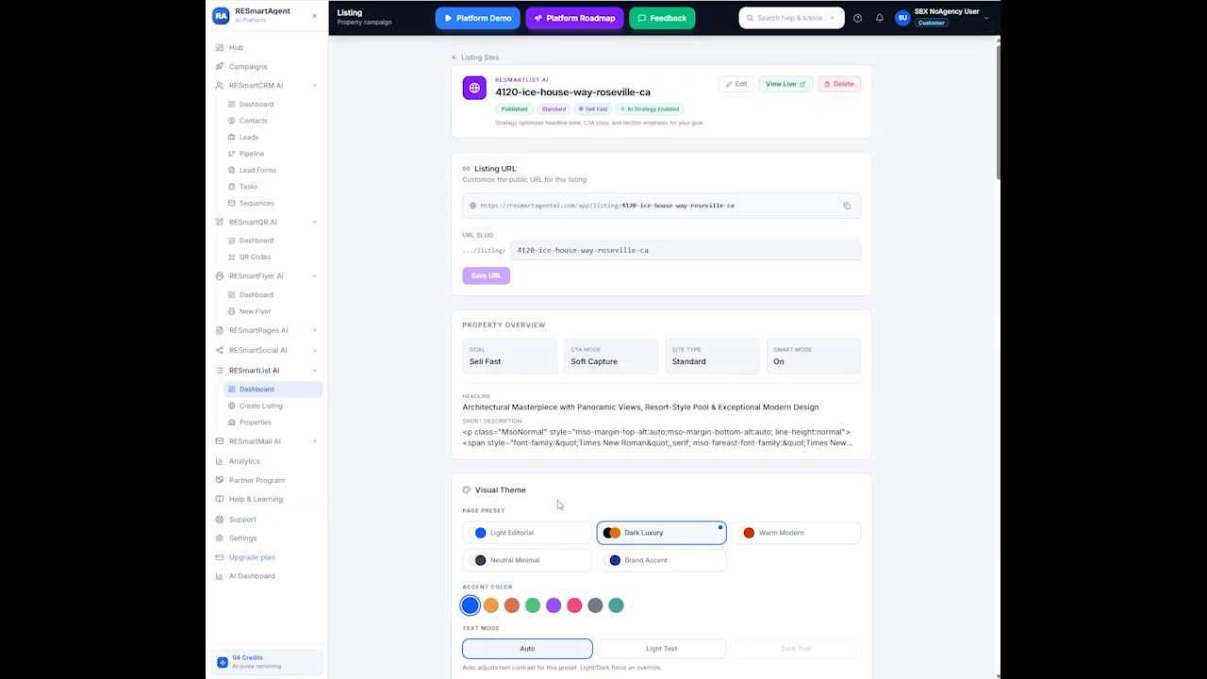
pyautogui.scroll(-3, 558, 504)
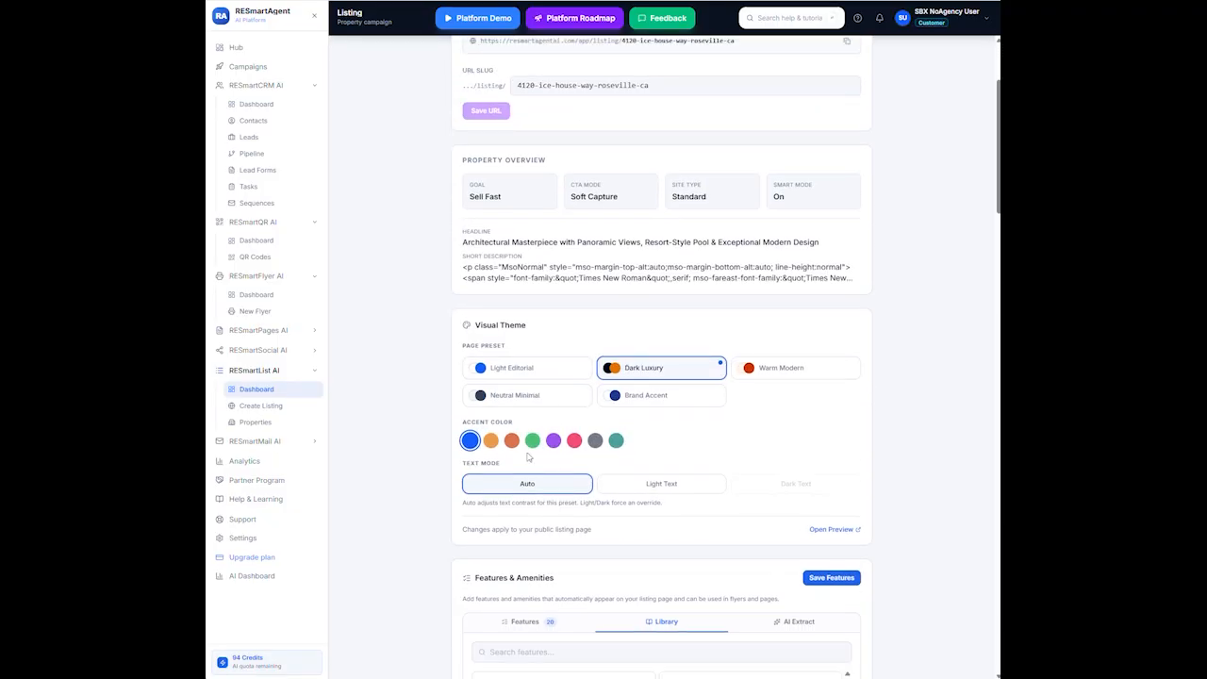
pyautogui.click(503, 400)
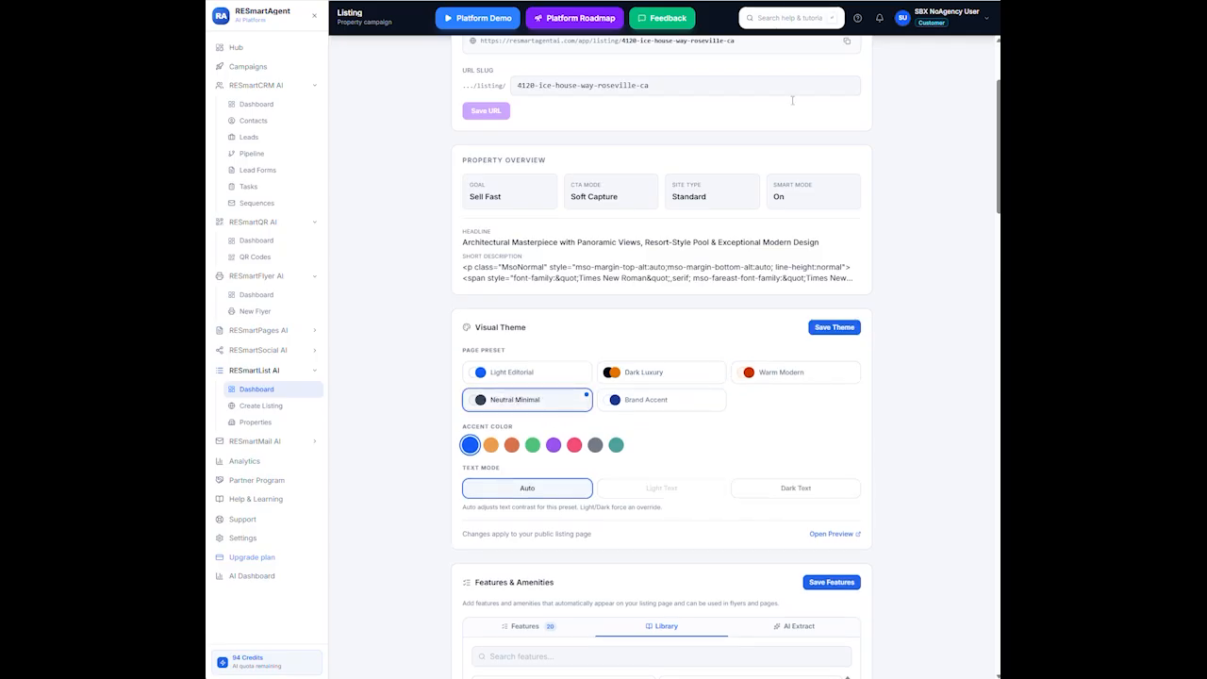
pyautogui.click(824, 327)
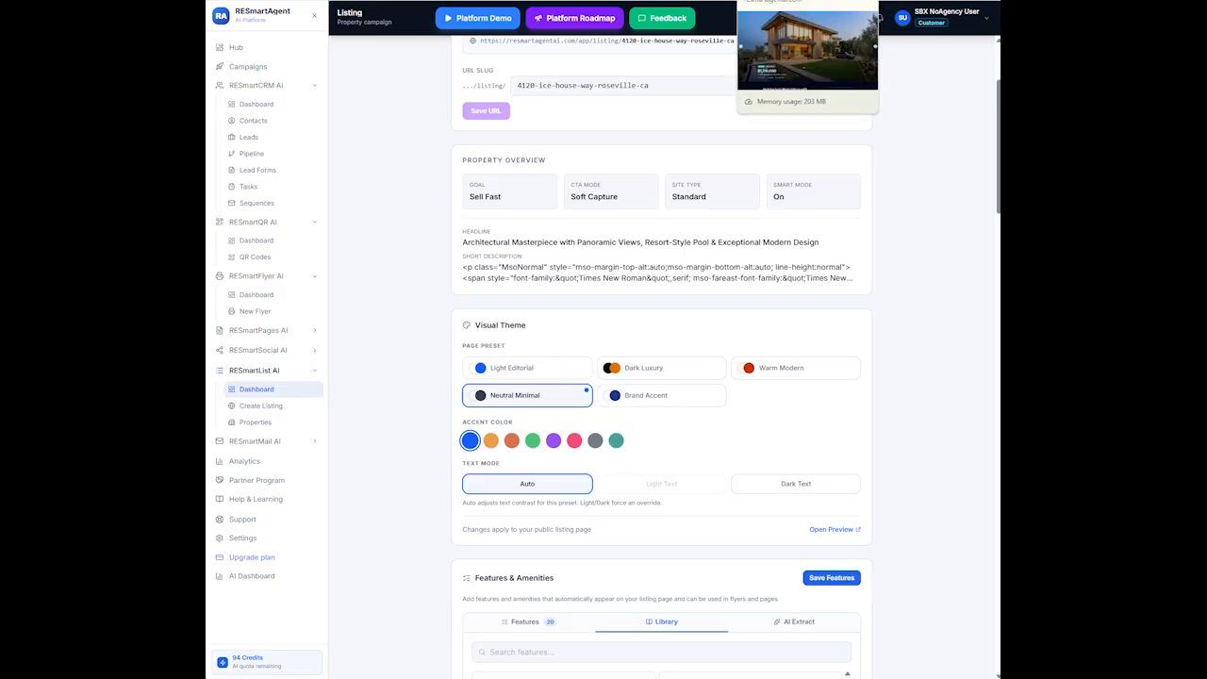
pyautogui.scroll(3, 715, 175)
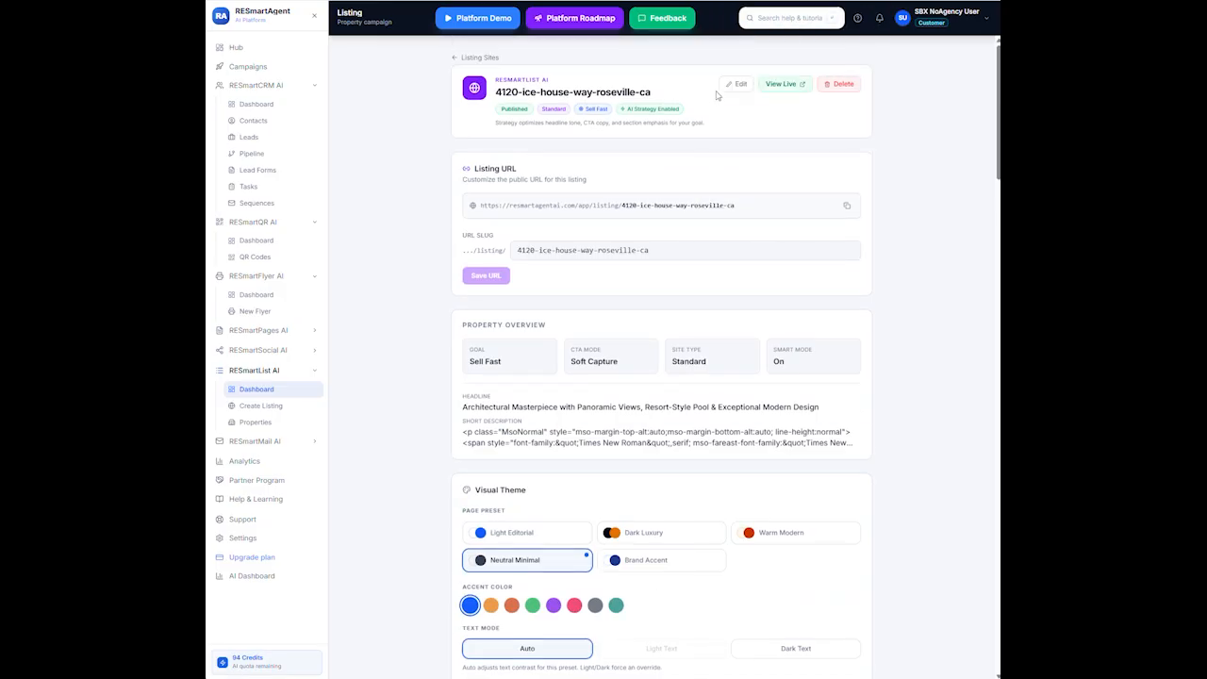
# Advance the live listing's photo carousel to the last photo, then return to admin settings
pyautogui.click(777, 84)
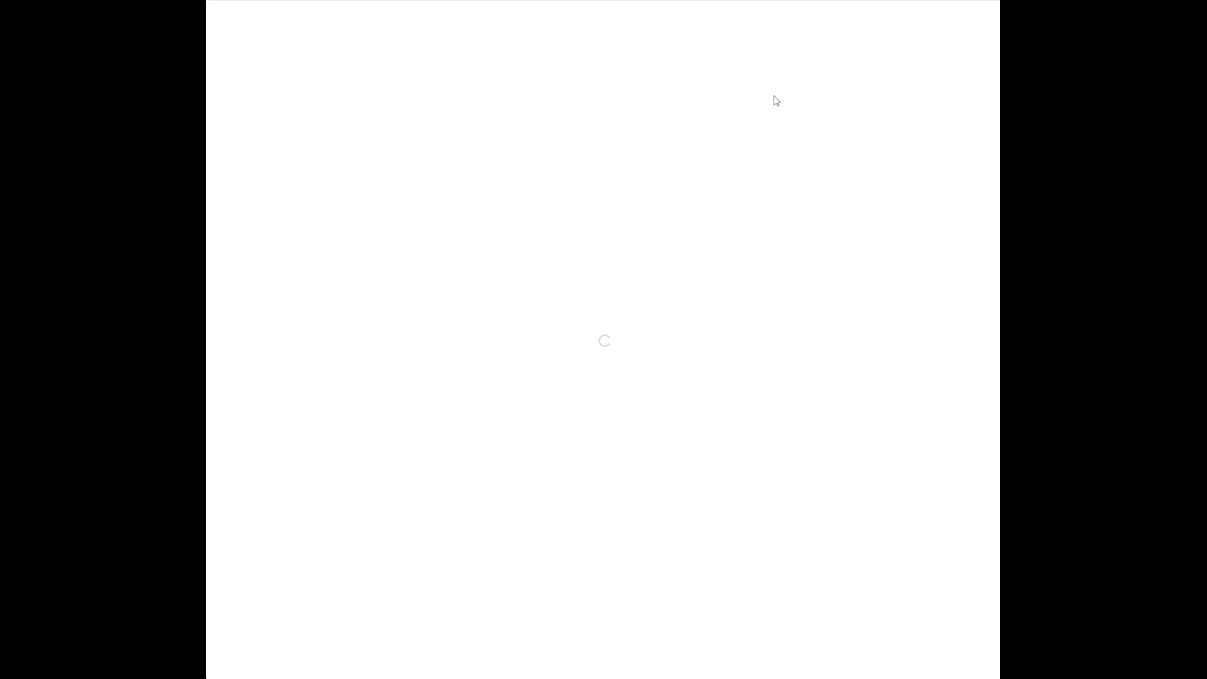
pyautogui.scroll(-5, 612, 502)
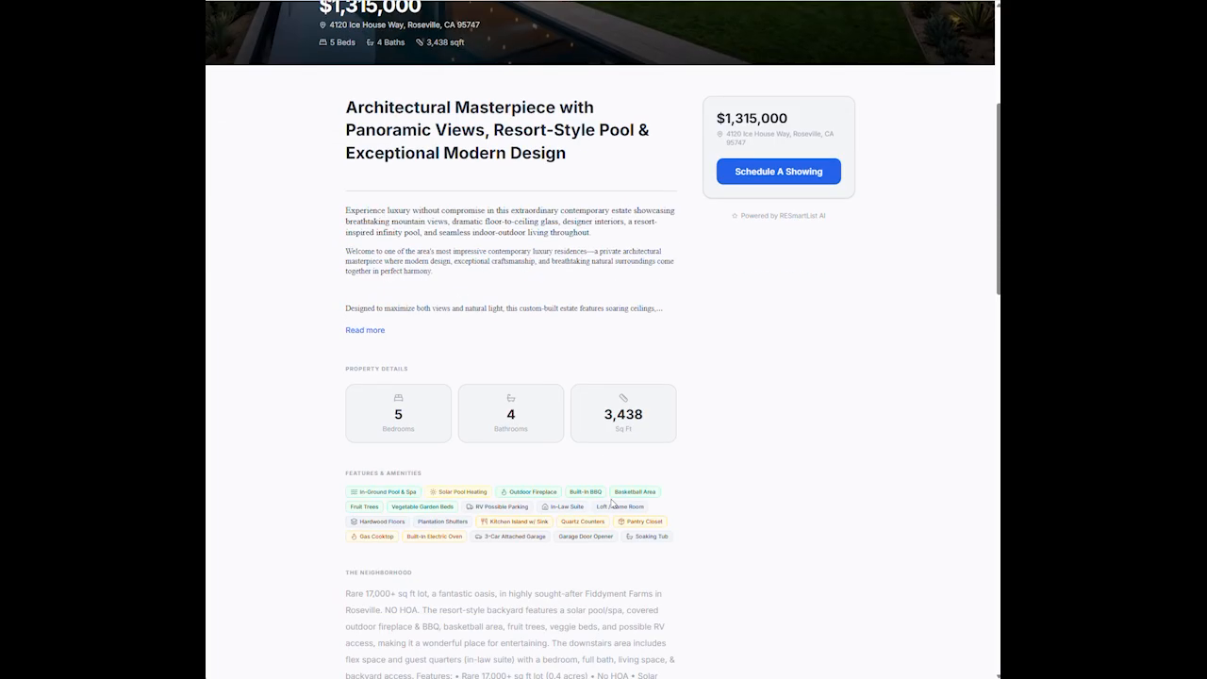
pyautogui.scroll(5, 611, 495)
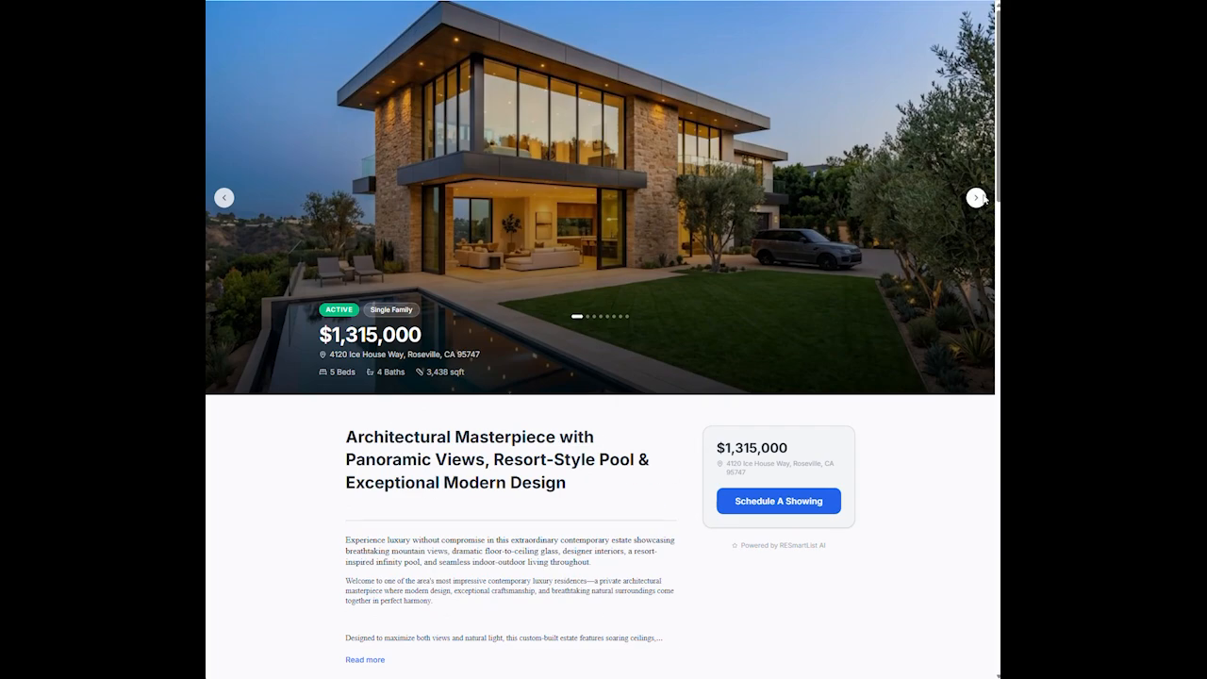
pyautogui.click(975, 198)
pyautogui.click(977, 199)
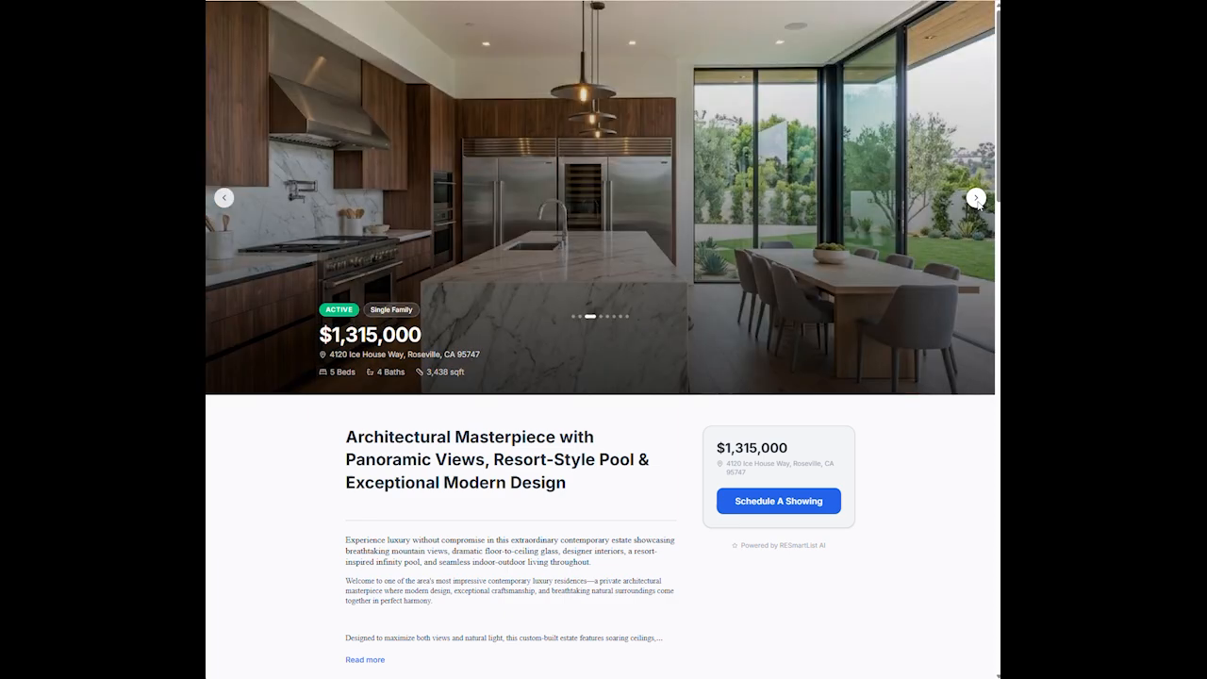
pyautogui.click(976, 198)
pyautogui.click(975, 199)
pyautogui.click(977, 200)
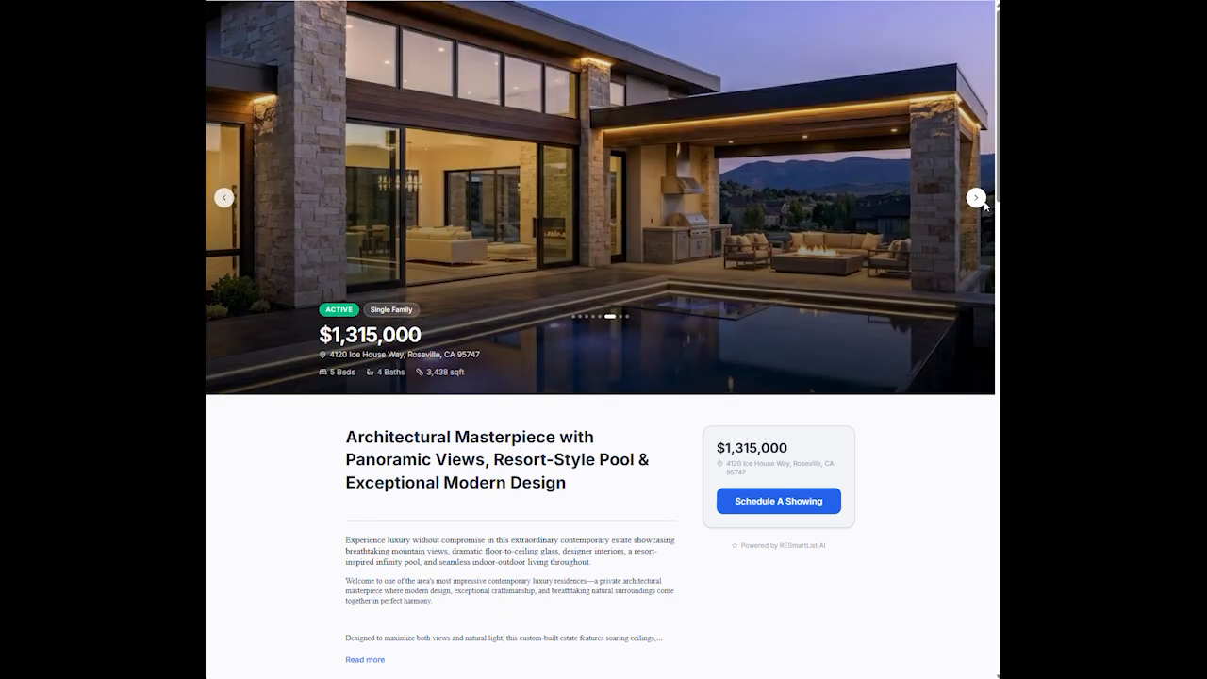
pyautogui.click(976, 198)
pyautogui.click(975, 198)
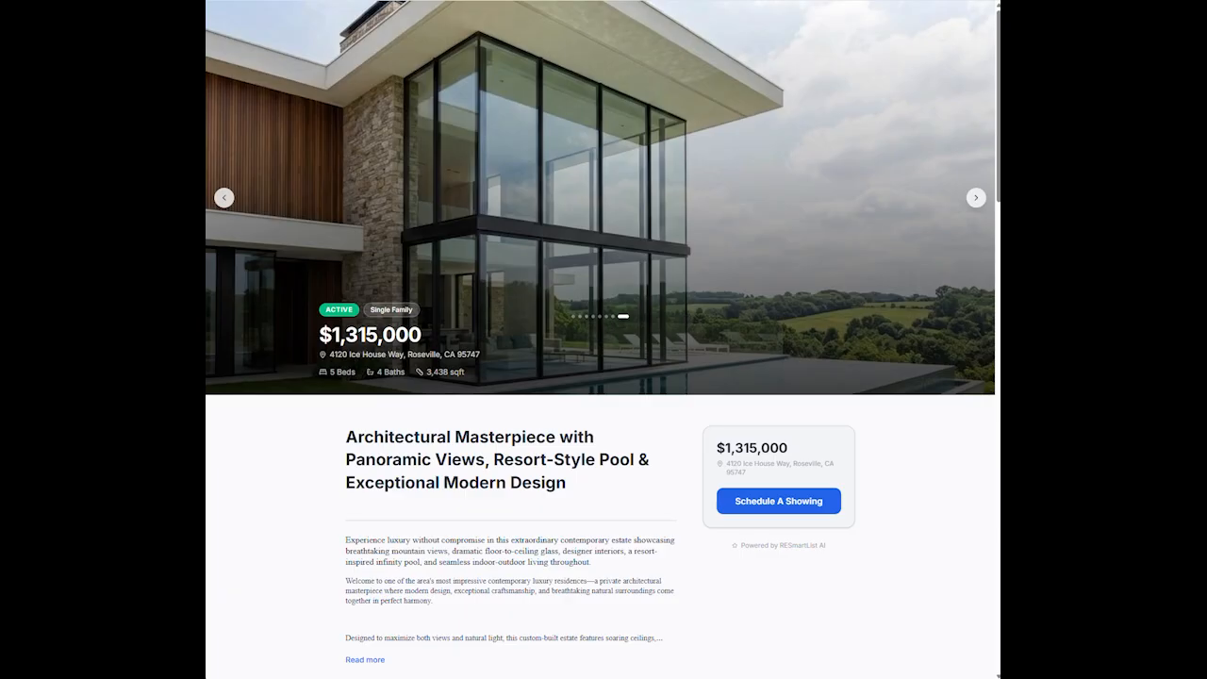
pyautogui.click(754, 0)
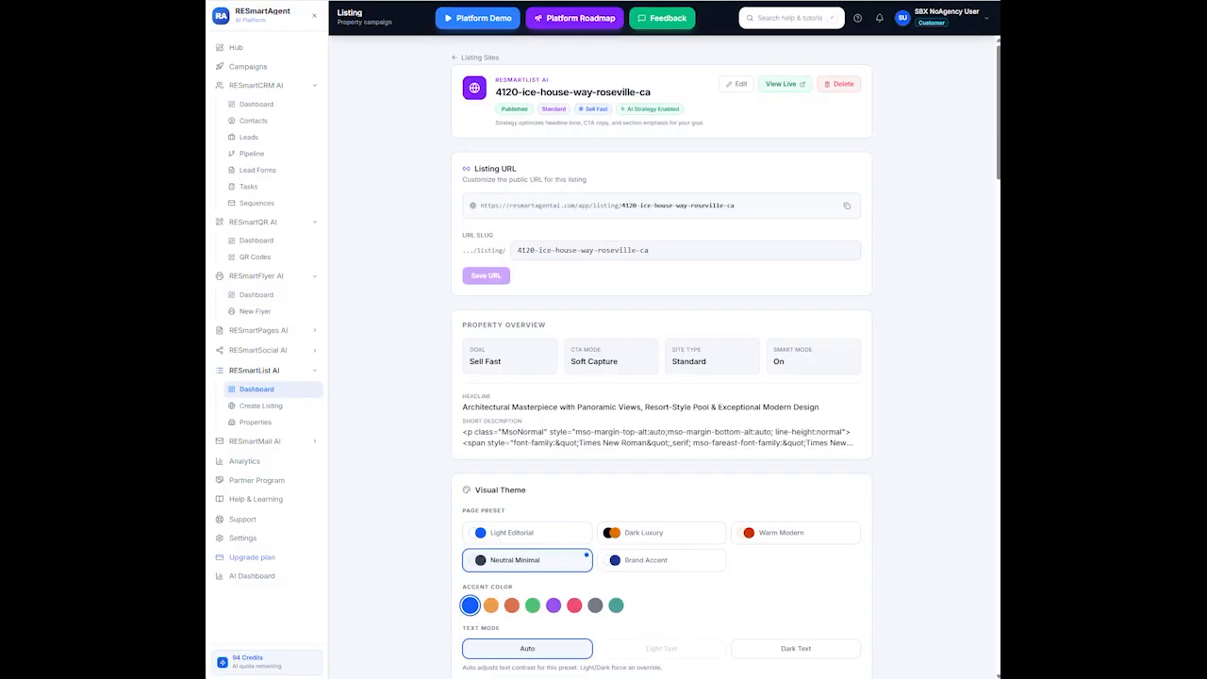
pyautogui.click(806, 0)
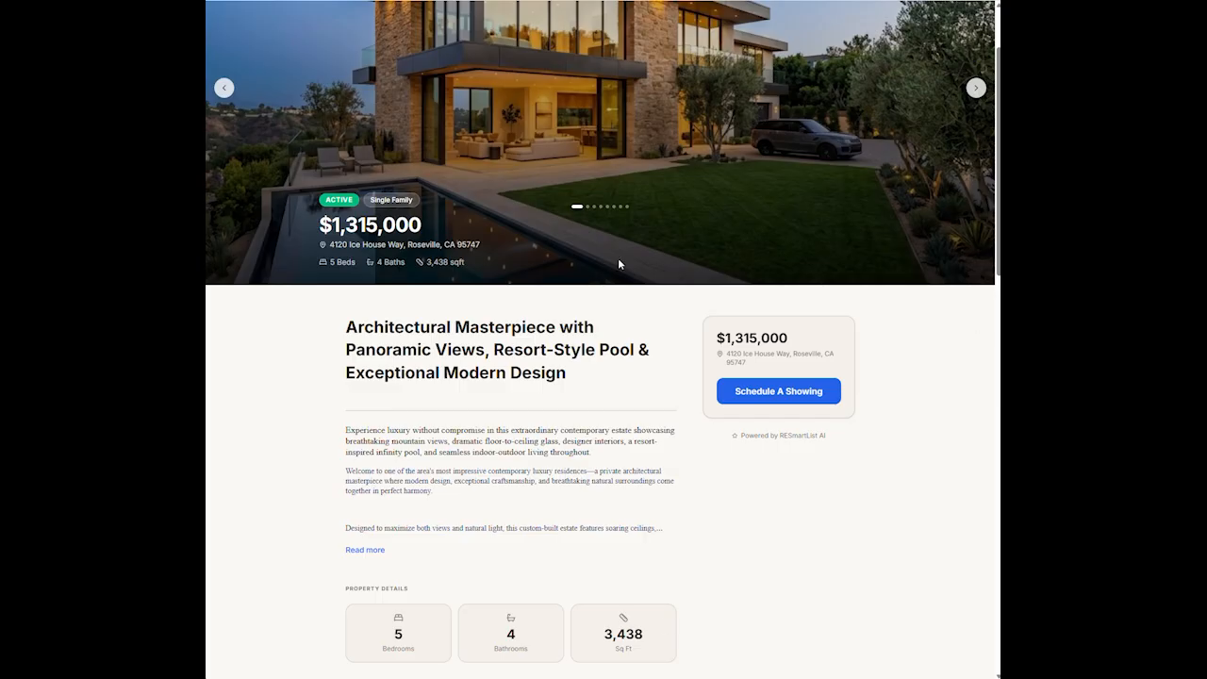
# Open the Schedule A Showing form and enter a test name and e-mail address
pyautogui.click(770, 399)
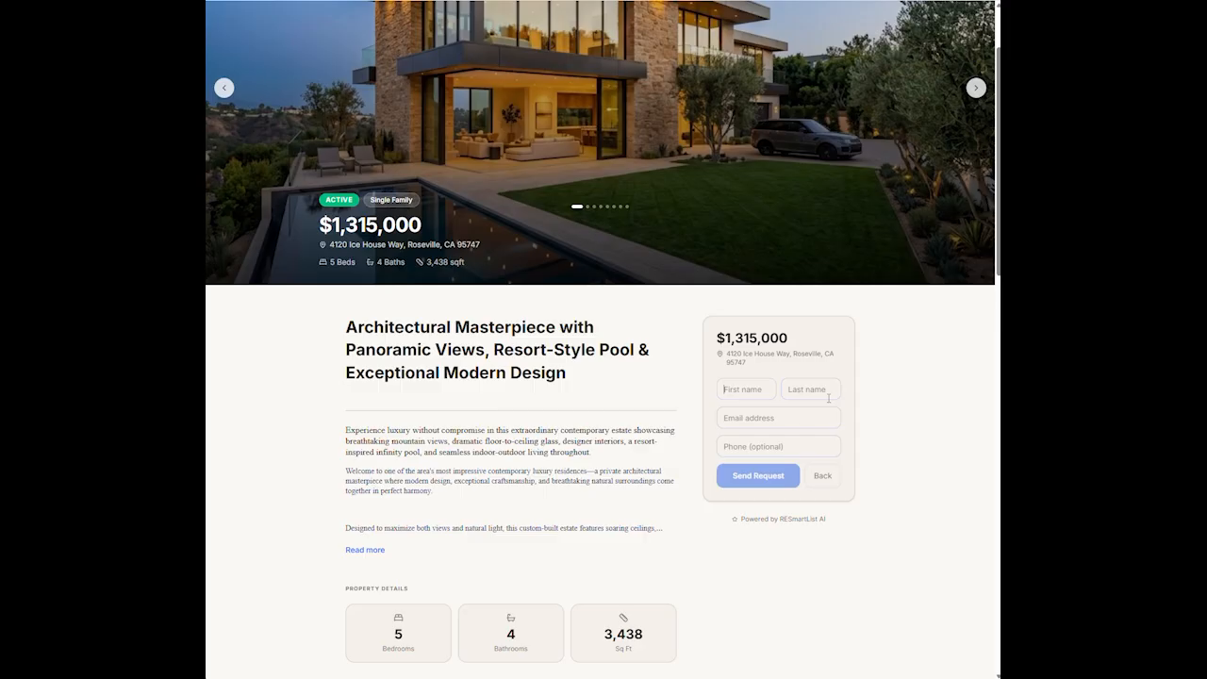
pyautogui.click(744, 388)
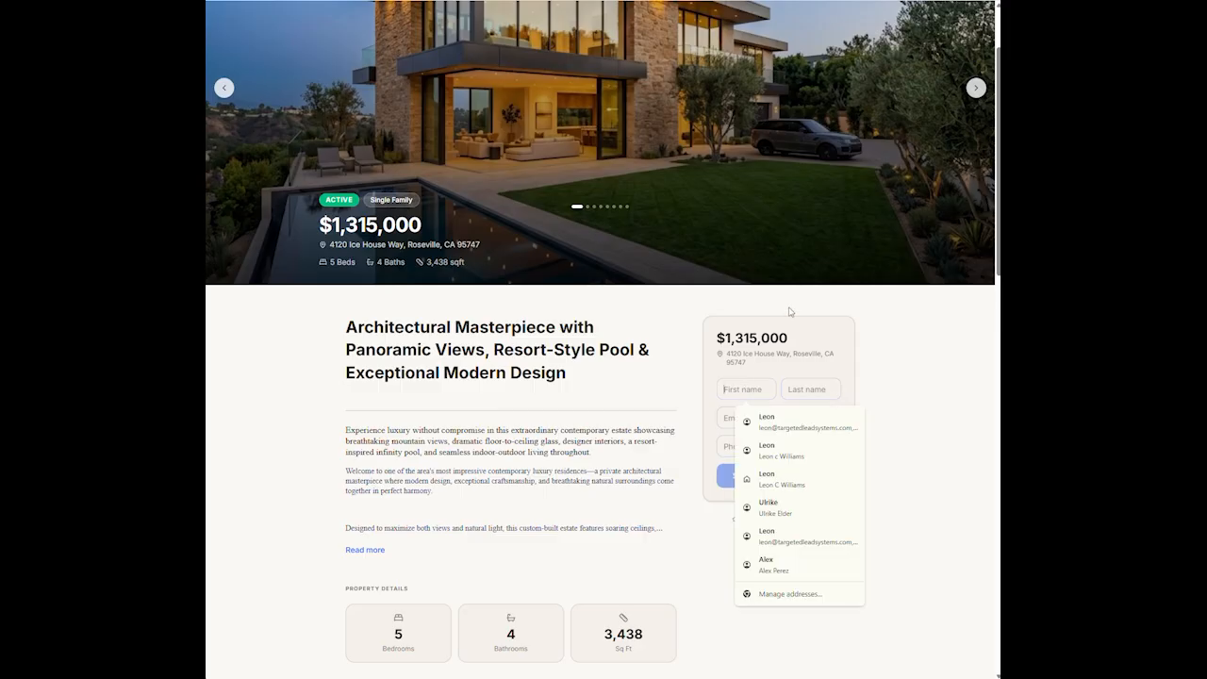
pyautogui.write('my')
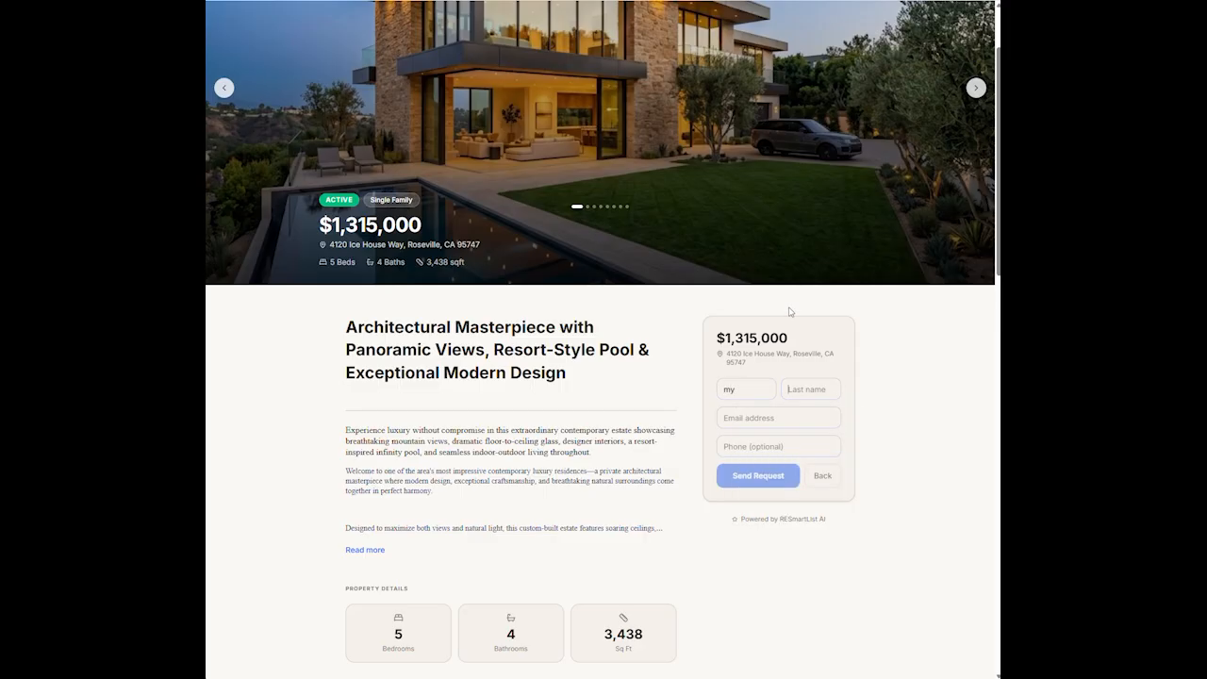
pyautogui.press('Tab')
pyautogui.write('nam')
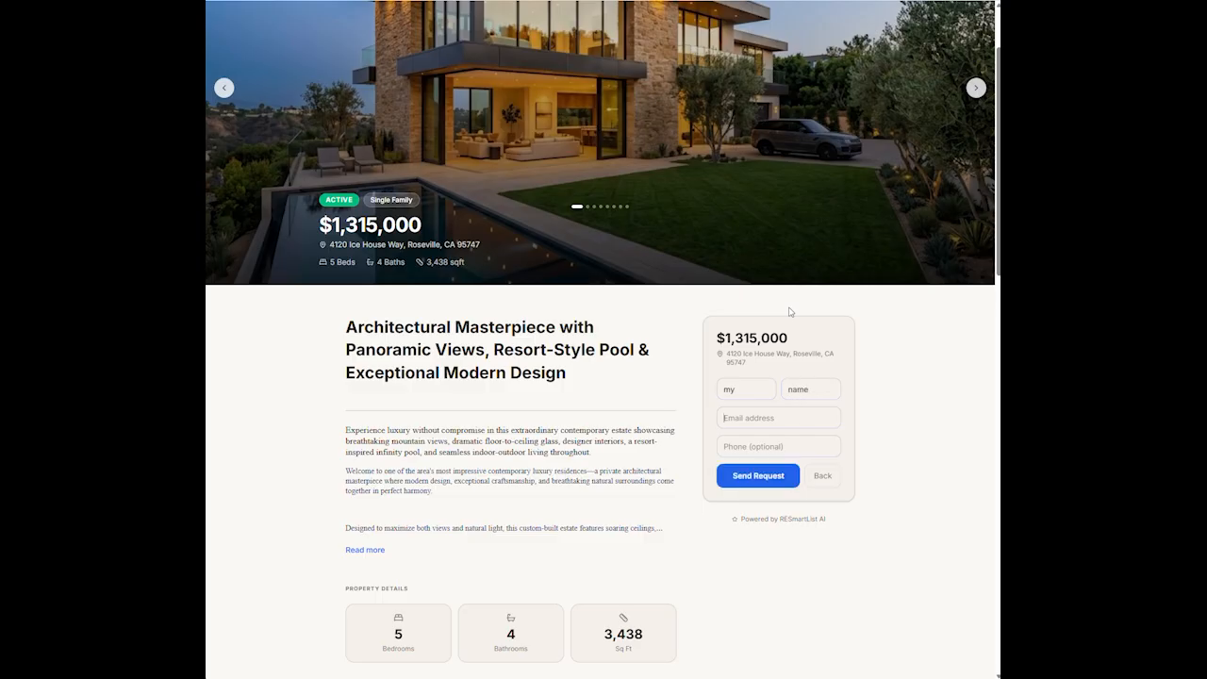
pyautogui.write('MYNAME@MYNAME.COM')
# Fill the phone number from a saved entry, send the request, and return to the listing admin tab
pyautogui.click(814, 445)
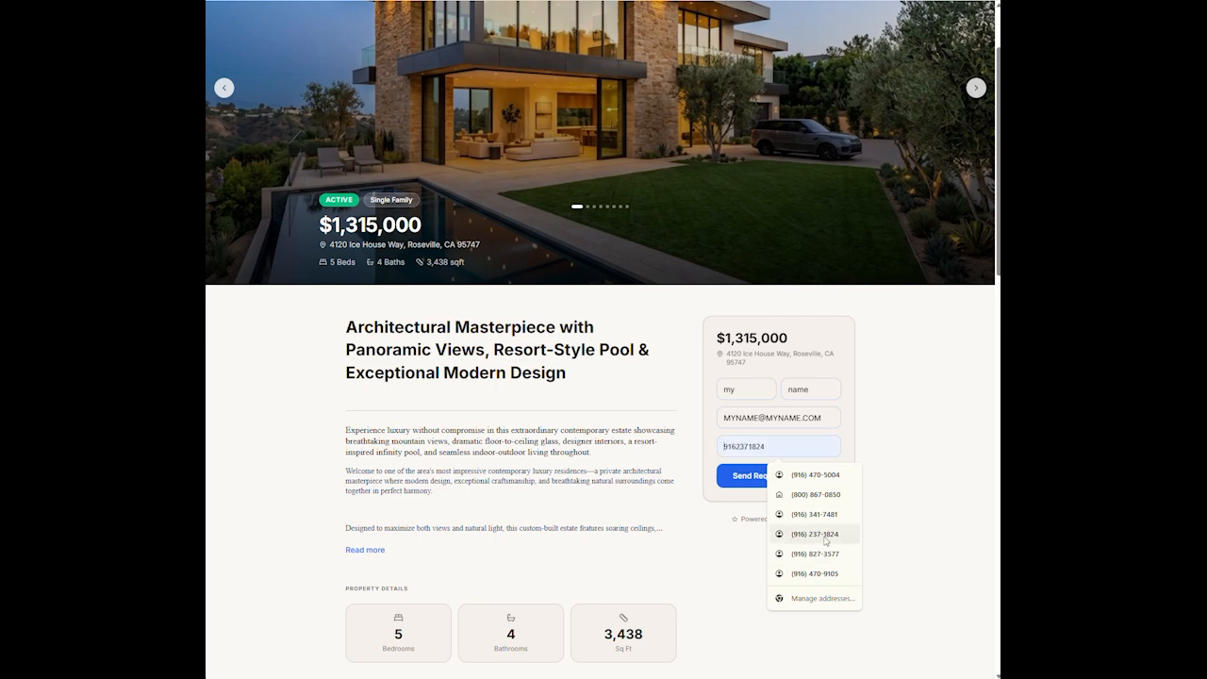
pyautogui.click(826, 537)
pyautogui.click(748, 473)
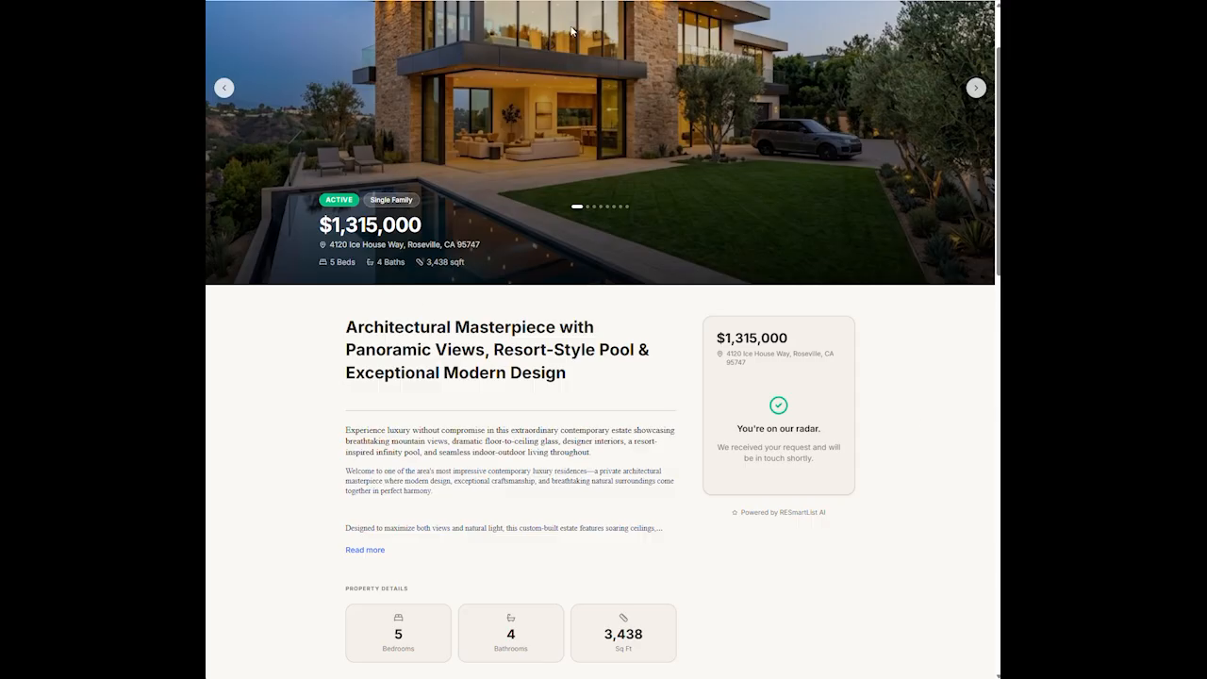
pyautogui.click(791, 0)
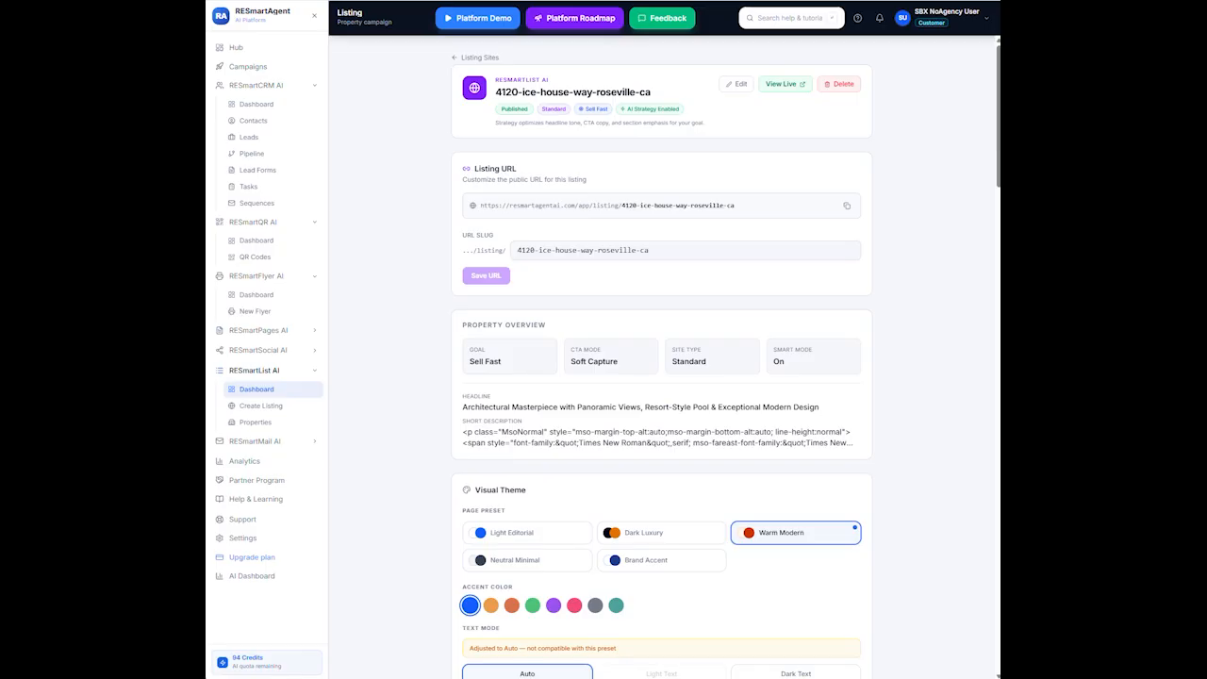
# Browse the CRM Leads, Contacts, Dashboard and Lead Forms pages, then open the new contact's record
pyautogui.click(250, 138)
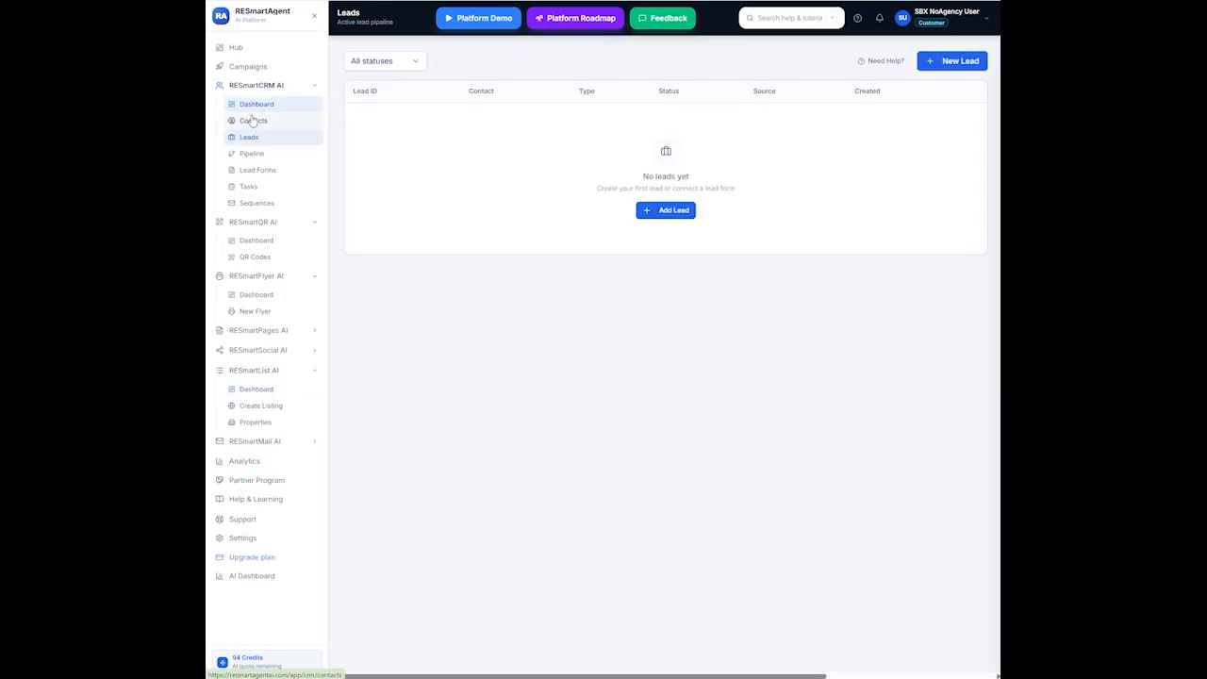
pyautogui.click(252, 120)
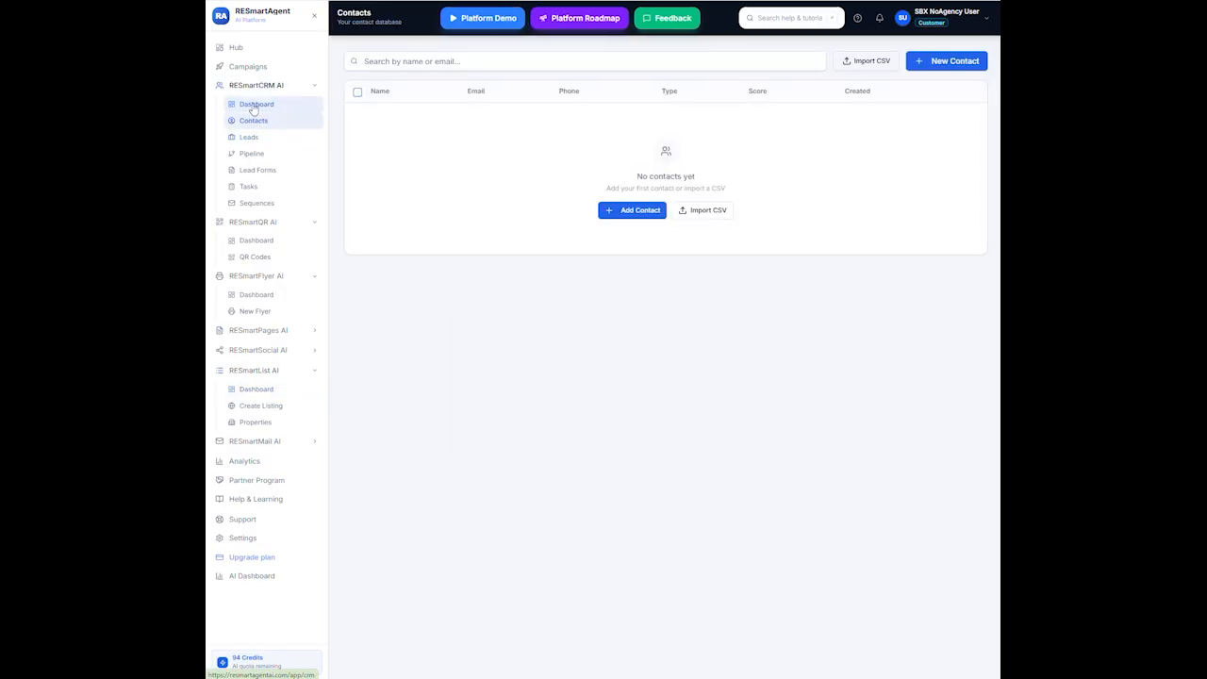
pyautogui.click(253, 104)
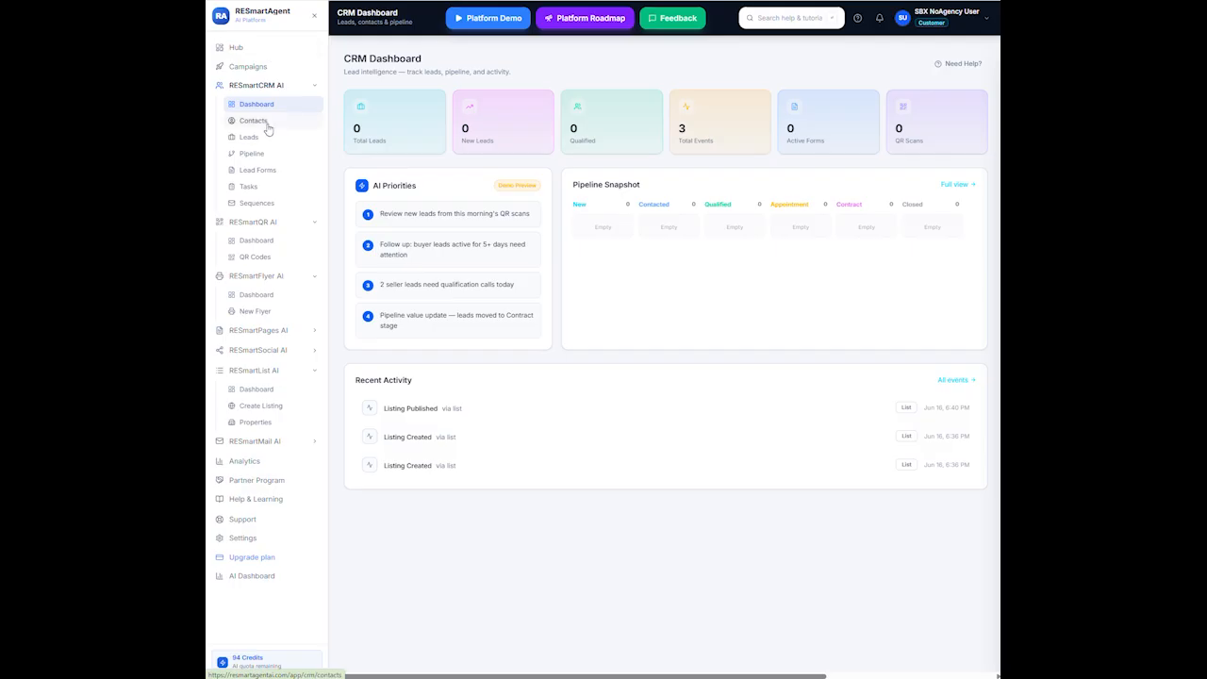
pyautogui.click(256, 170)
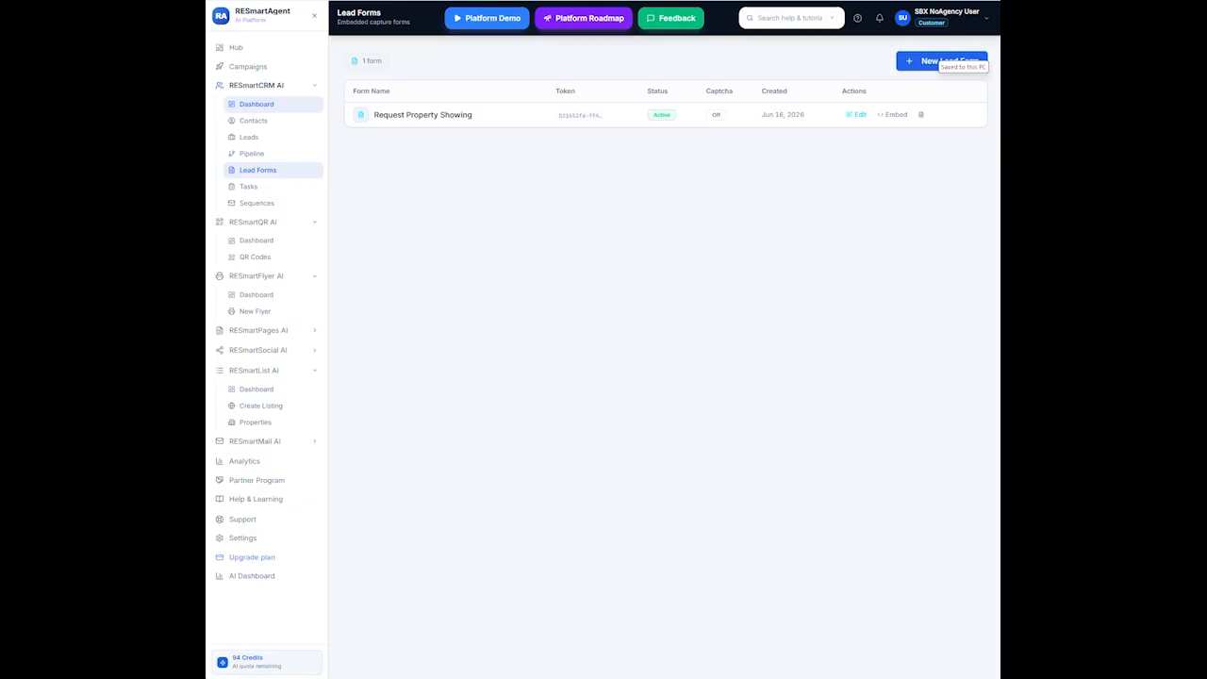
pyautogui.click(251, 122)
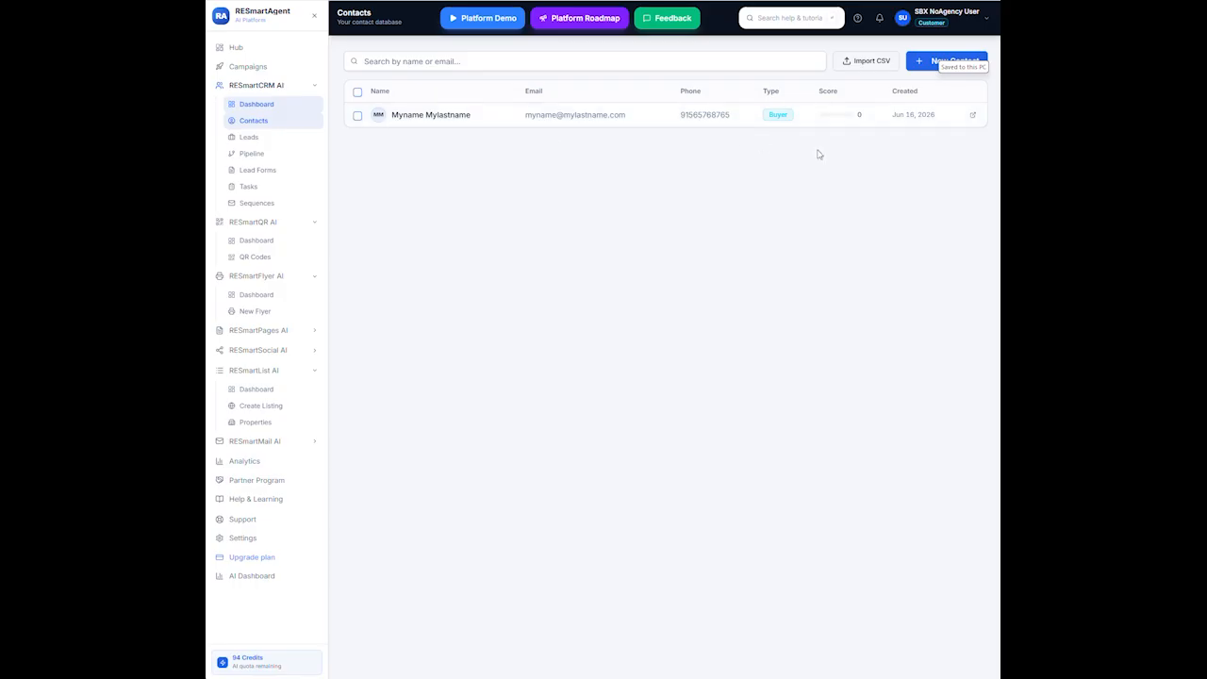
pyautogui.click(973, 116)
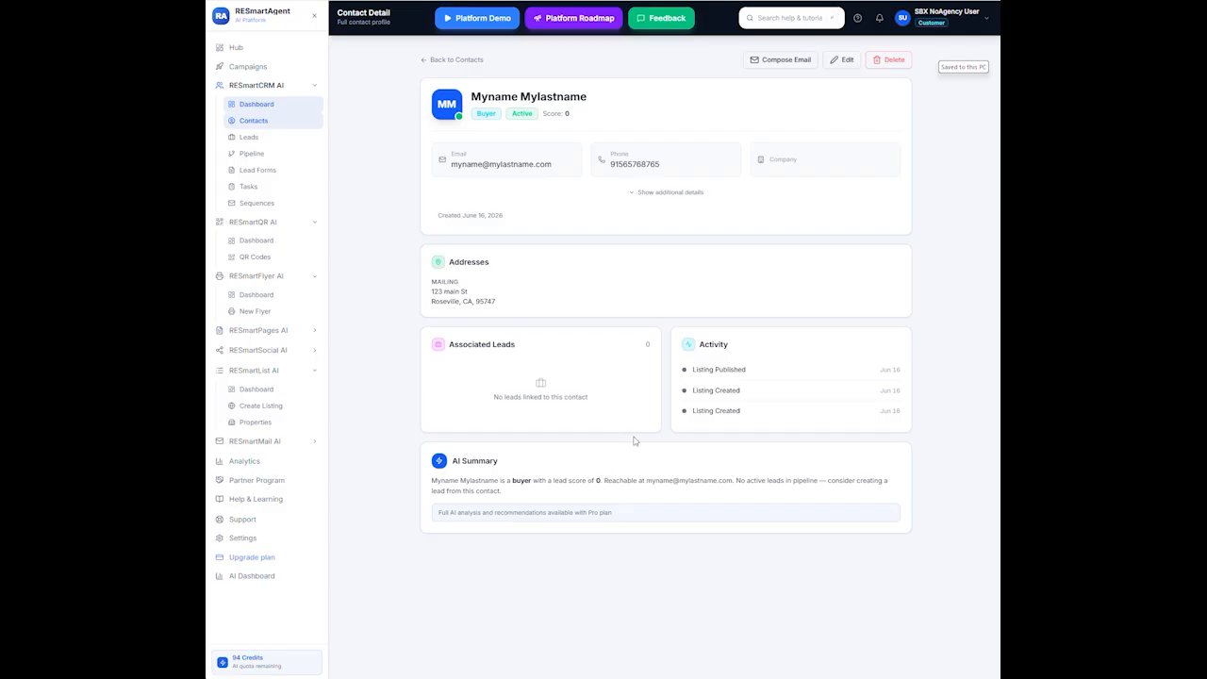
# Start an e-mail to the contact, cancel it, and select the contact in the contacts list
pyautogui.click(782, 60)
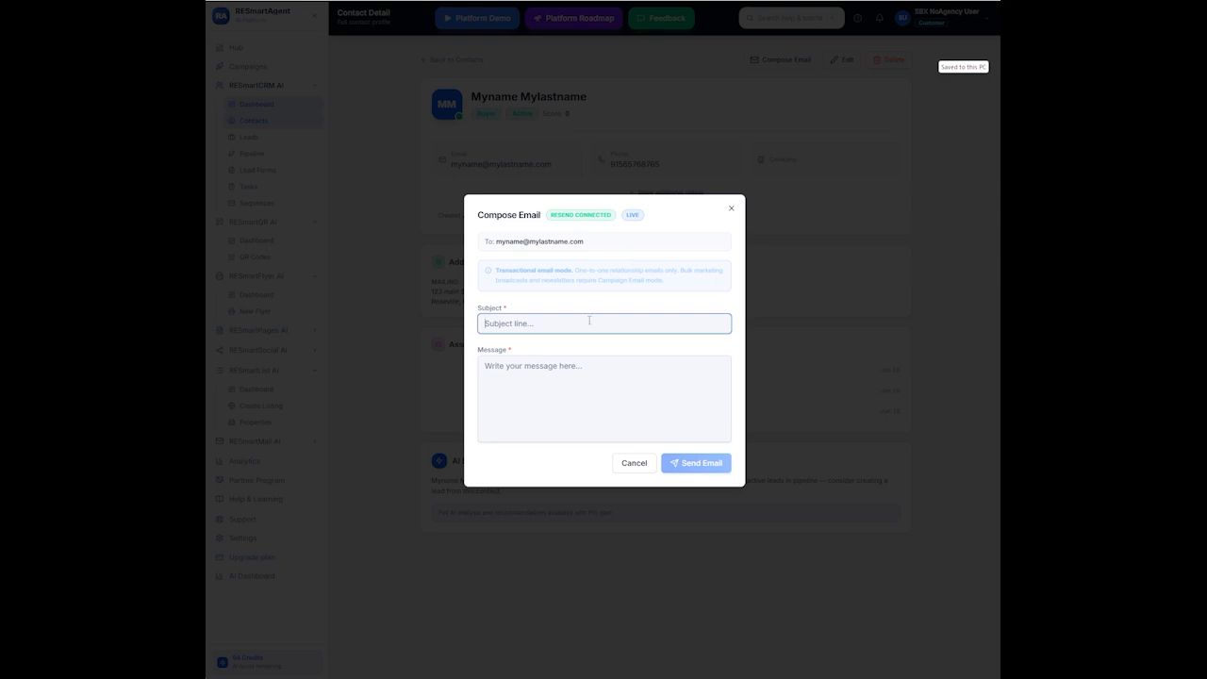
pyautogui.click(637, 467)
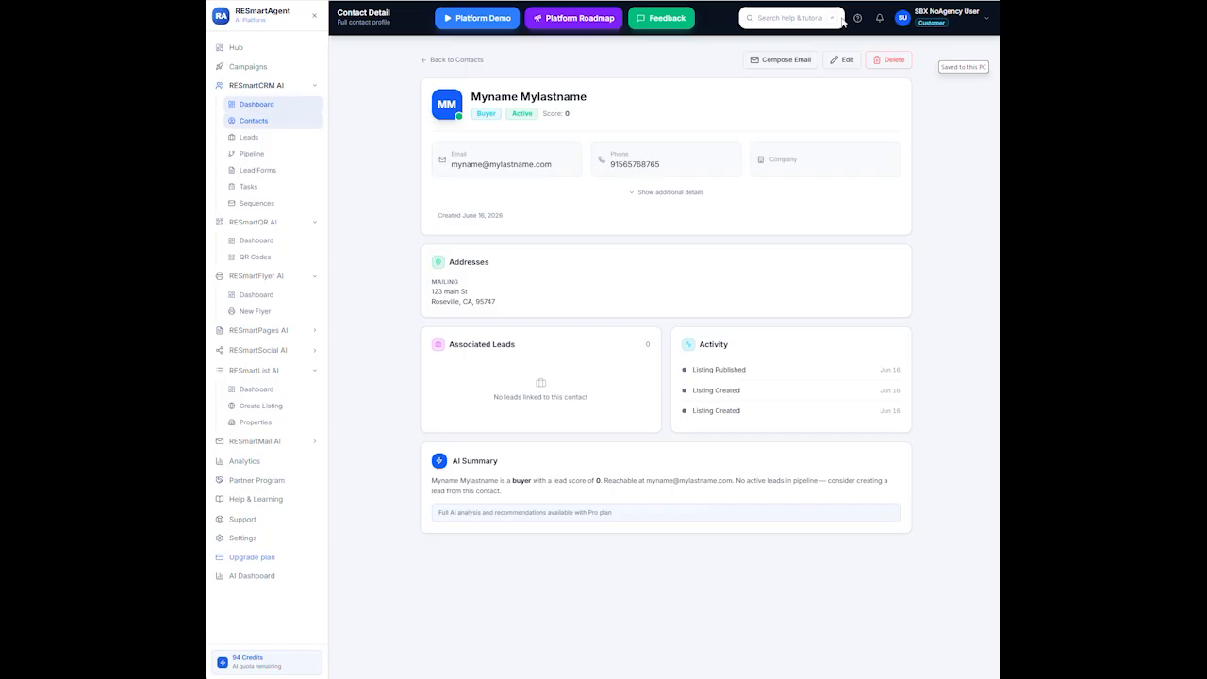
pyautogui.click(452, 59)
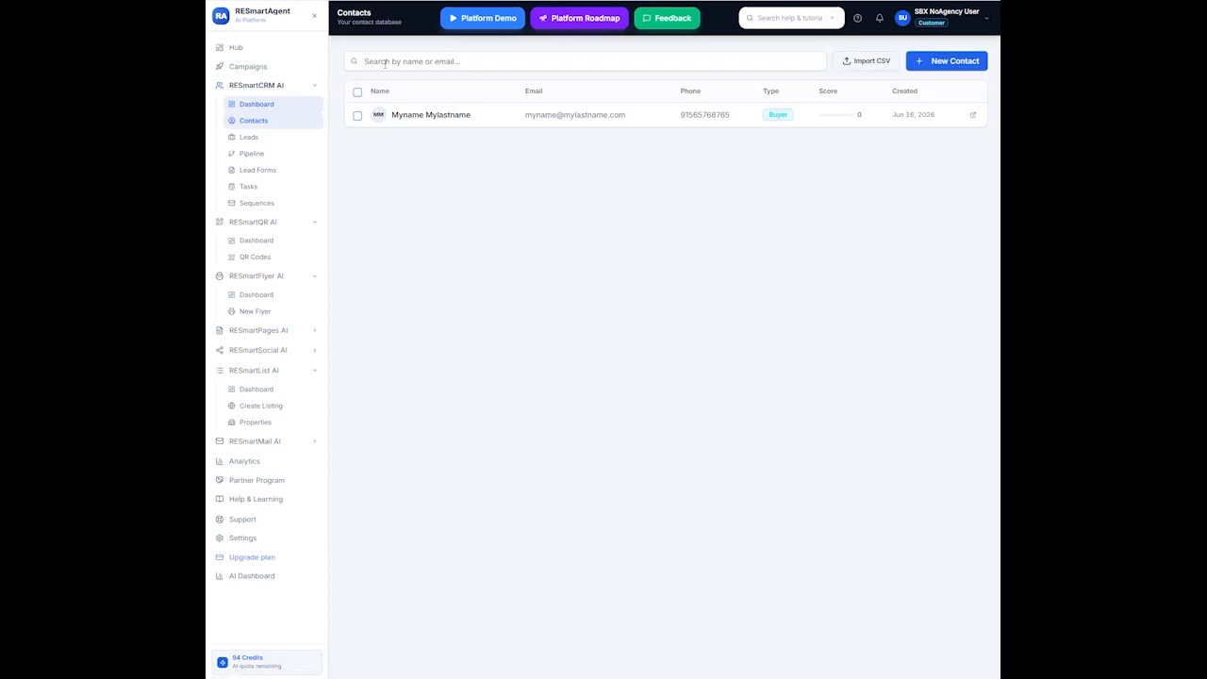
pyautogui.click(358, 116)
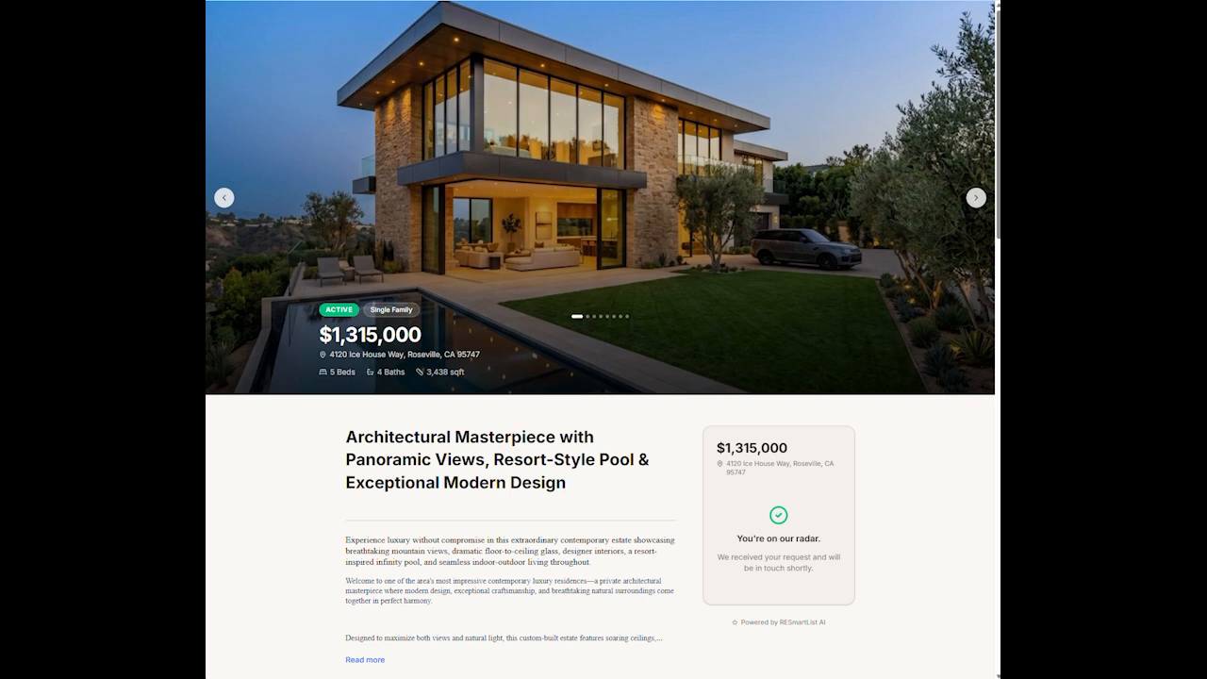
# Switch back to the RESmartAgent tab
pyautogui.click(792, 0)
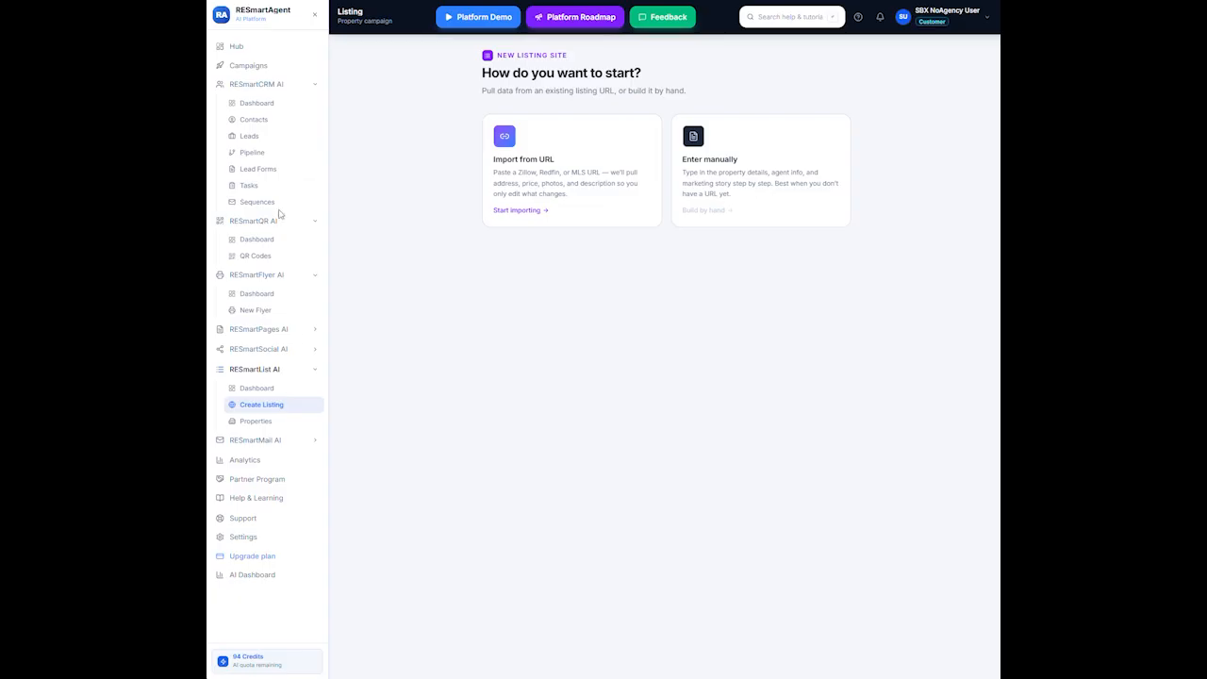
# Choose Enter manually to build the new listing from a blank property form
pyautogui.click(767, 167)
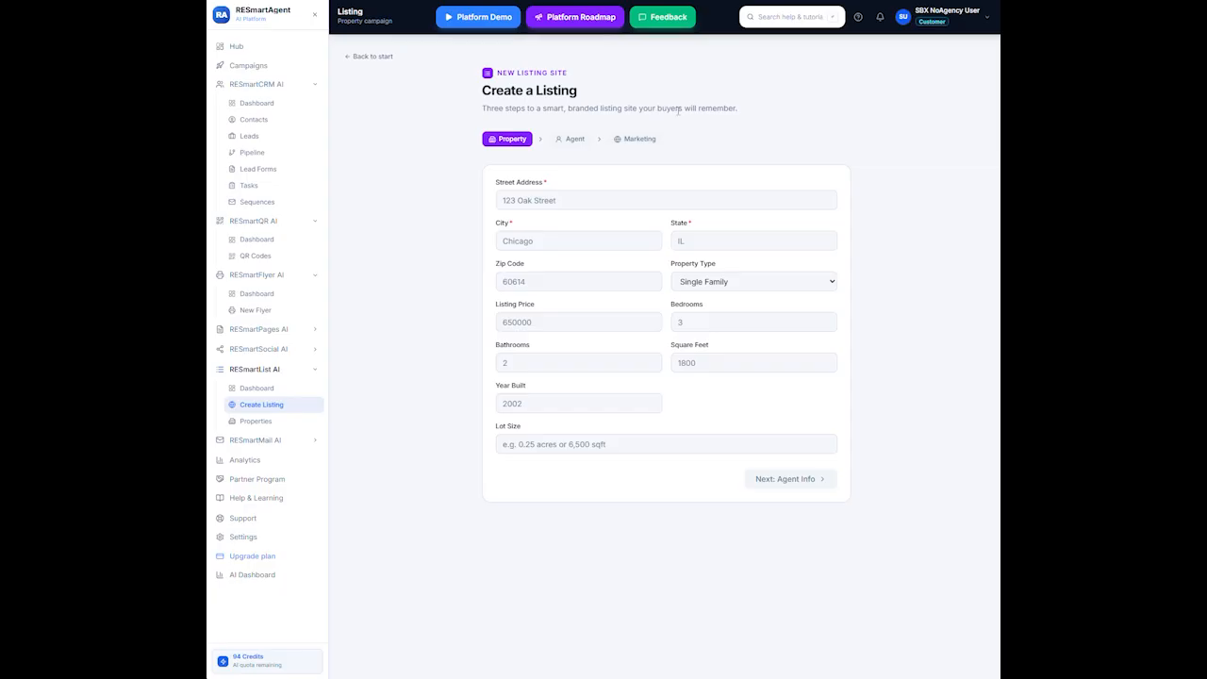
pyautogui.click(557, 200)
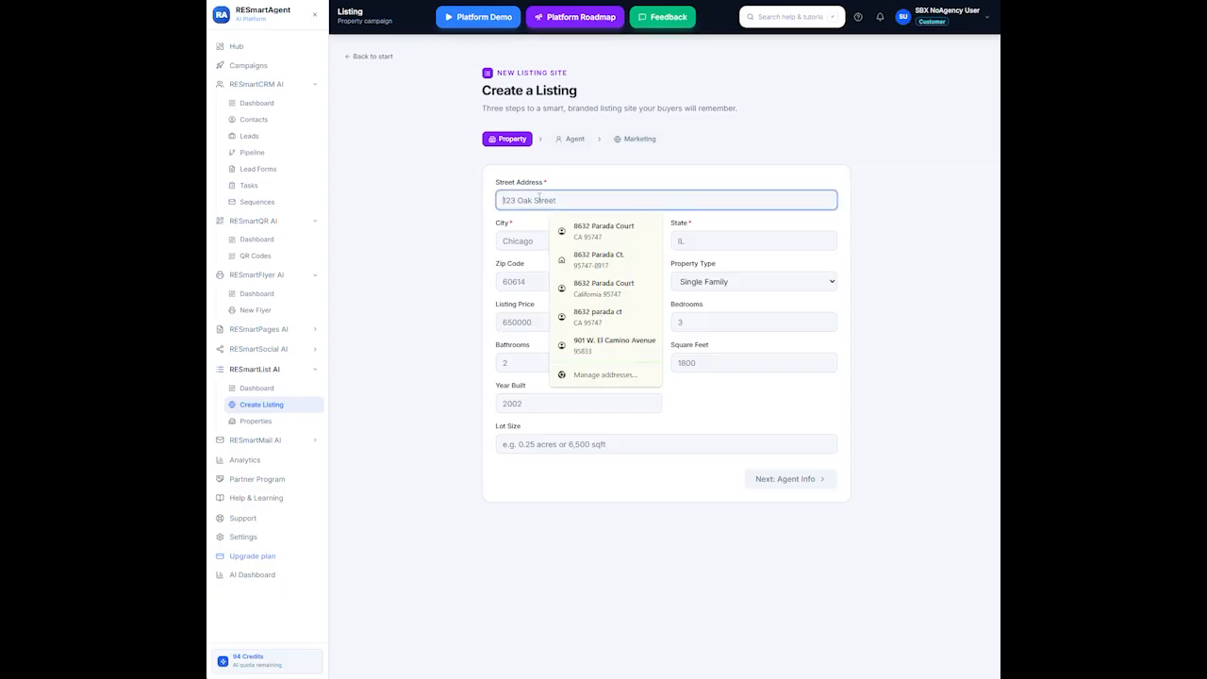
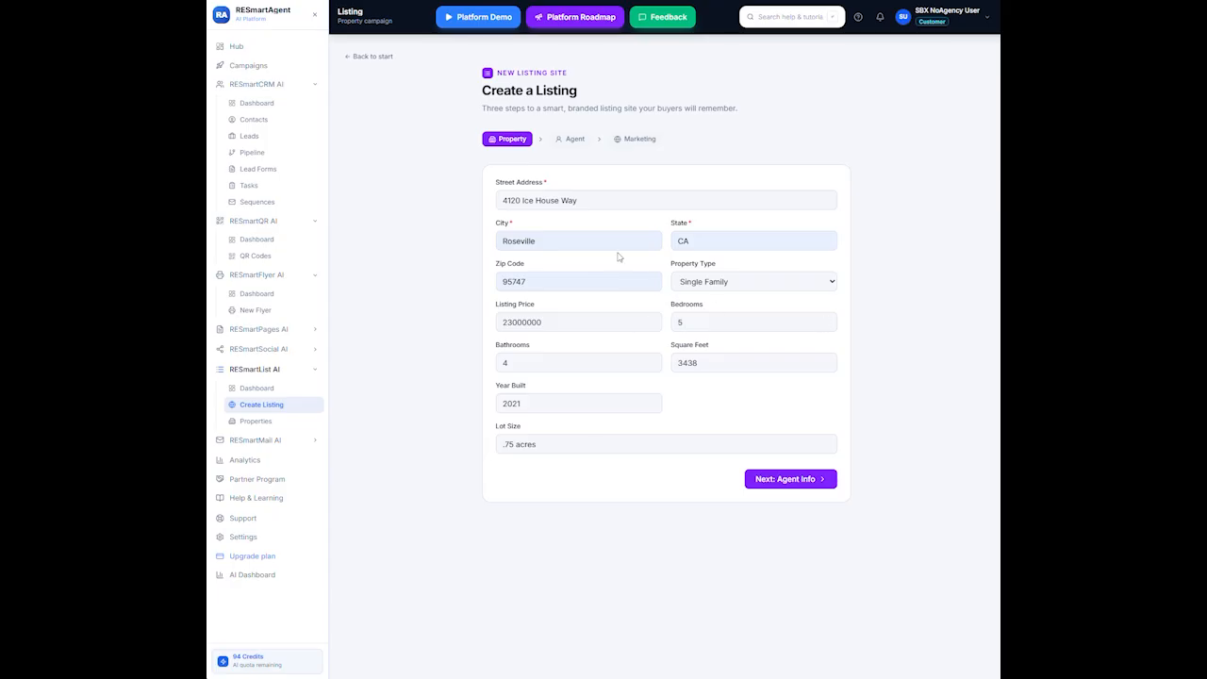
pyautogui.click(797, 478)
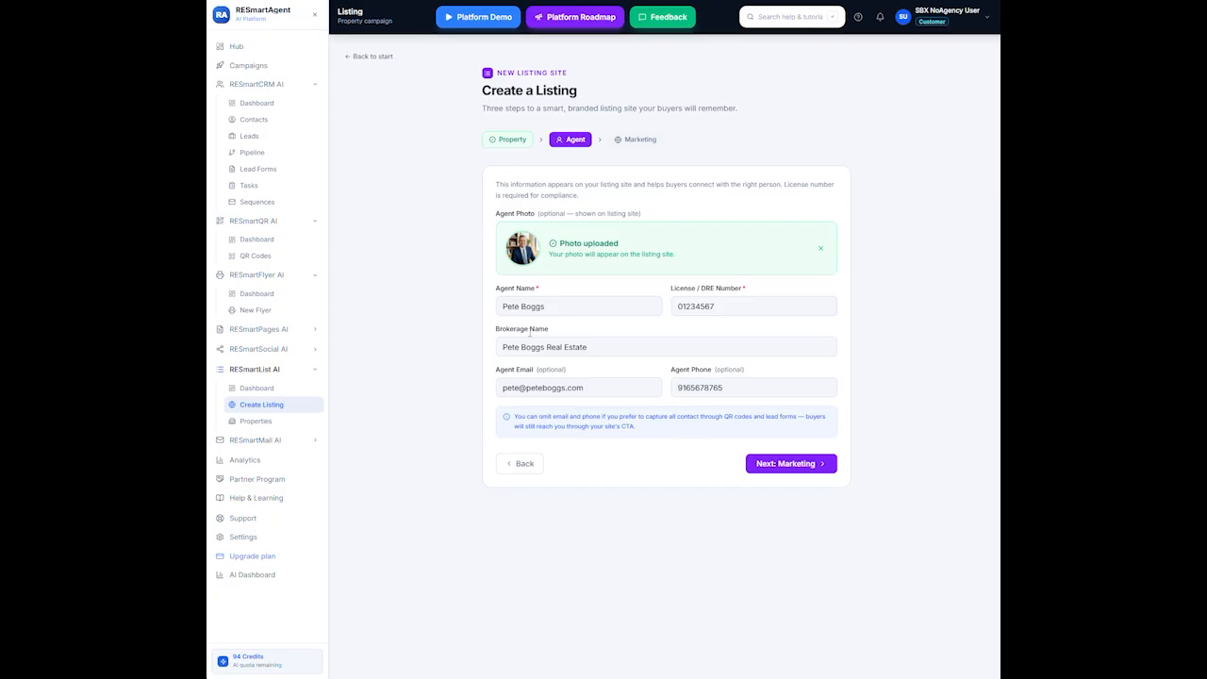
# Advance to the Marketing step and start editing the Top Selling Points box
pyautogui.click(786, 470)
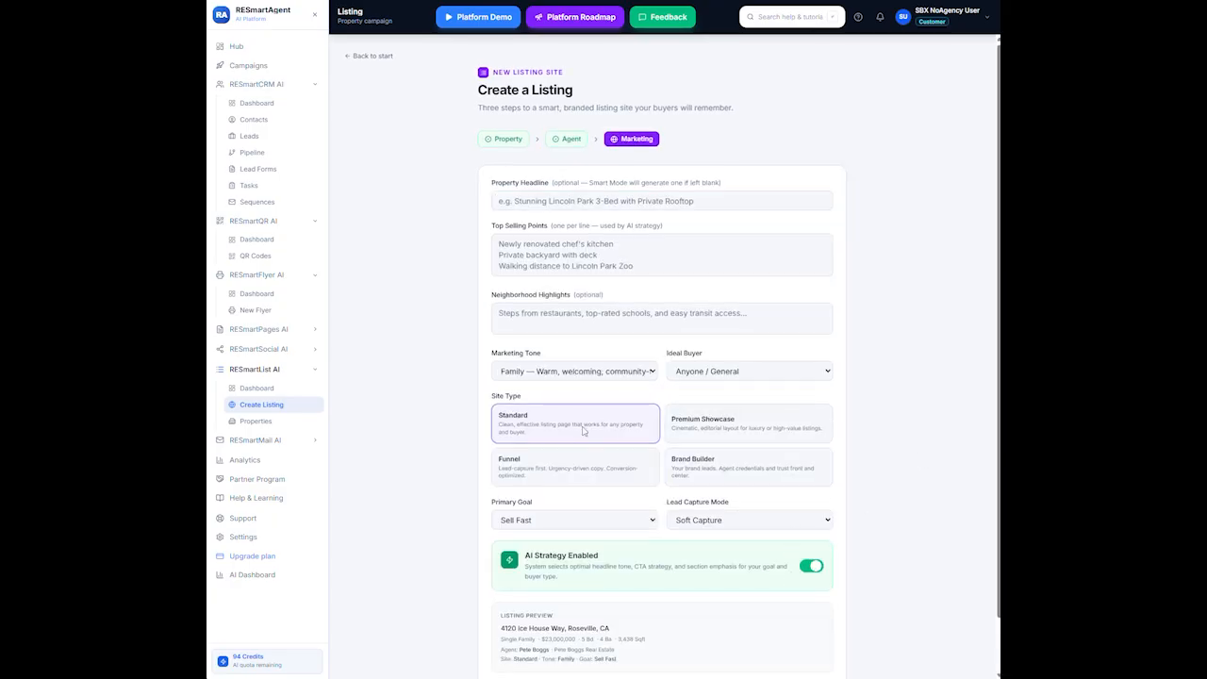
pyautogui.scroll(-2, 582, 431)
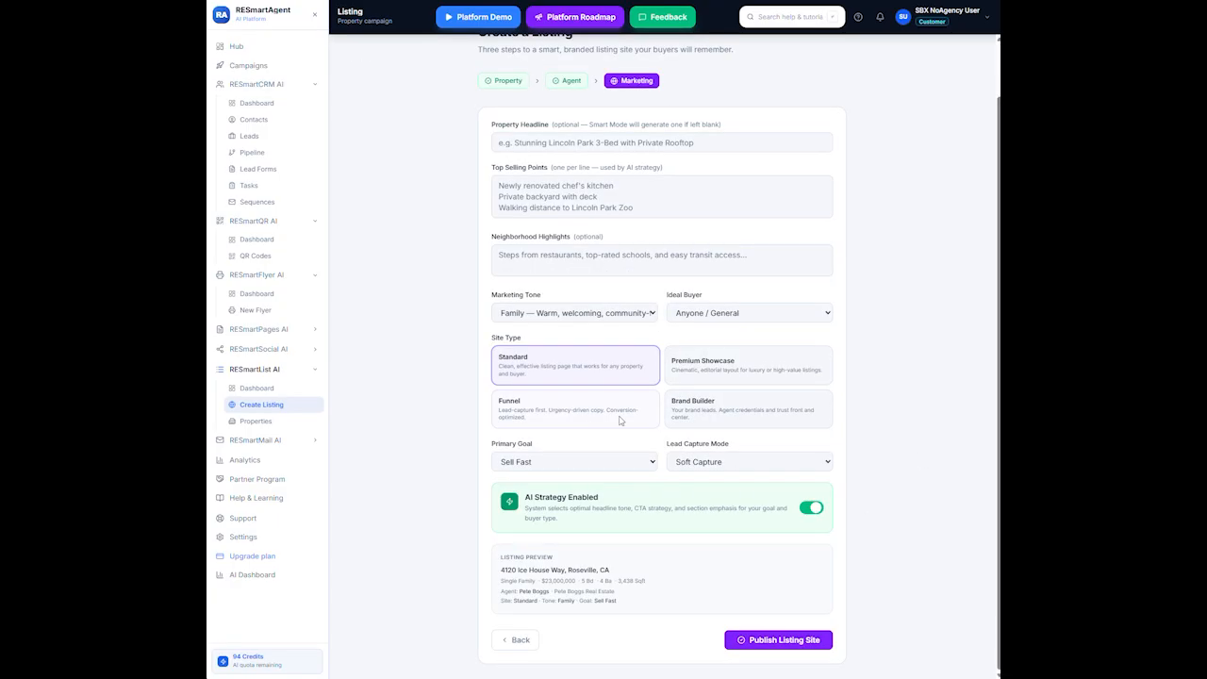
pyautogui.click(605, 196)
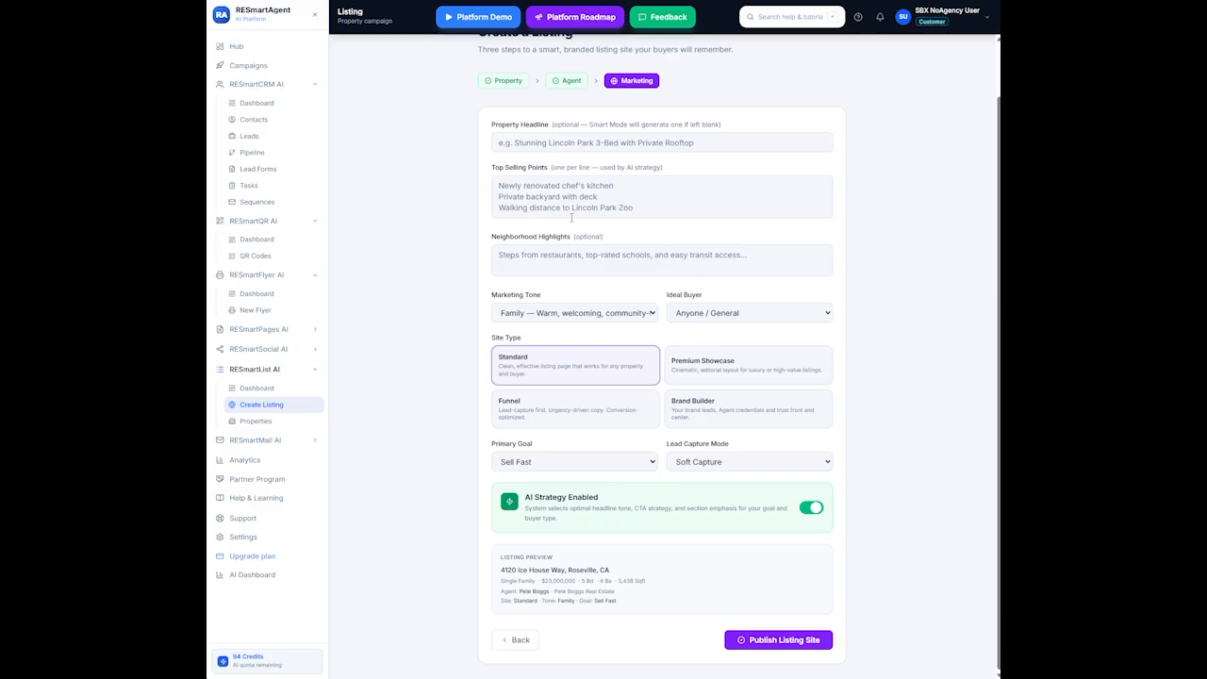
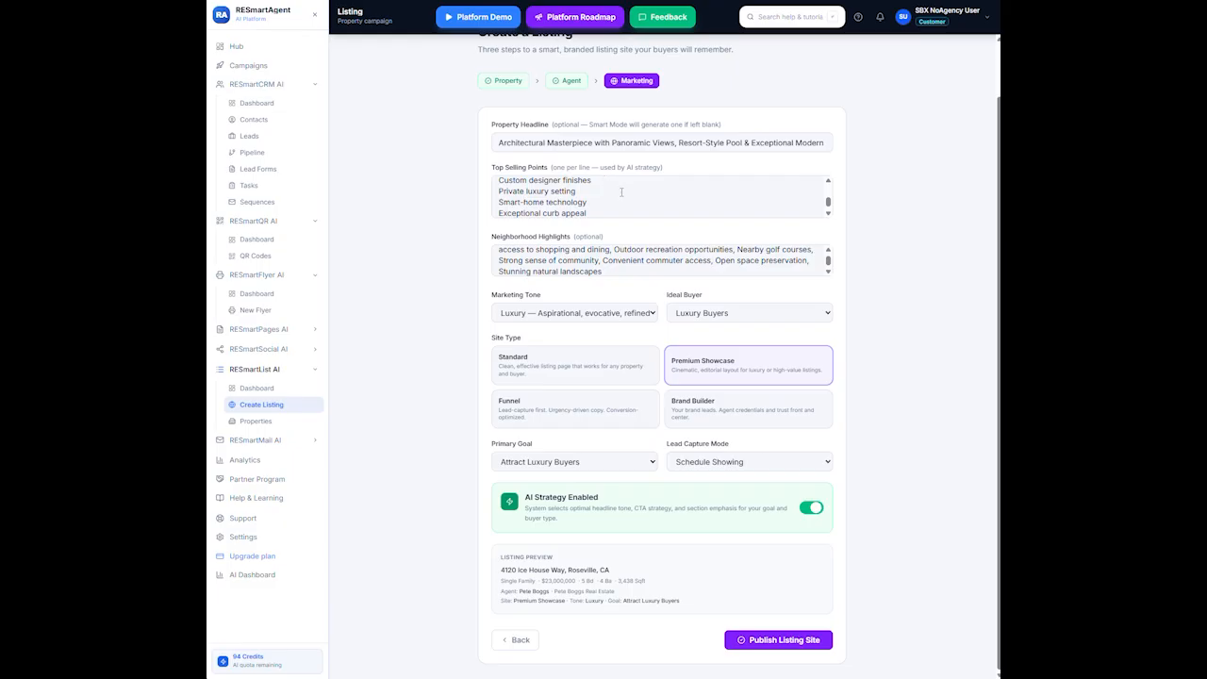
# Split the selling points onto separate lines: Architectural modern estate, Floor-to-ceiling glass walls, Panoramic mountain and valley views
pyautogui.scroll(-1, 619, 203)
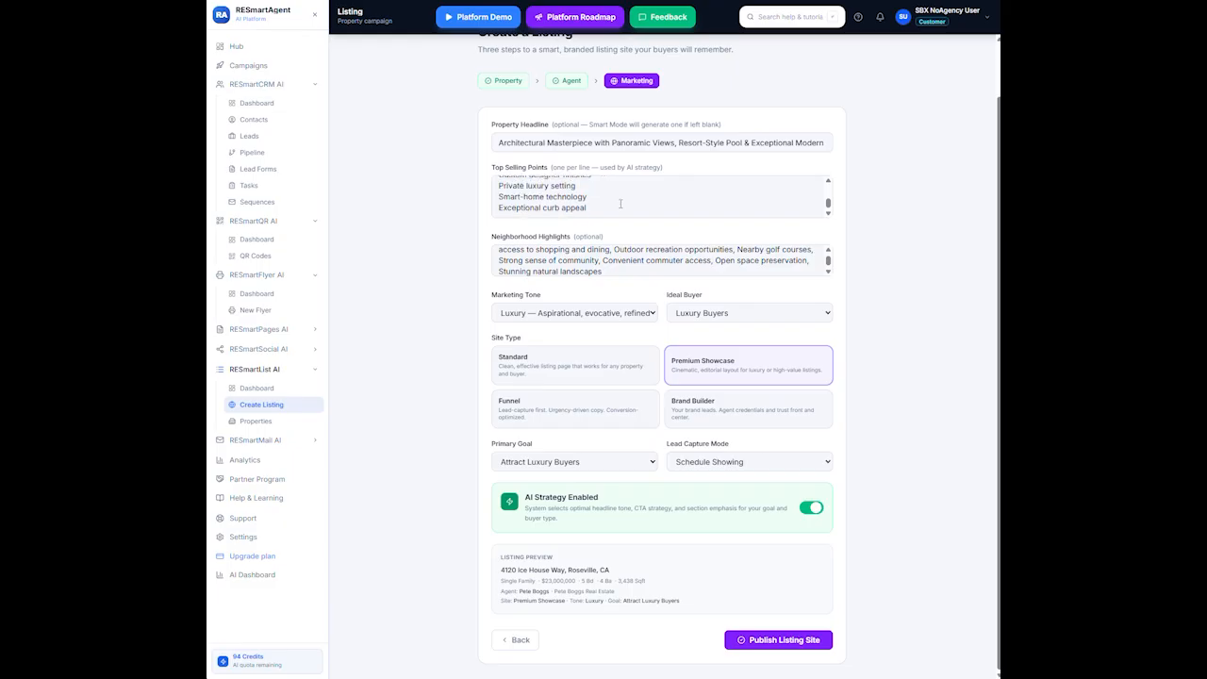
pyautogui.scroll(5, 622, 208)
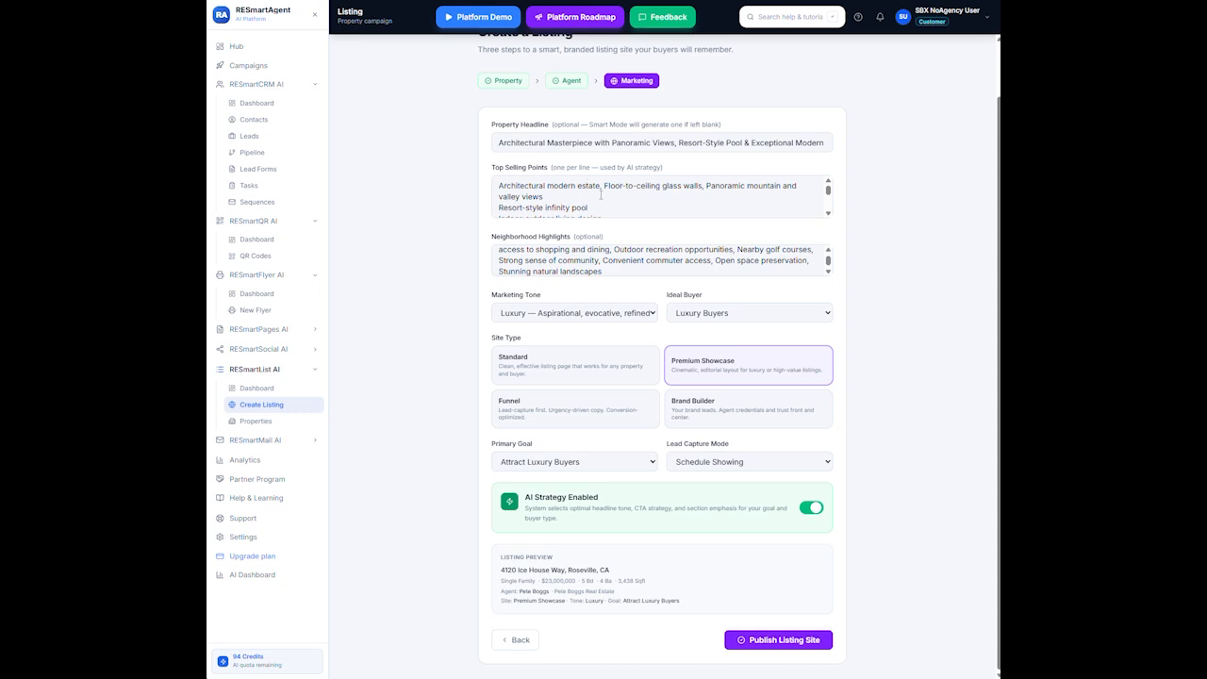
pyautogui.click(603, 190)
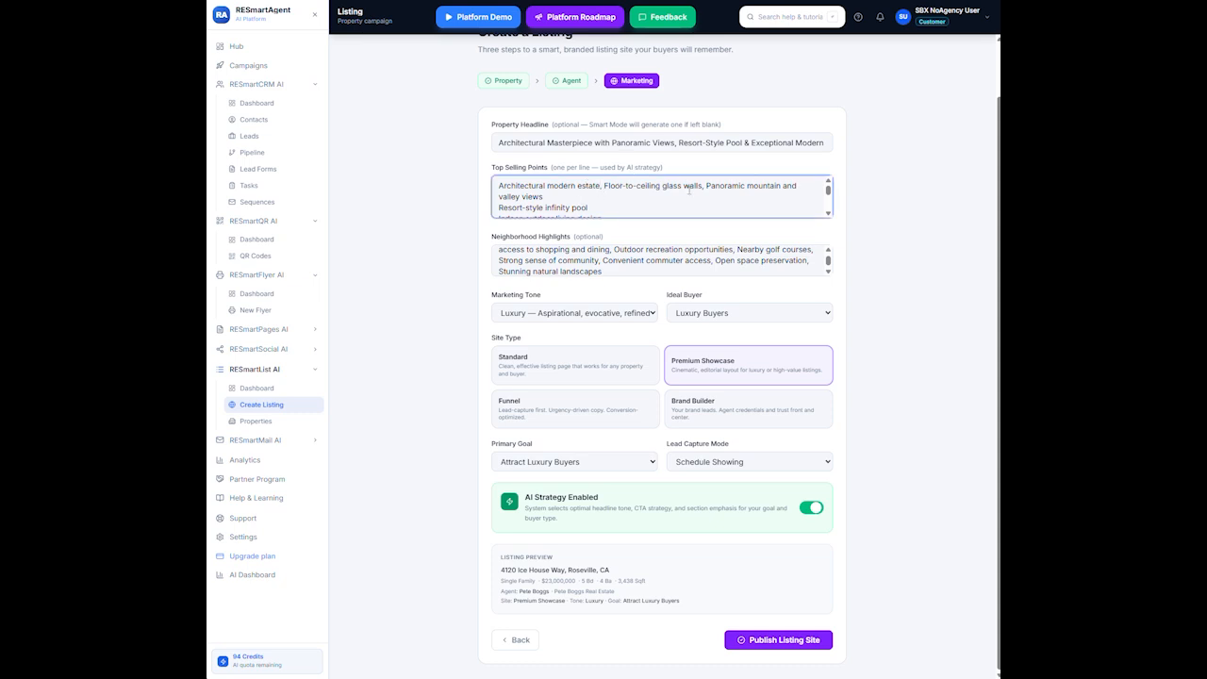
pyautogui.press('Return')
pyautogui.press('Delete')
pyautogui.press('Delete')
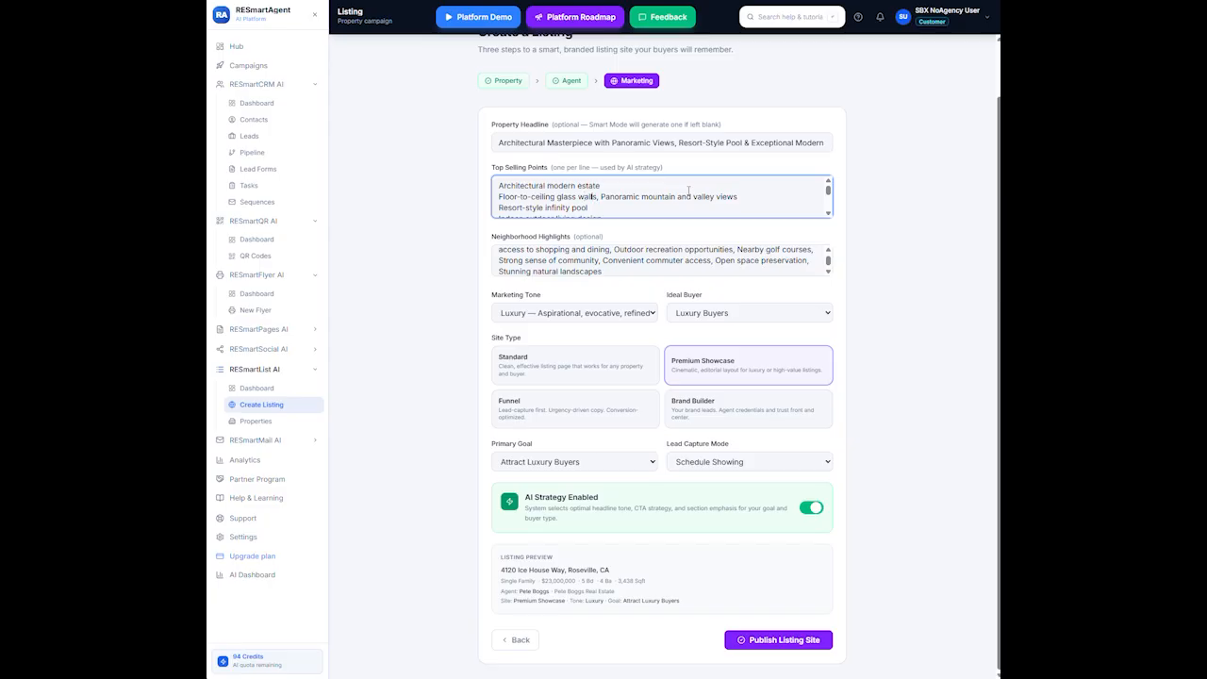
pyautogui.press('Return')
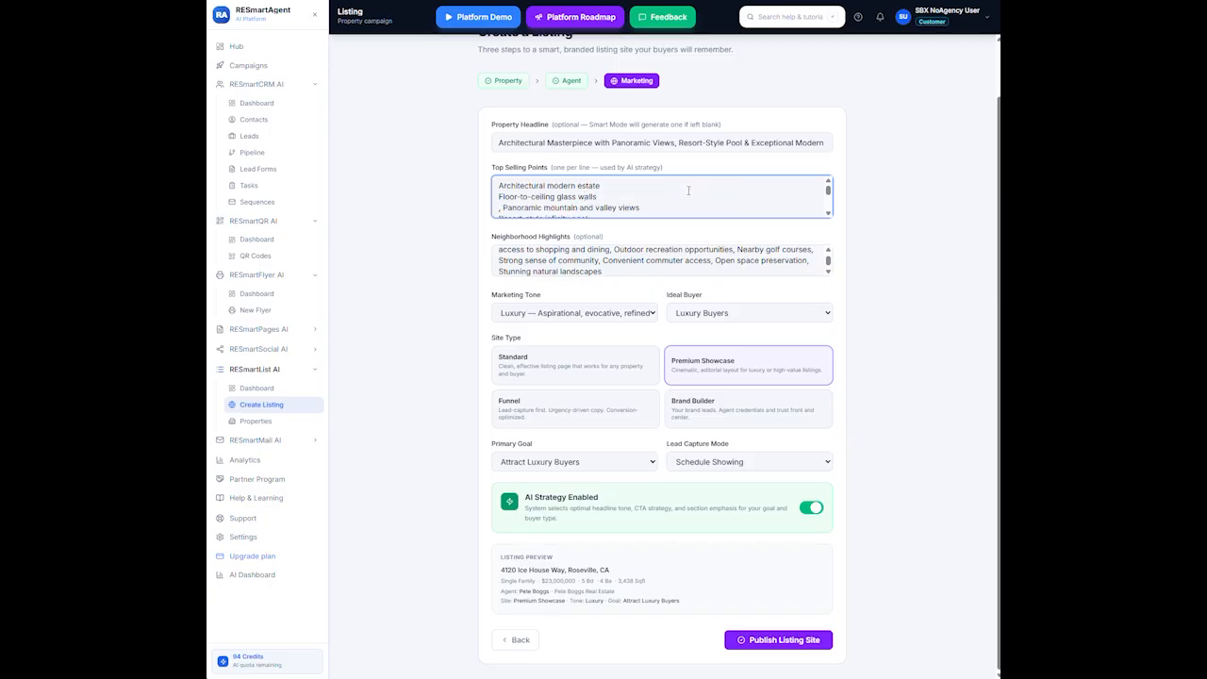
pyautogui.press('Delete')
pyautogui.press('Delete')
pyautogui.scroll(1, 377, 267)
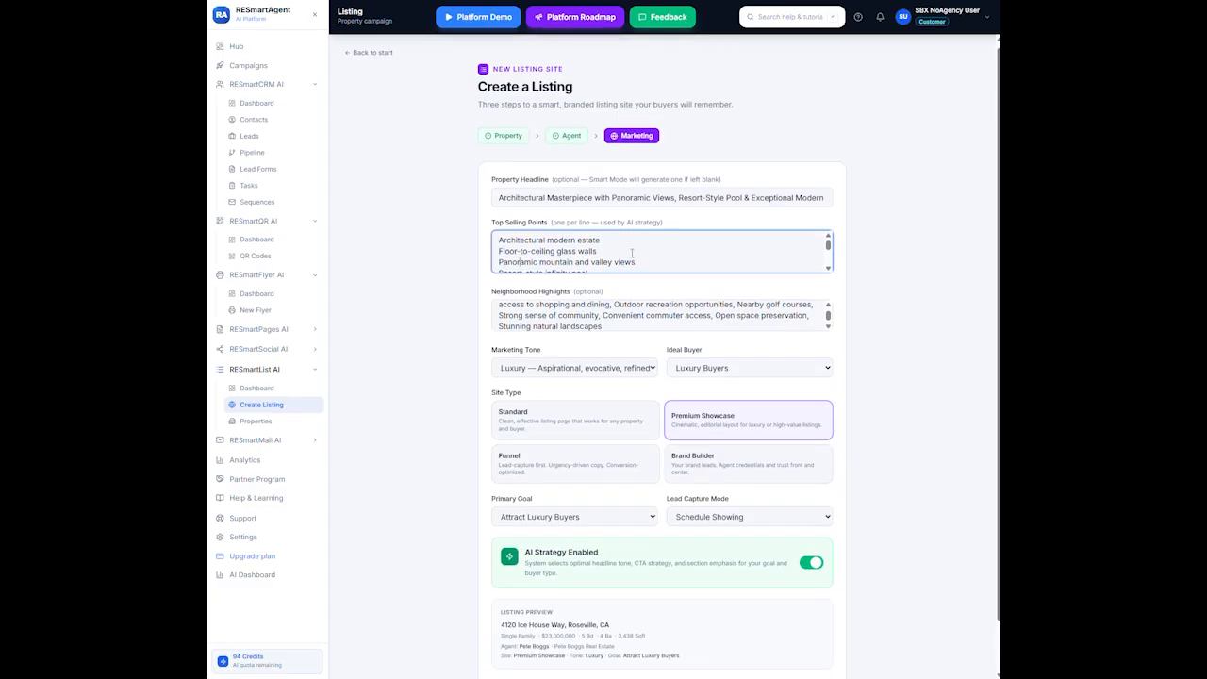
pyautogui.scroll(-1, 632, 253)
pyautogui.scroll(1, 631, 253)
pyautogui.scroll(-1, 631, 253)
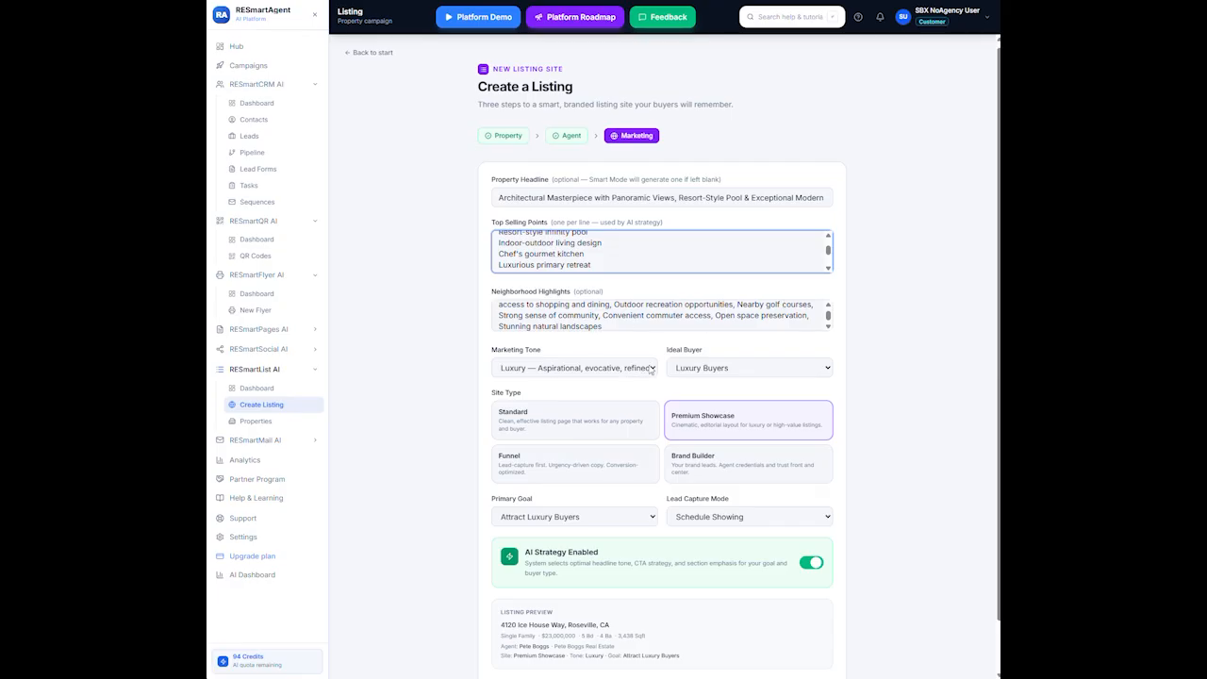
pyautogui.click(651, 369)
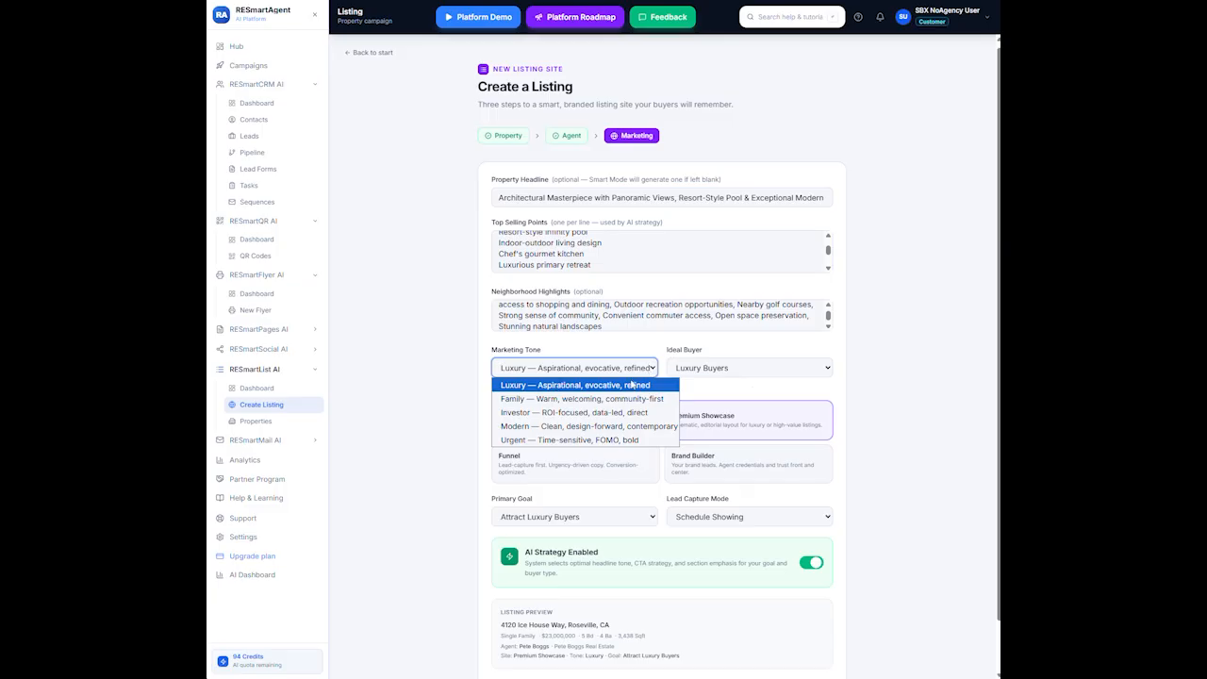
pyautogui.click(757, 389)
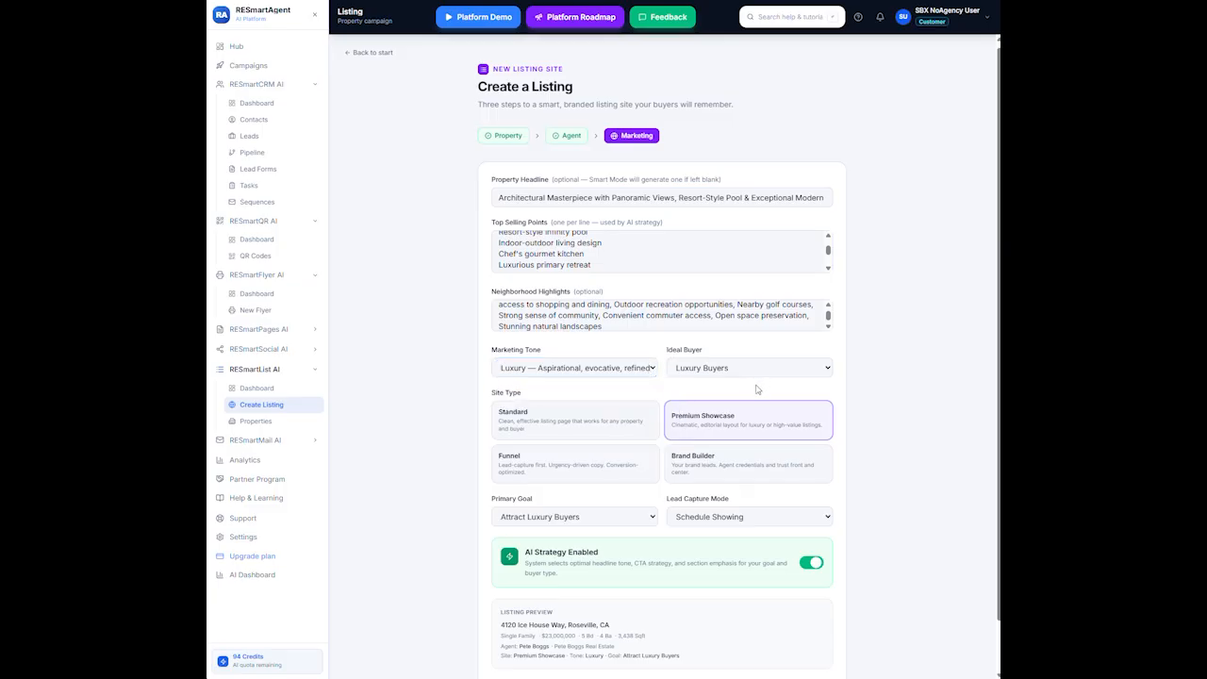
pyautogui.click(826, 364)
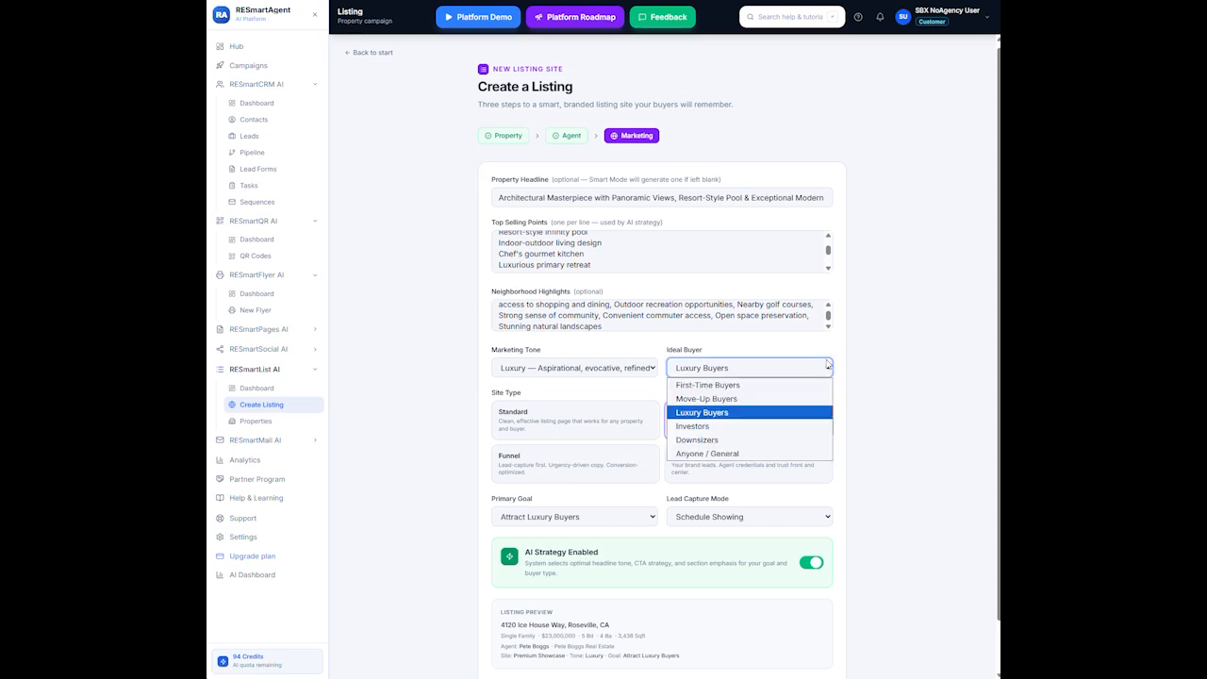
pyautogui.click(815, 351)
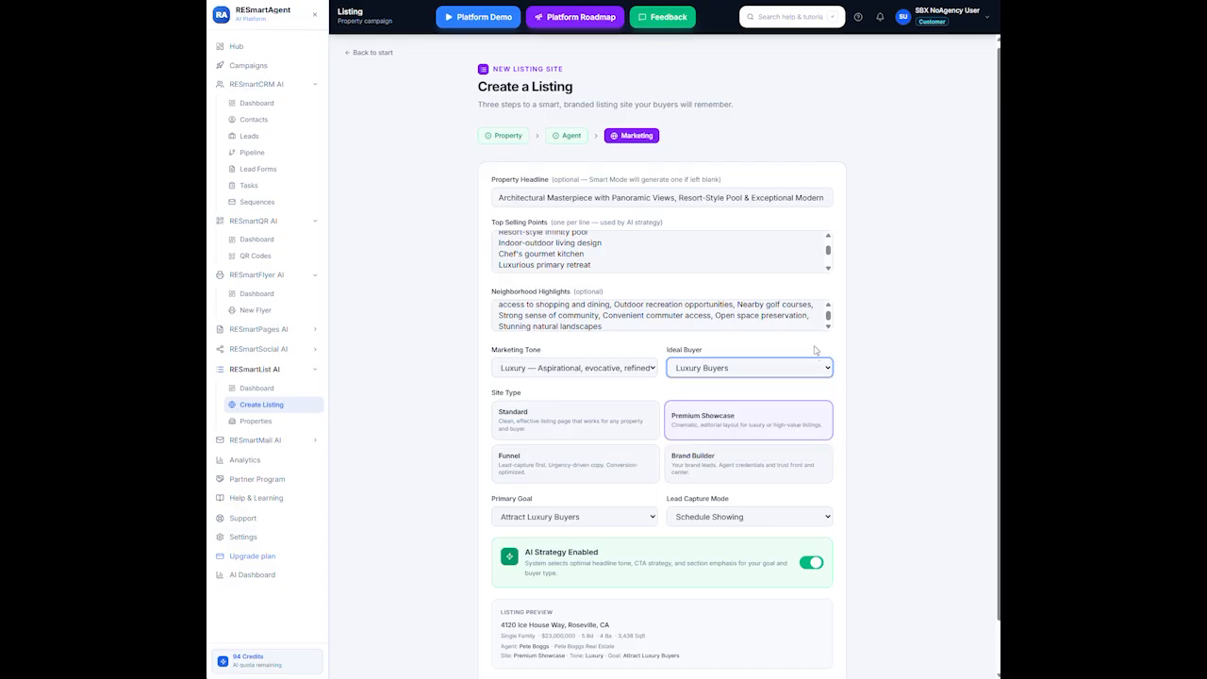
pyautogui.click(813, 348)
pyautogui.scroll(-1, 608, 462)
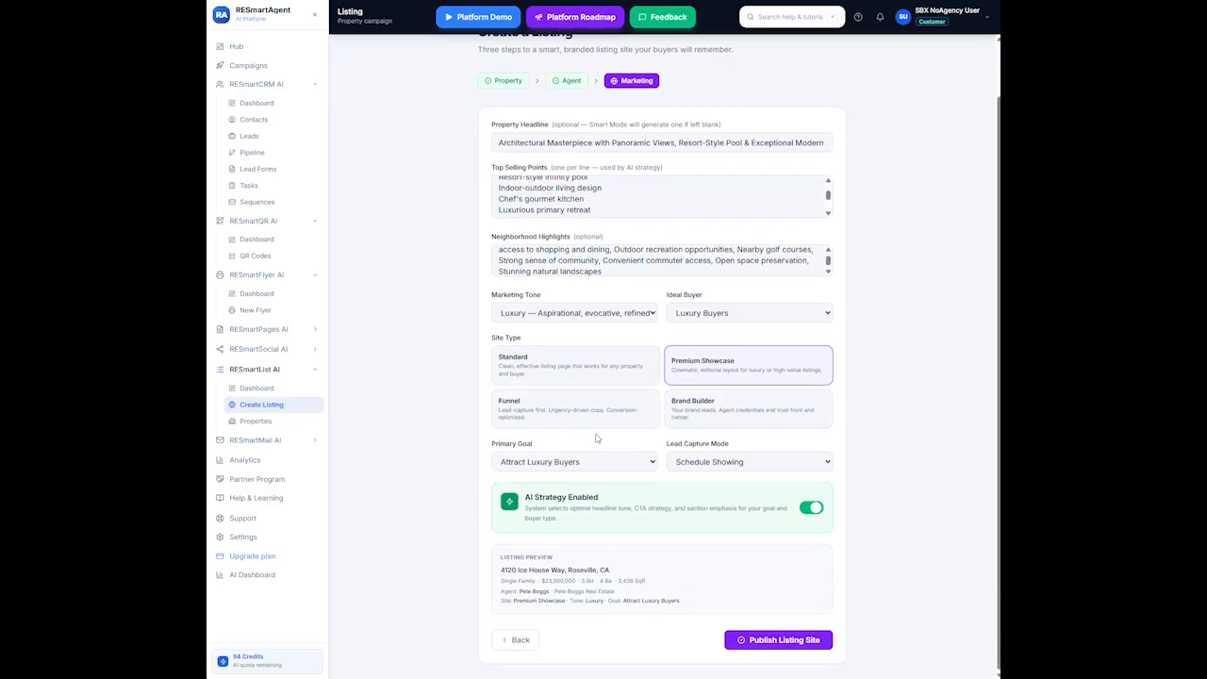
pyautogui.click(653, 462)
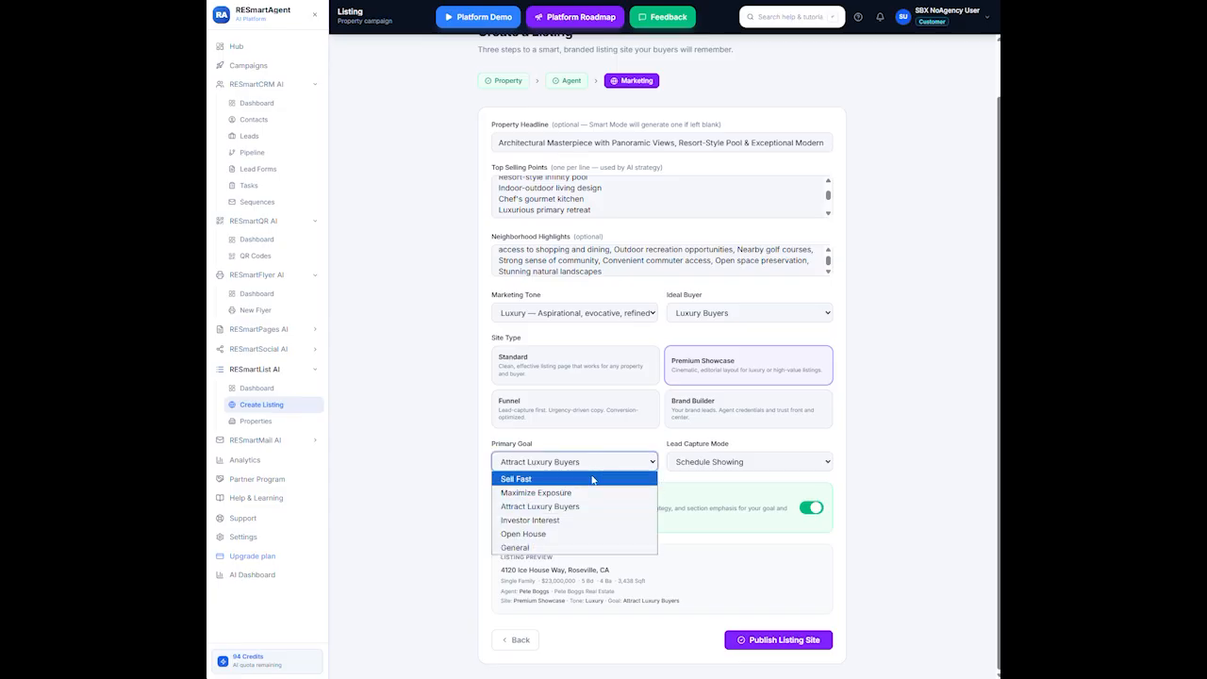
pyautogui.click(565, 506)
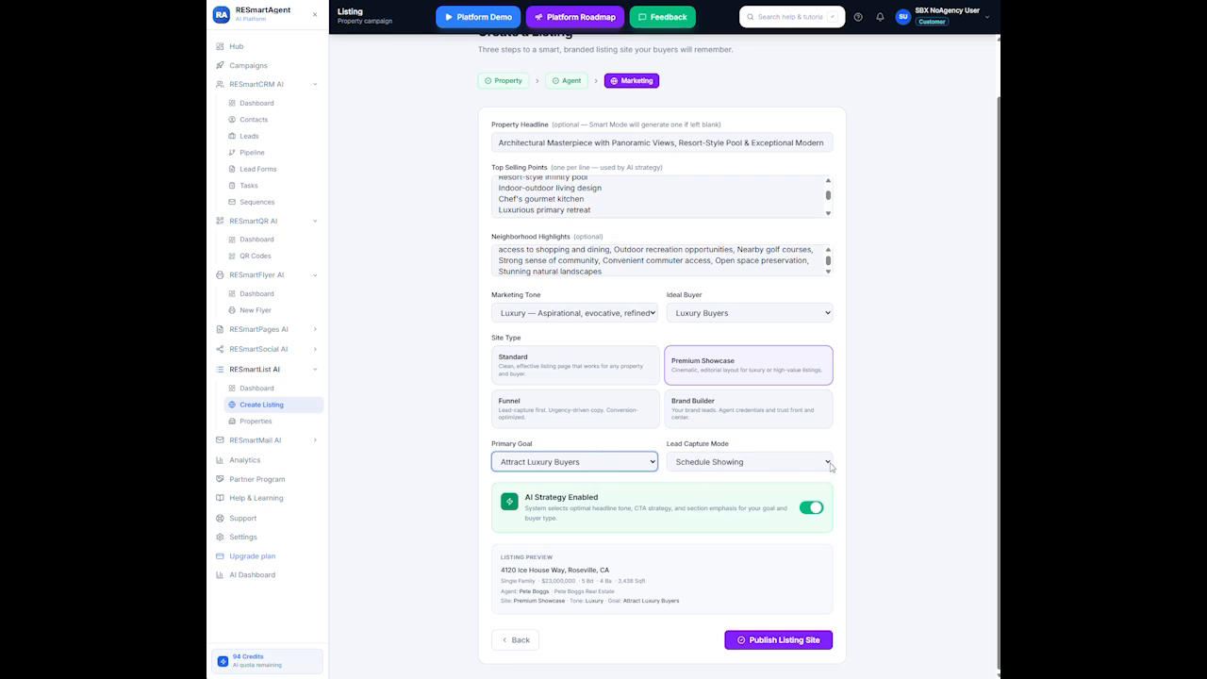
pyautogui.click(829, 465)
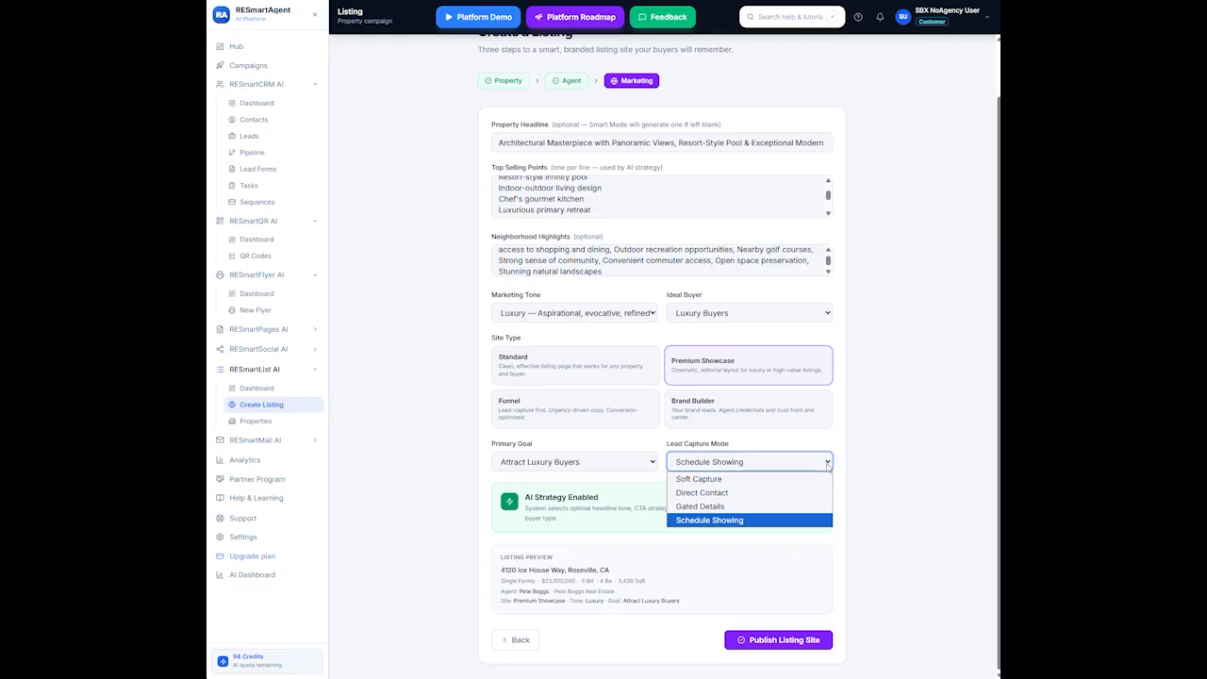
pyautogui.click(741, 521)
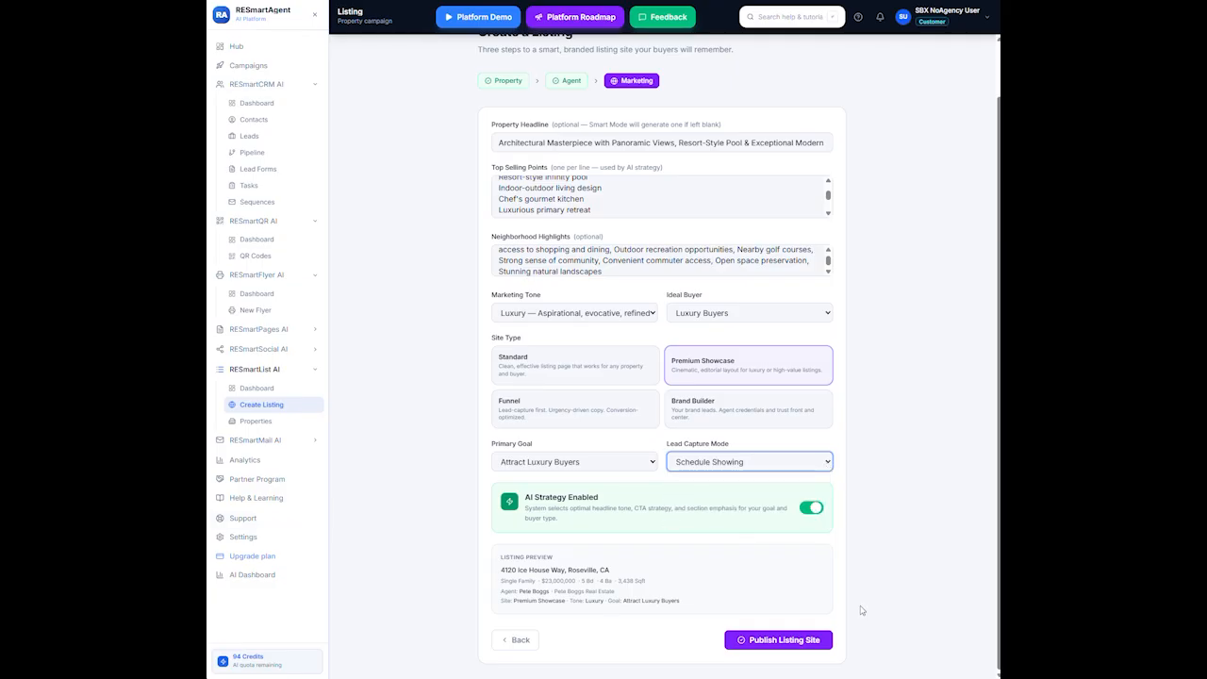
pyautogui.click(809, 639)
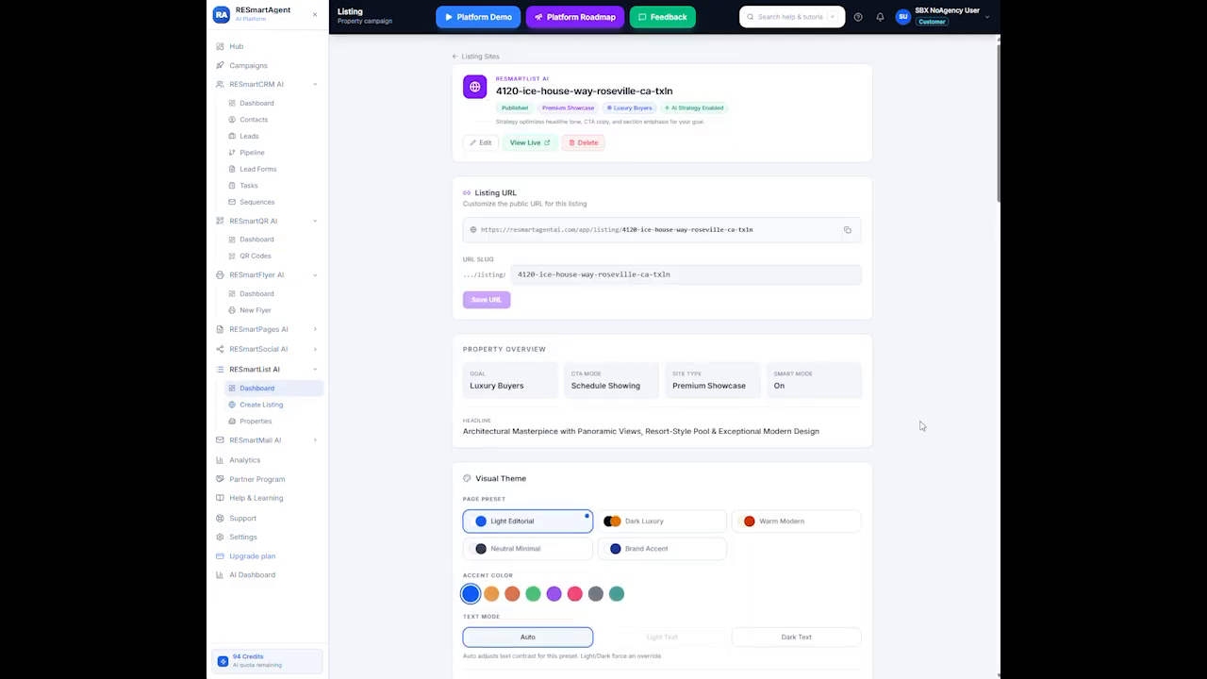
pyautogui.scroll(-5, 598, 418)
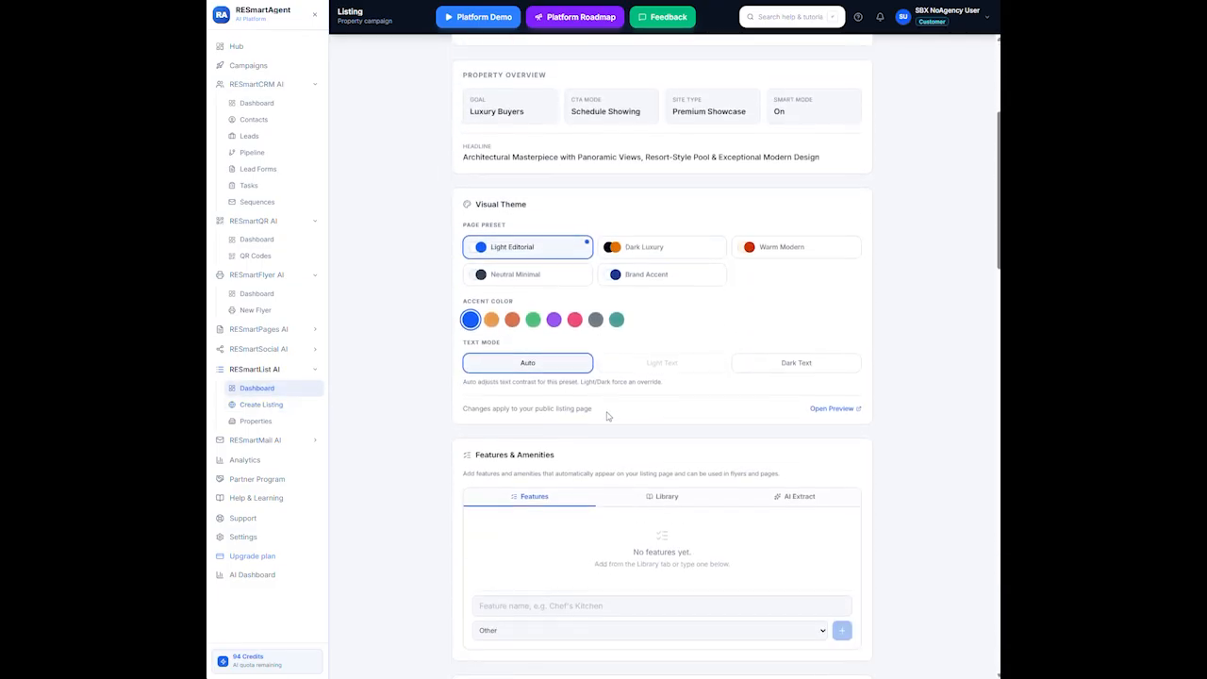
pyautogui.scroll(-2, 608, 417)
pyautogui.scroll(7, 609, 415)
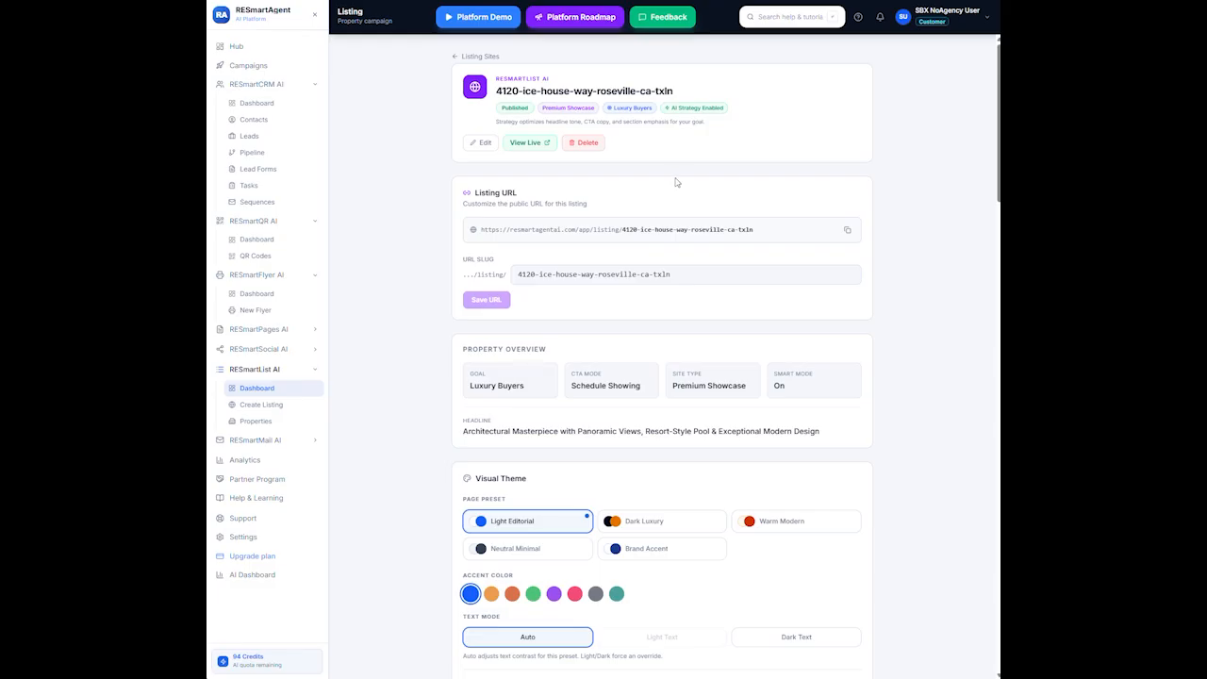
pyautogui.click(536, 145)
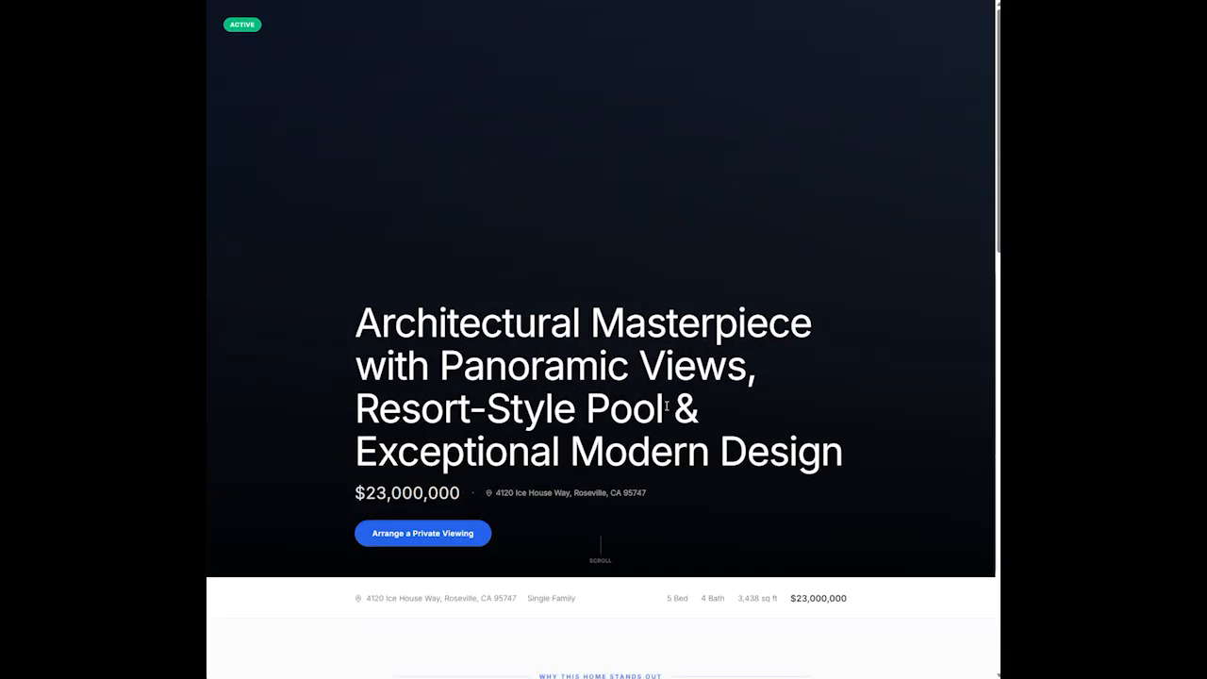
pyautogui.scroll(-3, 692, 475)
pyautogui.scroll(-6, 692, 474)
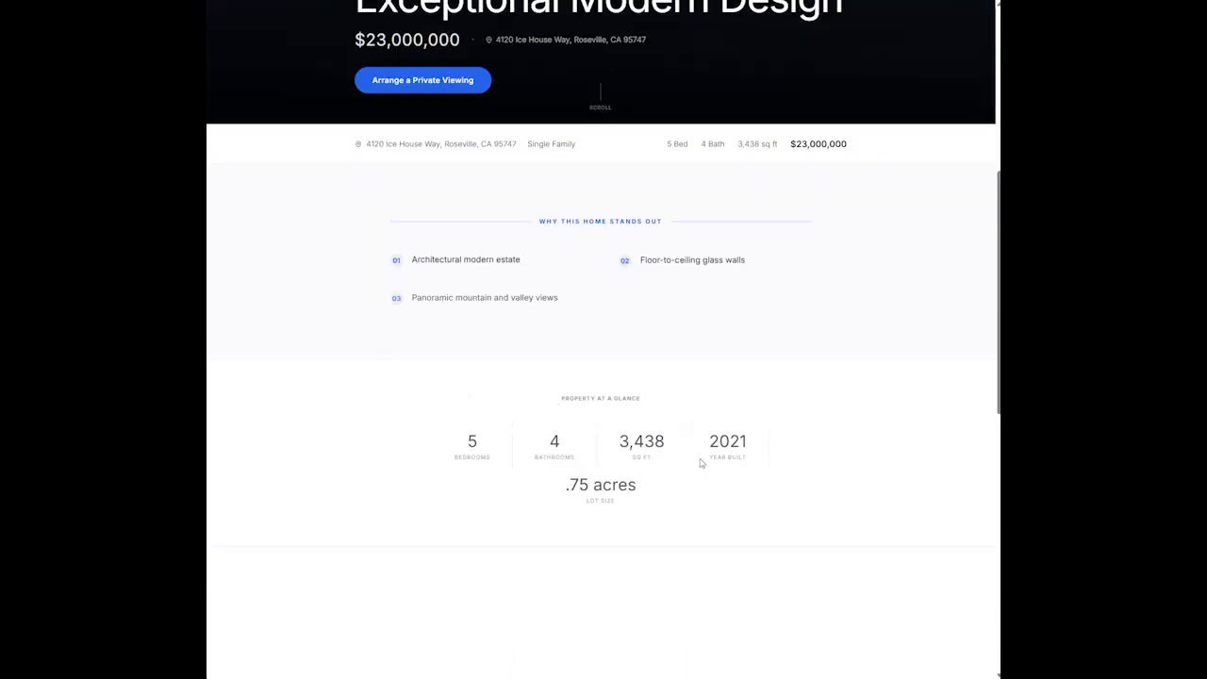
pyautogui.scroll(-3, 709, 440)
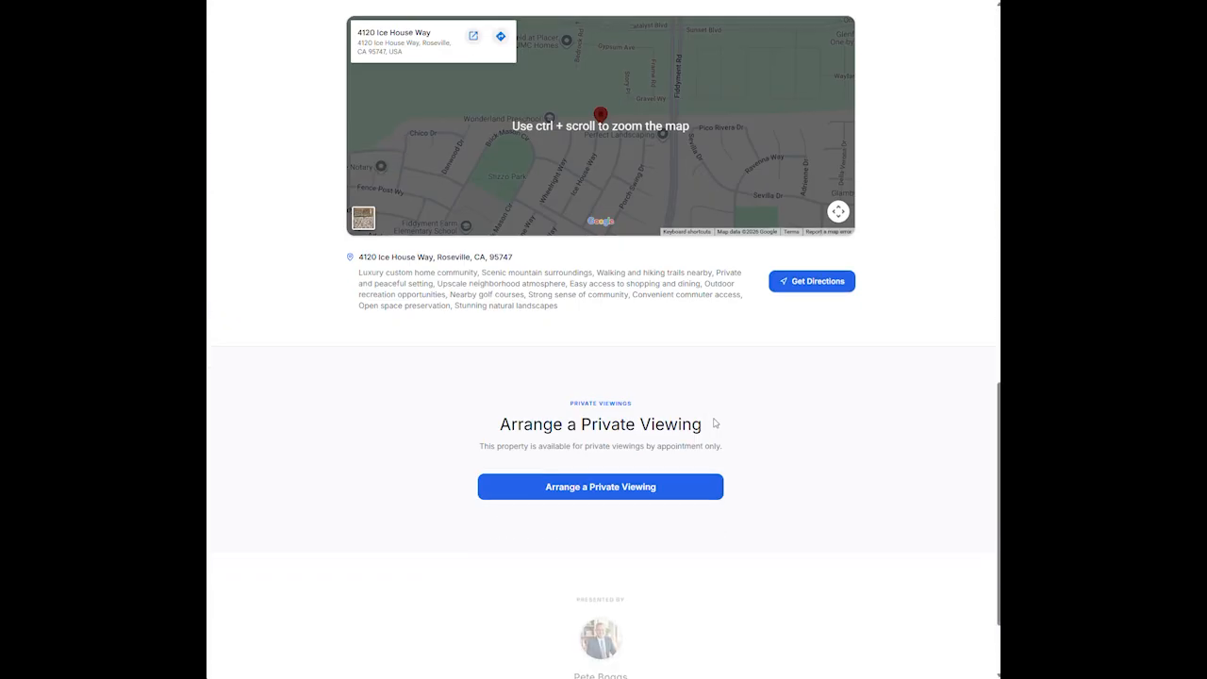
pyautogui.scroll(1, 714, 421)
pyautogui.scroll(-2, 724, 421)
pyautogui.scroll(15, 724, 422)
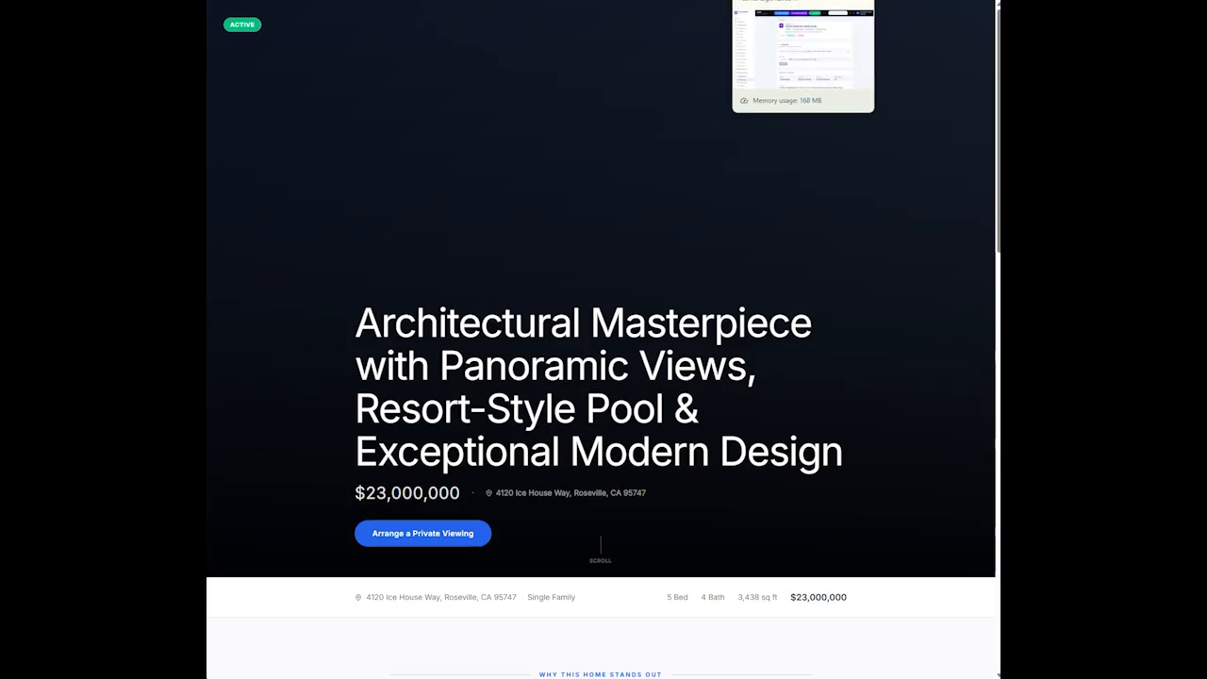
pyautogui.hotkey('ctrl', 'w')
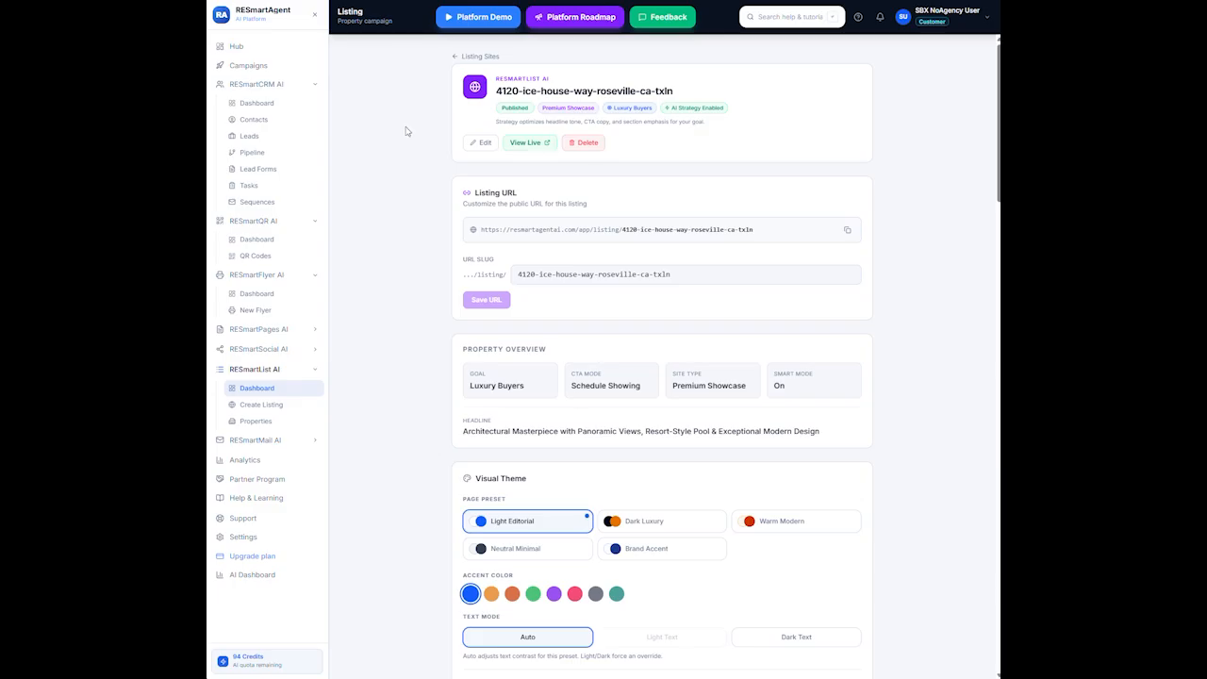
# Edit the listing settings and paste the luxury-estate summary into Short Description
pyautogui.click(482, 142)
pyautogui.scroll(-1, 698, 349)
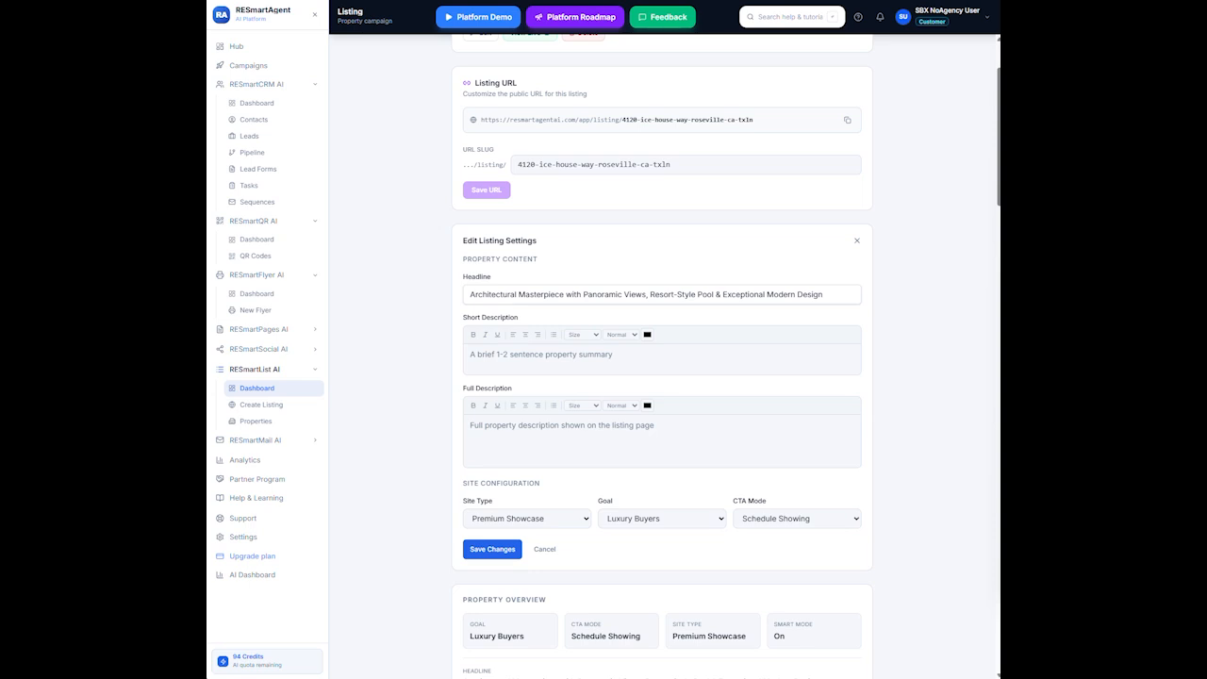
pyautogui.rightClick(586, 366)
pyautogui.click(628, 490)
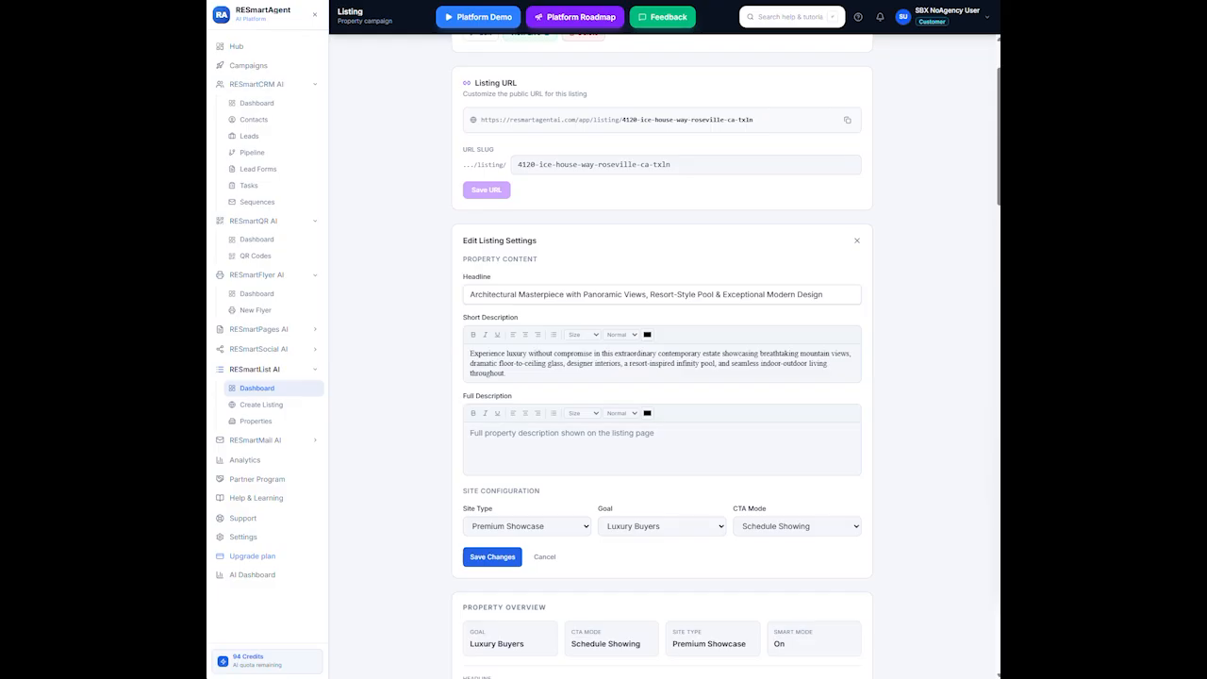
# Paste the six-paragraph property text into Full Description and save the changes
pyautogui.rightClick(477, 438)
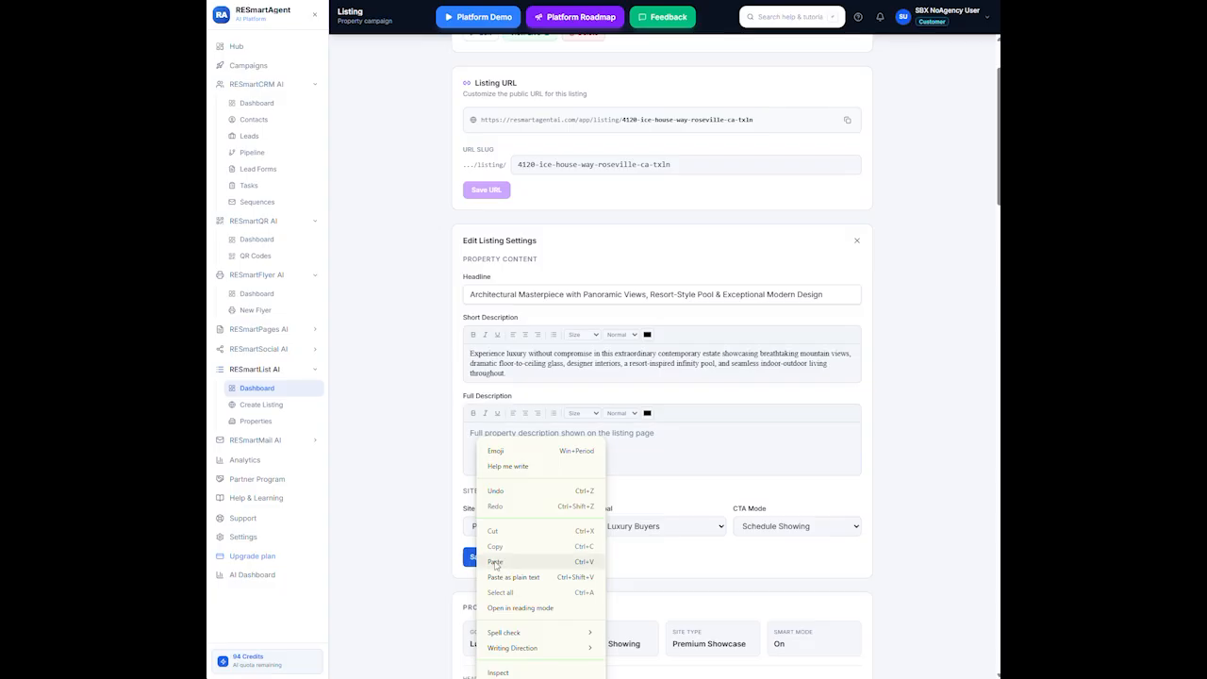
pyautogui.click(495, 563)
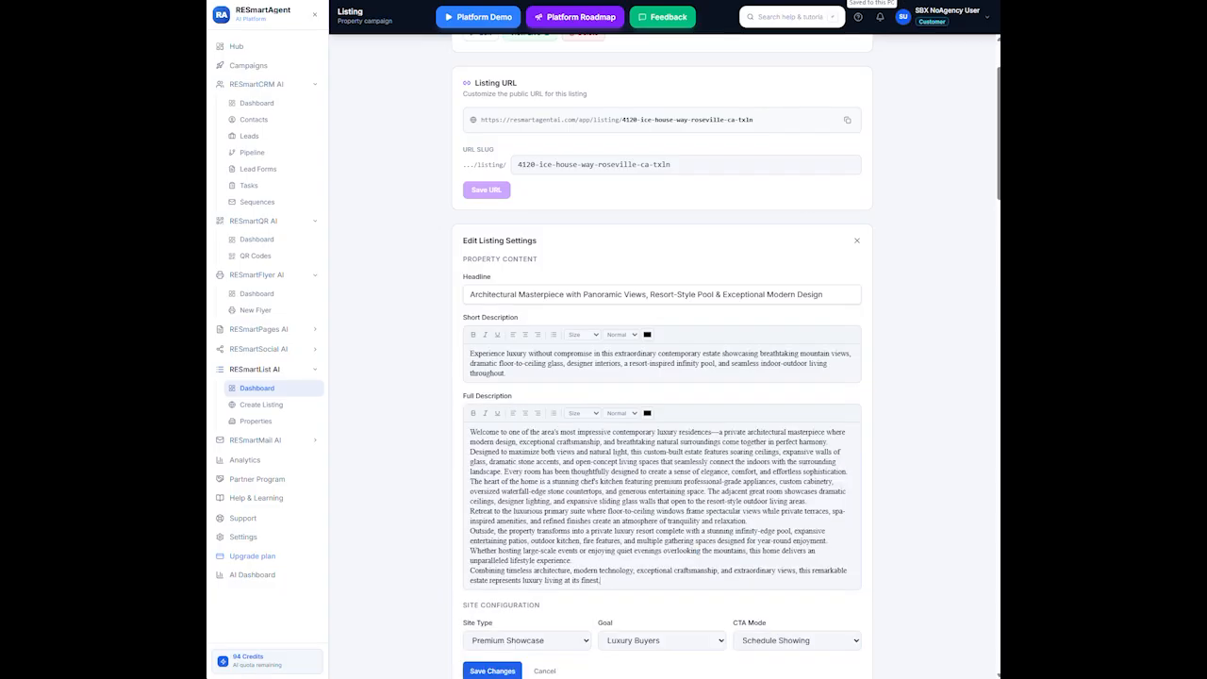
pyautogui.scroll(-3, 660, 377)
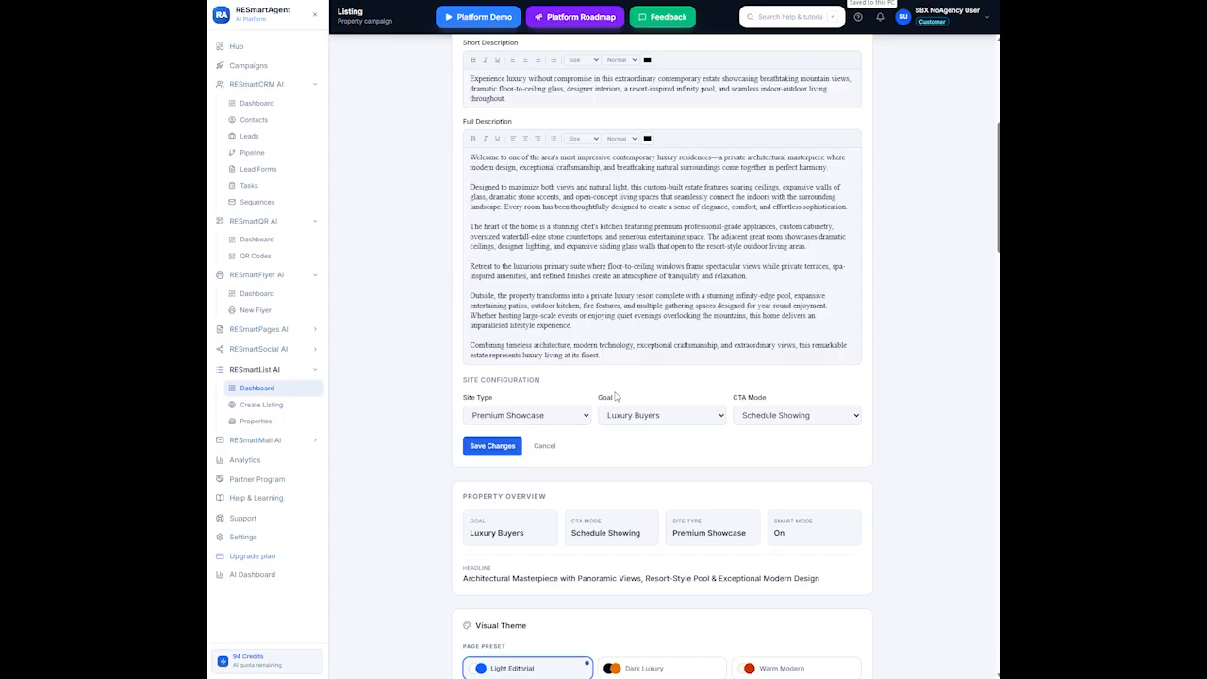
pyautogui.scroll(1, 509, 406)
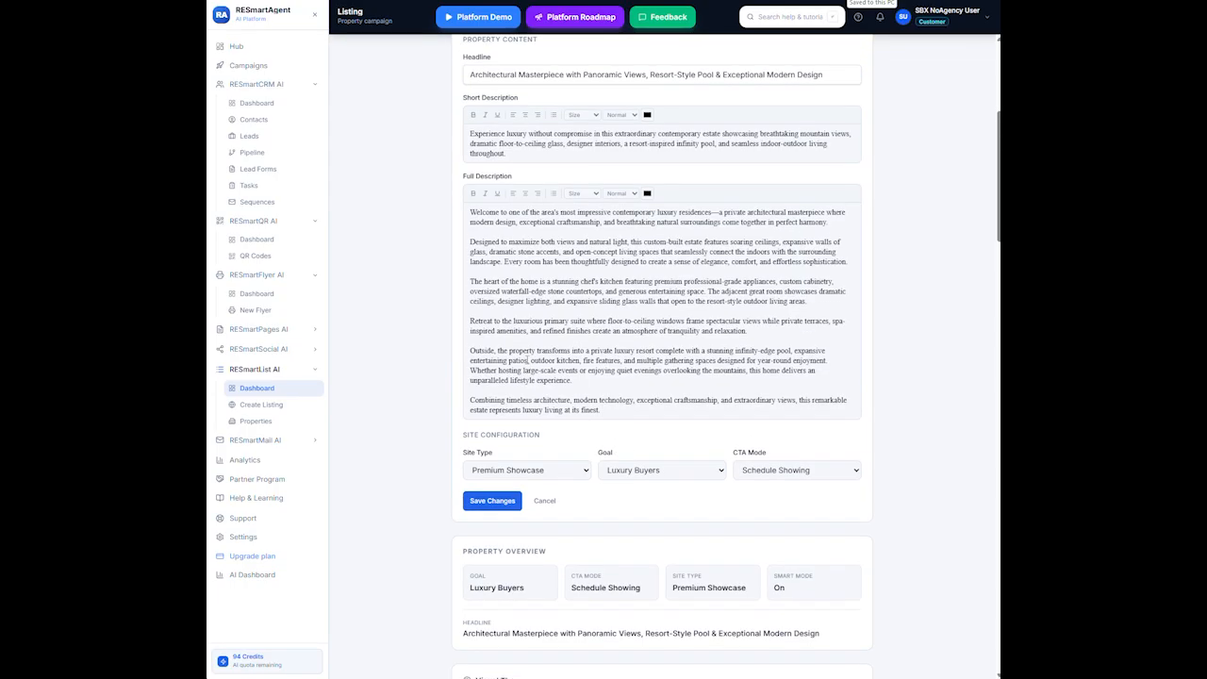
pyautogui.scroll(-1, 509, 406)
pyautogui.click(490, 448)
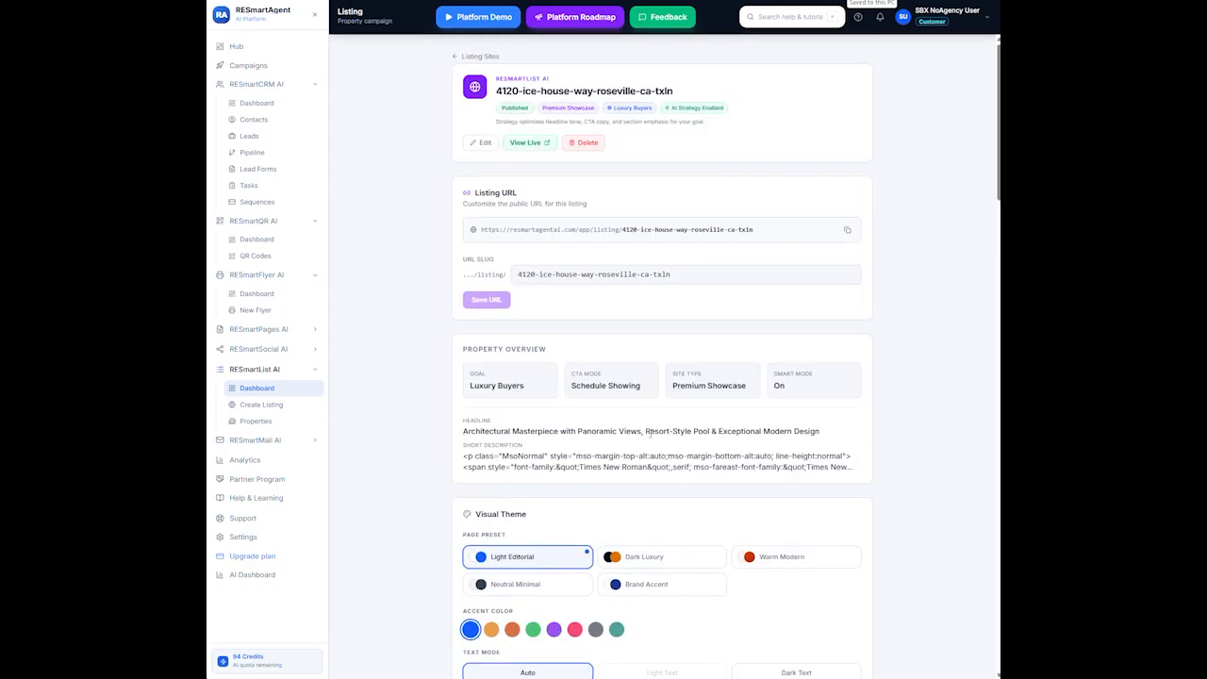
# Look through the feature category options in Features & Amenities
pyautogui.scroll(-3, 650, 424)
pyautogui.scroll(-5, 656, 435)
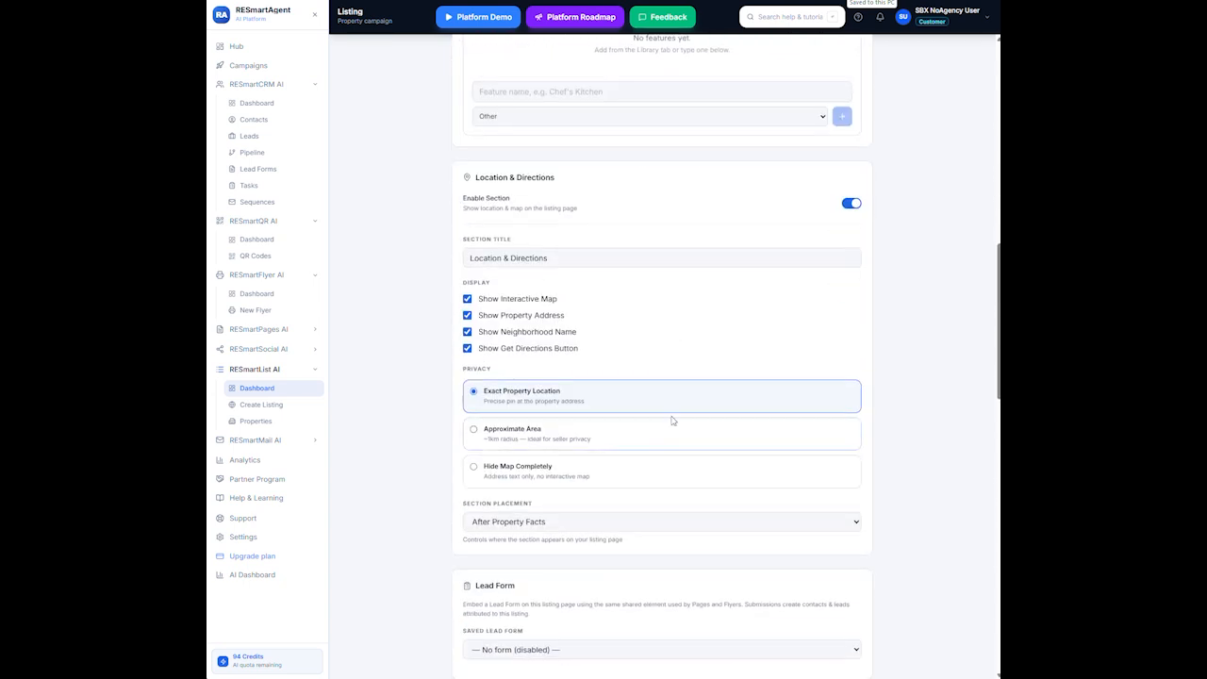
pyautogui.scroll(2, 676, 412)
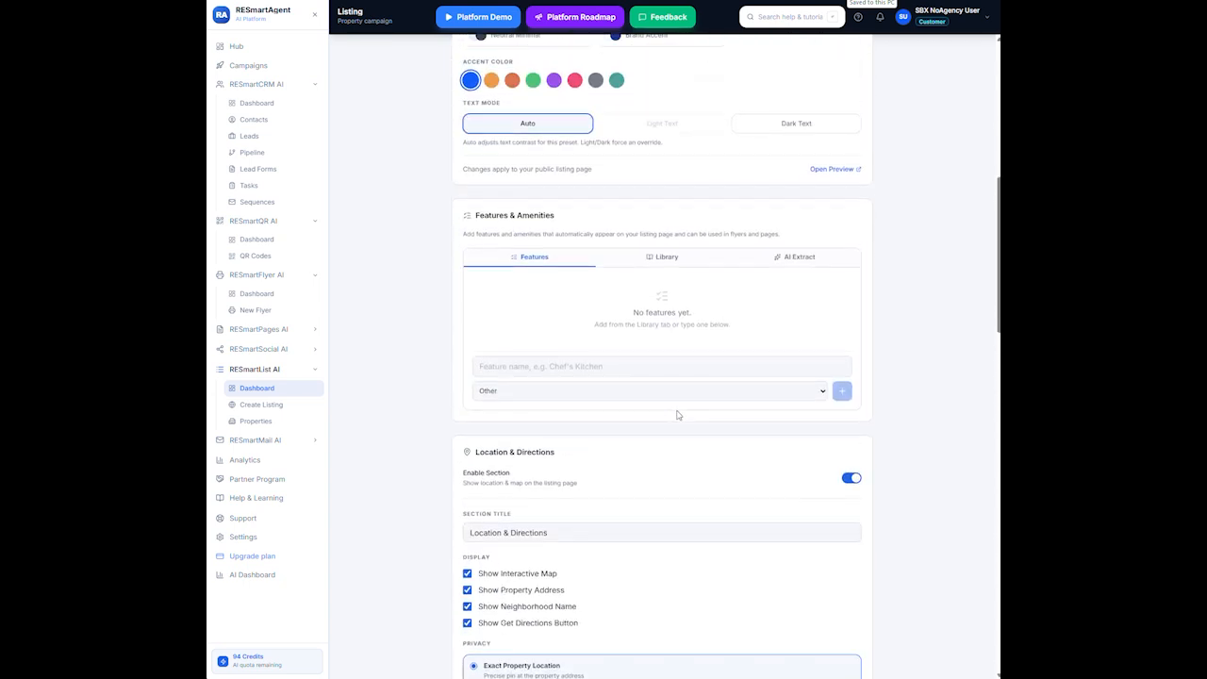
pyautogui.scroll(1, 677, 414)
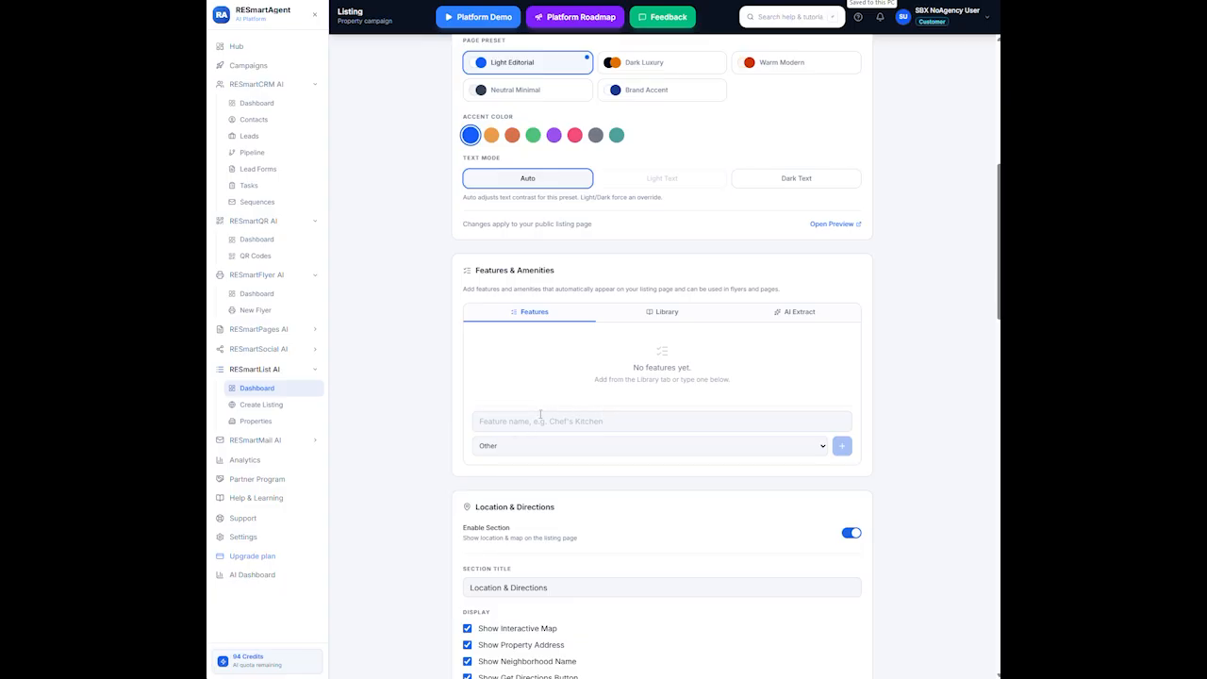
pyautogui.click(825, 447)
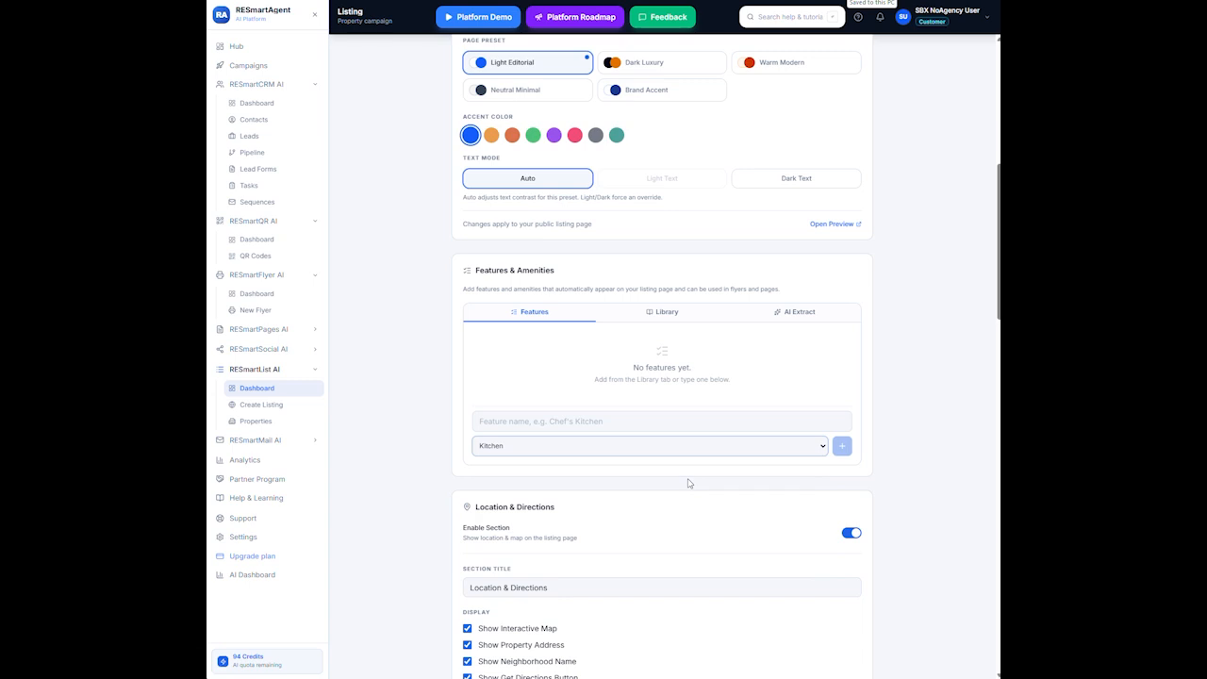
pyautogui.click(528, 420)
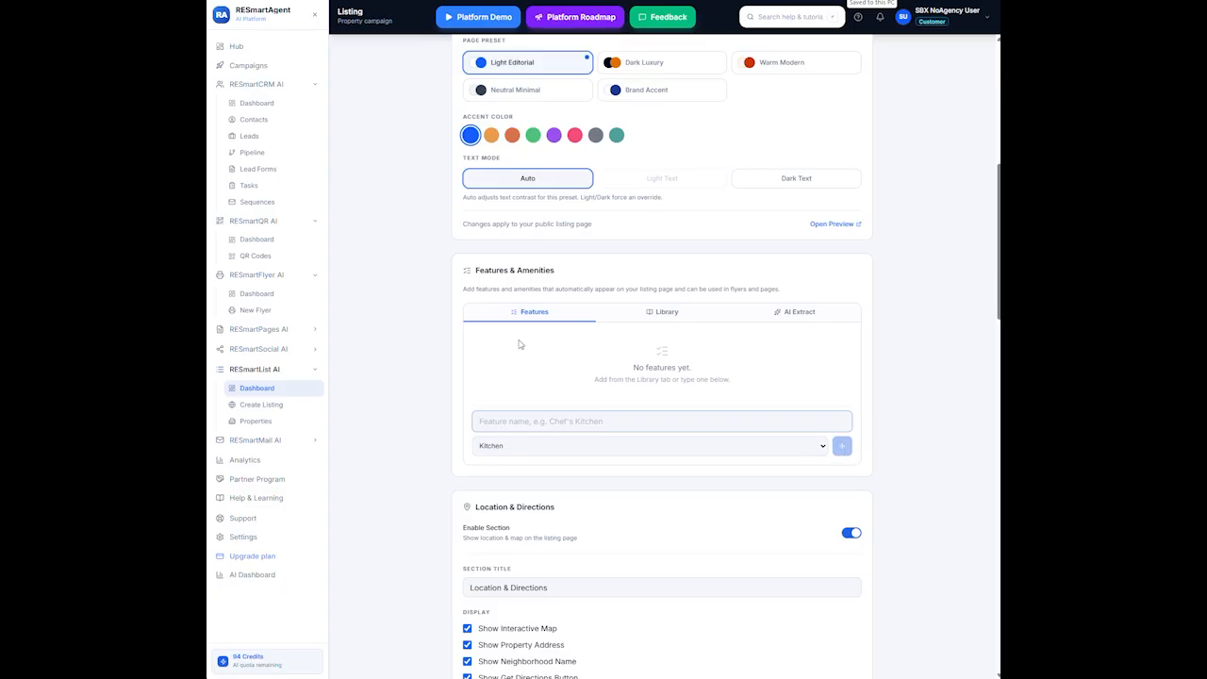
pyautogui.click(822, 449)
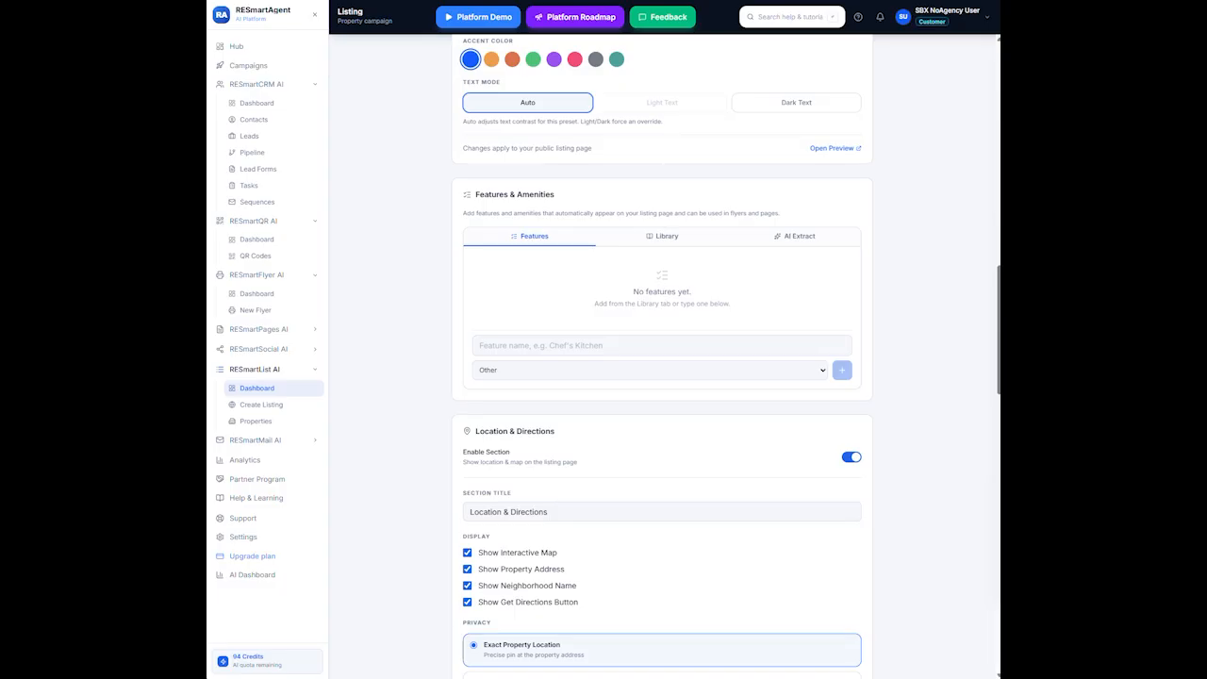
# Paste the copied feature list under the Kitchen category and add it to the listing
pyautogui.click(801, 366)
pyautogui.click(517, 404)
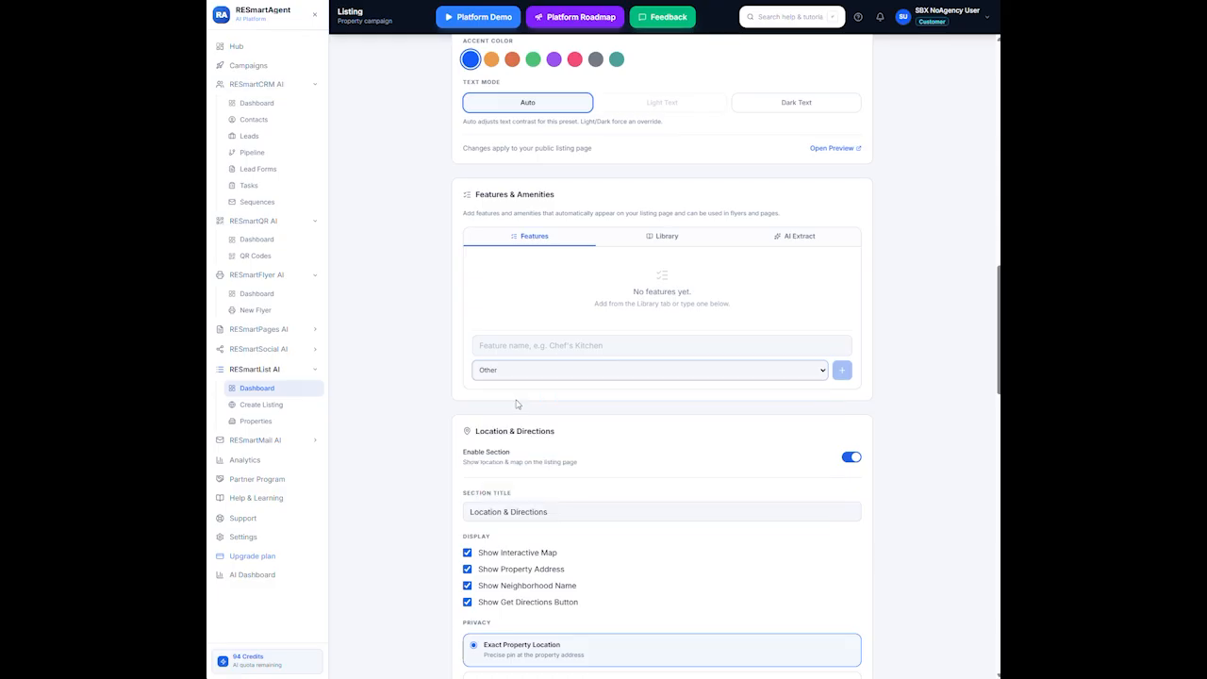
pyautogui.click(518, 346)
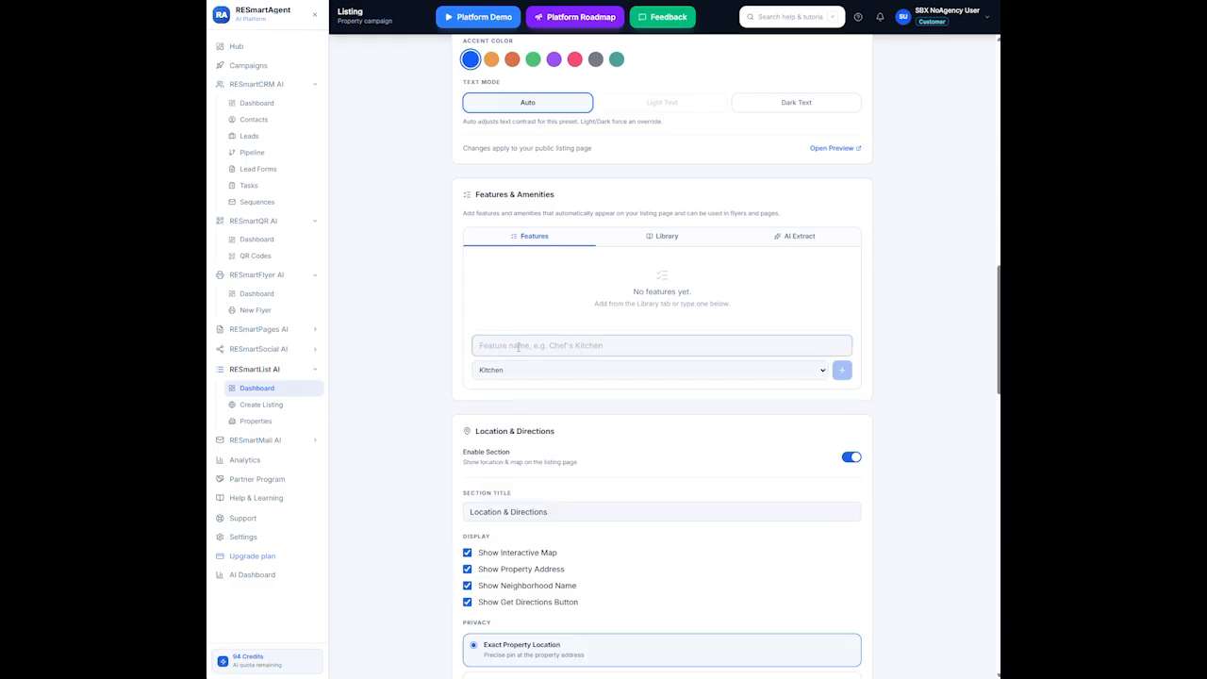
pyautogui.rightClick(517, 347)
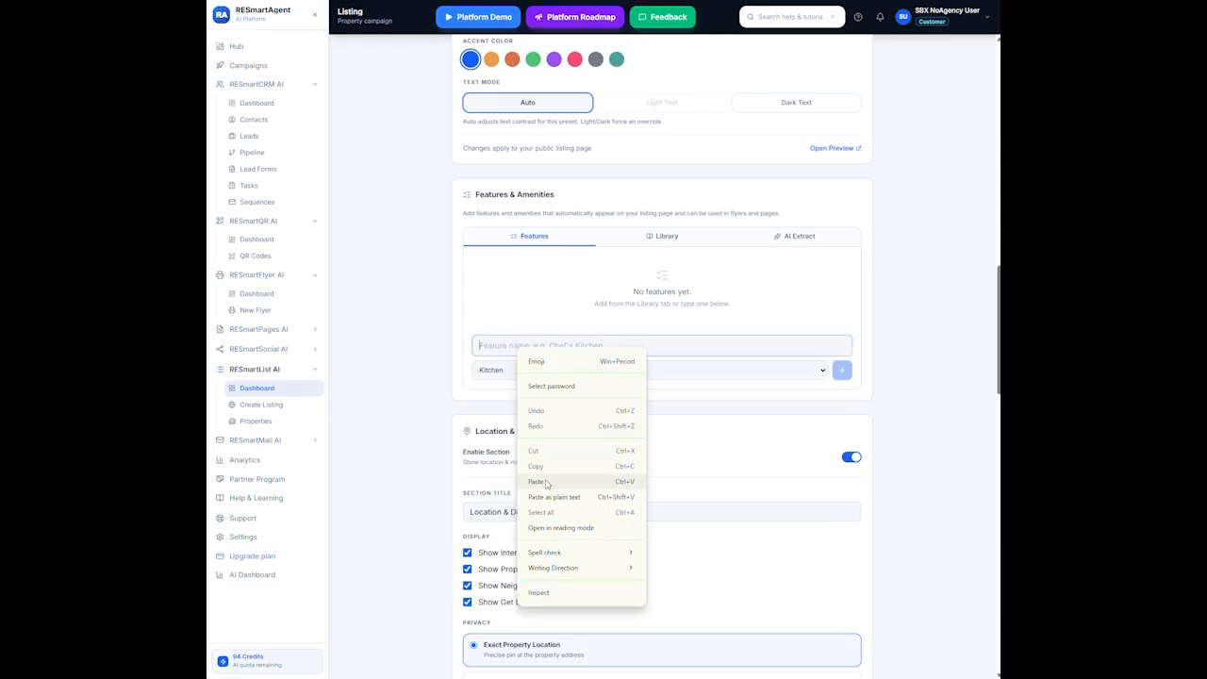
pyautogui.click(545, 482)
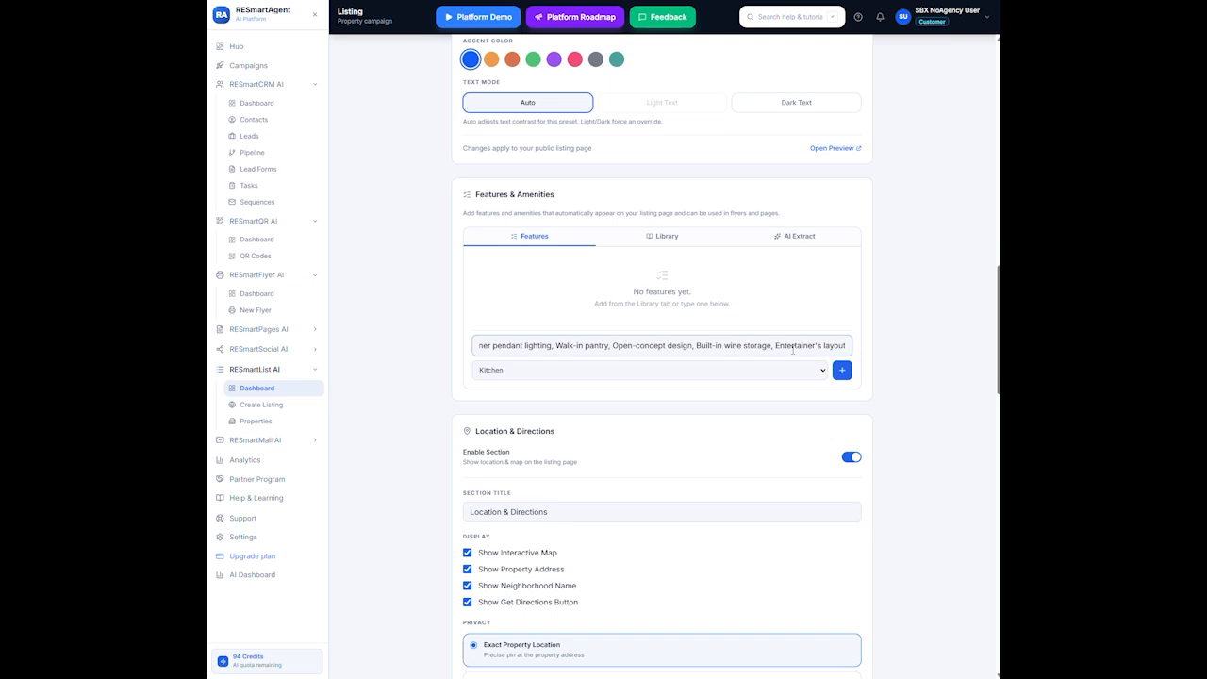
pyautogui.click(843, 370)
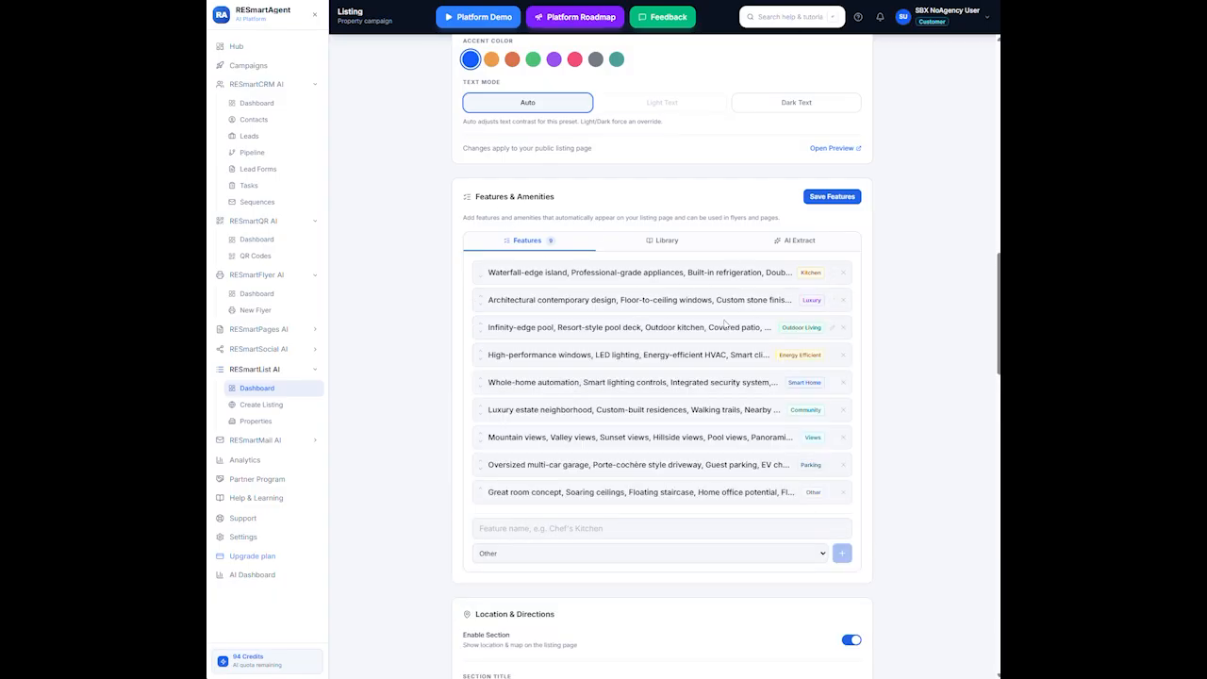
# Check the category choices for a new feature, leaving the category on Other
pyautogui.click(823, 555)
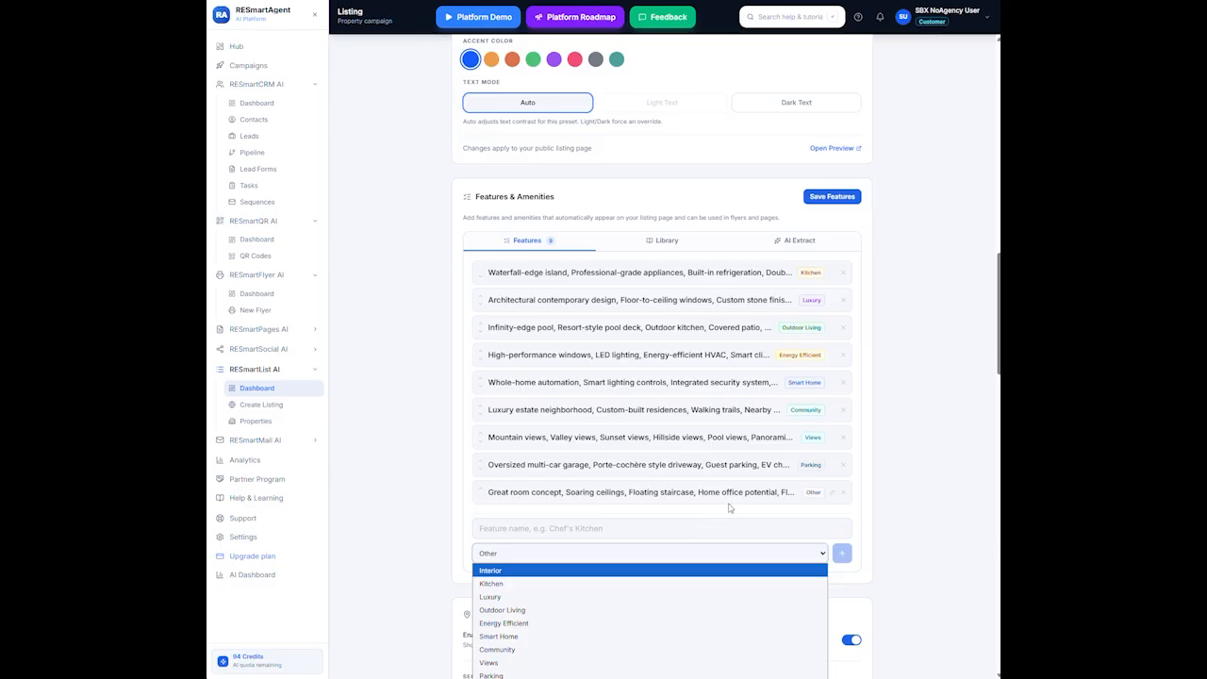
pyautogui.click(955, 494)
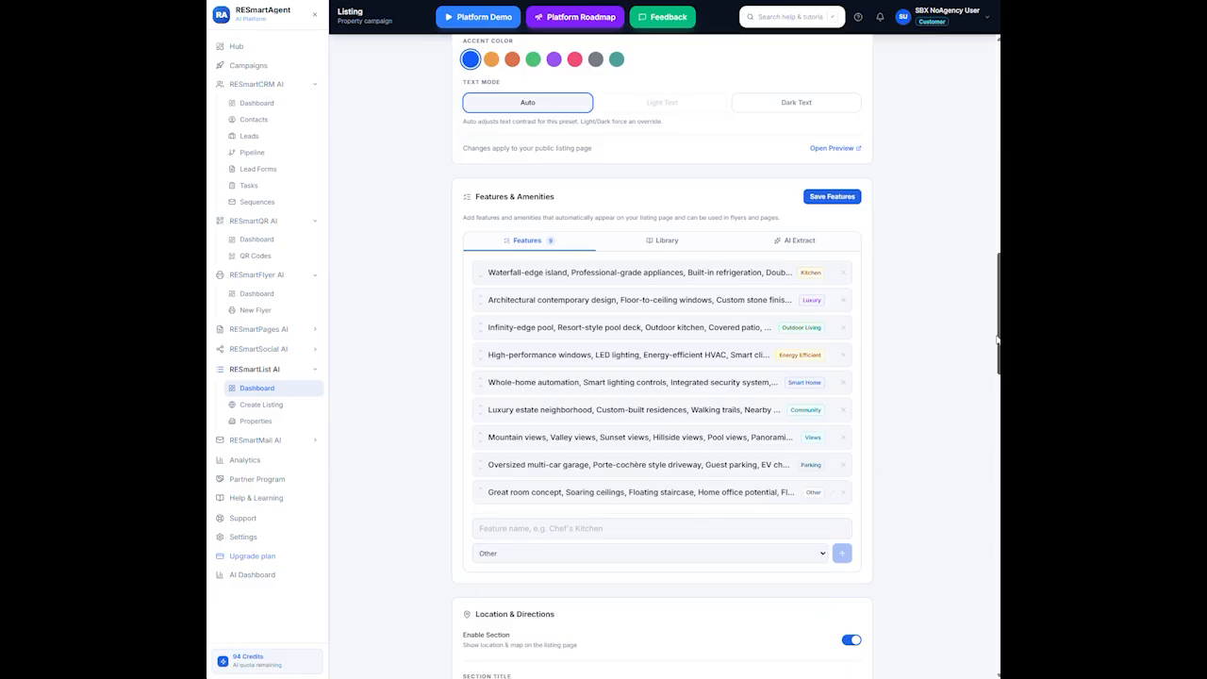
pyautogui.click(821, 558)
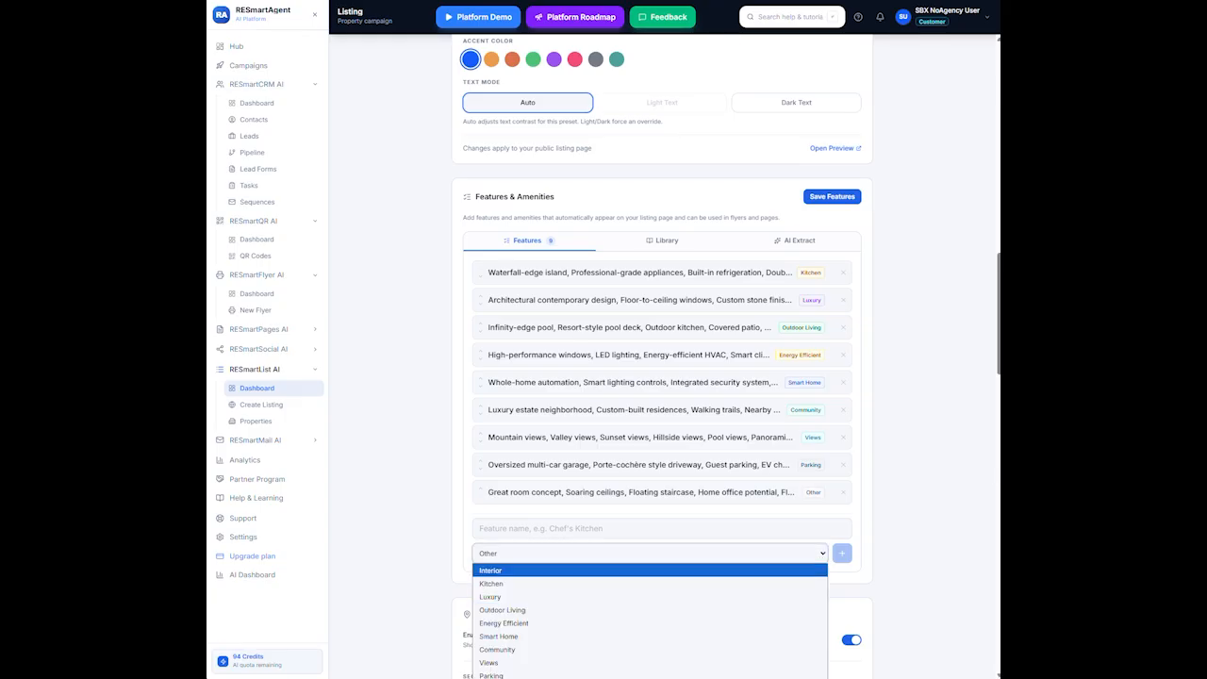
pyautogui.click(929, 364)
pyautogui.scroll(-3, 880, 363)
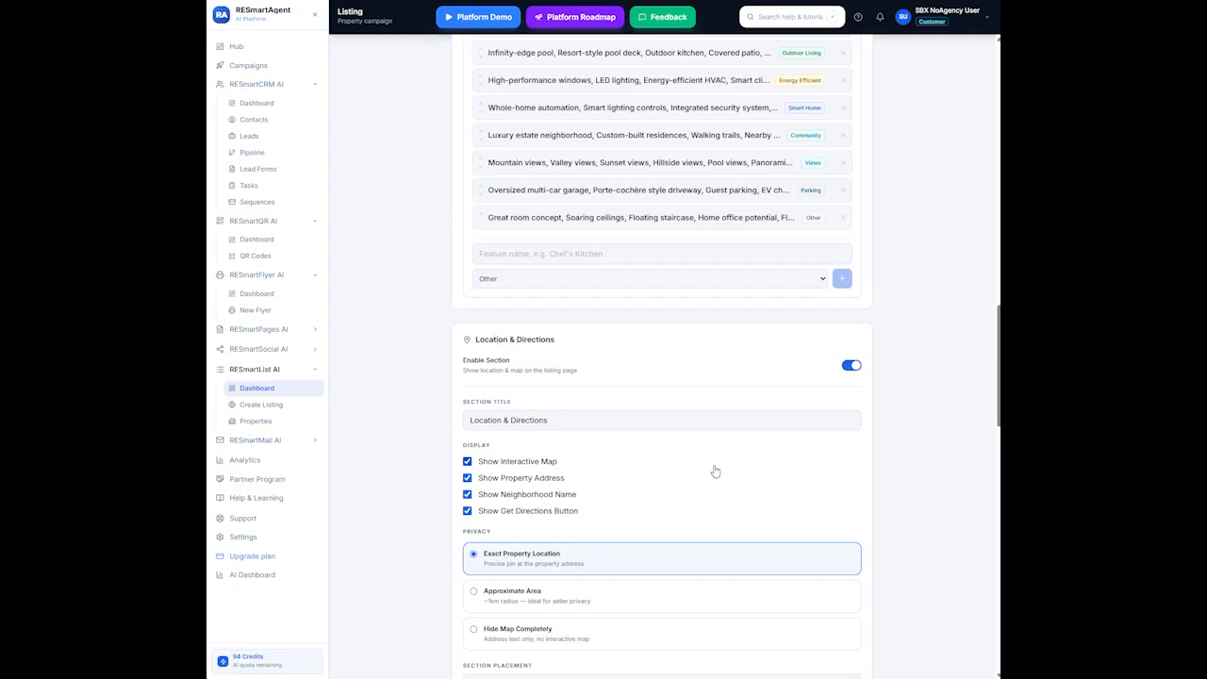
# Toggle Location & Directions off and on, save it, and keep placement After Property Facts
pyautogui.click(848, 366)
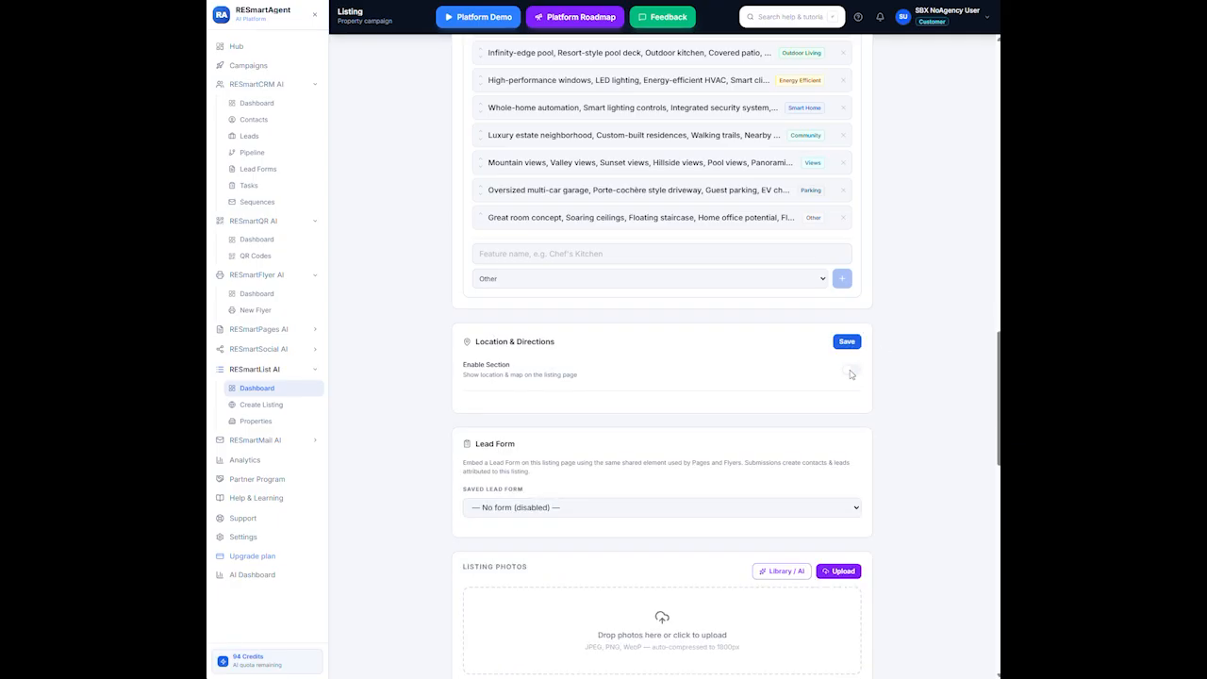
pyautogui.click(851, 370)
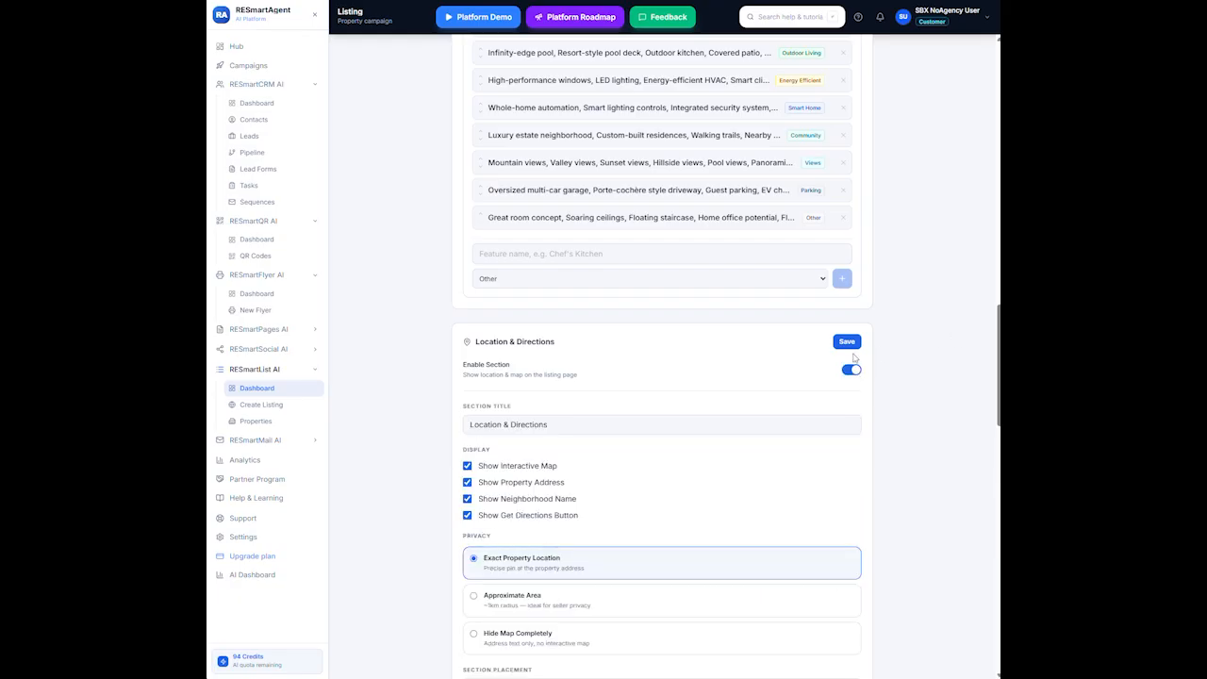
pyautogui.click(847, 343)
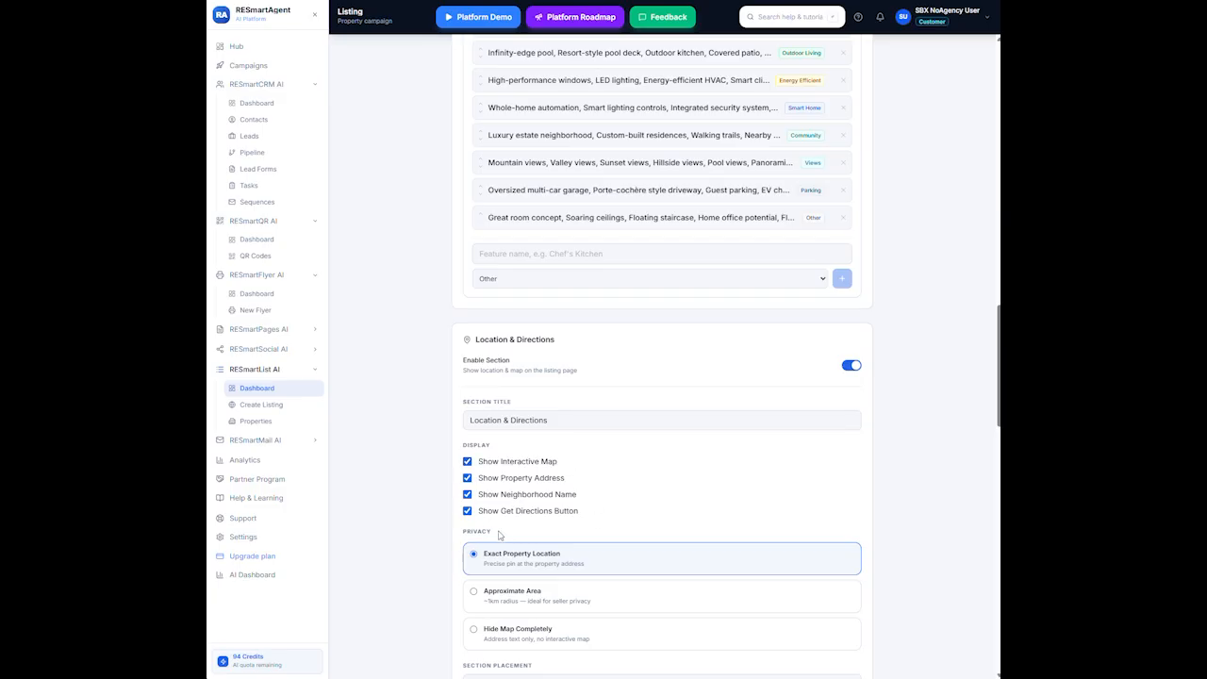
pyautogui.scroll(-3, 660, 509)
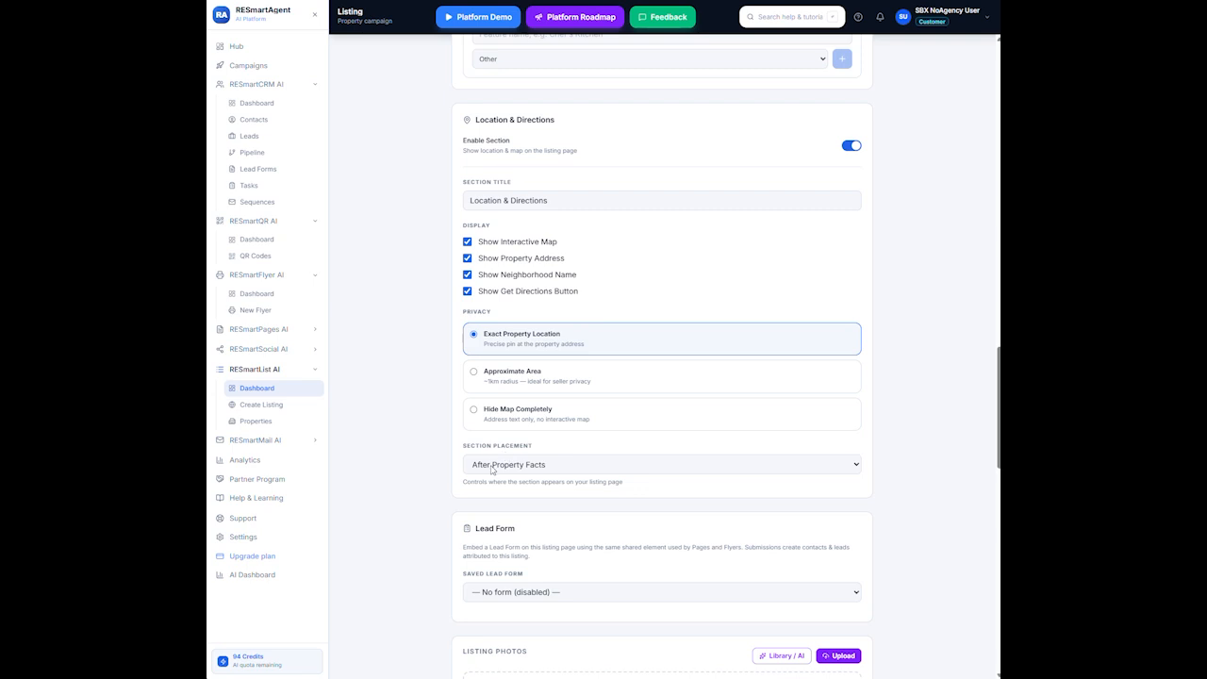
pyautogui.click(854, 467)
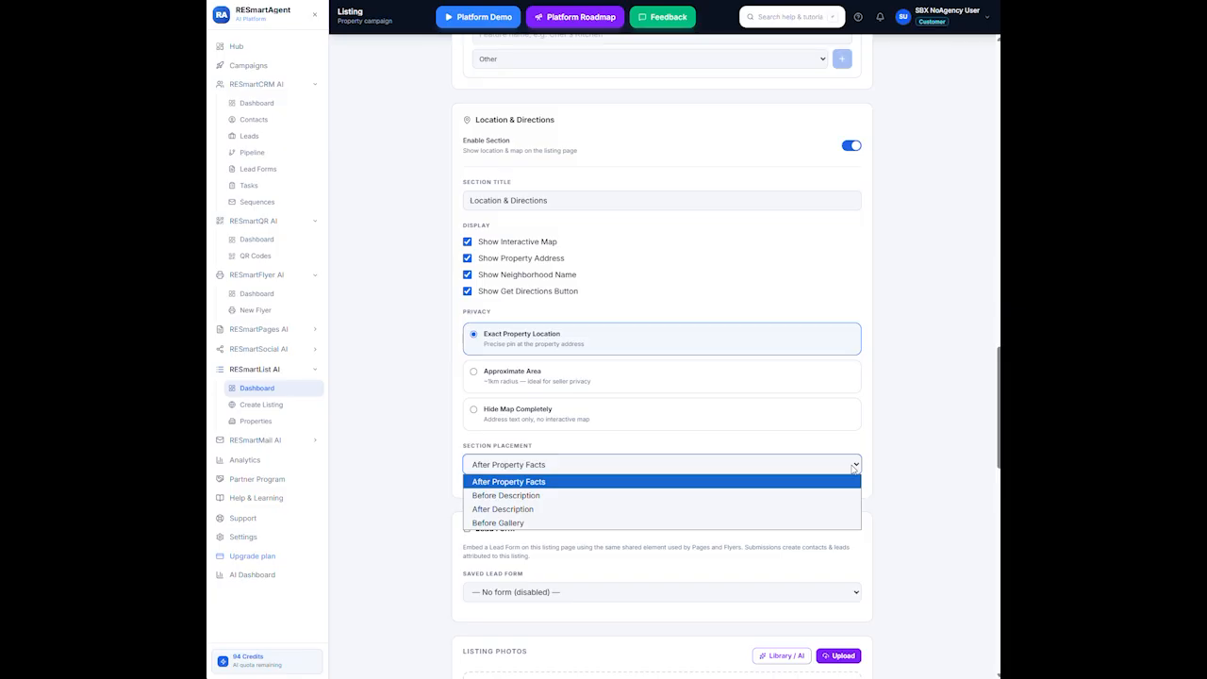
pyautogui.click(551, 482)
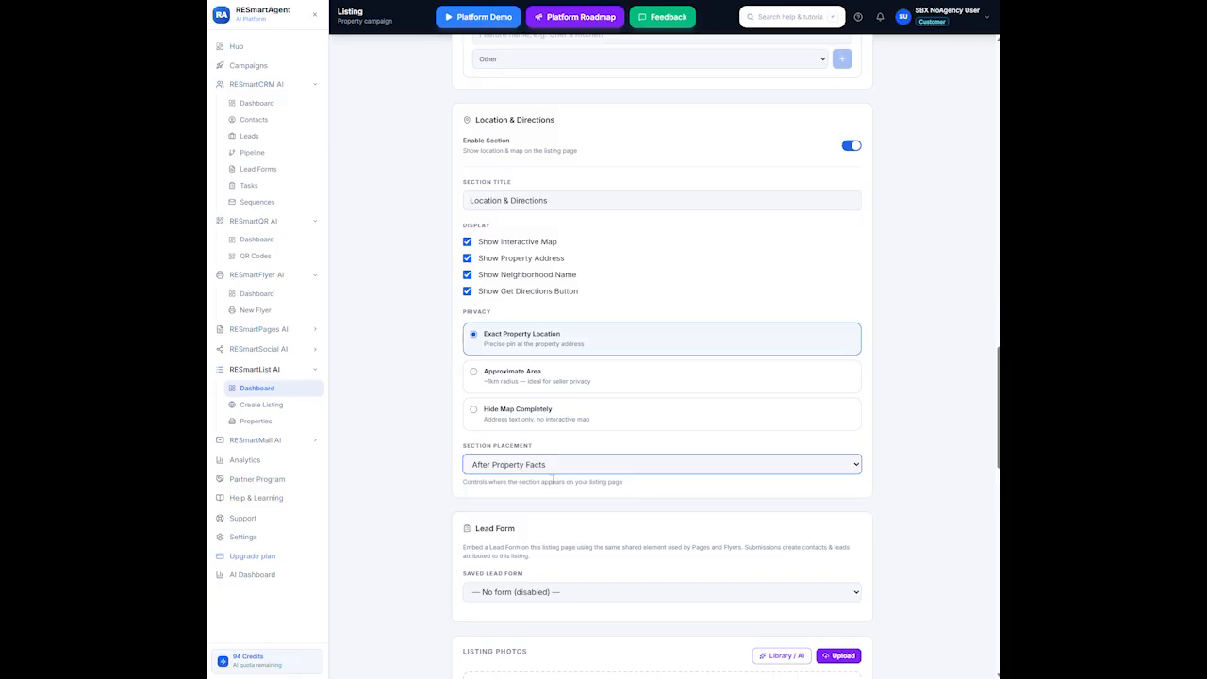
pyautogui.scroll(-3, 594, 566)
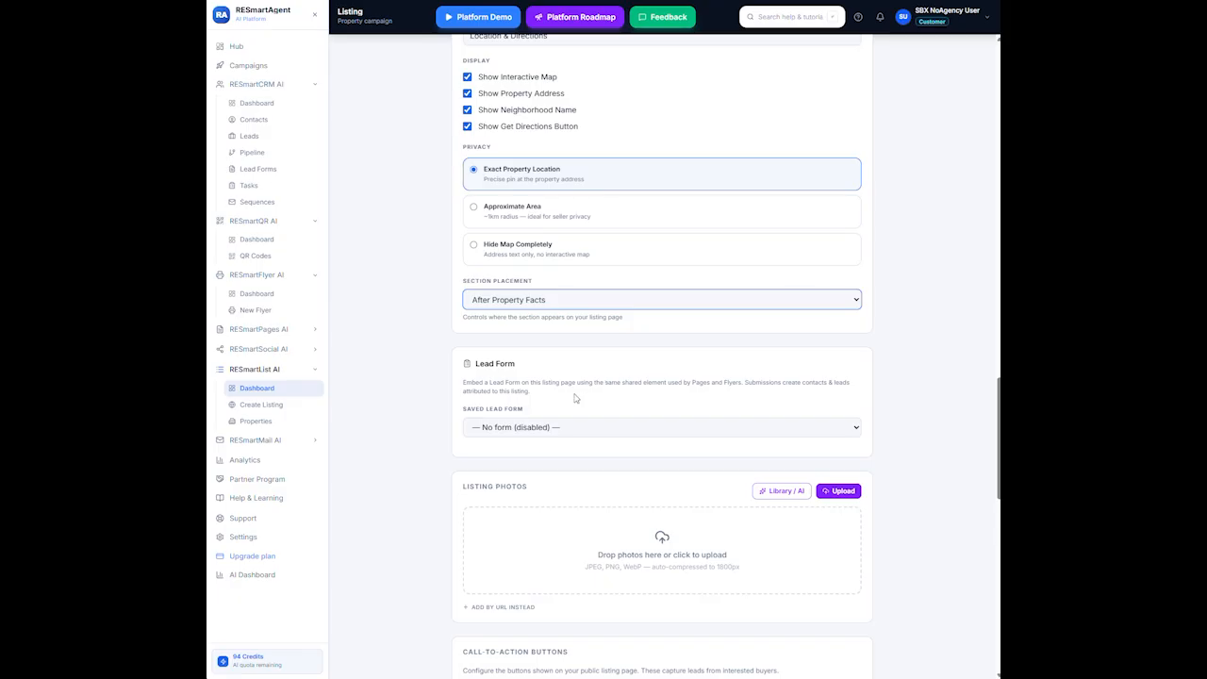
# Open the media library photo picker twice and close it without choosing an image
pyautogui.scroll(-2, 590, 388)
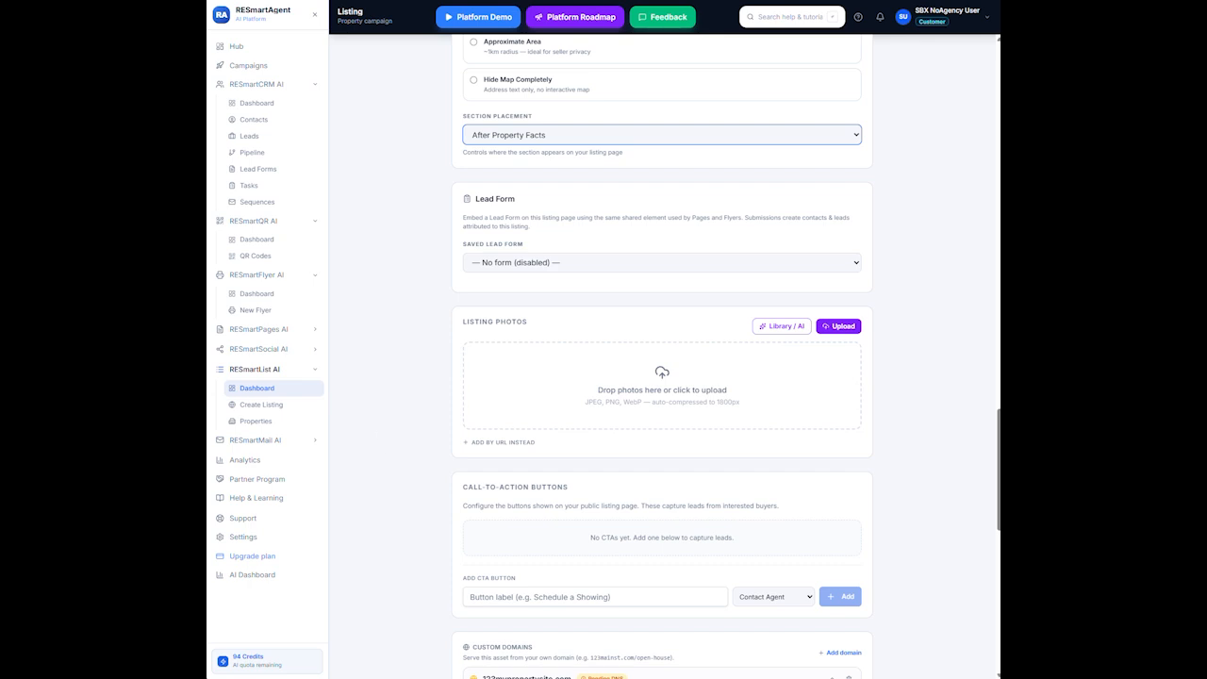
pyautogui.click(781, 326)
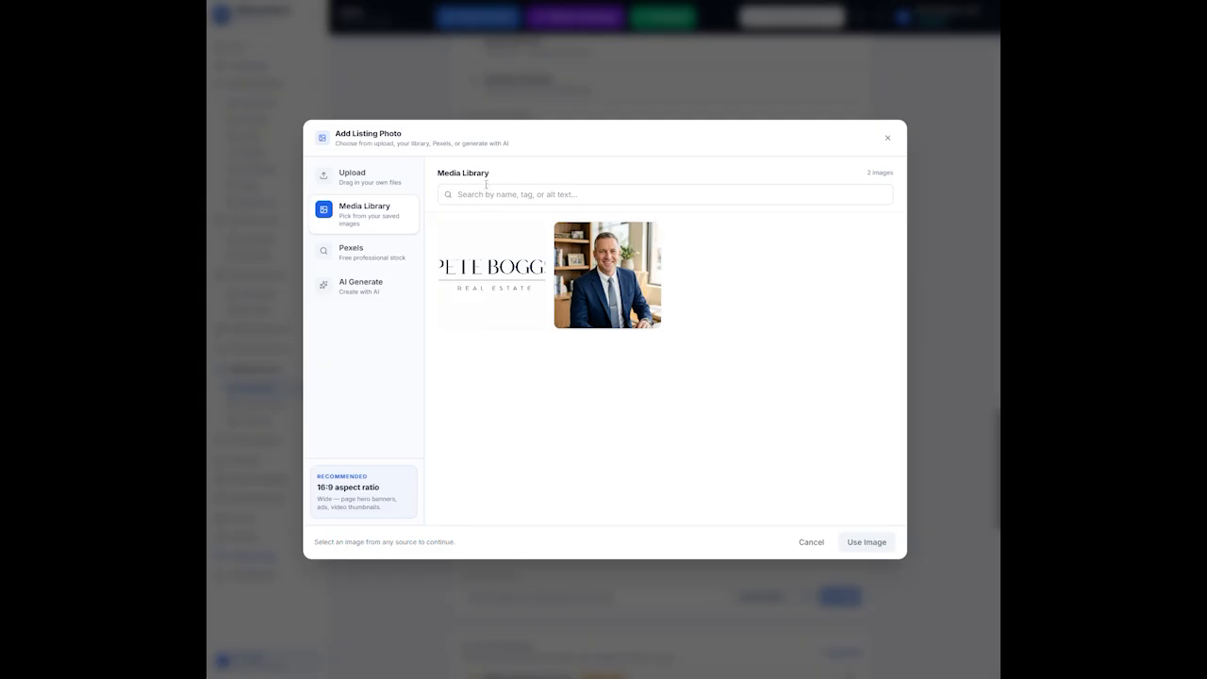
pyautogui.click(813, 544)
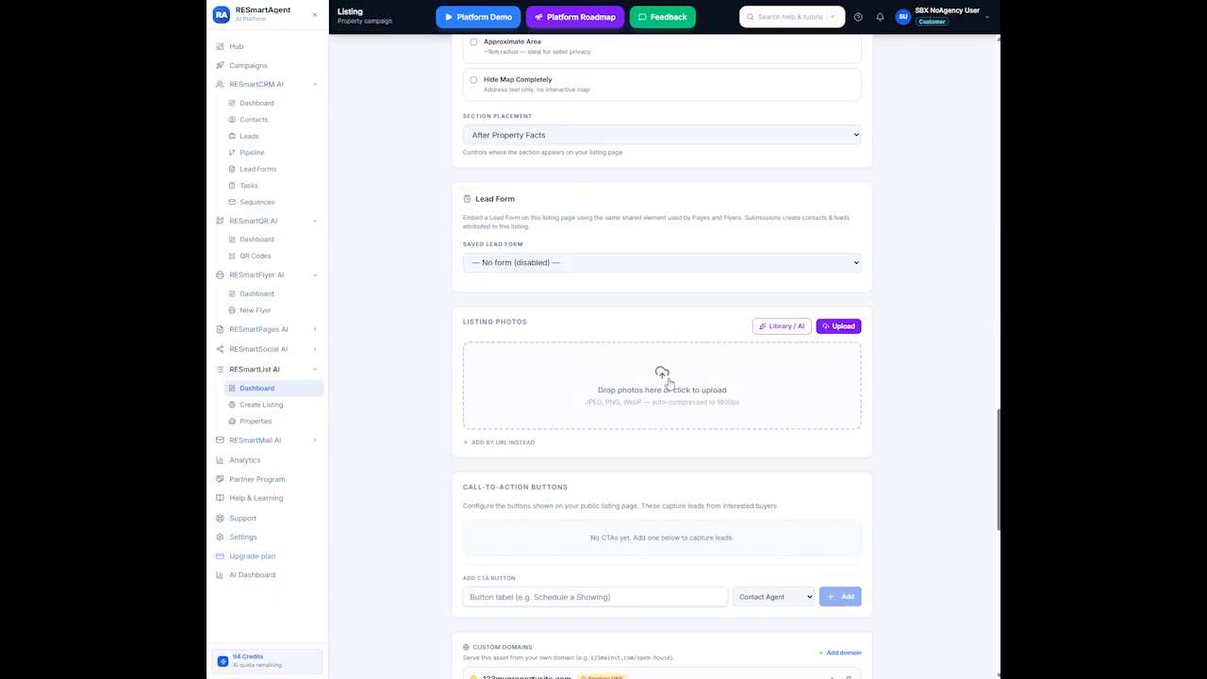
pyautogui.click(781, 326)
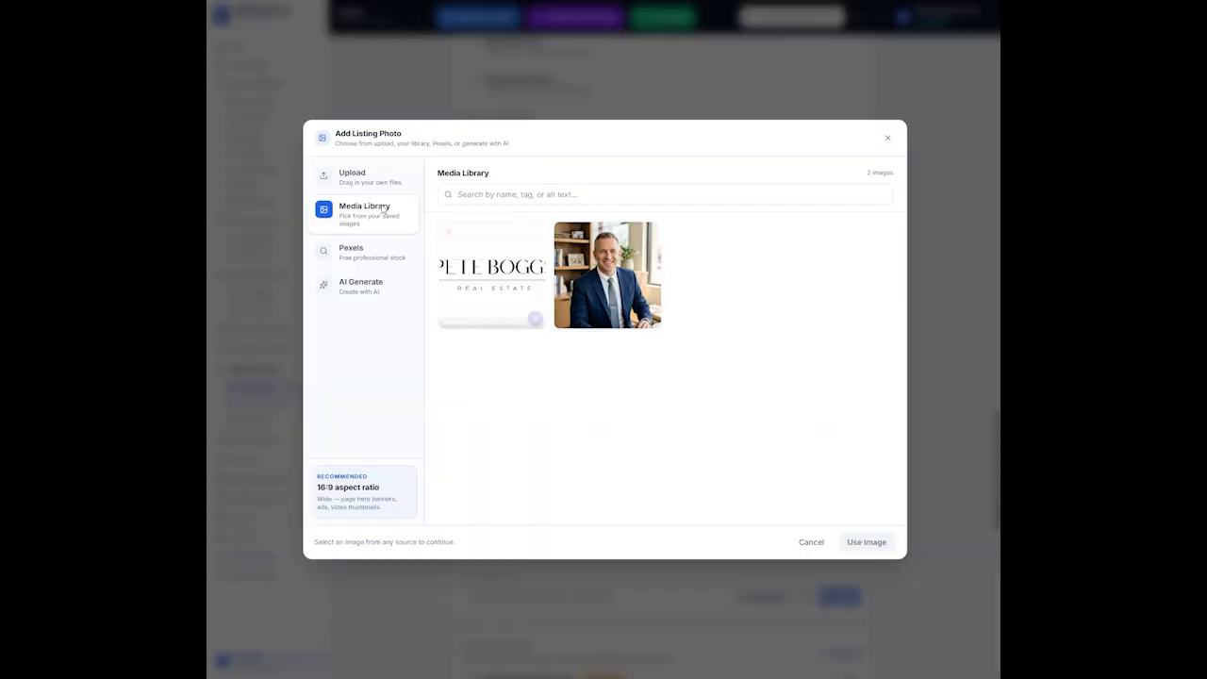
pyautogui.click(813, 541)
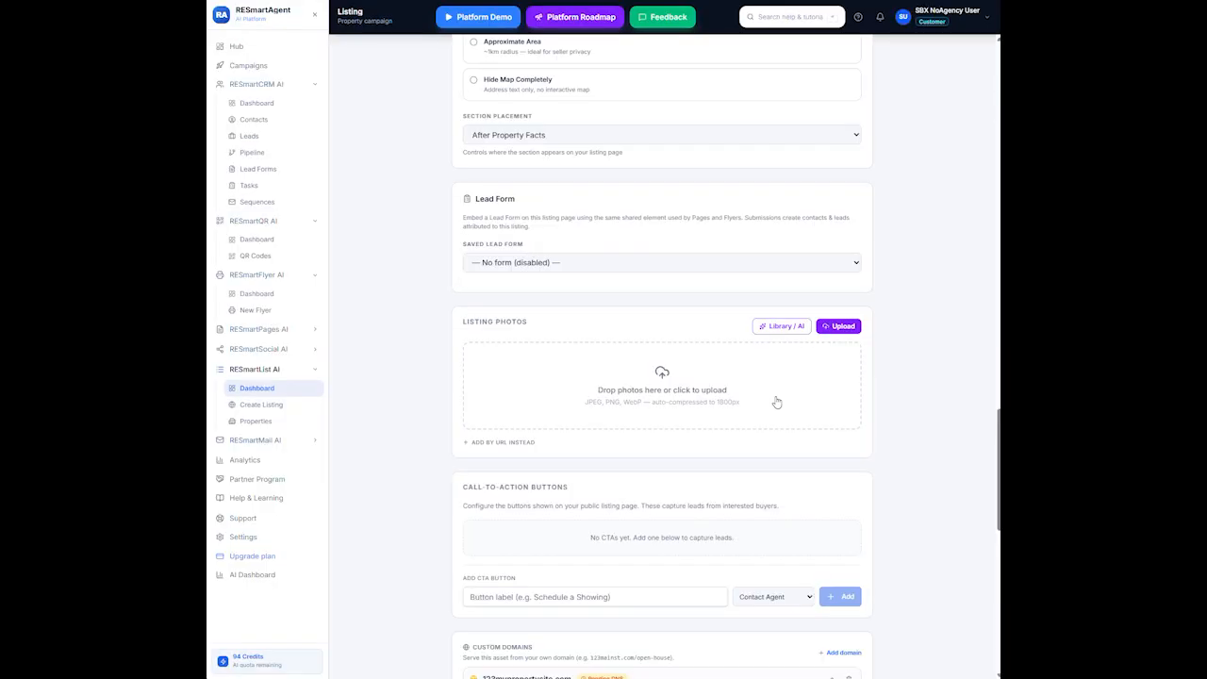
# Upload generated-image-1 through generated-image-14 from local files as listing photos
pyautogui.click(662, 373)
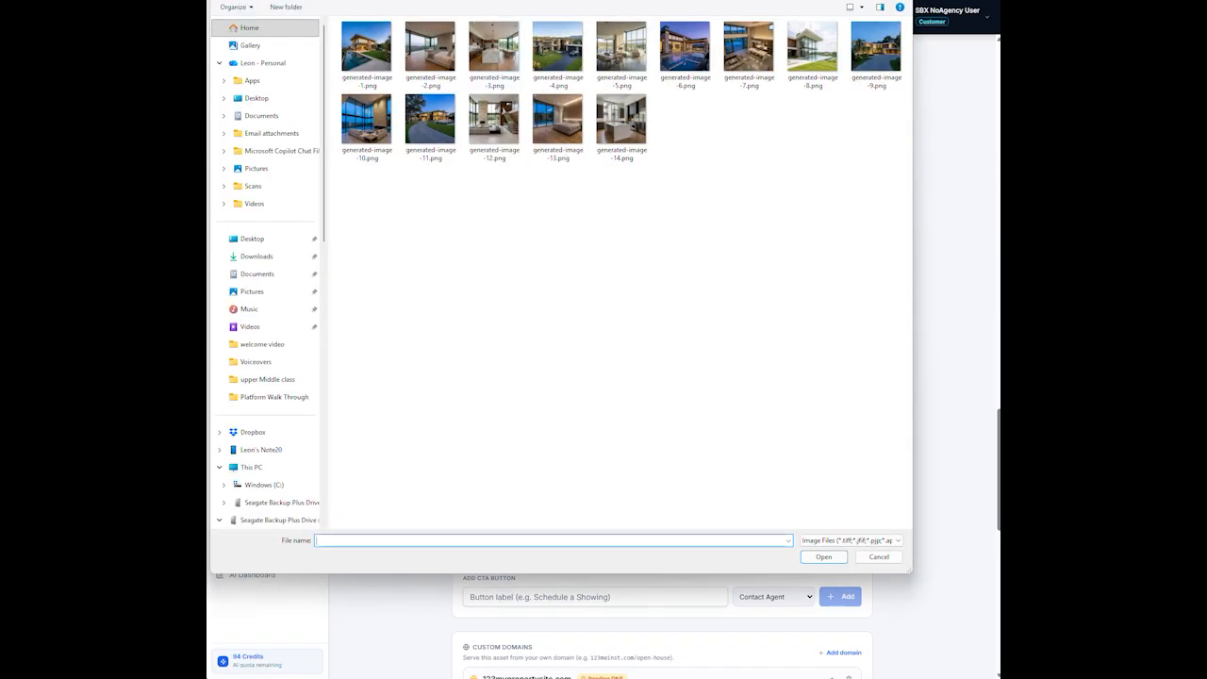
pyautogui.click(367, 47)
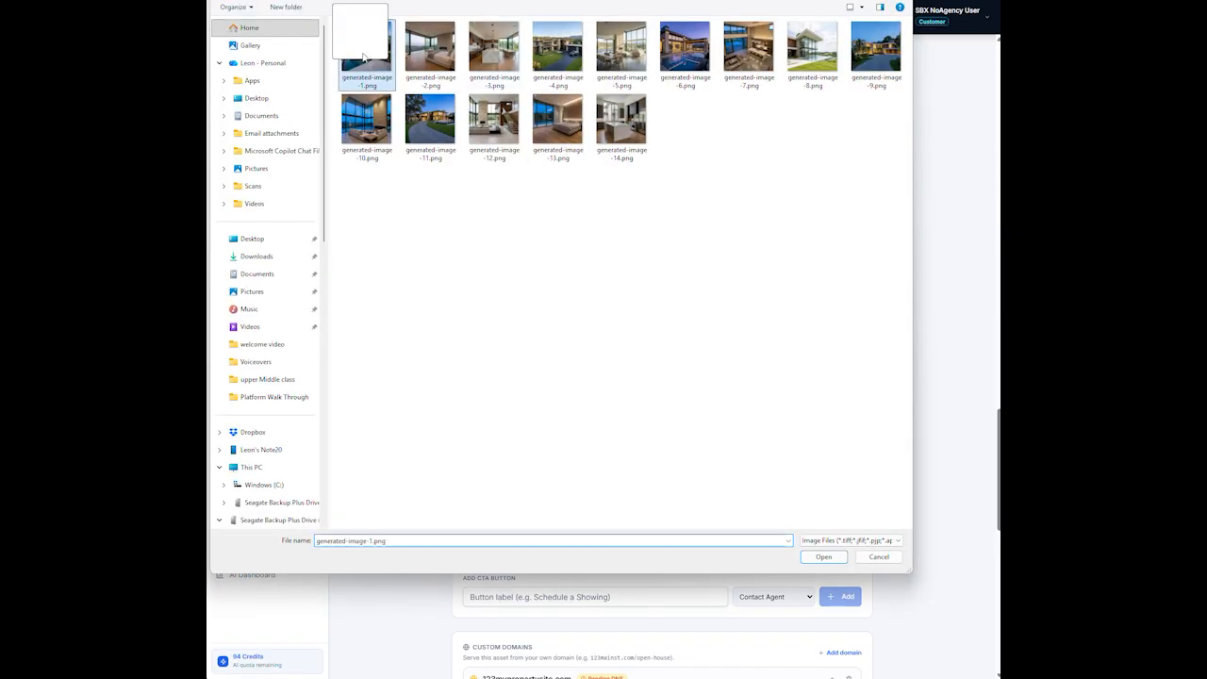
pyautogui.click(630, 135)
pyautogui.hotkey('ctrl', 'a')
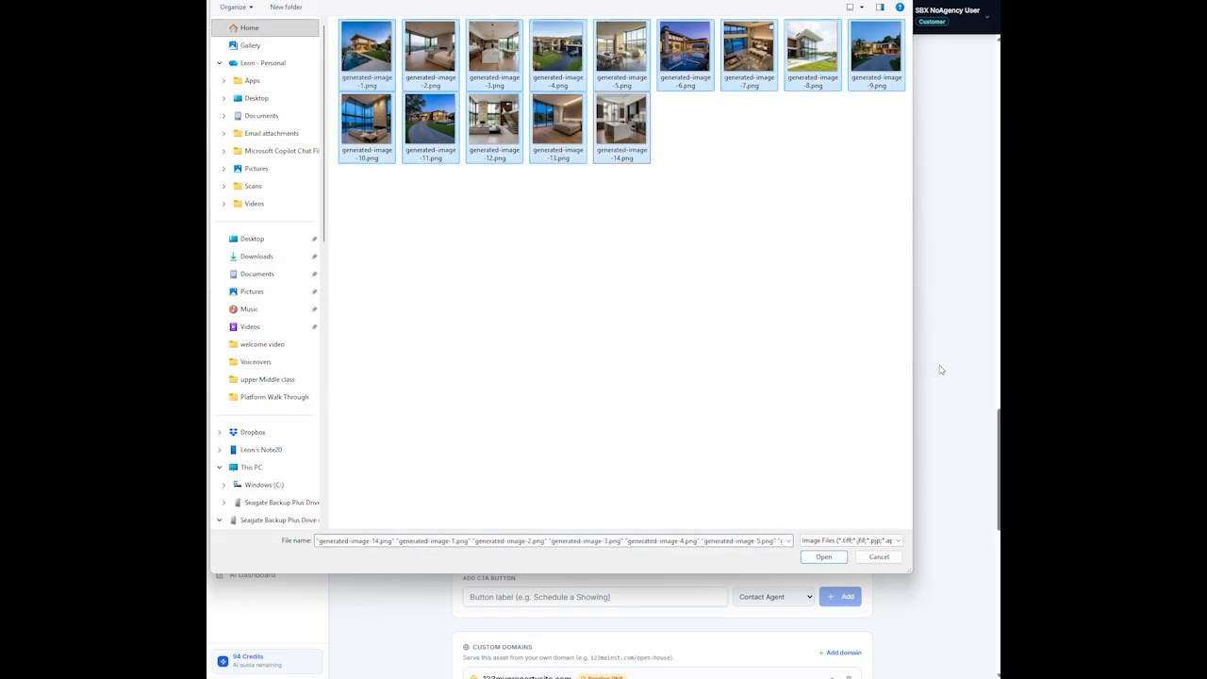
pyautogui.click(823, 556)
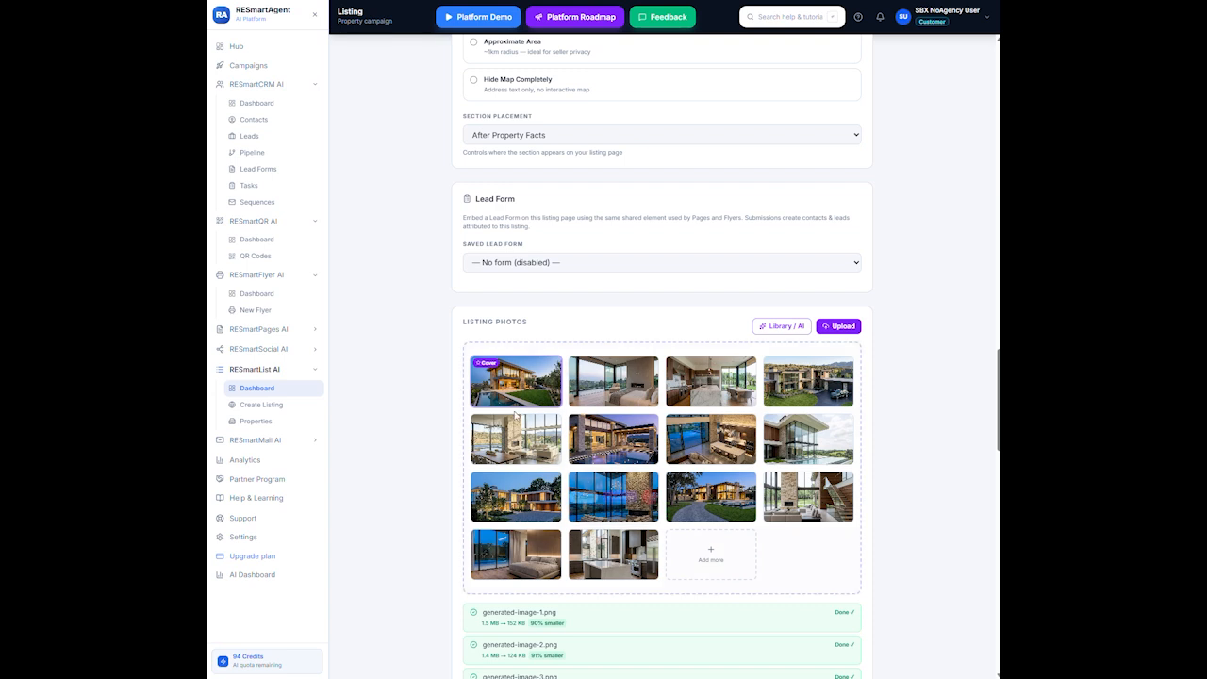
# Make the dusk driveway exterior in row 3, column 3 the cover photo
pyautogui.moveTo(552, 370)
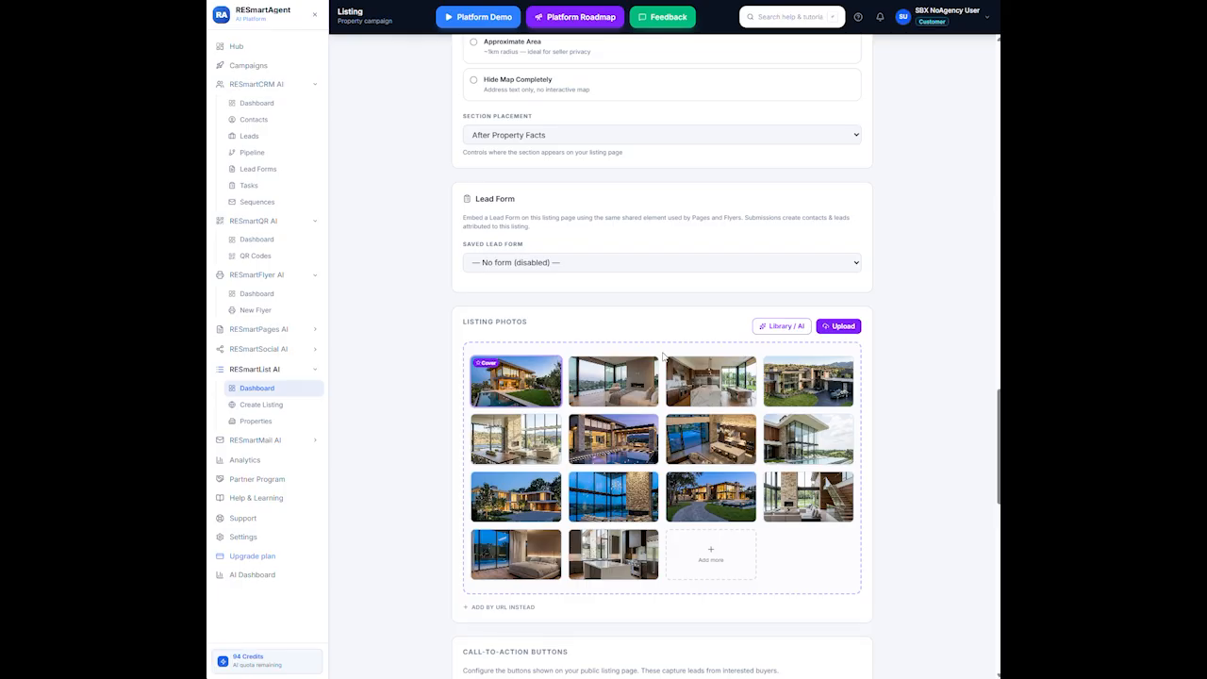
pyautogui.moveTo(698, 505)
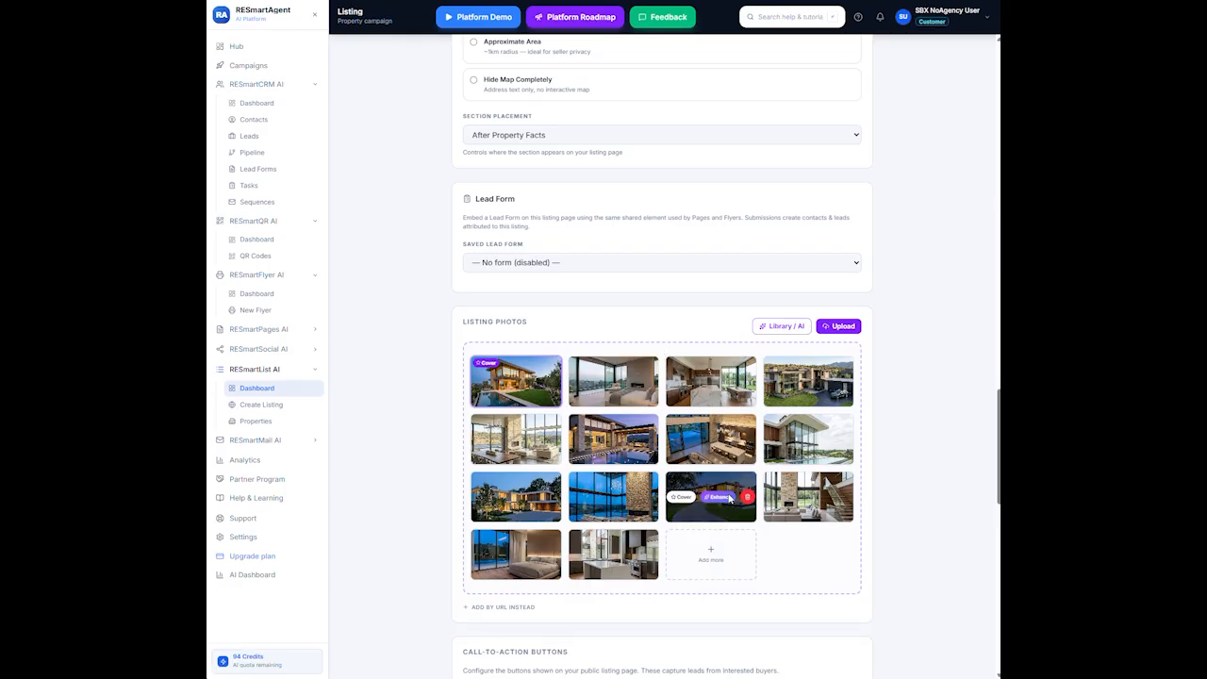
pyautogui.click(681, 505)
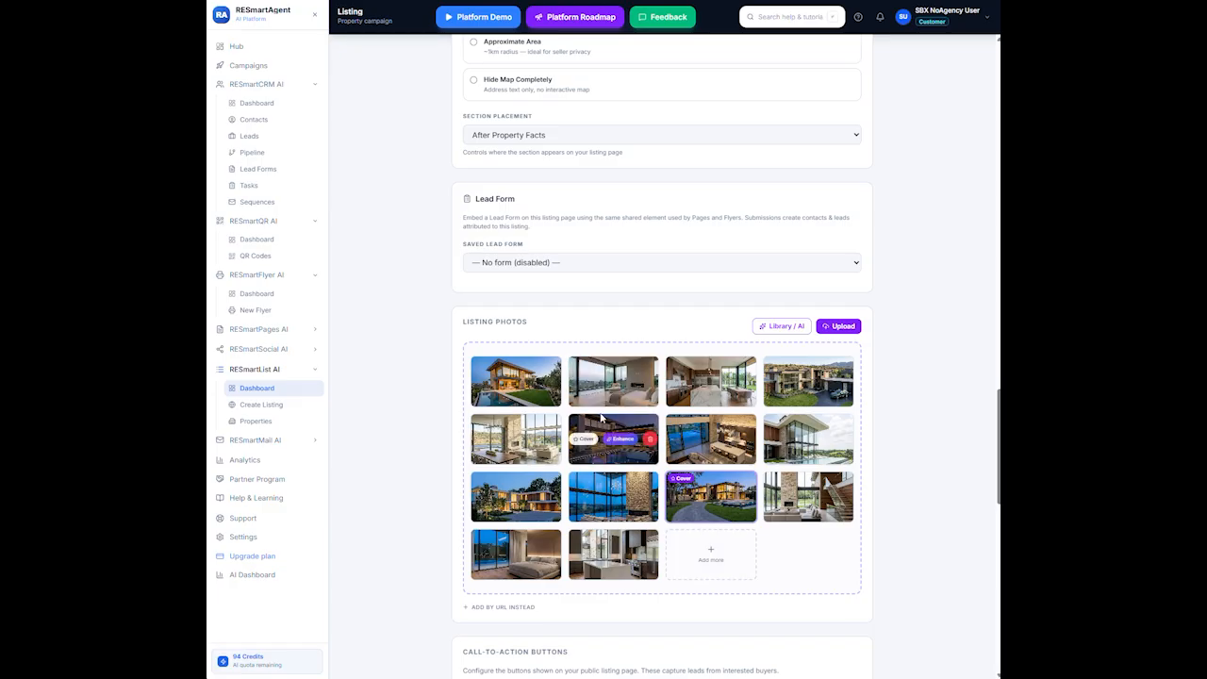
# Open AI Photo Enhance for the first photo to show presets like Twilight Luxury
pyautogui.moveTo(645, 377)
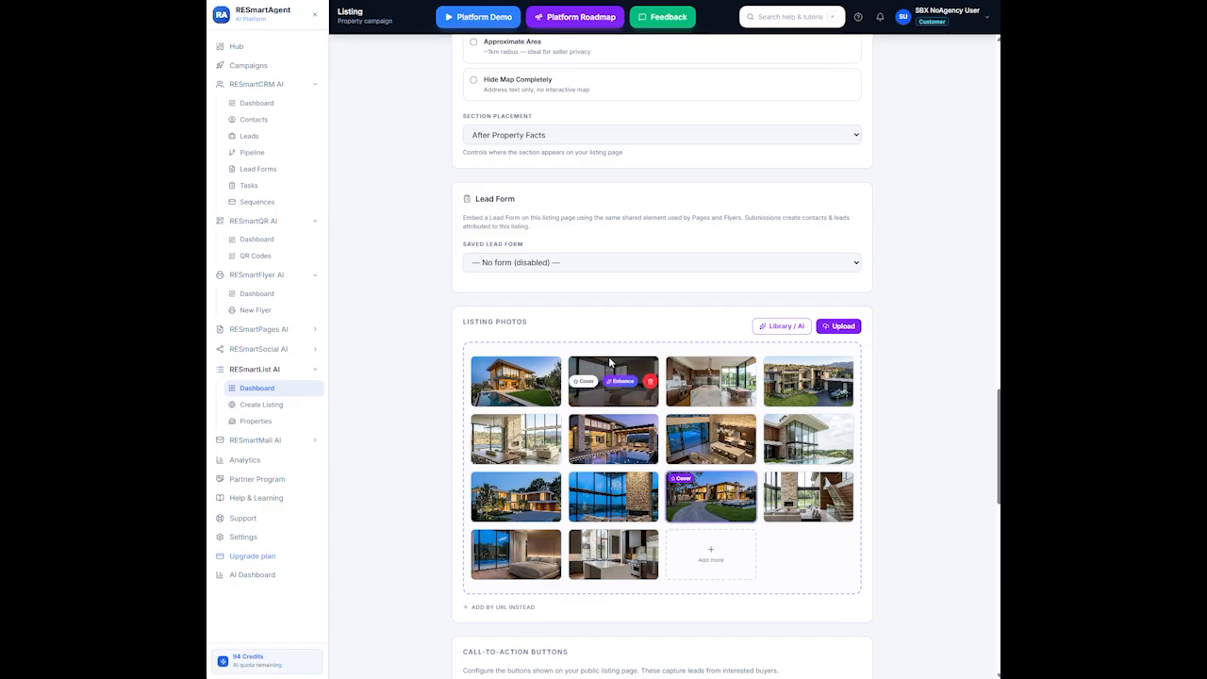
pyautogui.moveTo(514, 388)
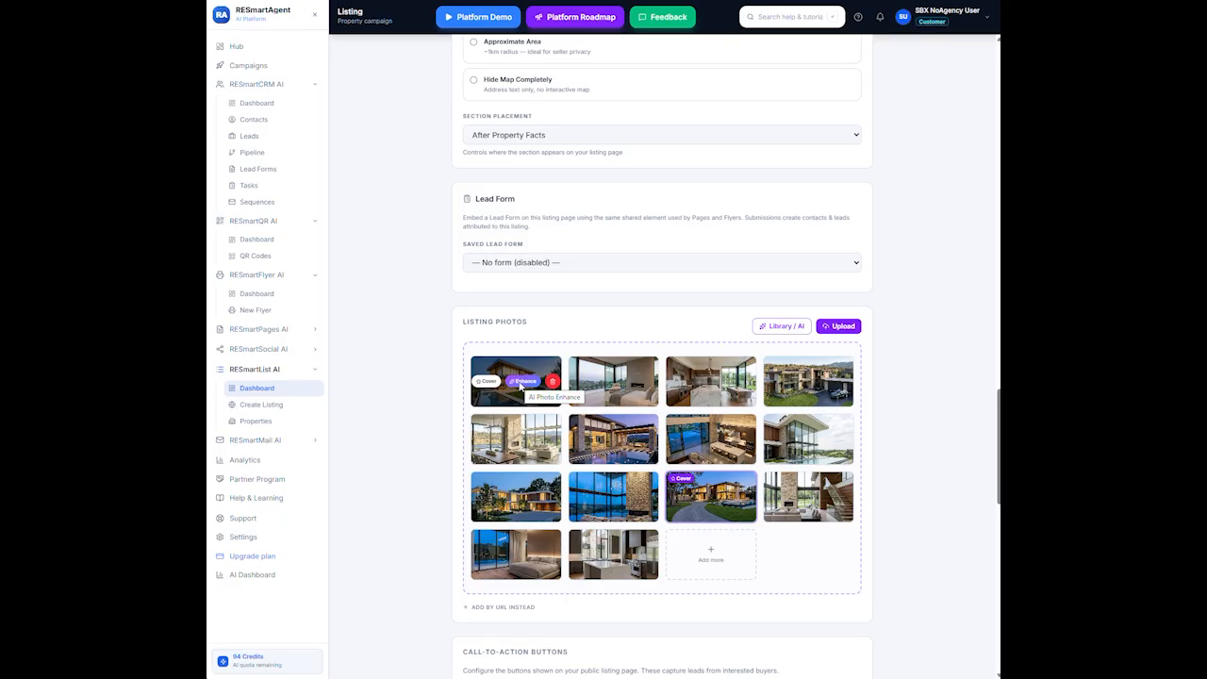
pyautogui.click(520, 382)
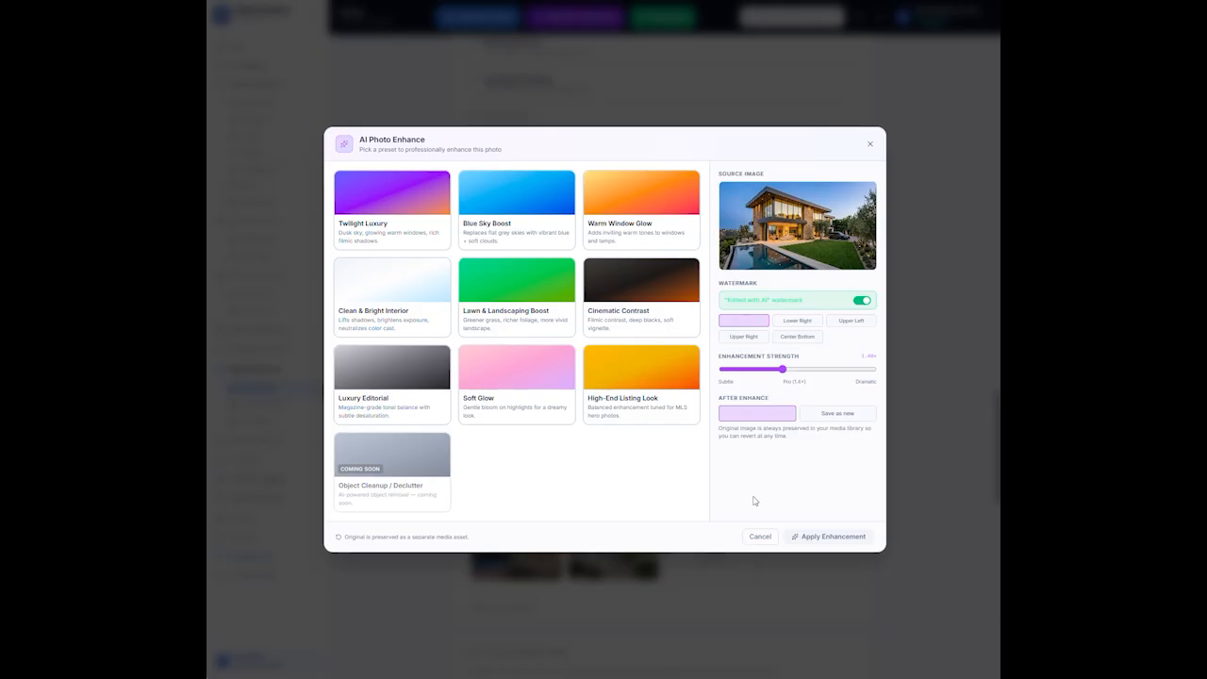
# Cancel the enhance dialog and add a 'Schedule A Showing' CTA with the Request Showing action
pyautogui.click(766, 541)
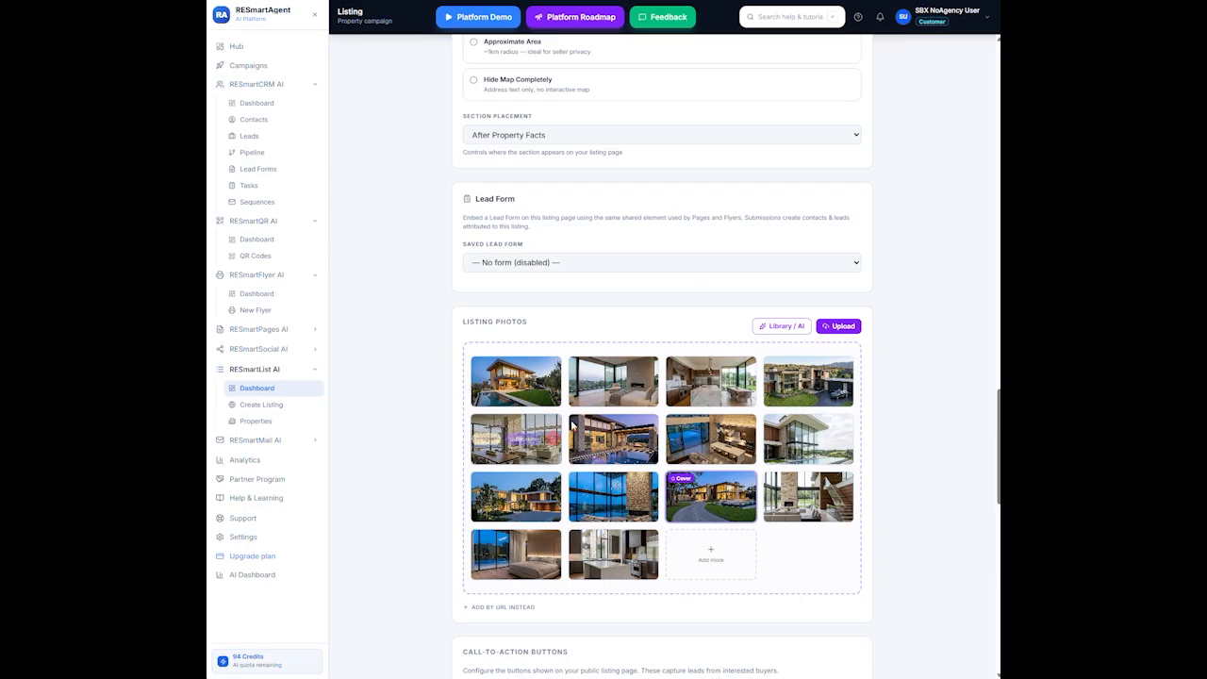
pyautogui.scroll(-5, 617, 471)
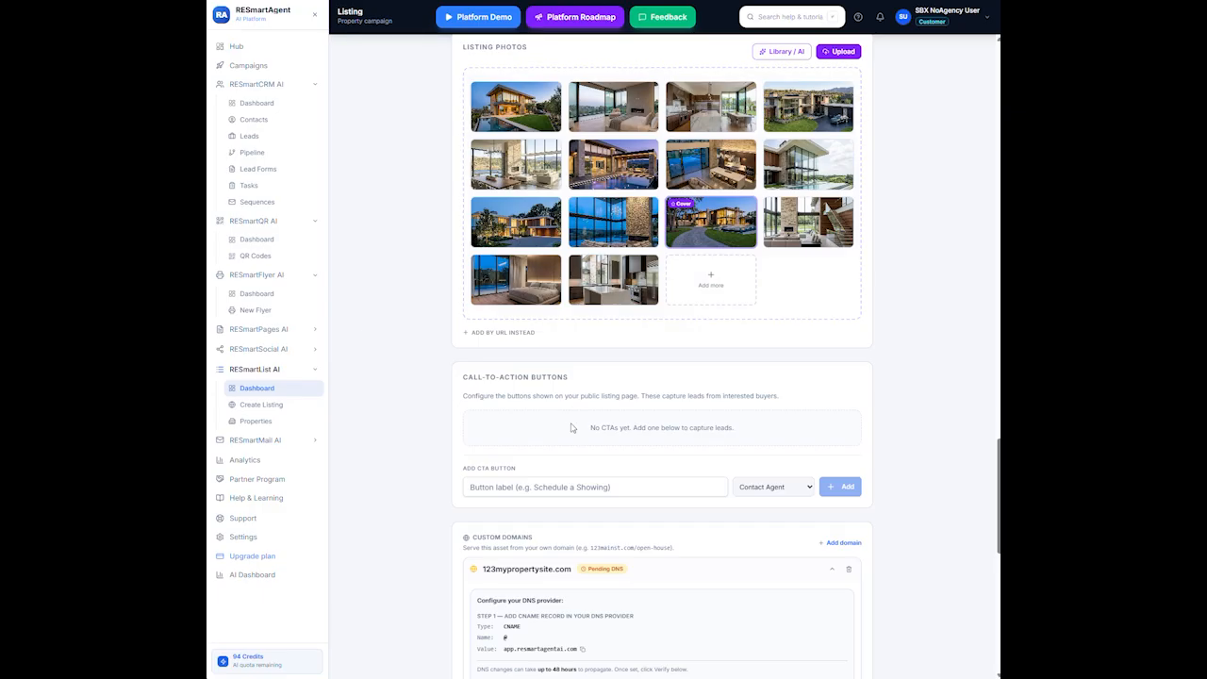
pyautogui.click(574, 487)
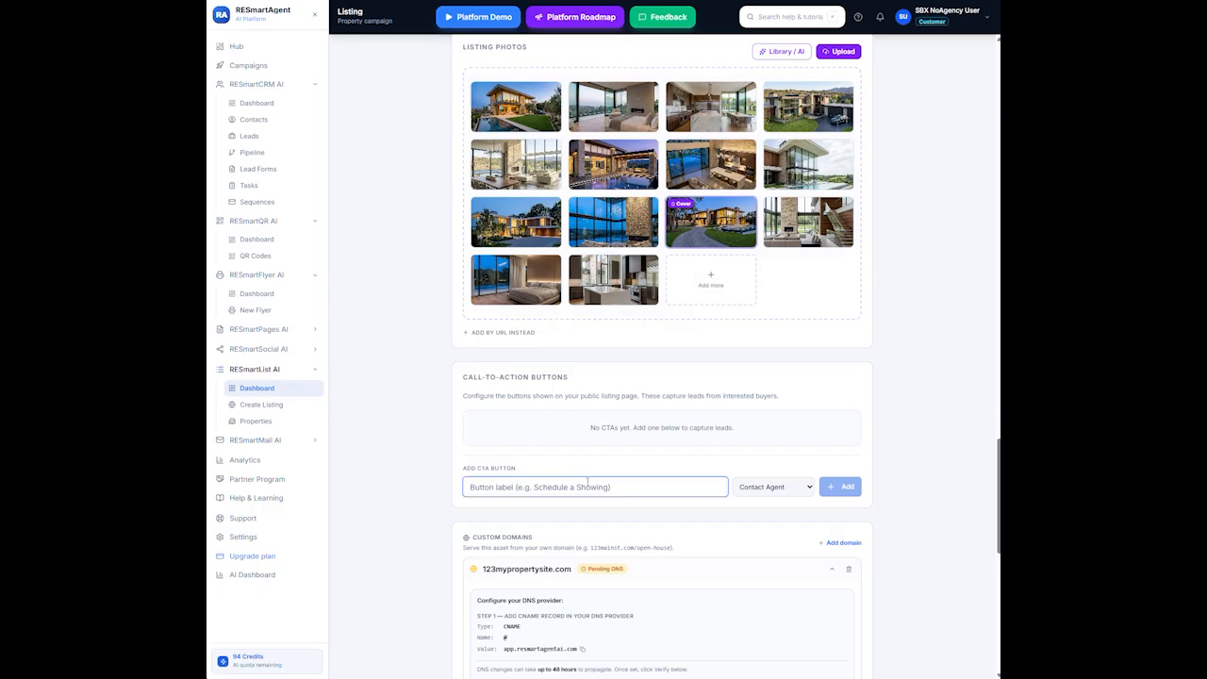
pyautogui.write('S')
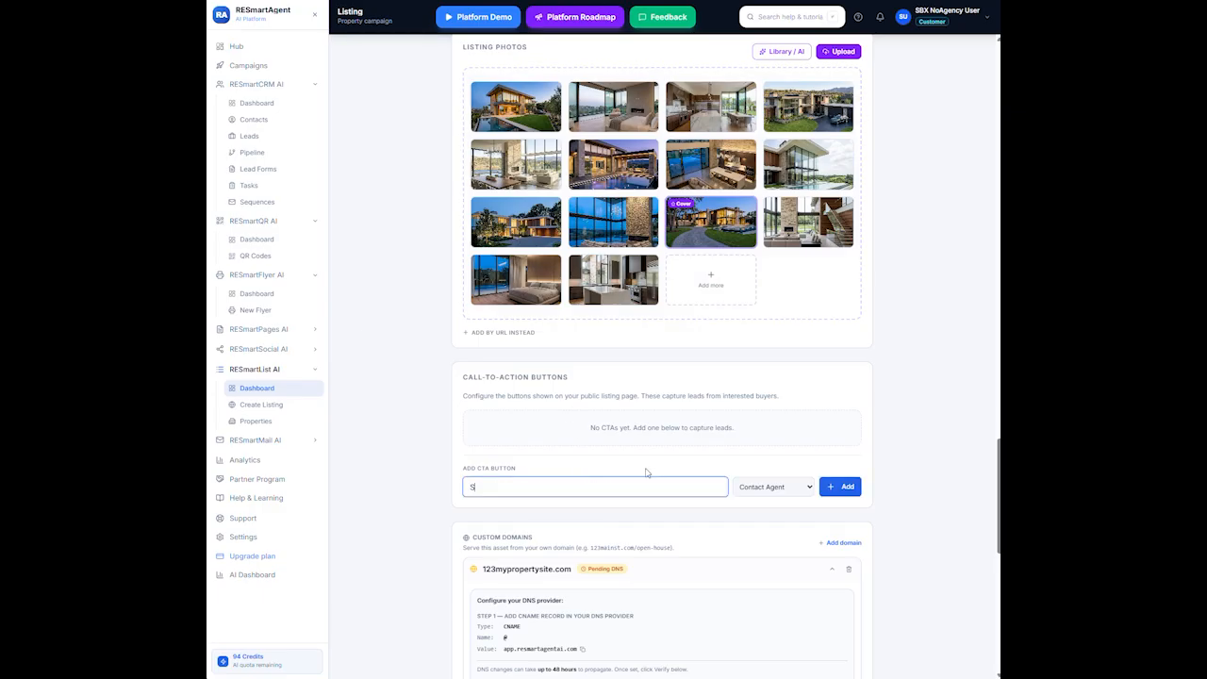
pyautogui.write('chedule A Showing')
pyautogui.click(805, 492)
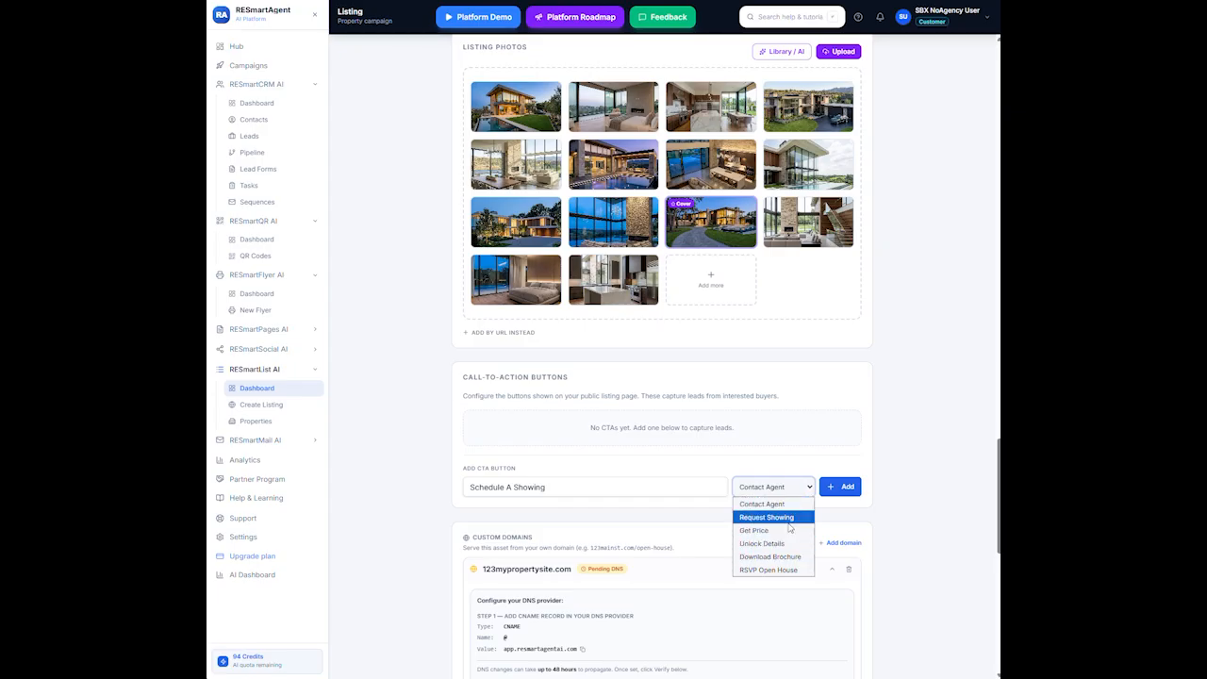
pyautogui.click(789, 518)
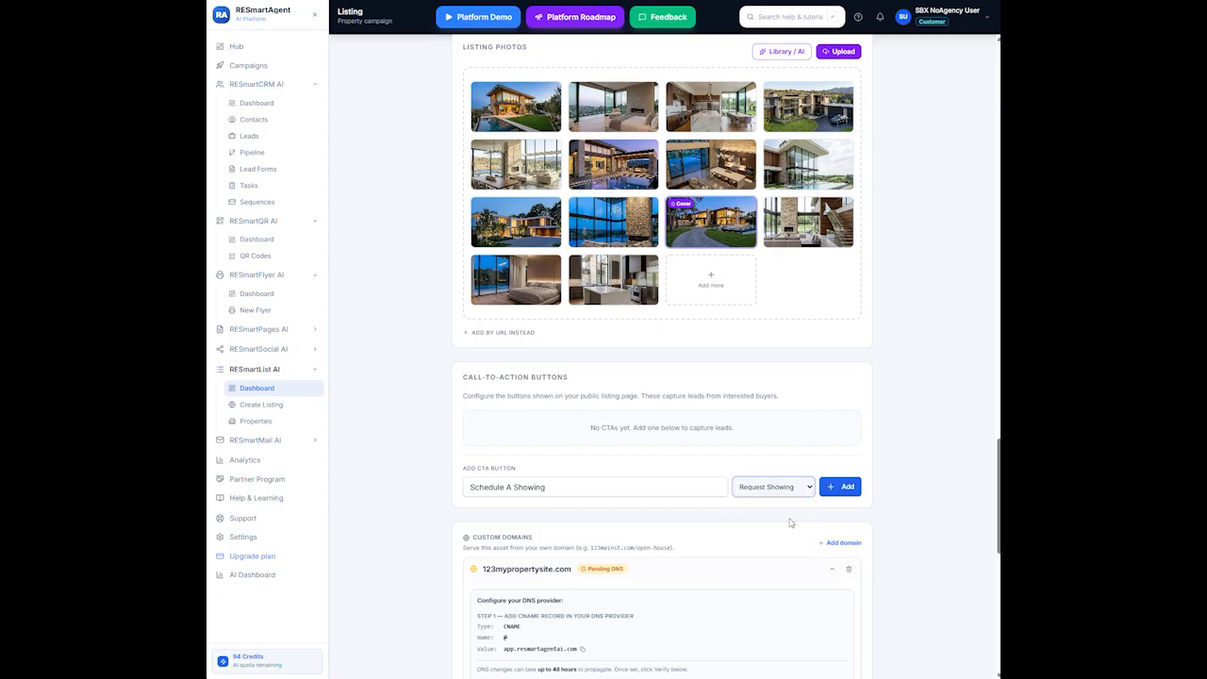
pyautogui.click(837, 490)
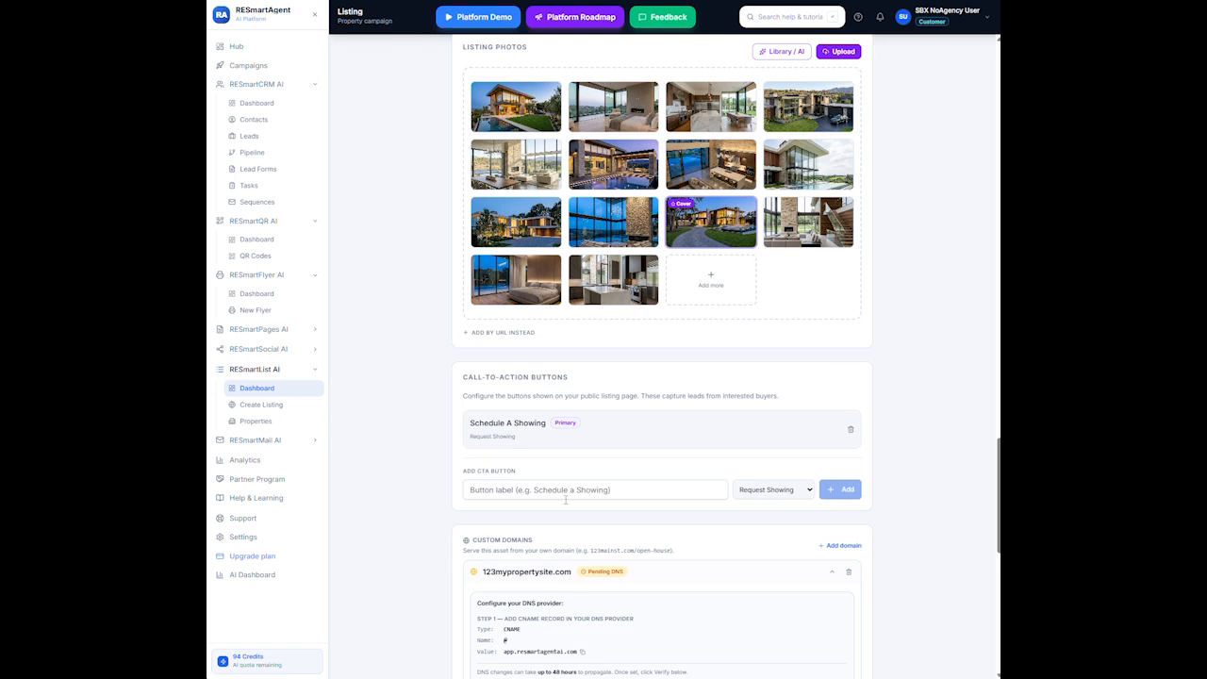
# Save the listing's content changes
pyautogui.scroll(-3, 639, 466)
pyautogui.scroll(10, 641, 463)
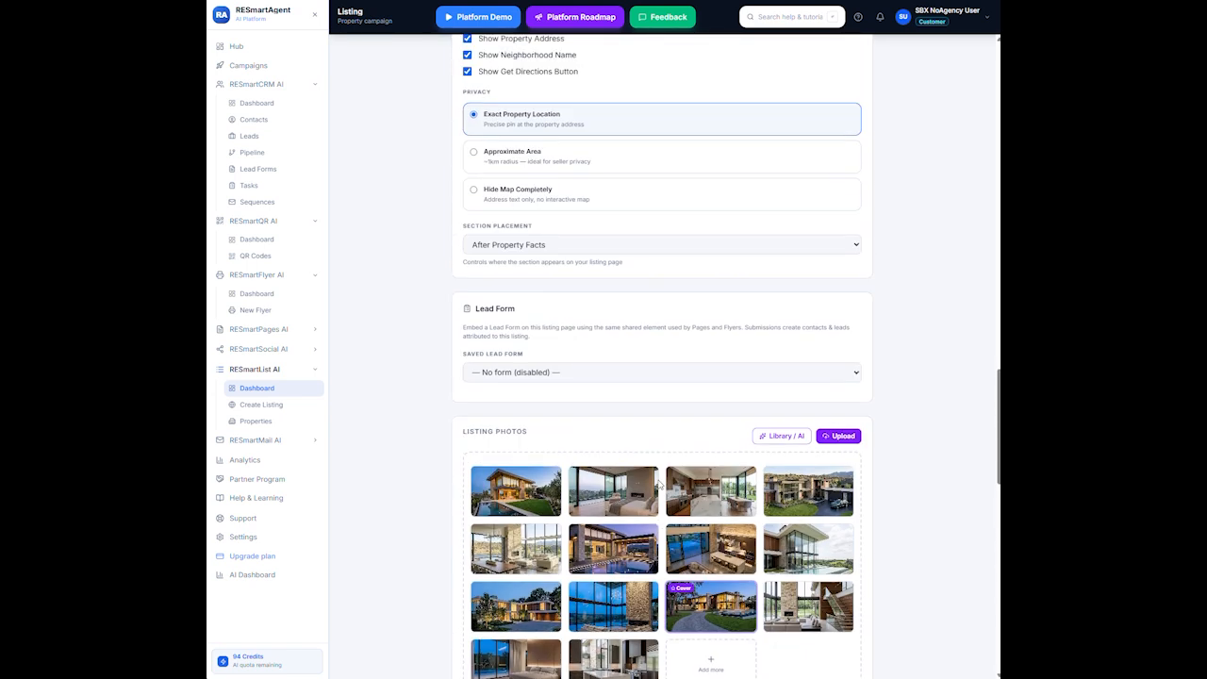
pyautogui.scroll(6, 669, 491)
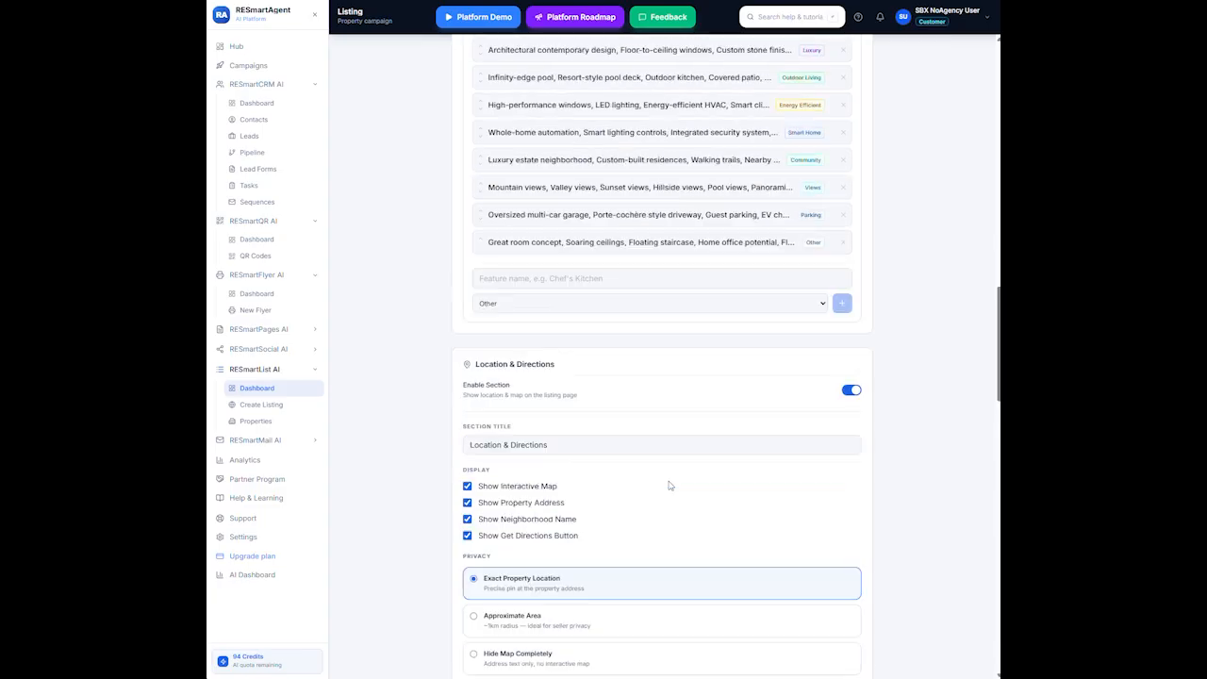
pyautogui.scroll(1, 671, 482)
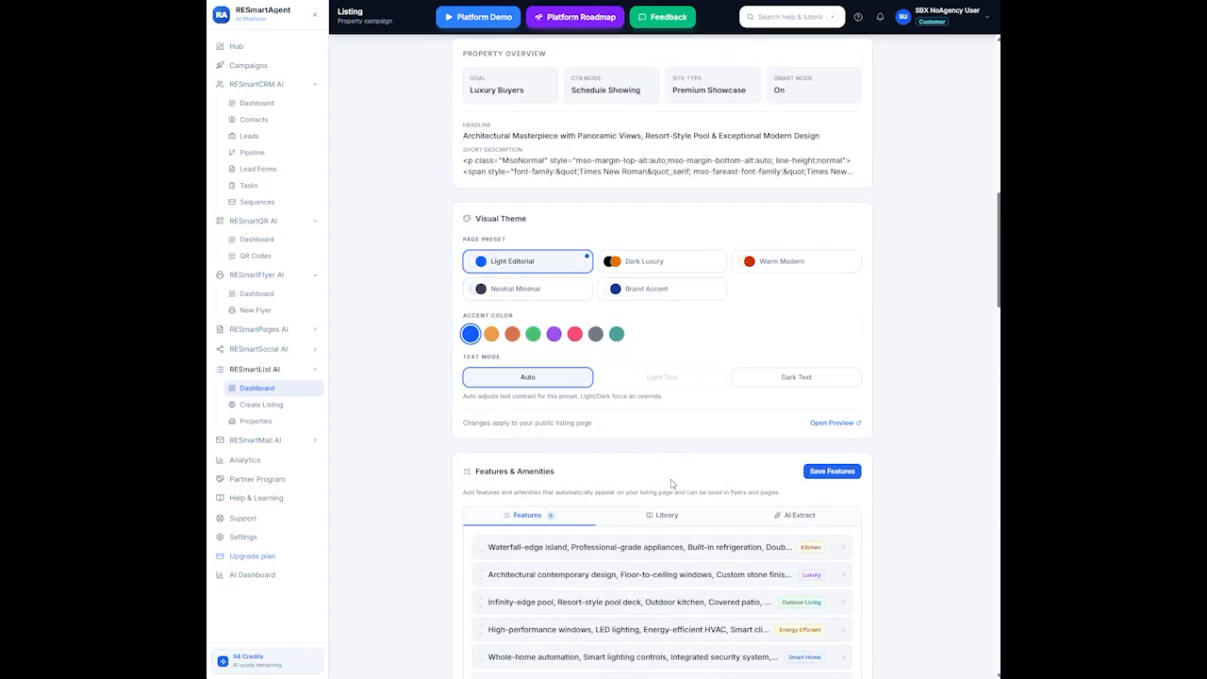
pyautogui.scroll(3, 671, 482)
pyautogui.scroll(5, 672, 485)
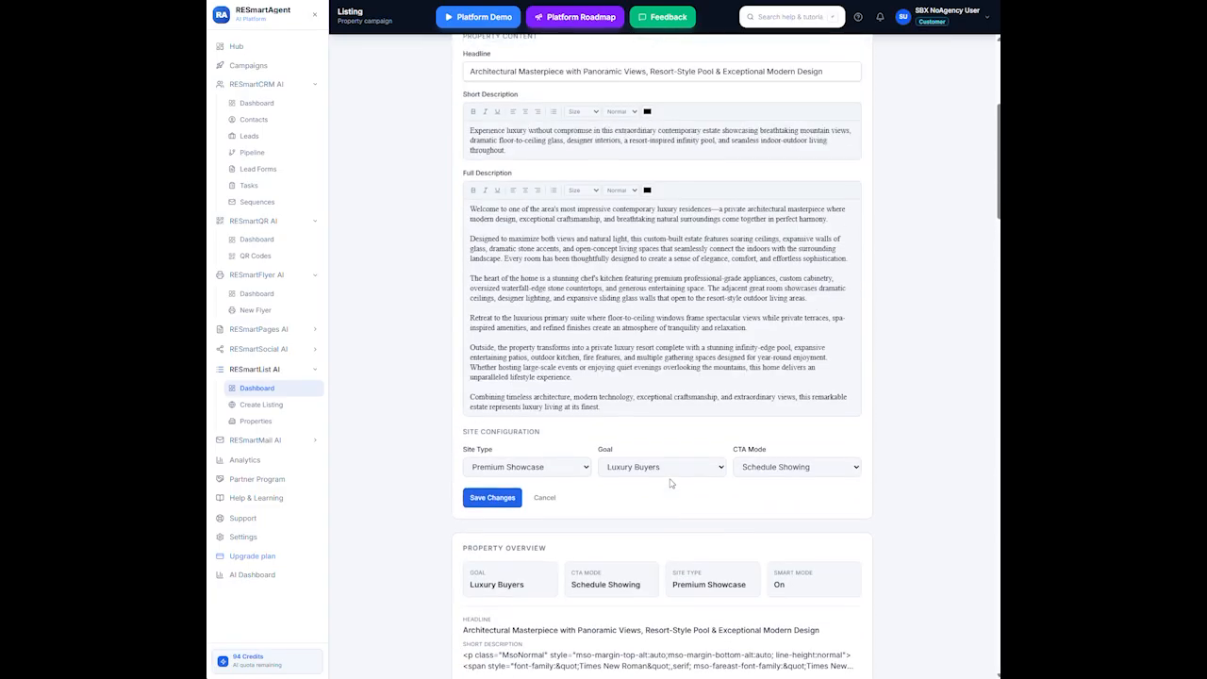
pyautogui.scroll(-2, 669, 469)
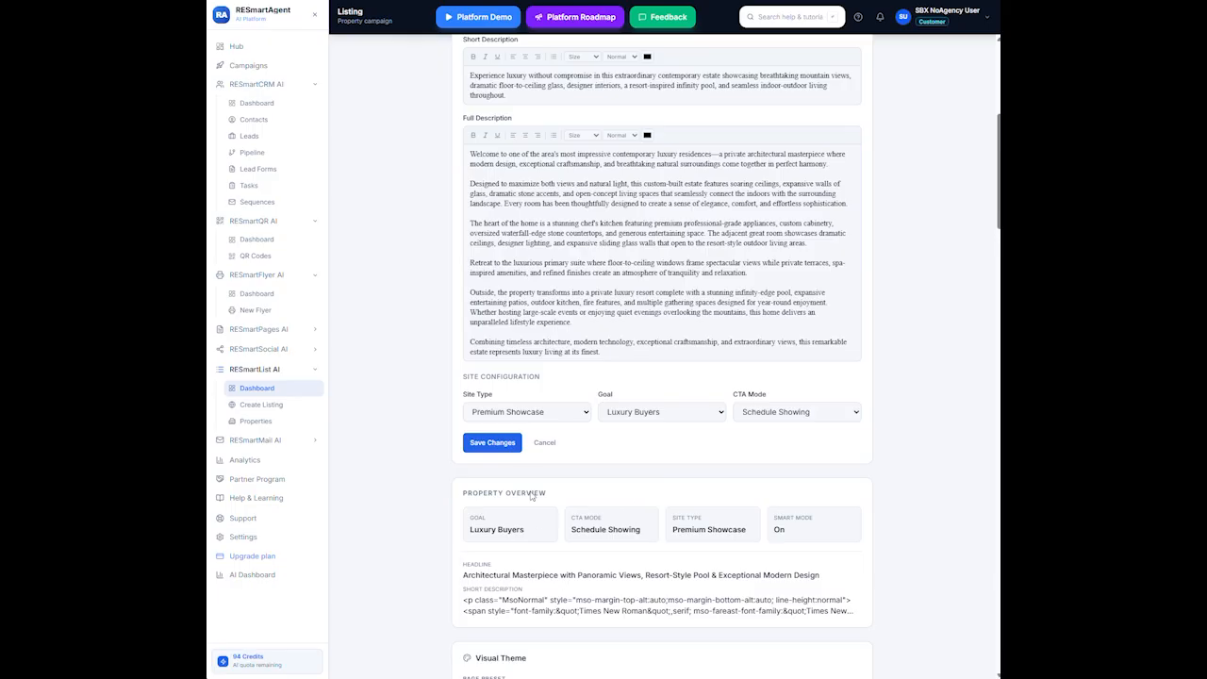
pyautogui.click(491, 446)
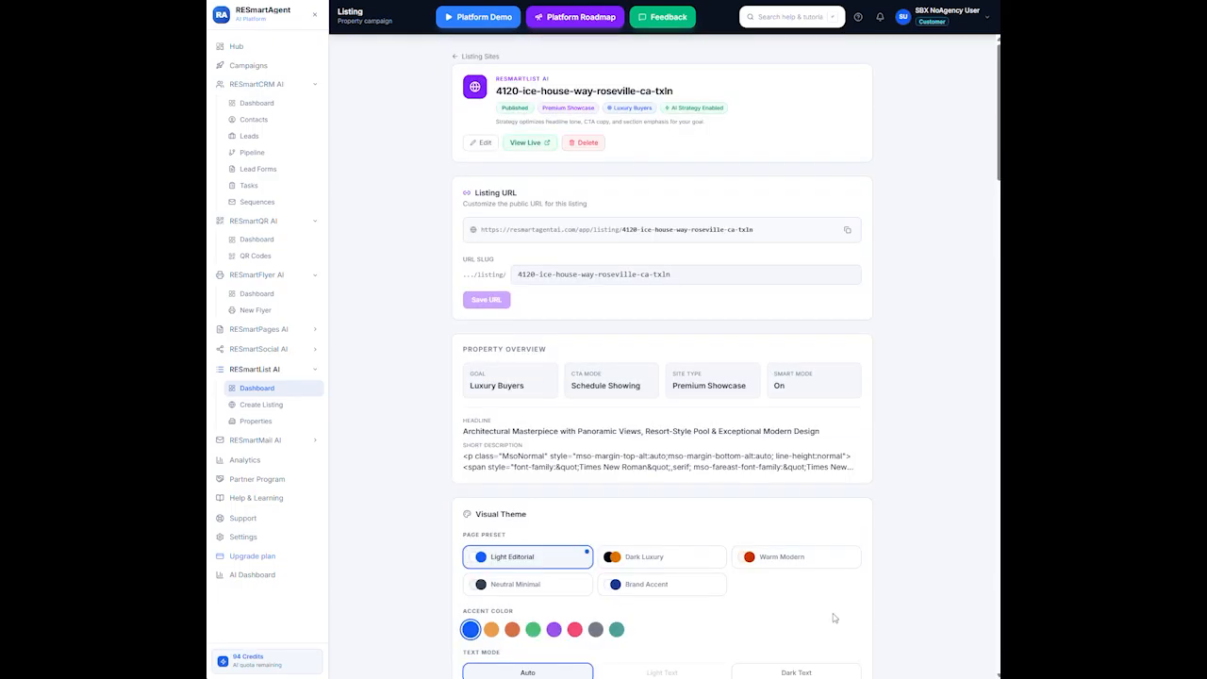
pyautogui.scroll(-10, 833, 617)
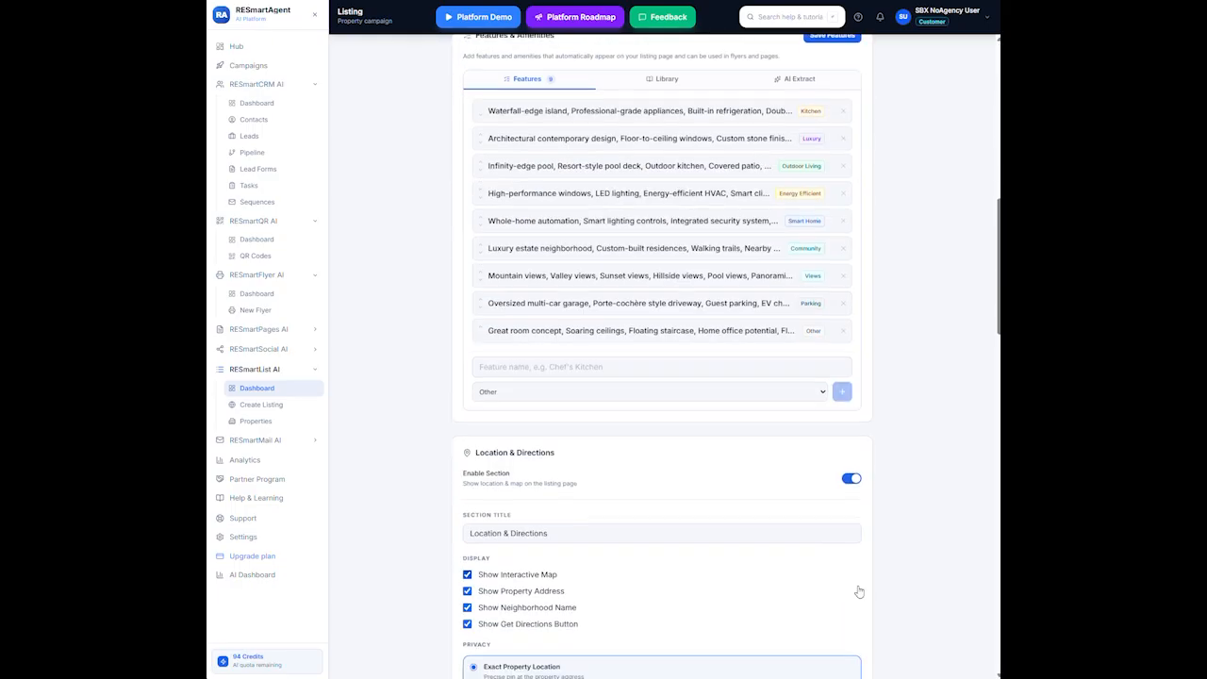
pyautogui.scroll(-10, 859, 590)
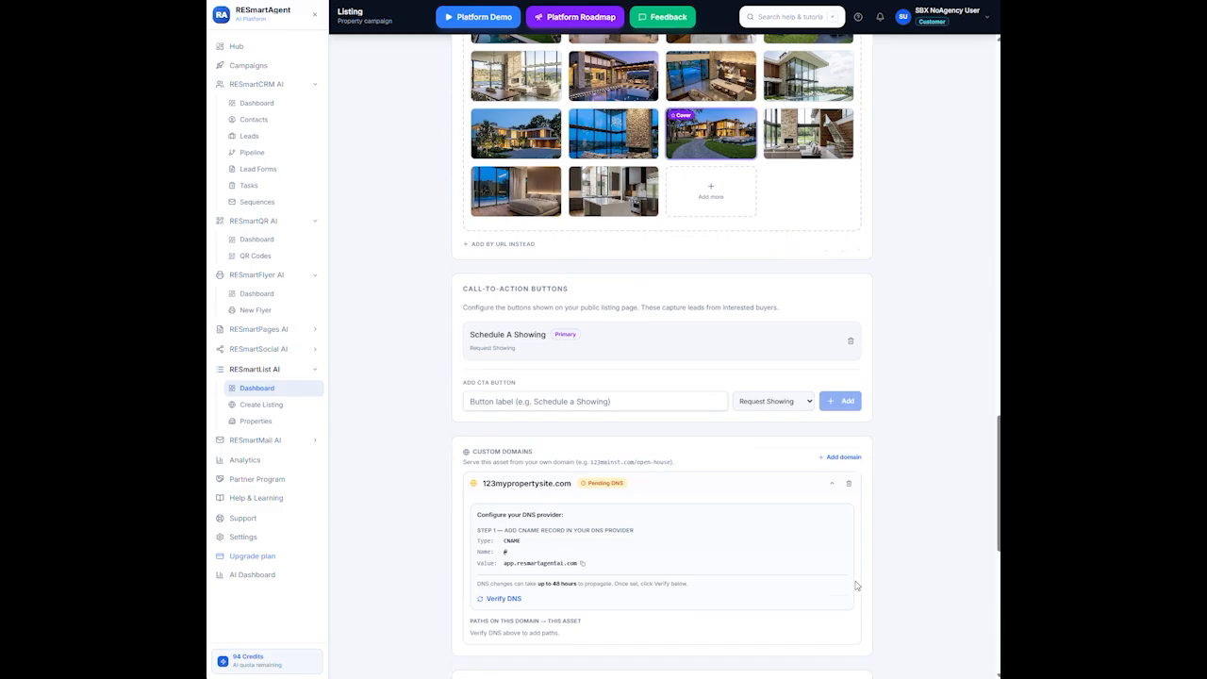
pyautogui.scroll(-4, 847, 586)
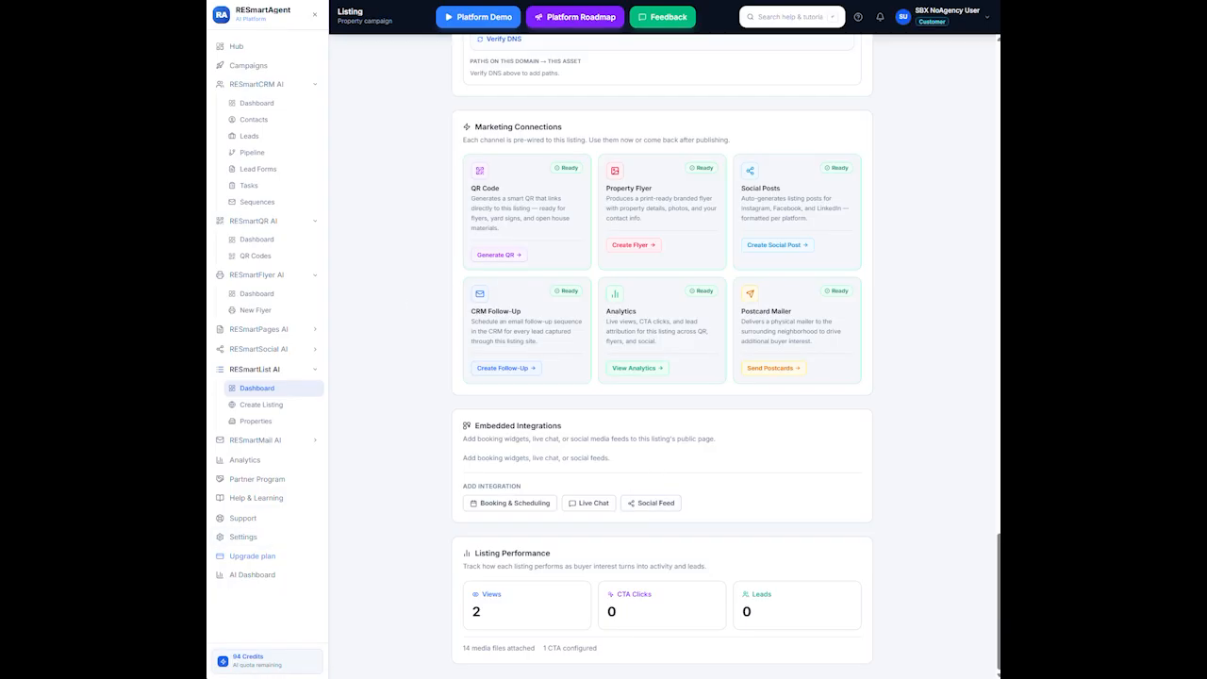
pyautogui.scroll(20, 661, 317)
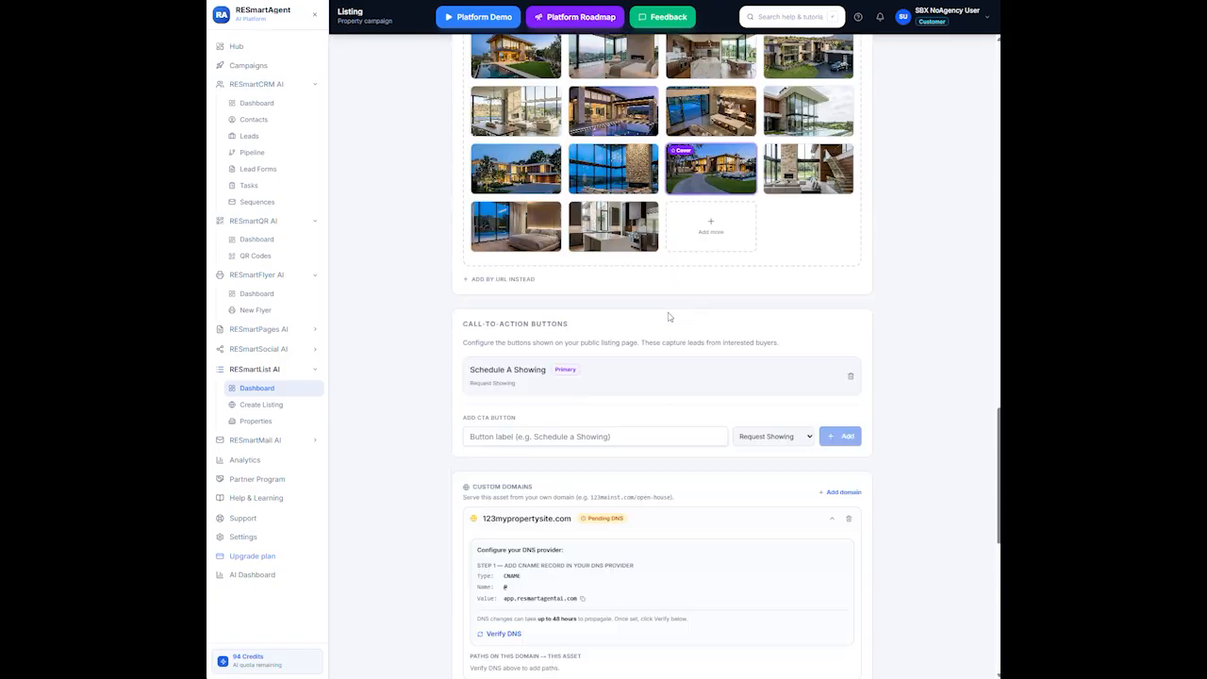
pyautogui.scroll(-4, 661, 317)
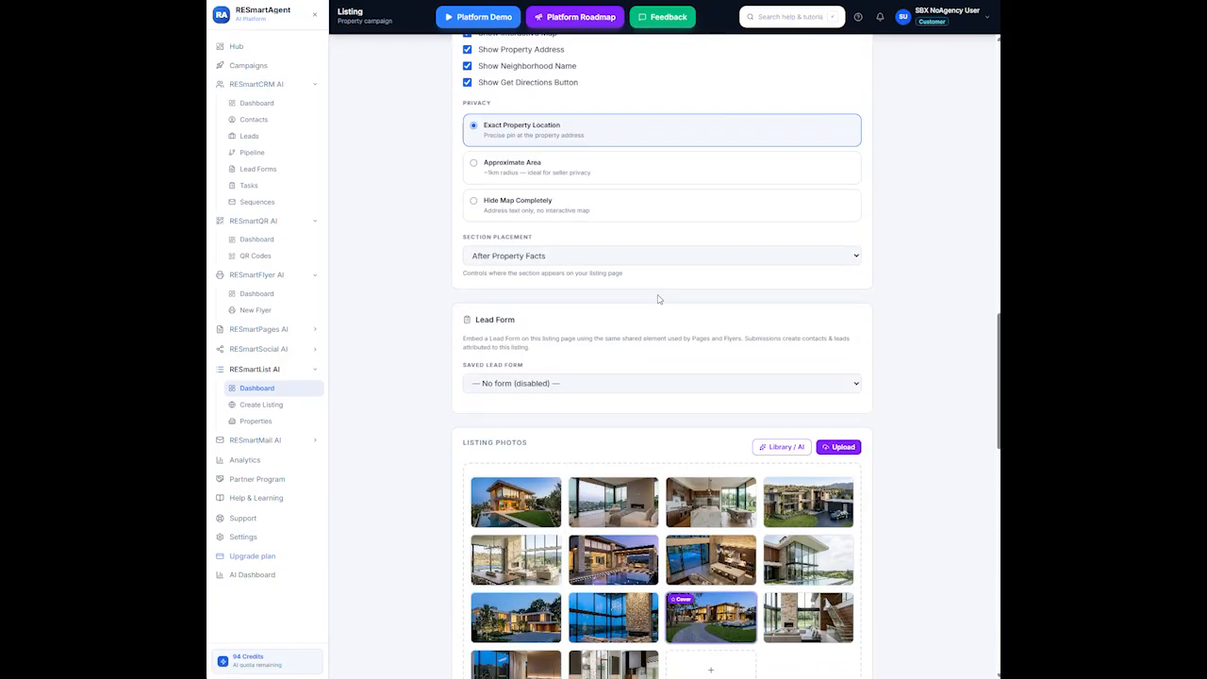
pyautogui.scroll(10, 660, 311)
pyautogui.scroll(3, 641, 295)
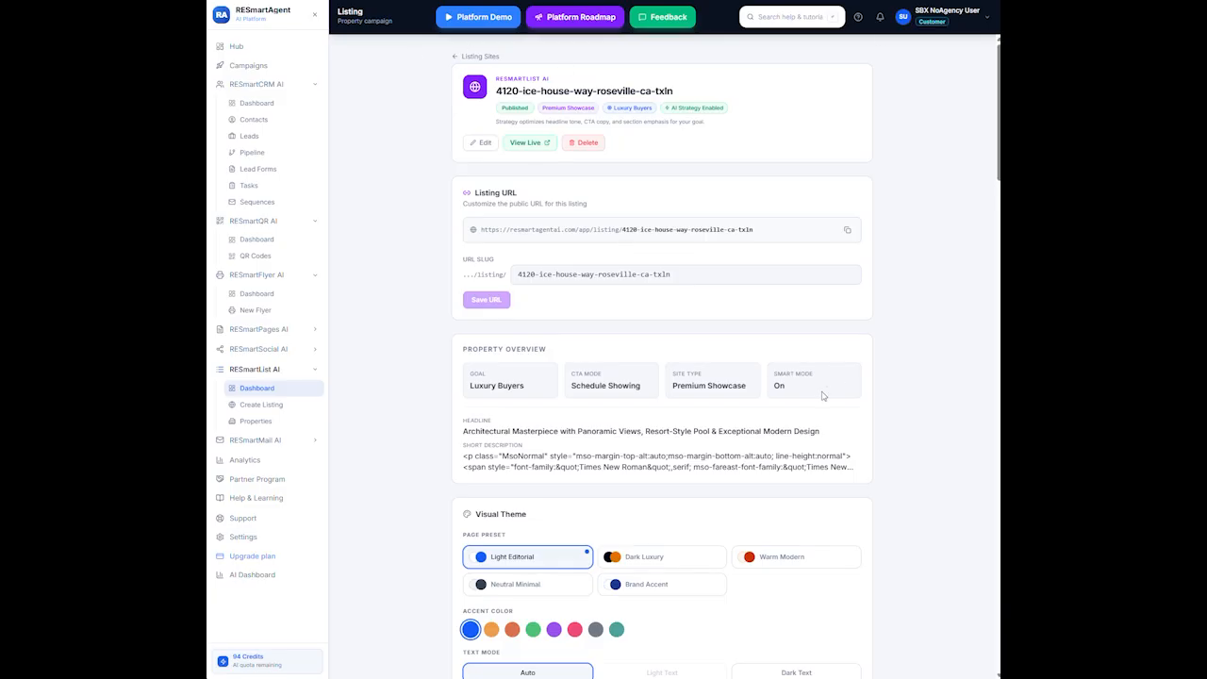
pyautogui.scroll(-13, 819, 377)
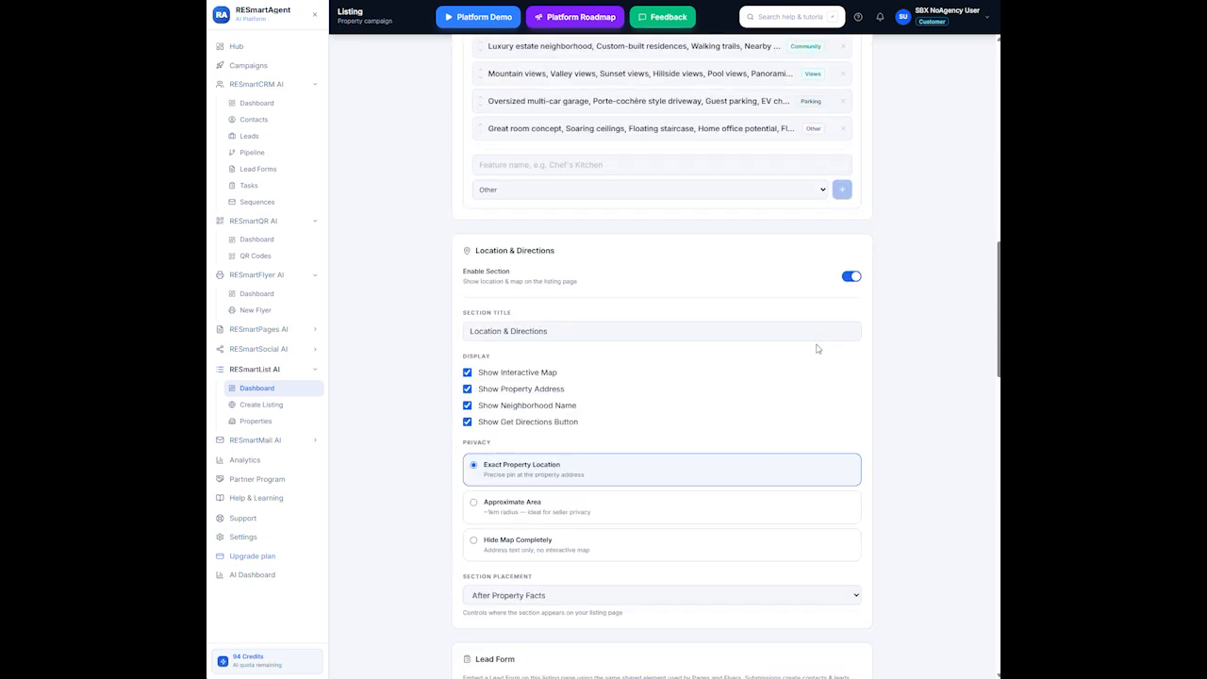
pyautogui.scroll(-15, 817, 337)
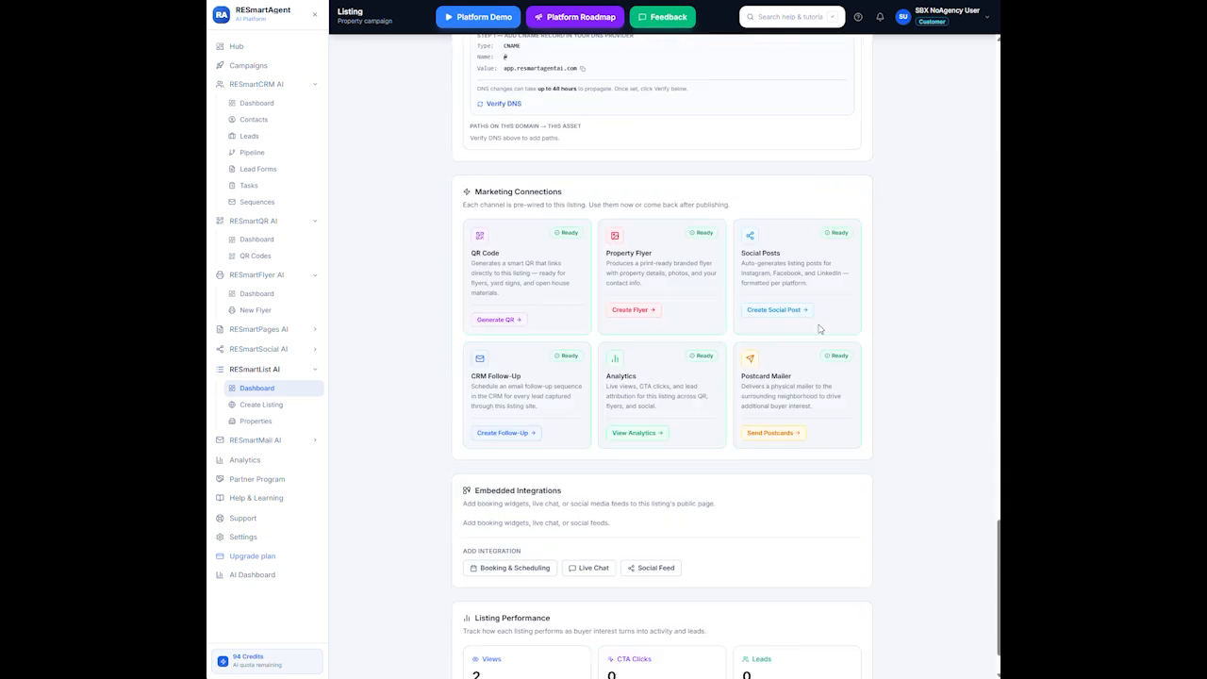
pyautogui.scroll(3, 806, 314)
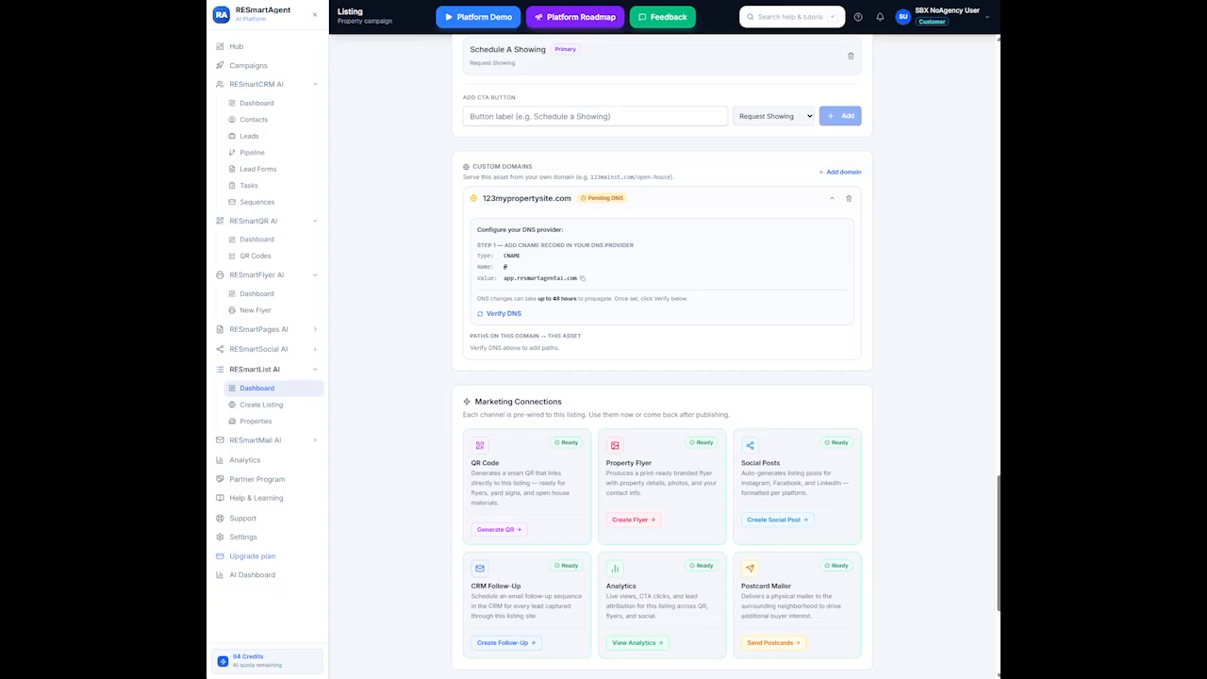
pyautogui.scroll(15, 768, 240)
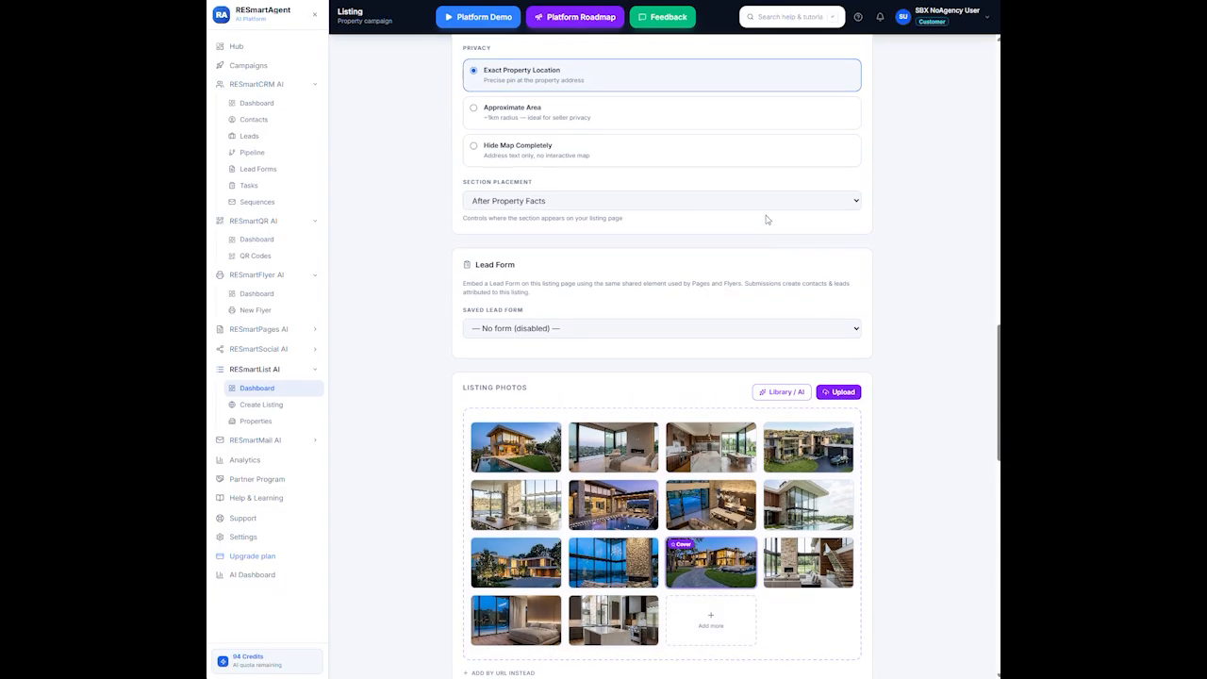
pyautogui.scroll(7, 778, 177)
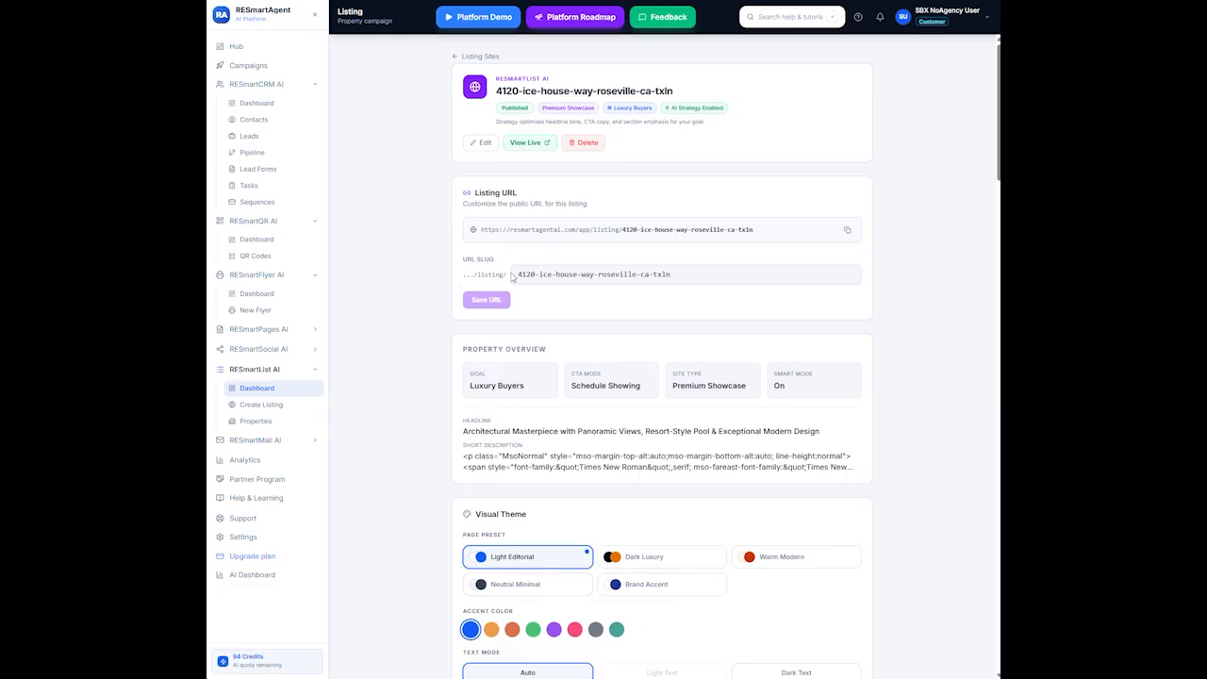
pyautogui.click(693, 267)
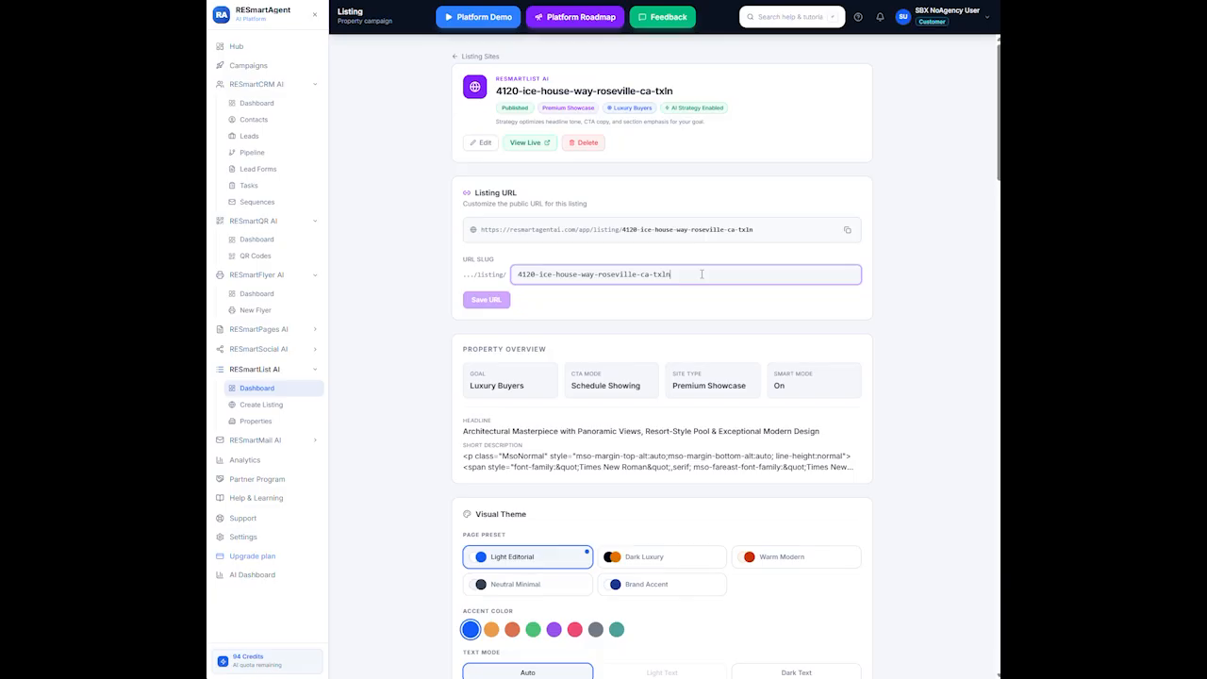
pyautogui.press('BackSpace')
pyautogui.press('BackSpace')
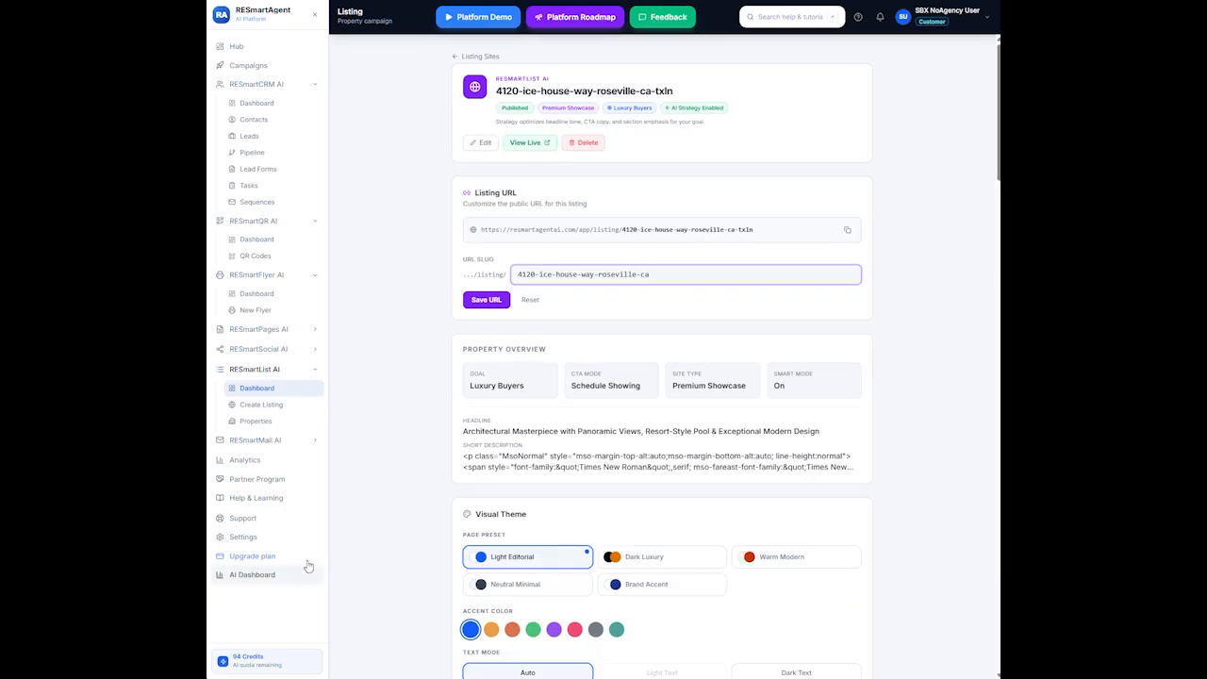
pyautogui.scroll(-15, 412, 490)
pyautogui.scroll(-6, 420, 481)
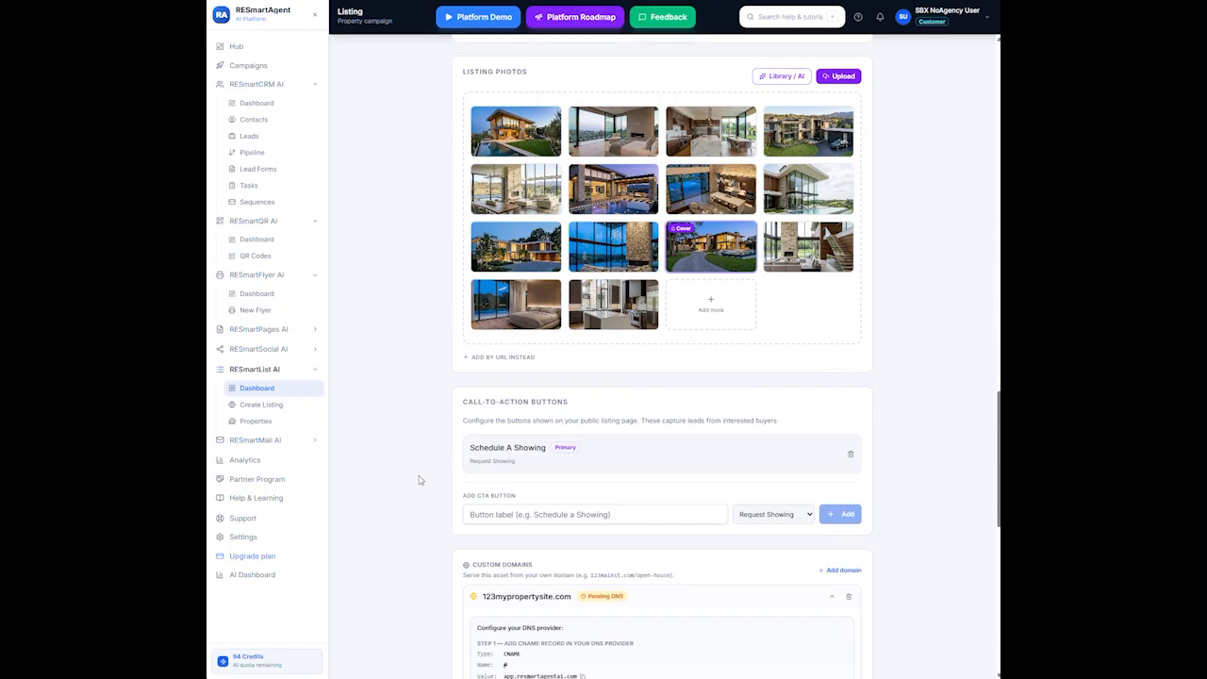
pyautogui.scroll(-1, 420, 462)
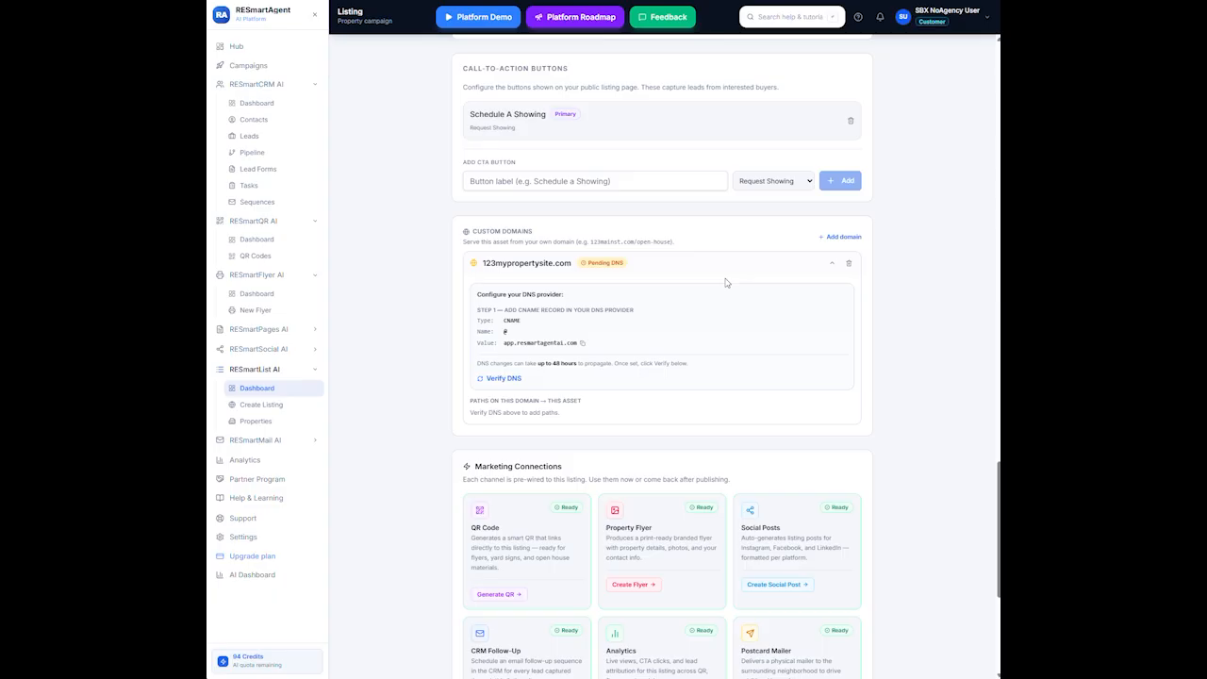
pyautogui.scroll(8, 705, 283)
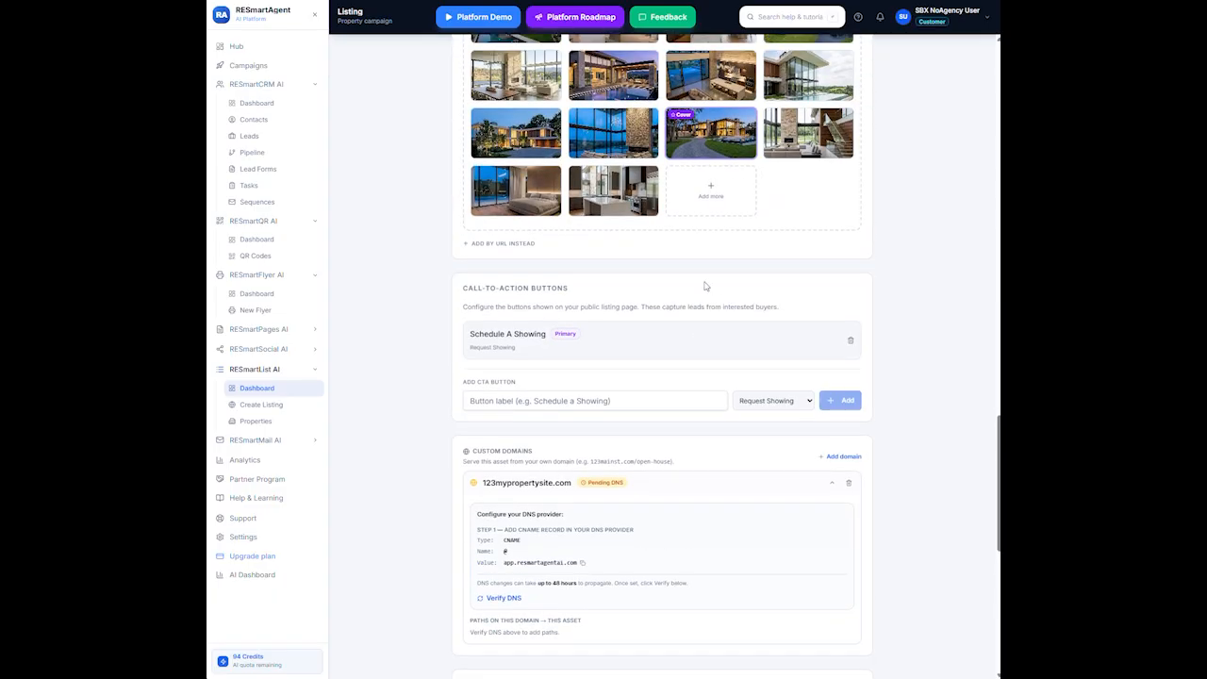
pyautogui.scroll(10, 705, 283)
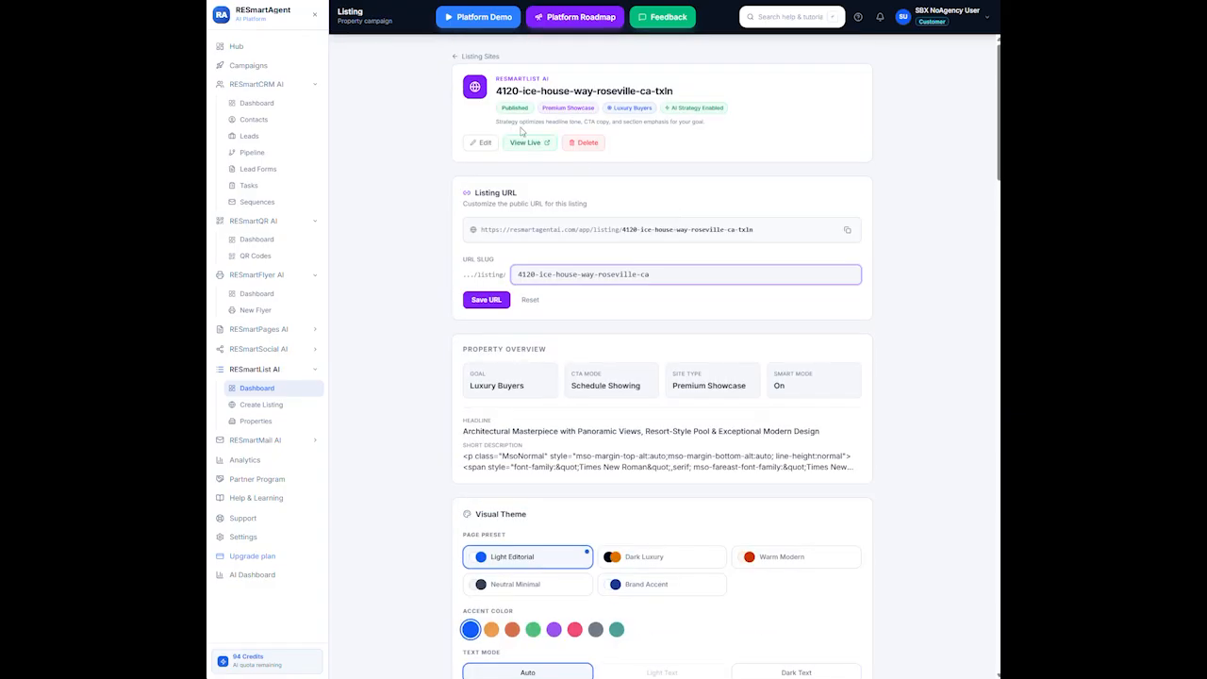
pyautogui.click(529, 146)
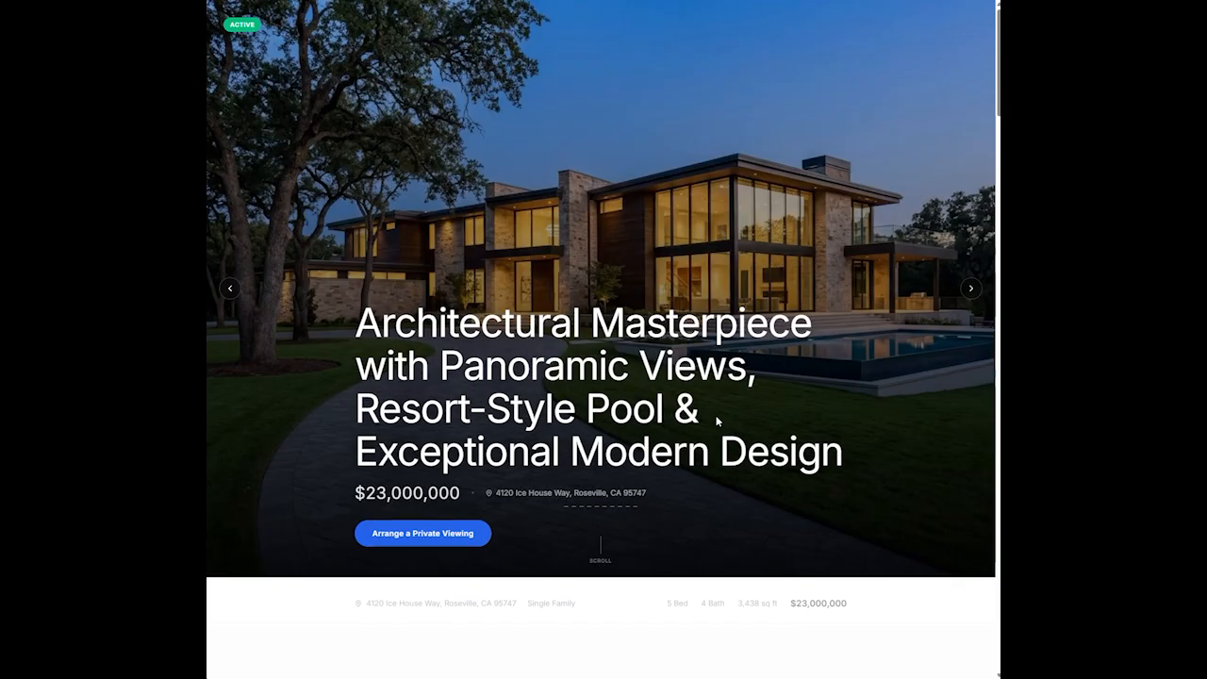
pyautogui.scroll(-5, 687, 506)
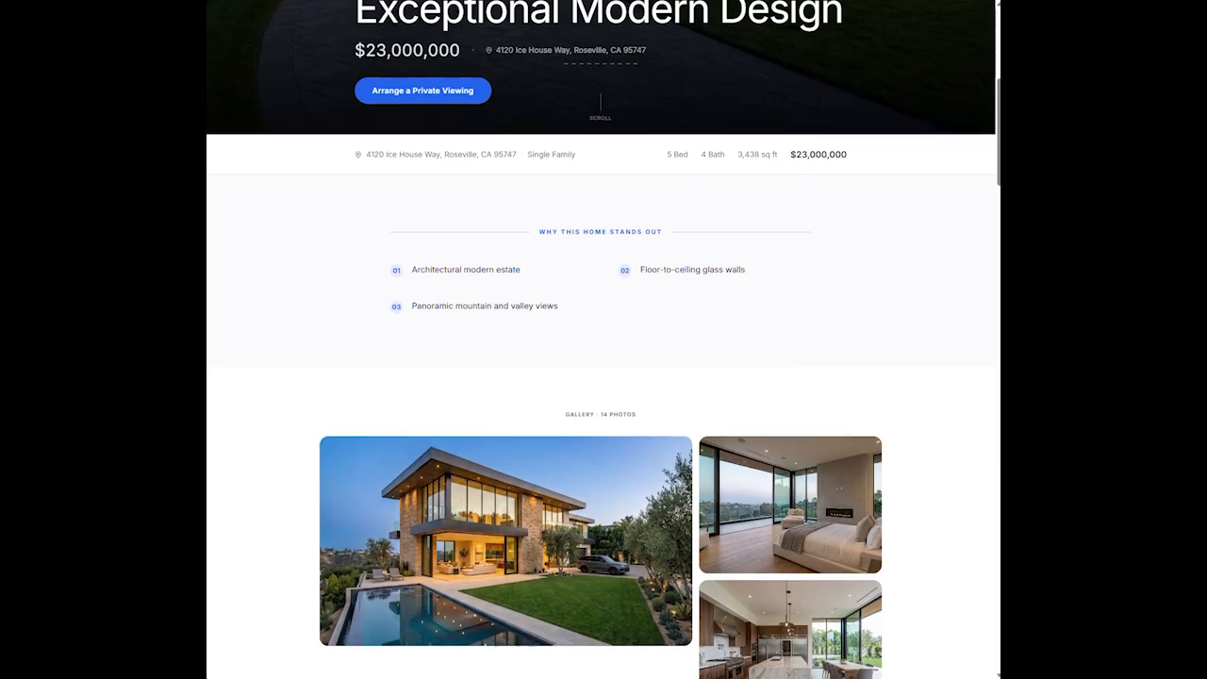
pyautogui.scroll(-1, 604, 377)
pyautogui.scroll(-10, 622, 303)
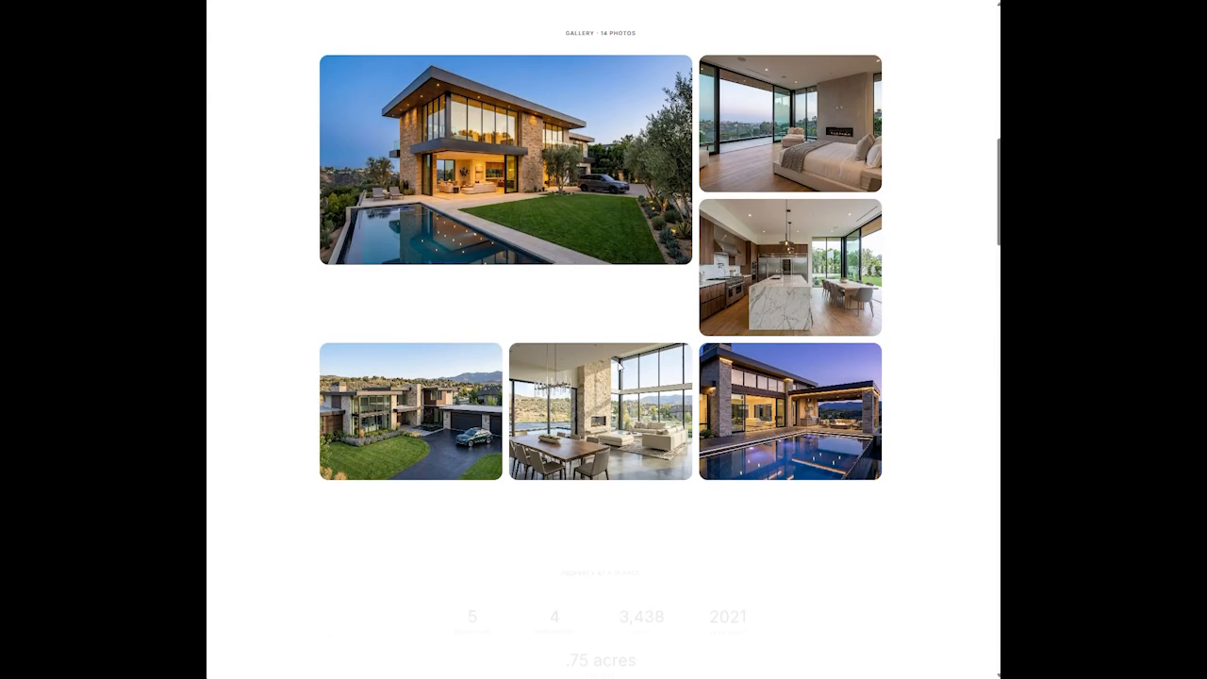
pyautogui.scroll(-3, 619, 366)
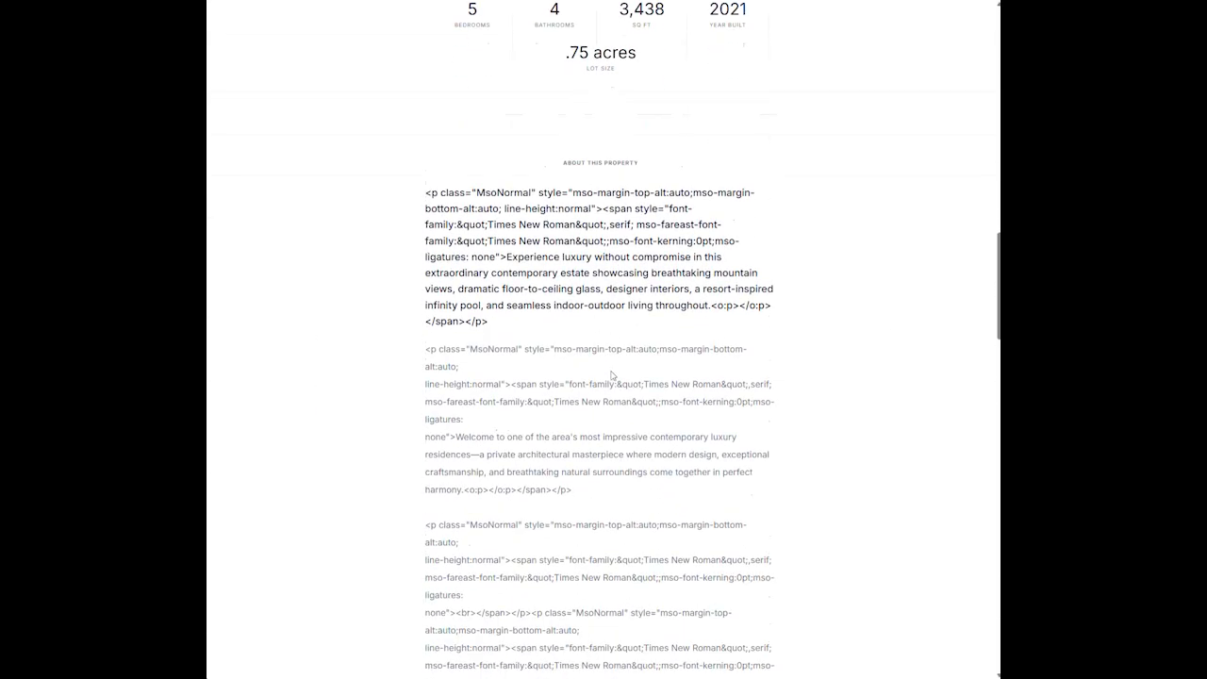
pyautogui.scroll(-5, 608, 372)
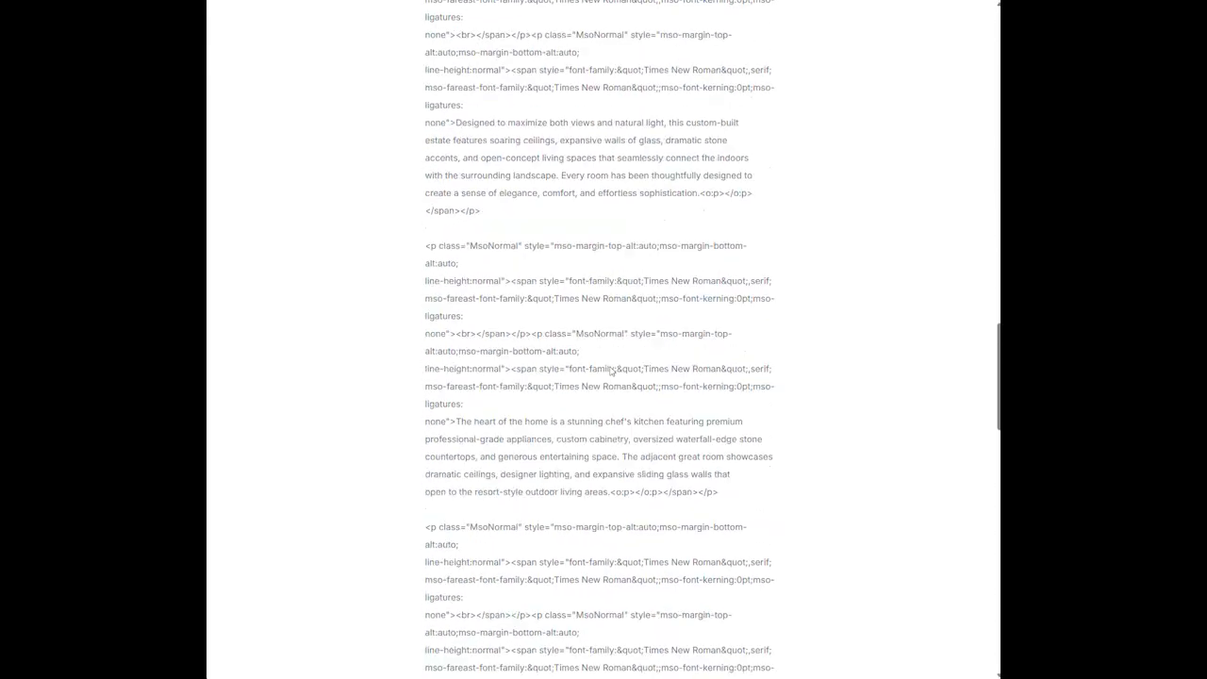
pyautogui.scroll(10, 606, 355)
pyautogui.scroll(6, 608, 281)
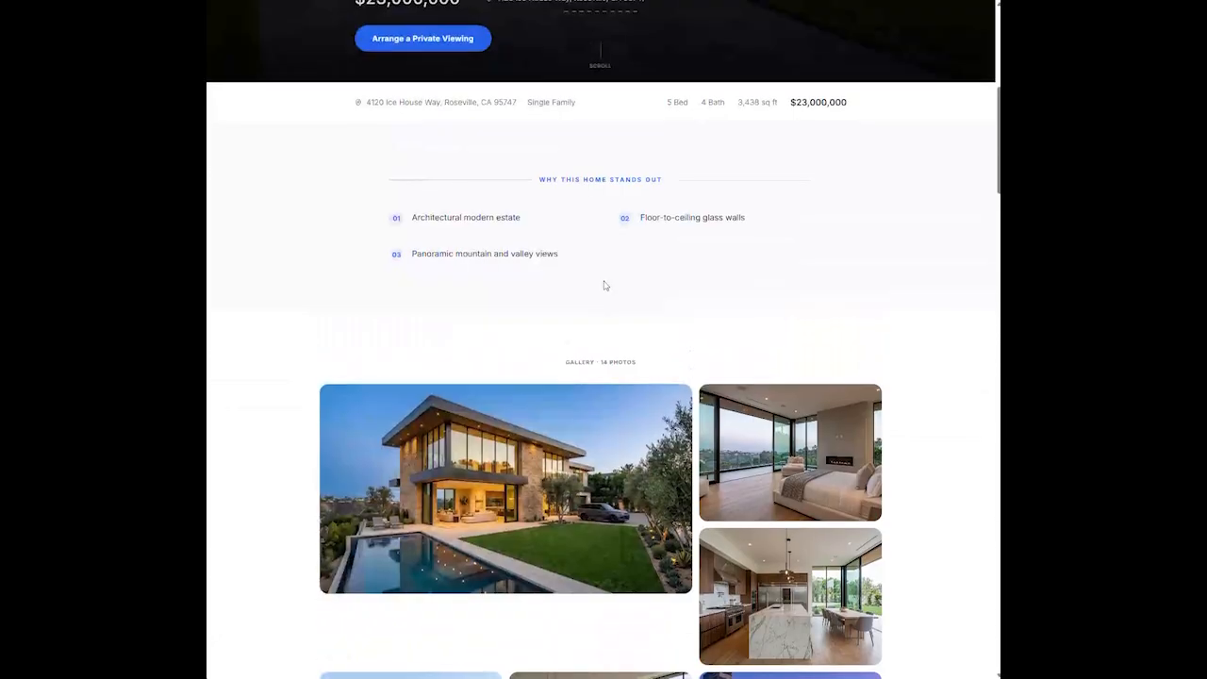
pyautogui.scroll(-2, 603, 282)
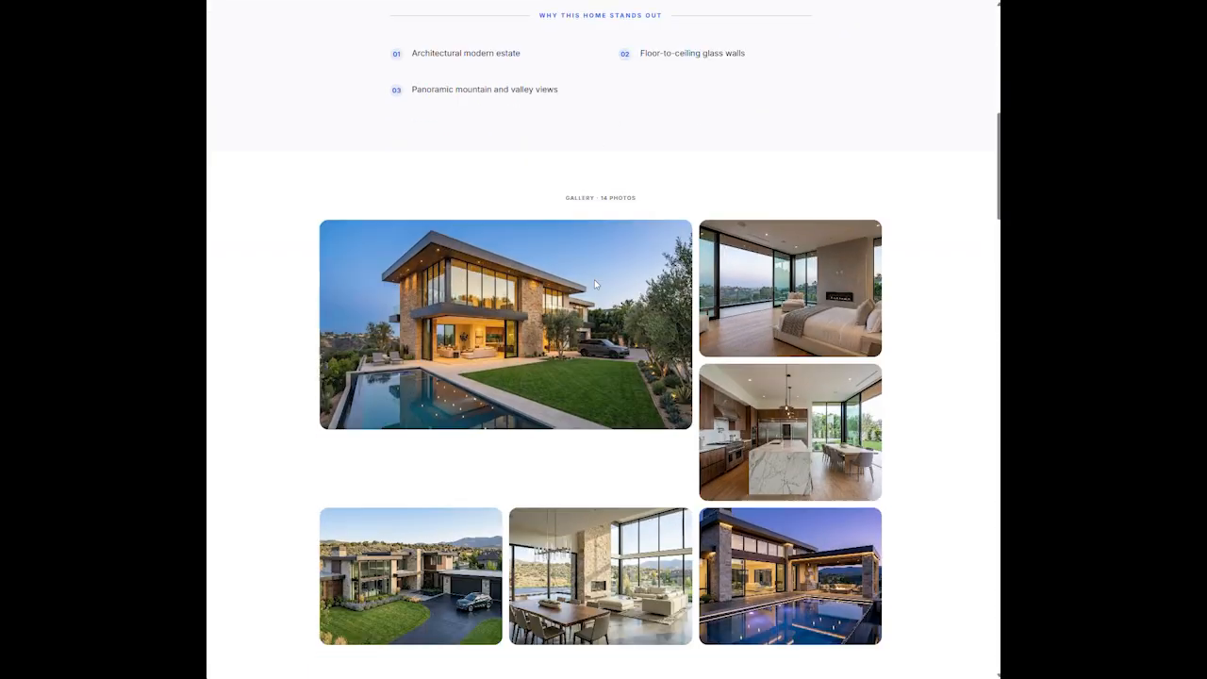
pyautogui.scroll(5, 594, 281)
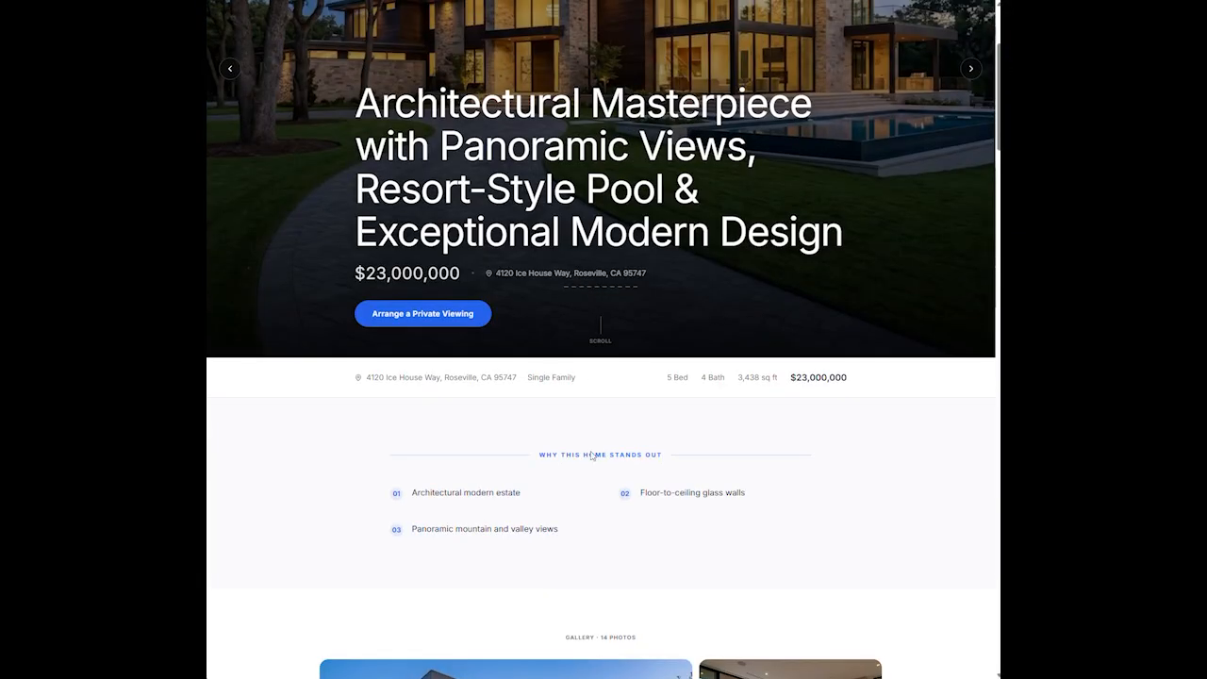
pyautogui.scroll(3, 712, 500)
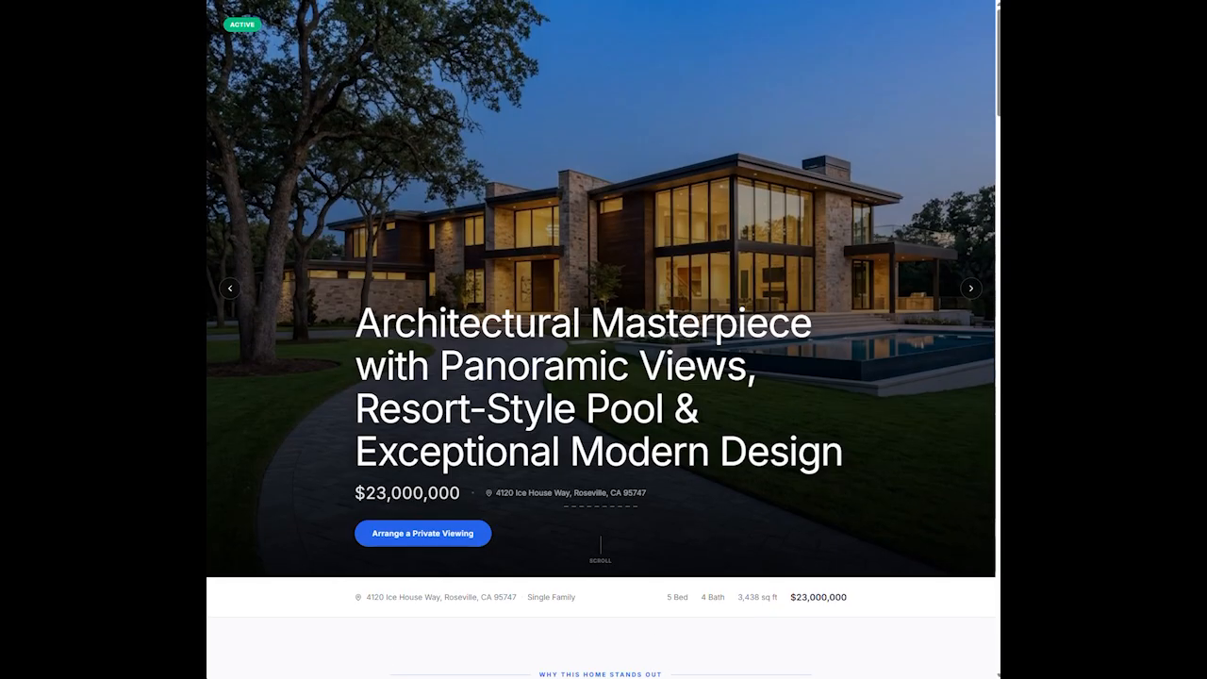
pyautogui.click(775, 1)
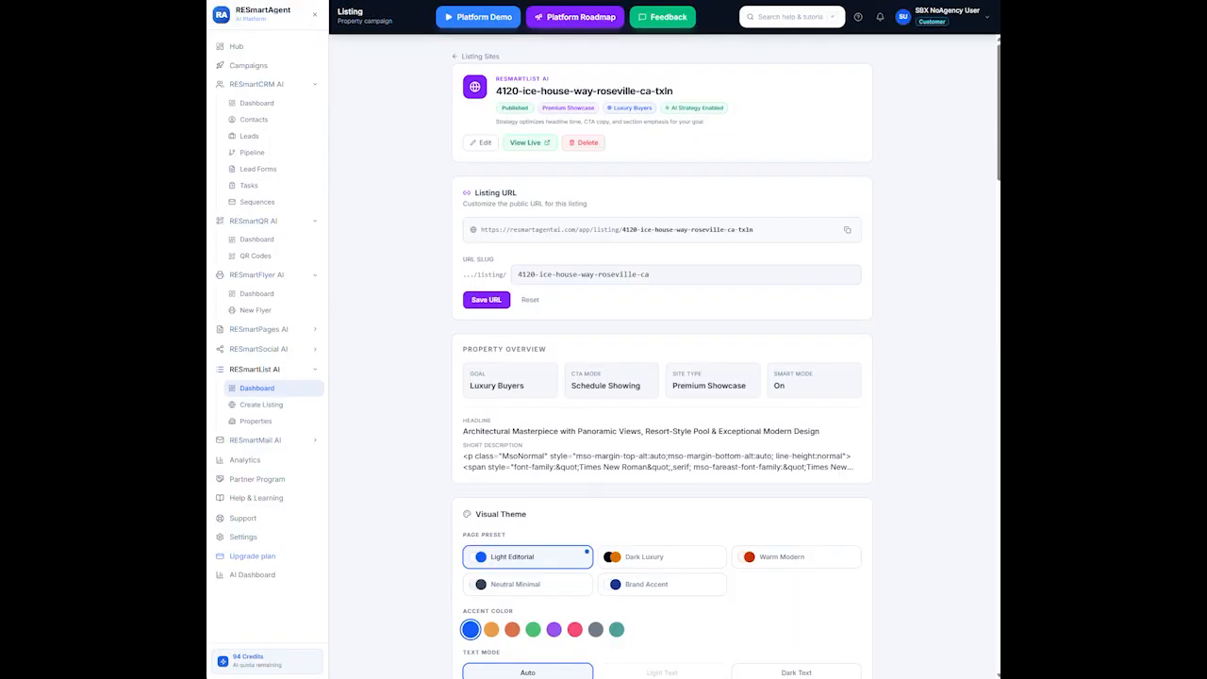
# Choose the Dark Luxury preset under Visual Theme in the listing settings and save the theme
pyautogui.click(479, 142)
pyautogui.scroll(-1, 619, 450)
pyautogui.scroll(-5, 619, 450)
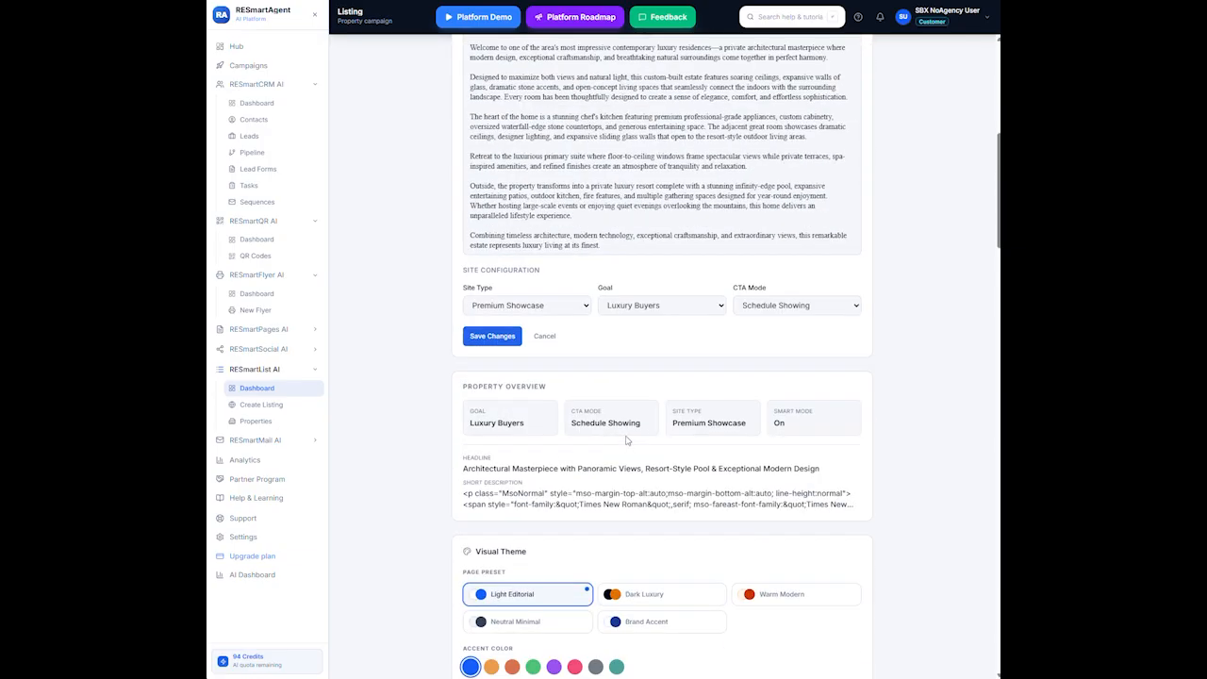
pyautogui.scroll(-2, 734, 411)
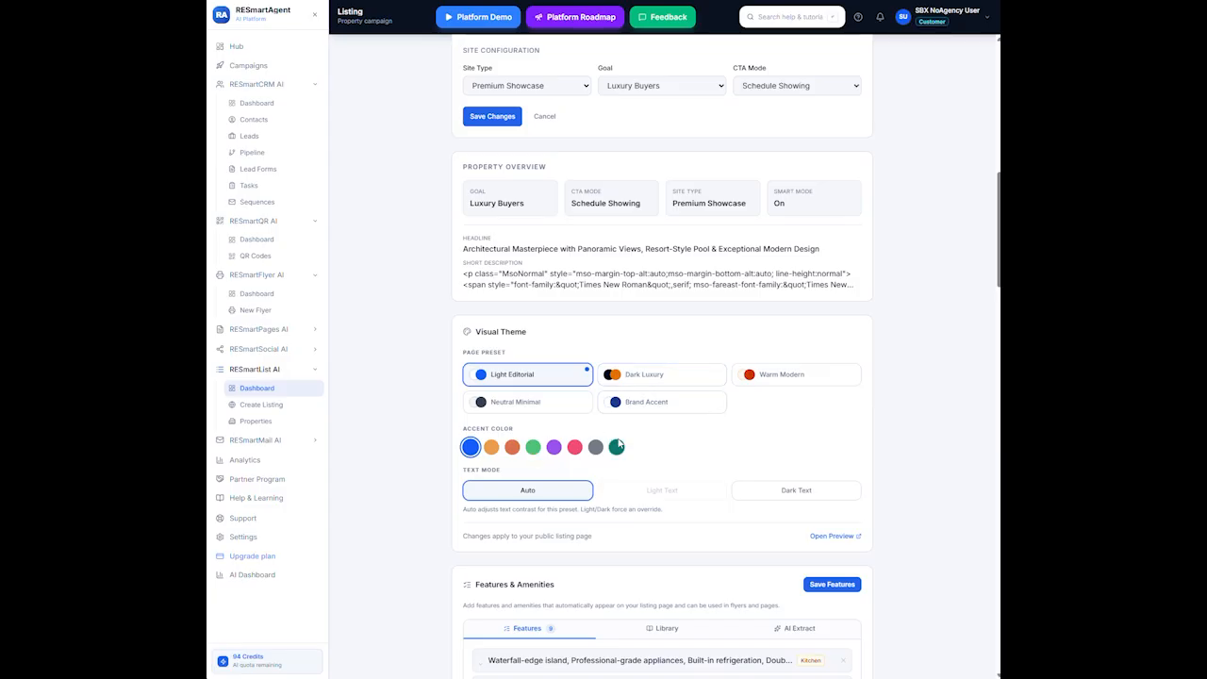
pyautogui.click(655, 377)
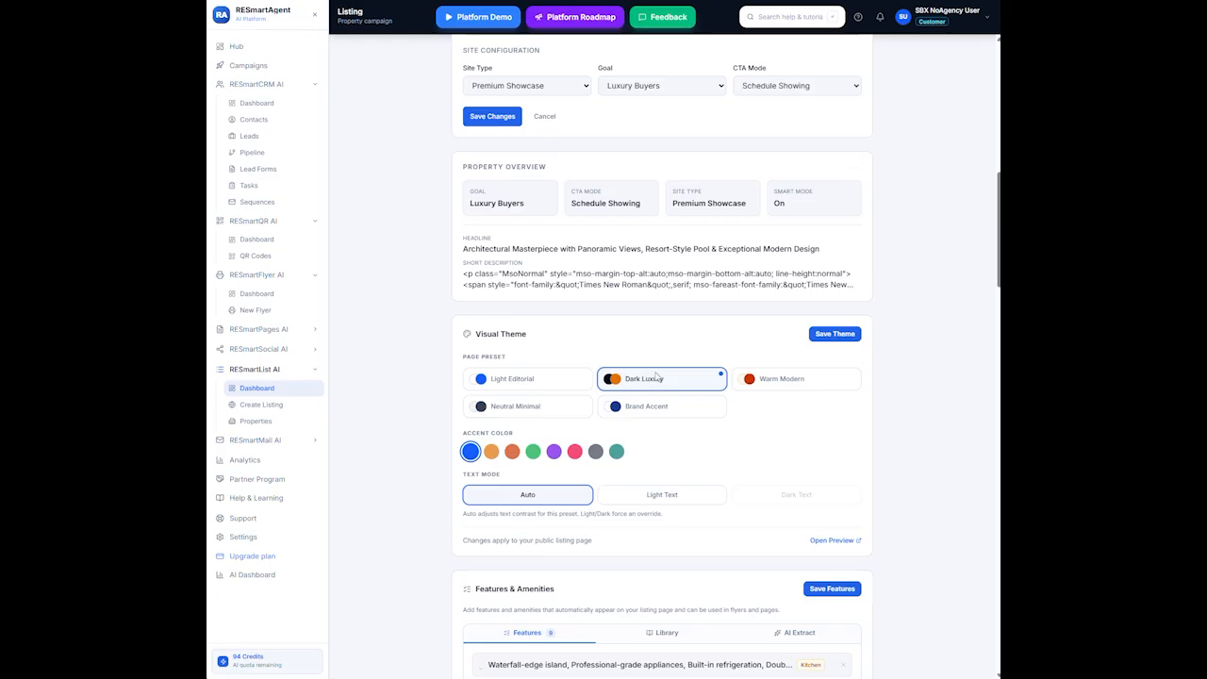
pyautogui.click(827, 336)
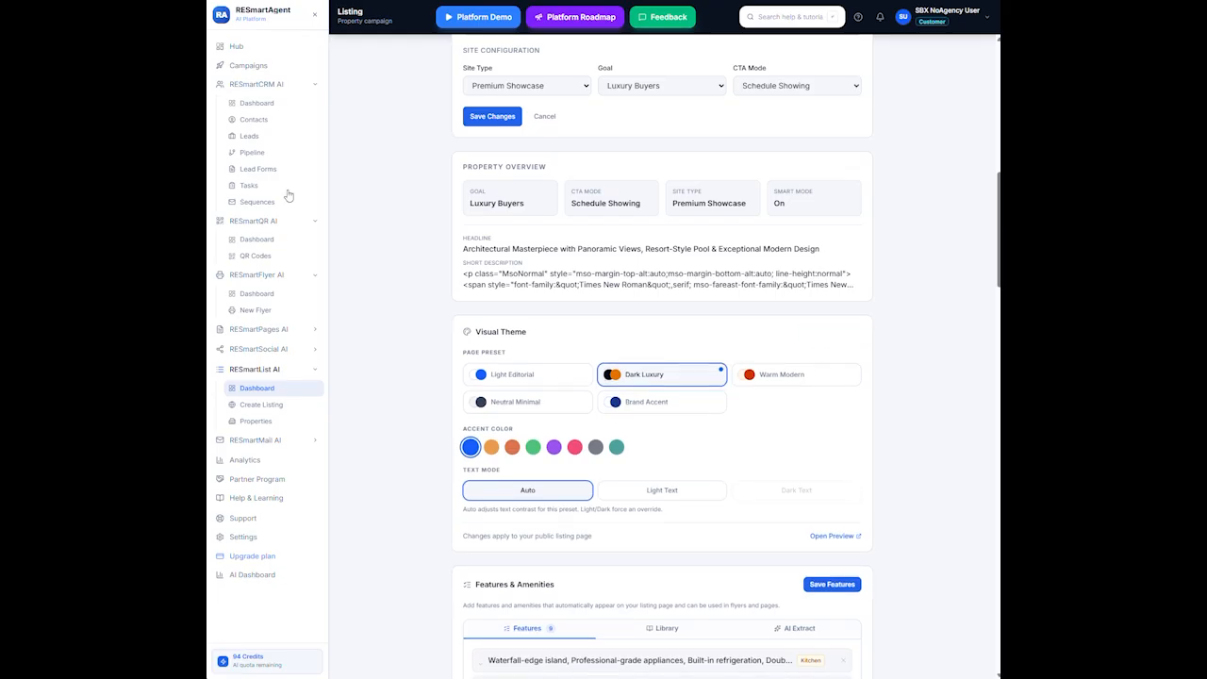
pyautogui.scroll(3, 674, 291)
pyautogui.scroll(7, 674, 290)
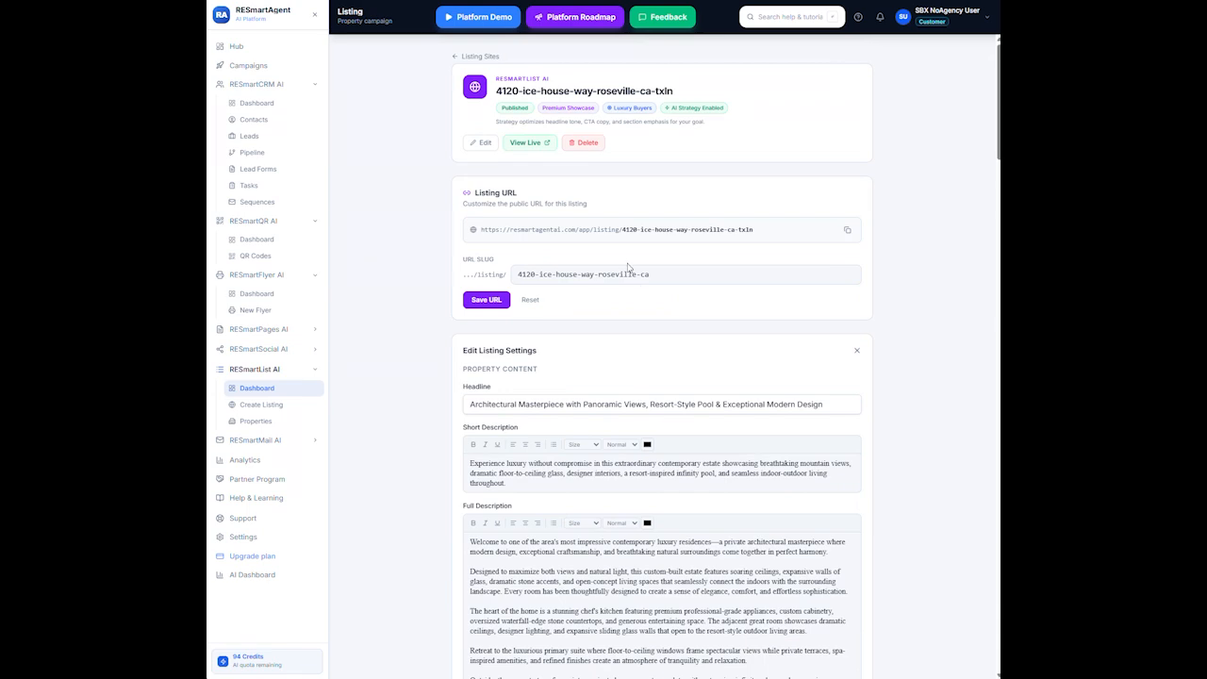
# Open the live listing and scroll through its dark-themed sections and photo gallery
pyautogui.click(541, 146)
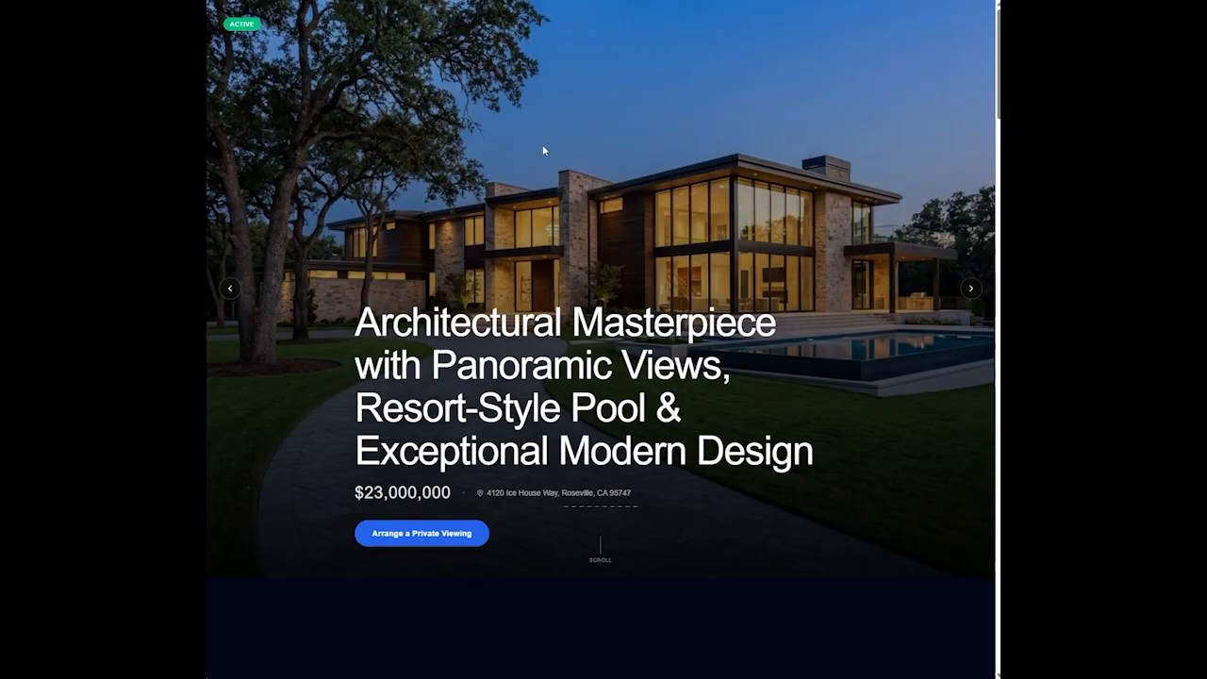
pyautogui.scroll(-4, 591, 238)
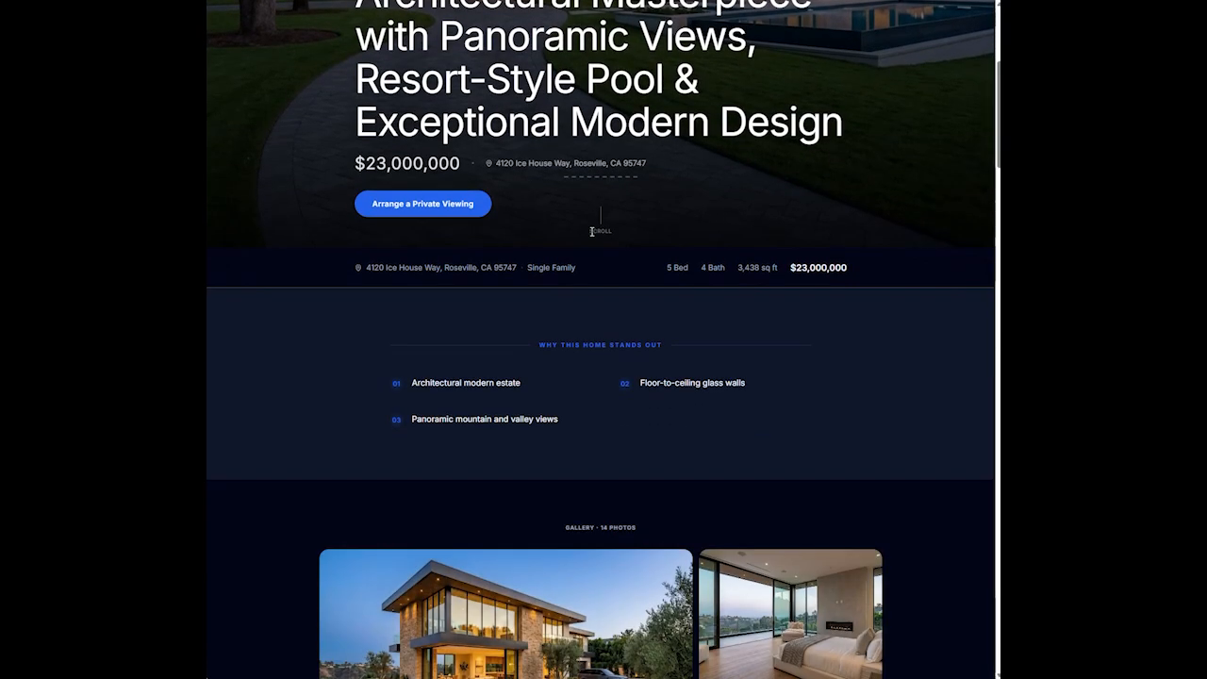
pyautogui.scroll(-1, 590, 232)
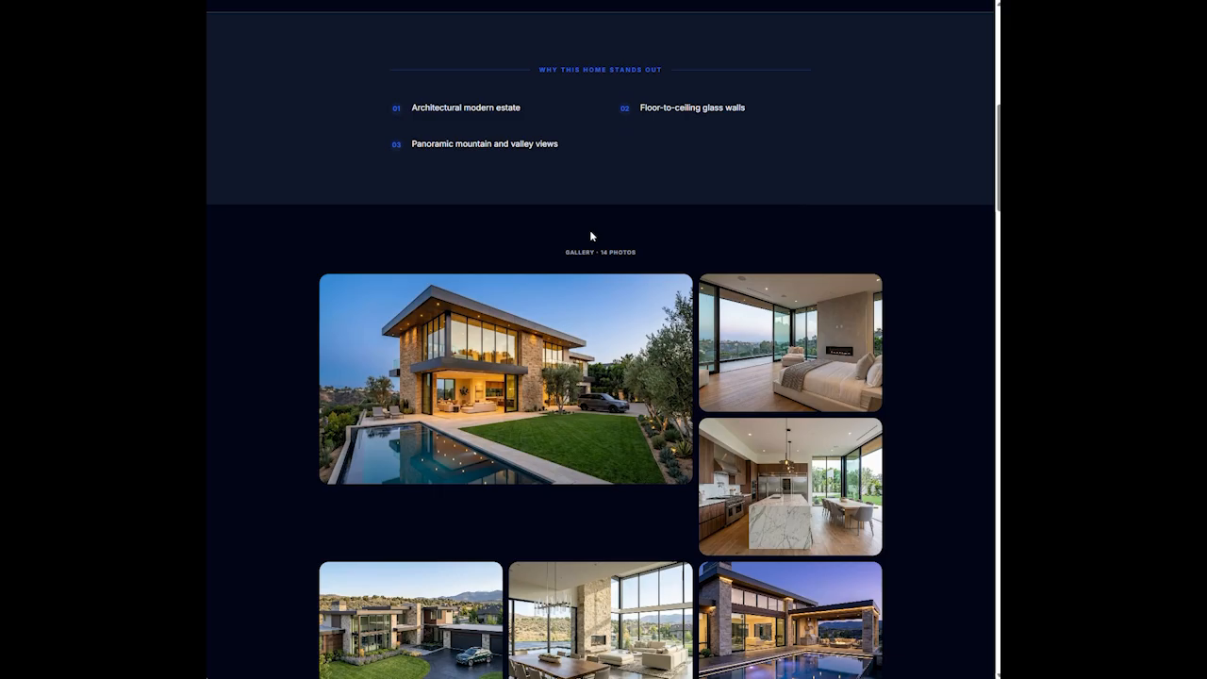
pyautogui.scroll(1, 590, 231)
pyautogui.scroll(5, 591, 234)
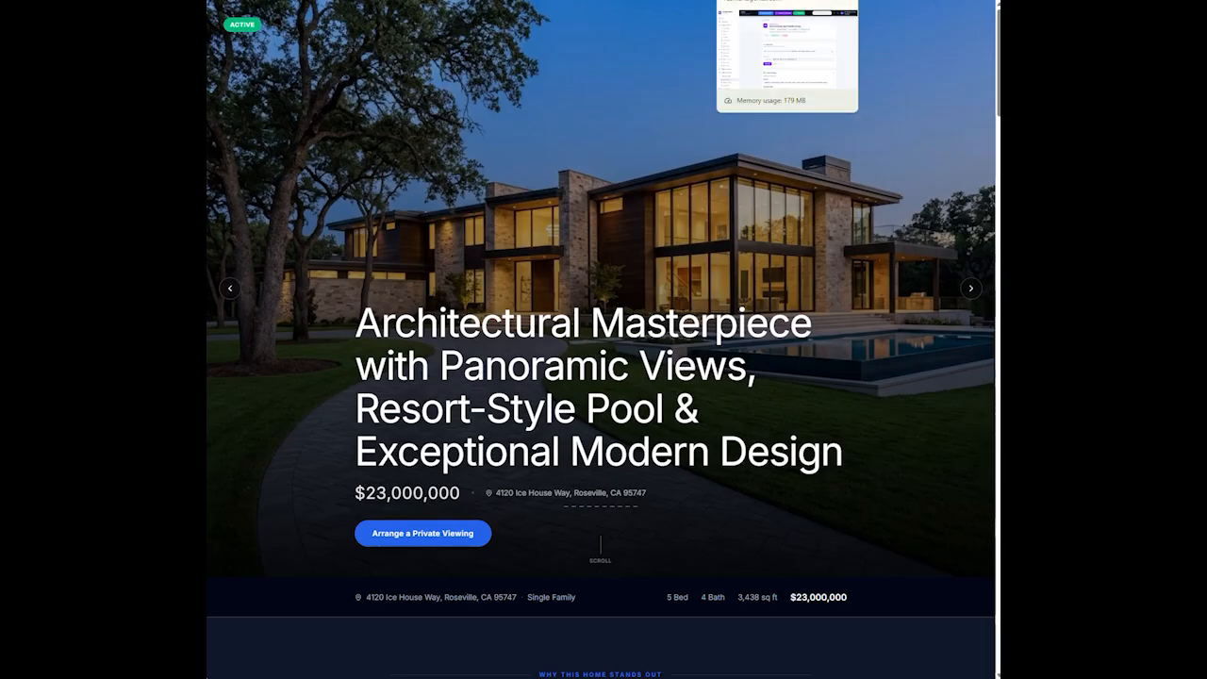
# Go back to the editor, then reopen the live listing and scroll through it
pyautogui.click(782, 2)
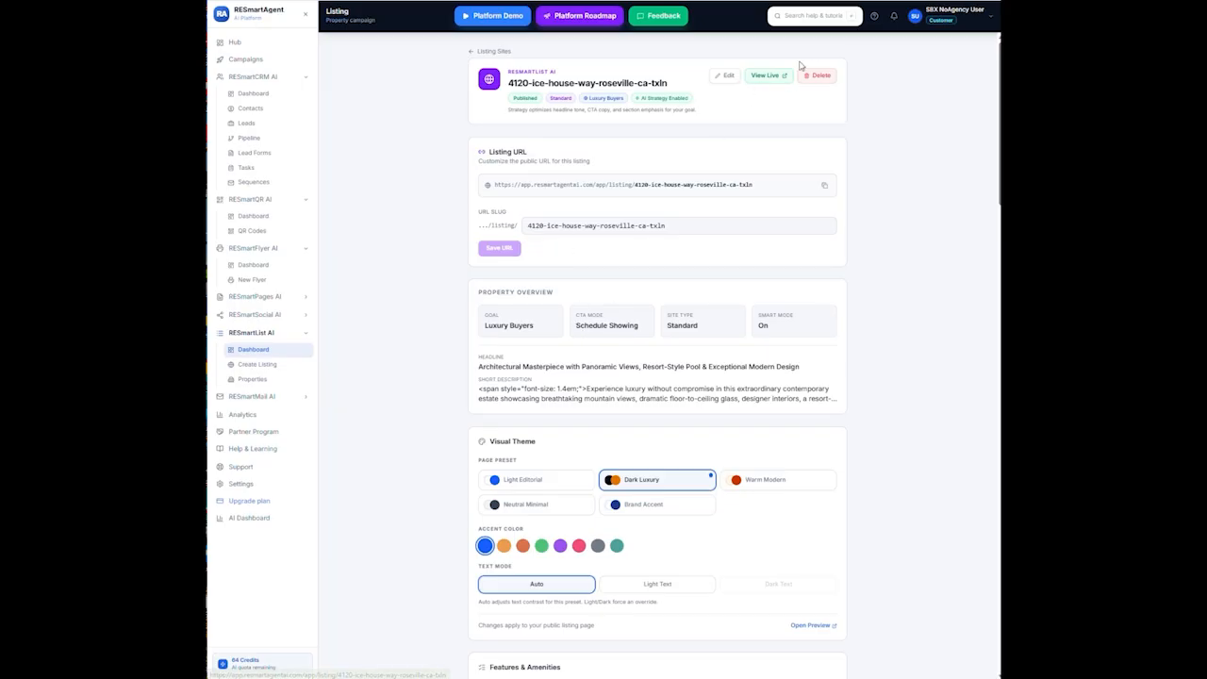
pyautogui.click(765, 78)
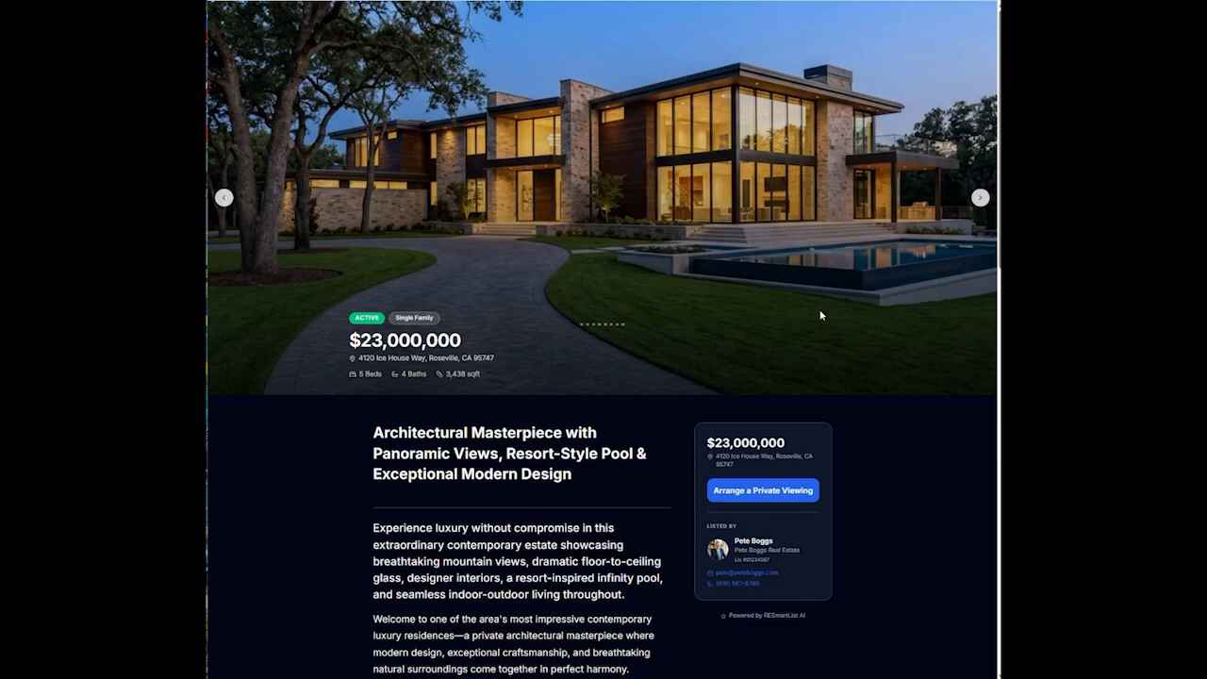
pyautogui.scroll(-3, 819, 311)
pyautogui.scroll(-5, 819, 312)
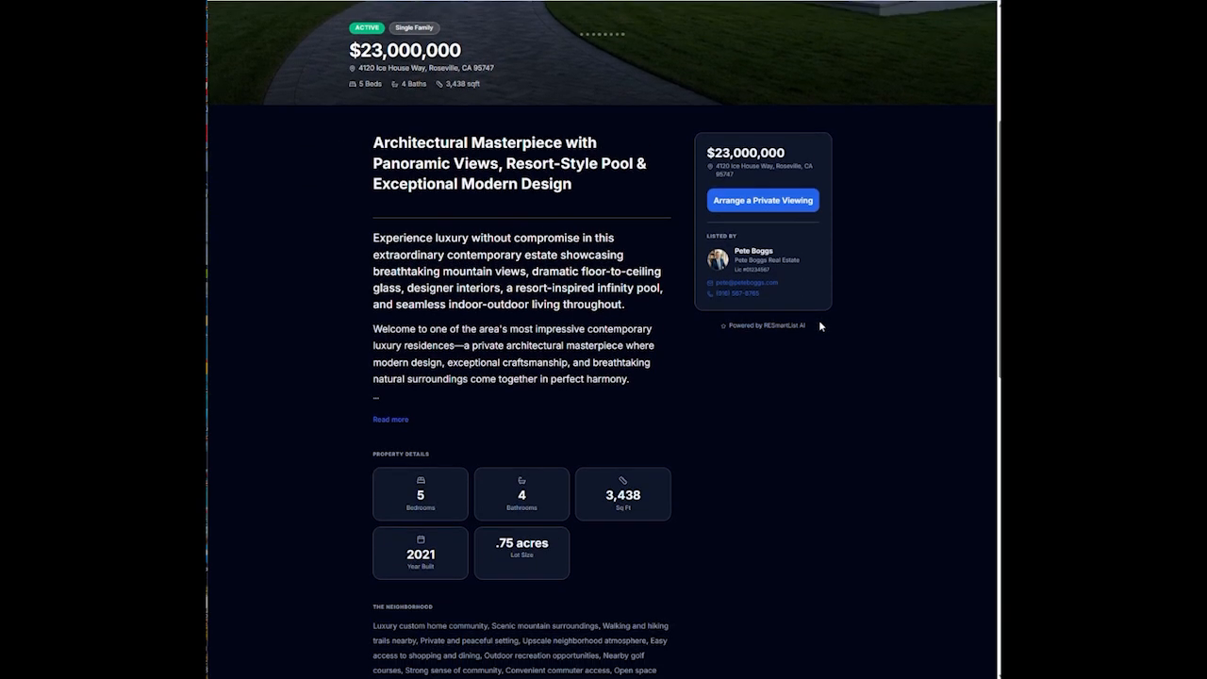
pyautogui.scroll(-4, 819, 328)
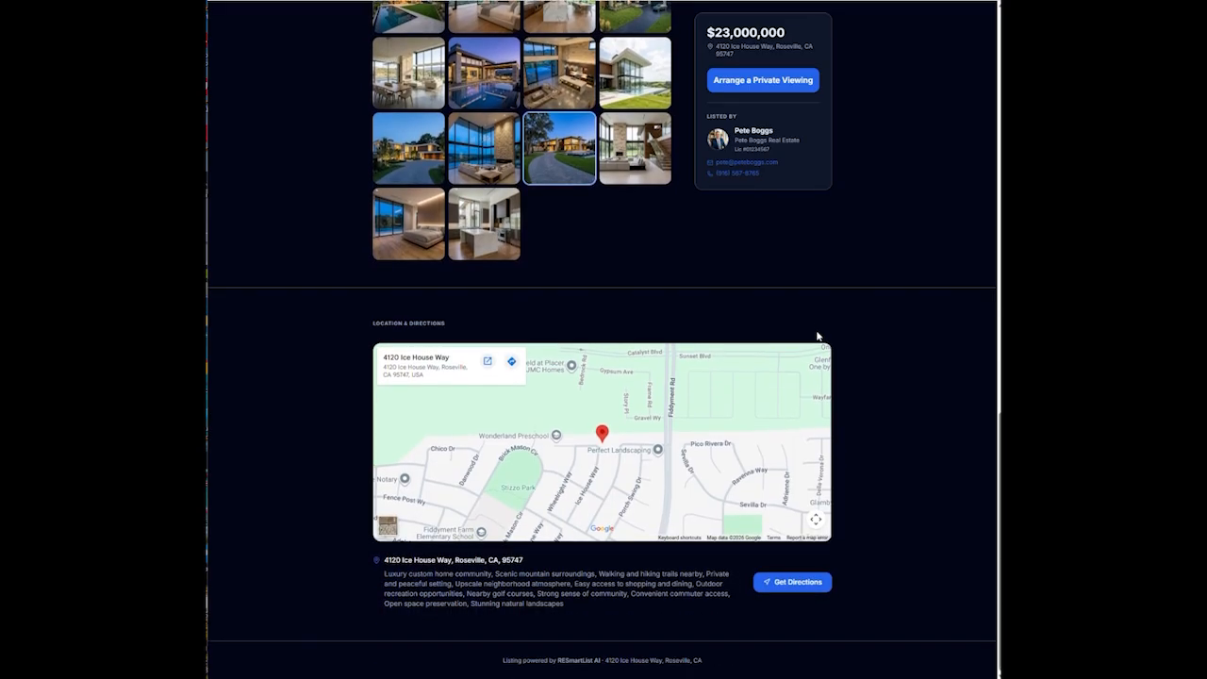
pyautogui.scroll(6, 817, 336)
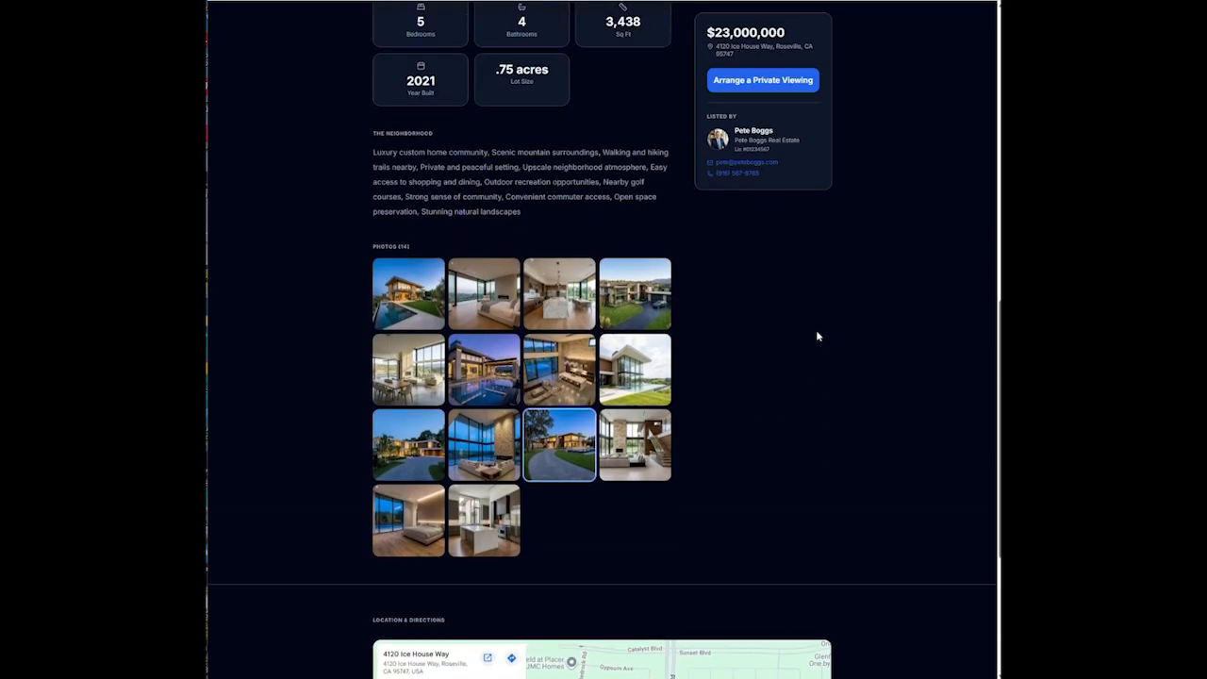
pyautogui.scroll(1, 818, 336)
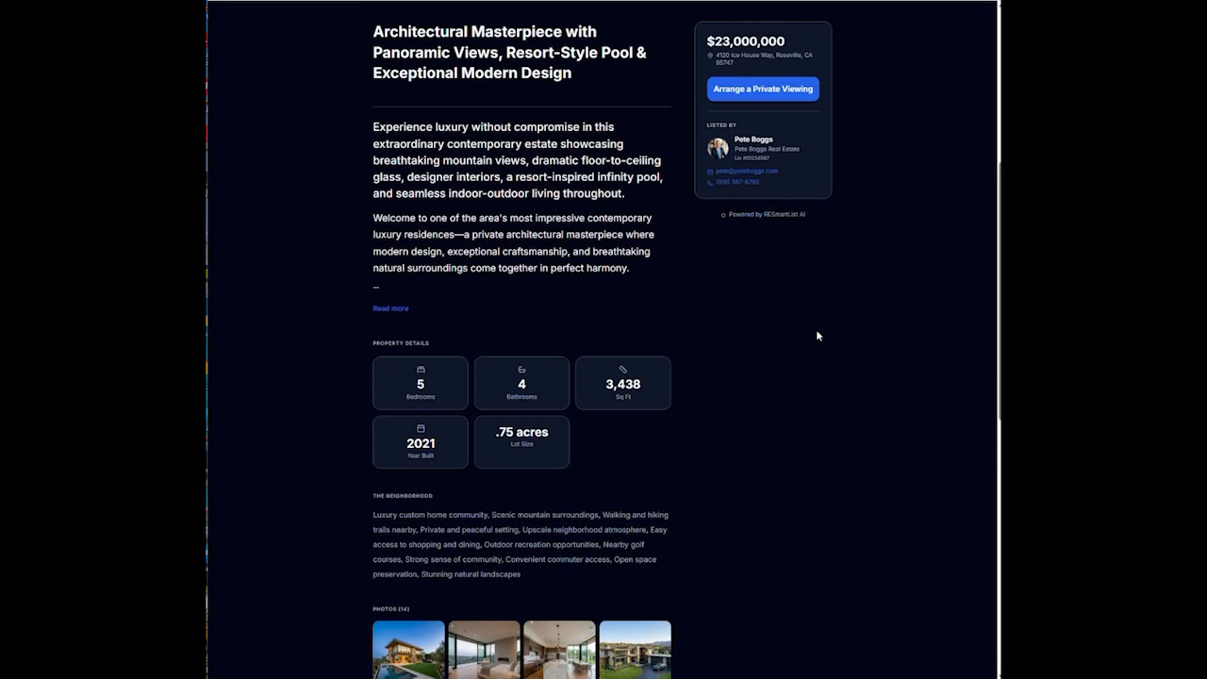
# Expand the full listing description with Read more, then collapse it with Show less
pyautogui.click(383, 308)
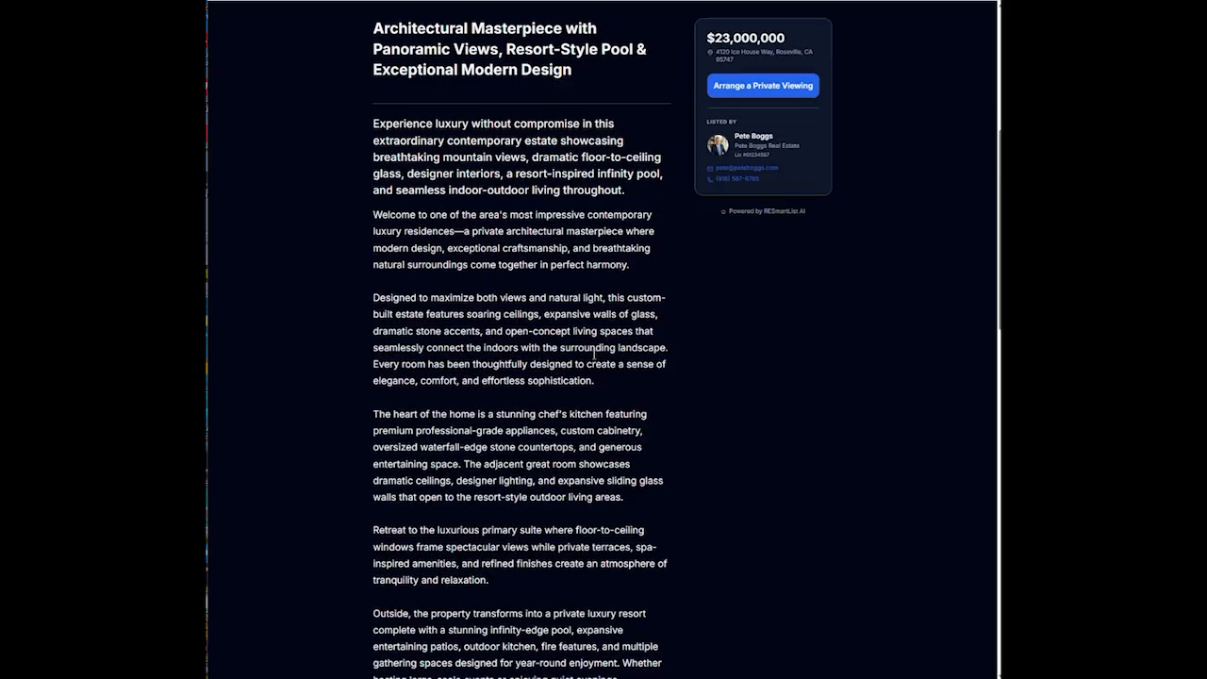
pyautogui.scroll(-2, 594, 354)
pyautogui.scroll(-1, 594, 354)
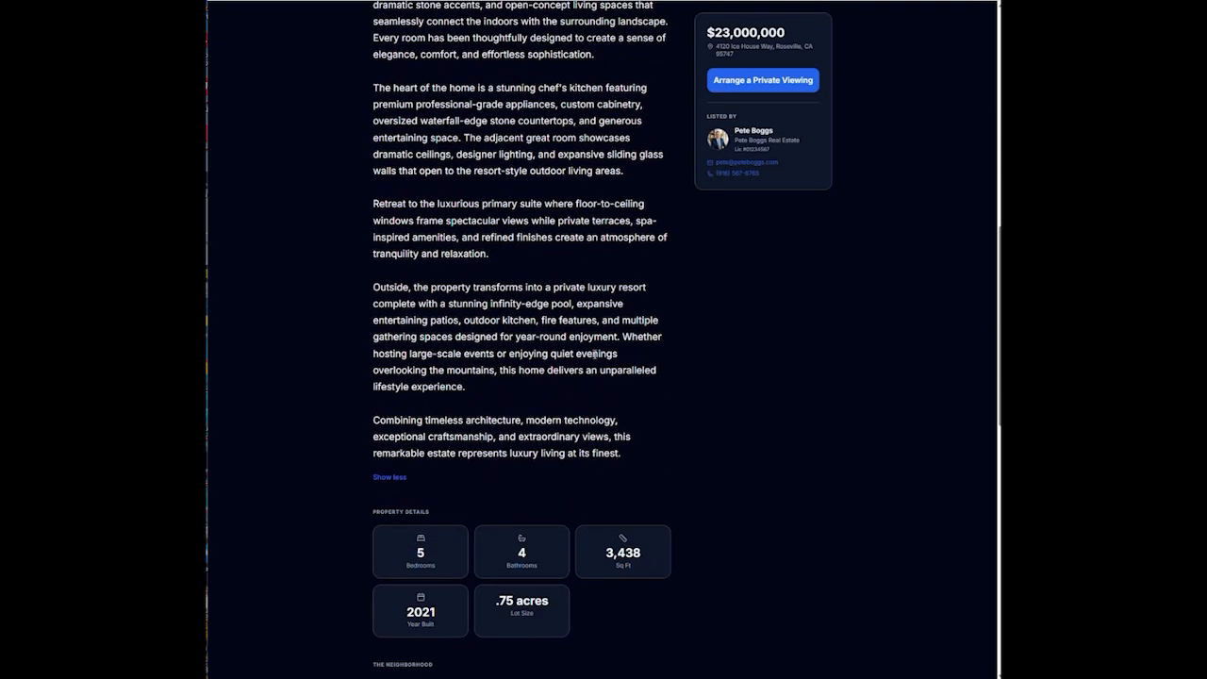
pyautogui.click(389, 478)
pyautogui.scroll(2, 708, 450)
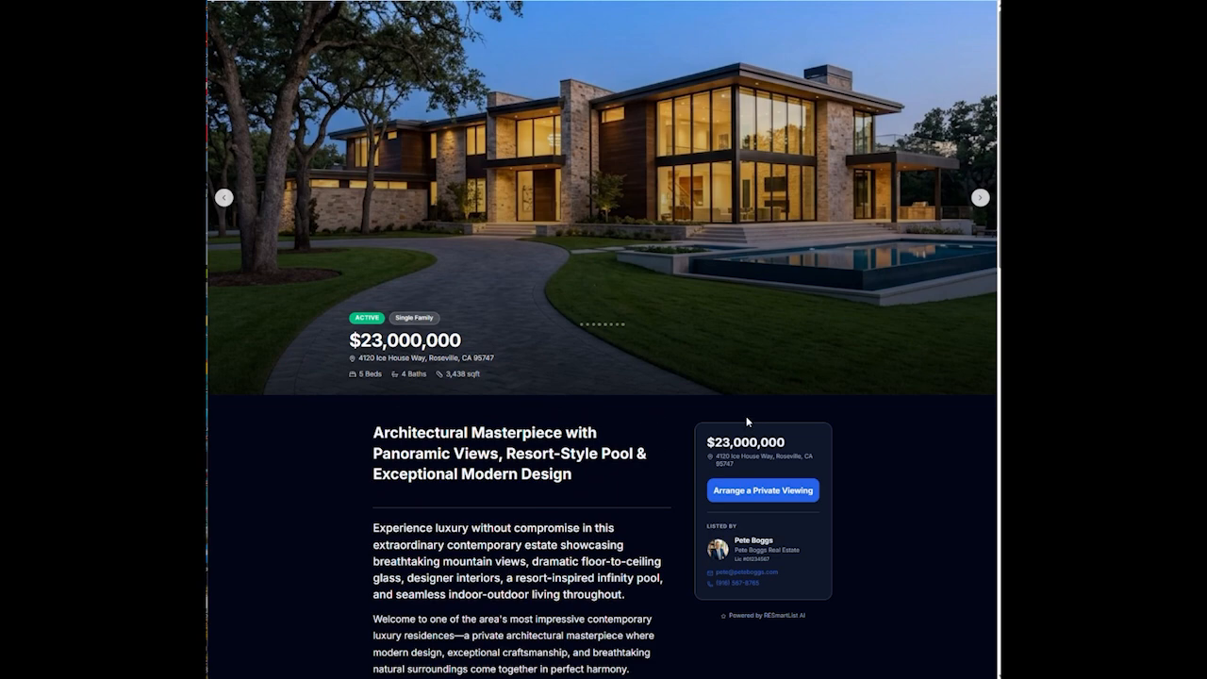
# Cycle the photo carousel through every picture, then return to the management page
pyautogui.click(980, 197)
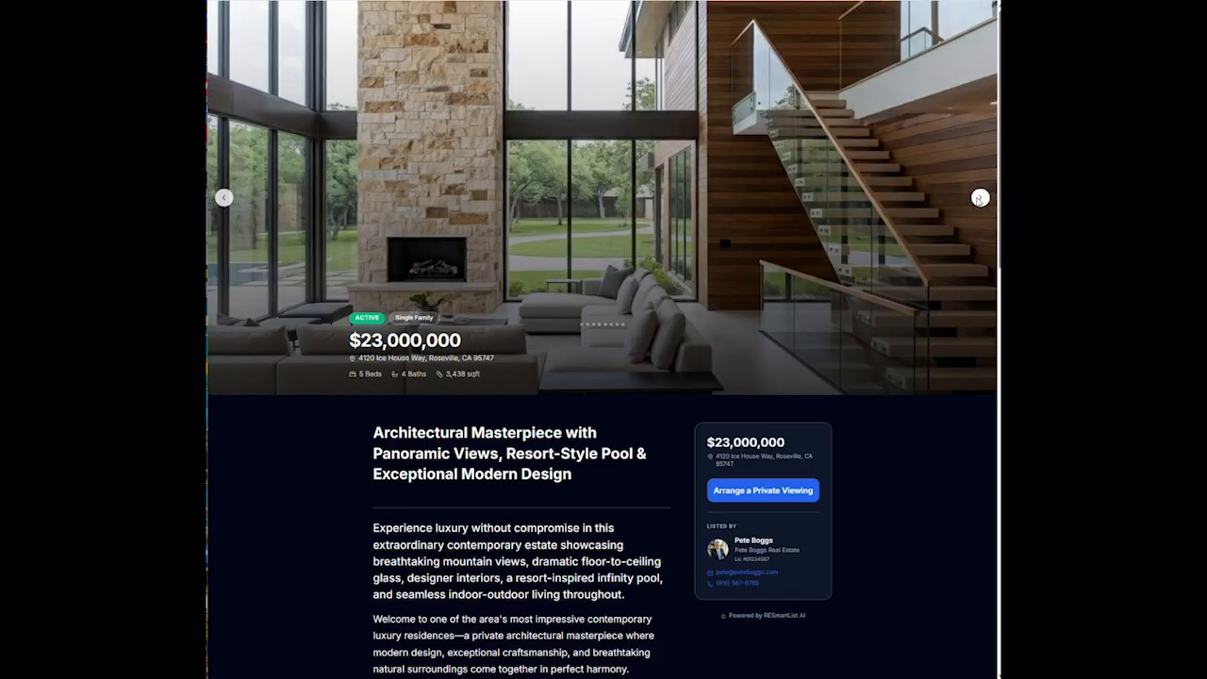
pyautogui.click(979, 197)
pyautogui.click(980, 197)
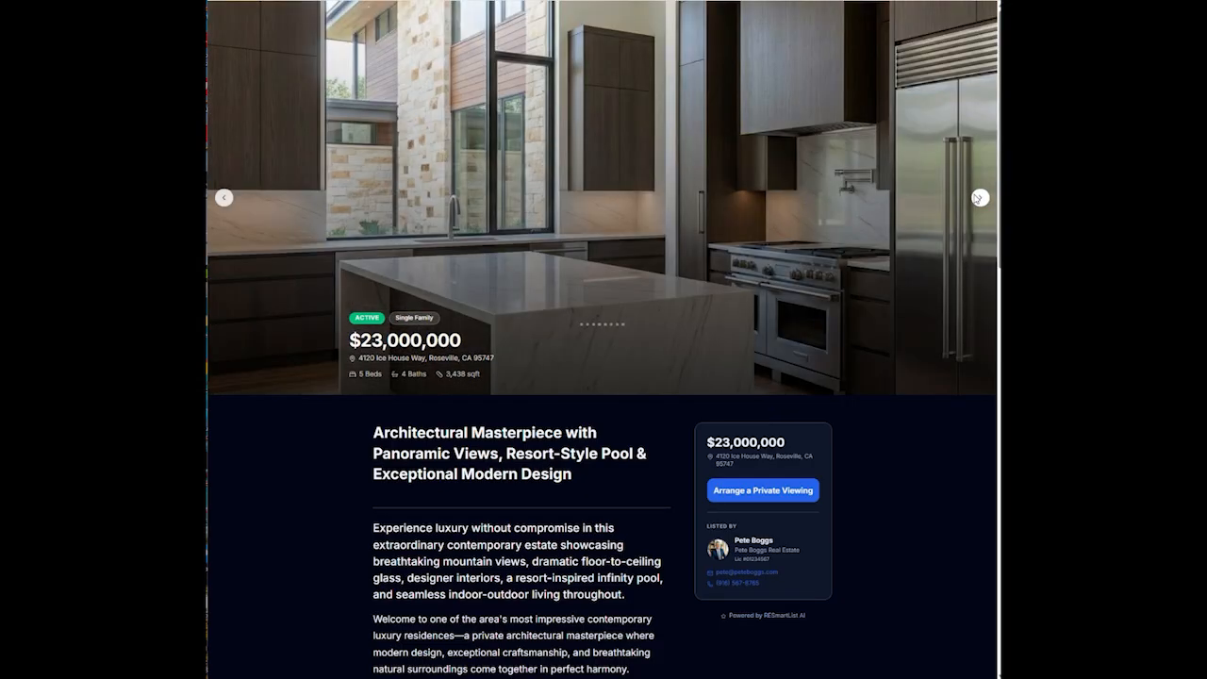
pyautogui.click(980, 197)
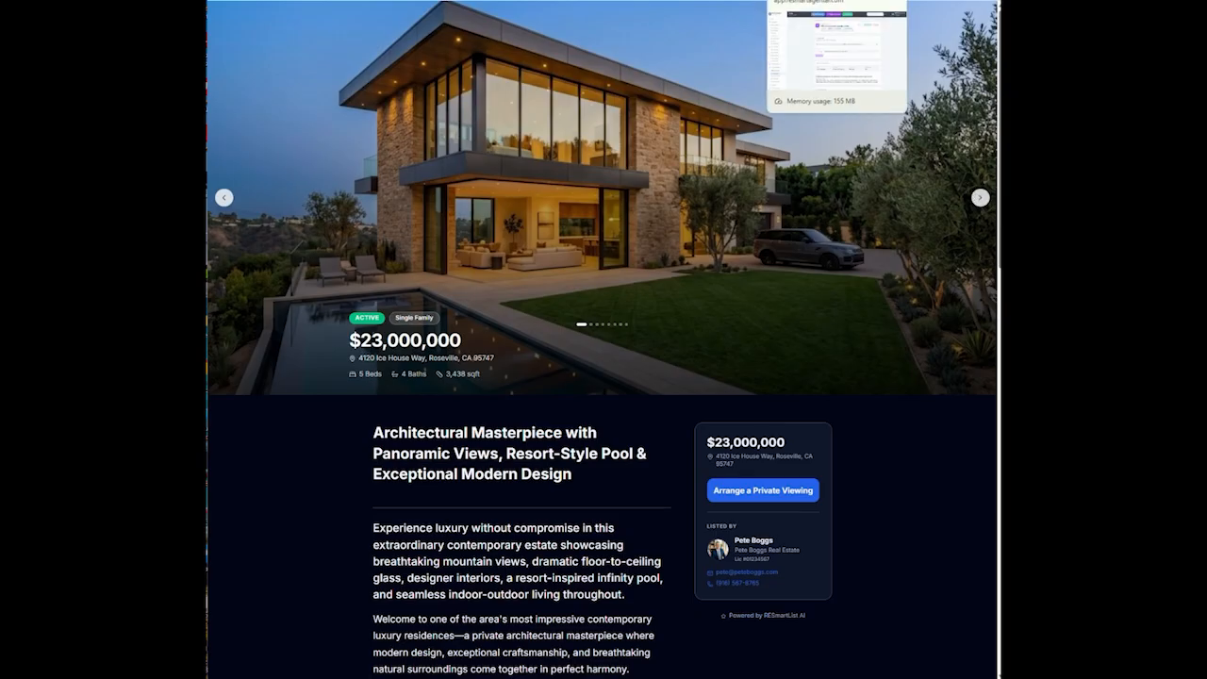
pyautogui.click(830, 1)
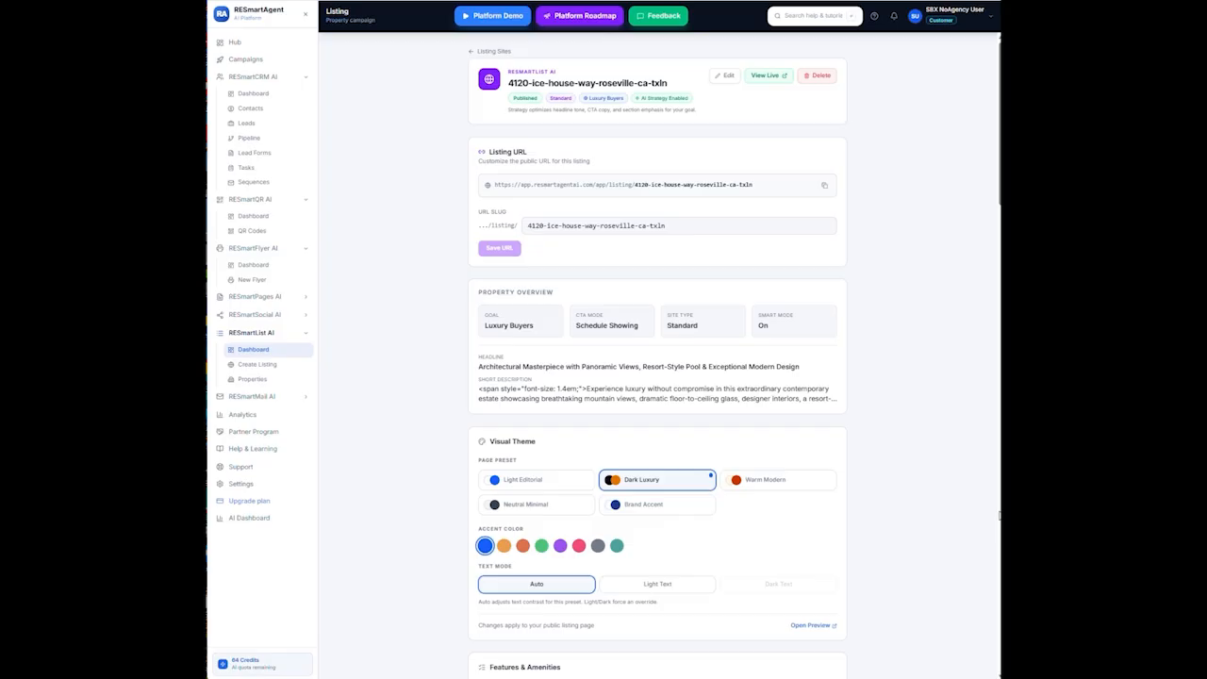
# Open Edit Listing Settings and review Site Configuration: Standard type, Luxury Buyers goal, Schedule Showing CTA
pyautogui.click(727, 78)
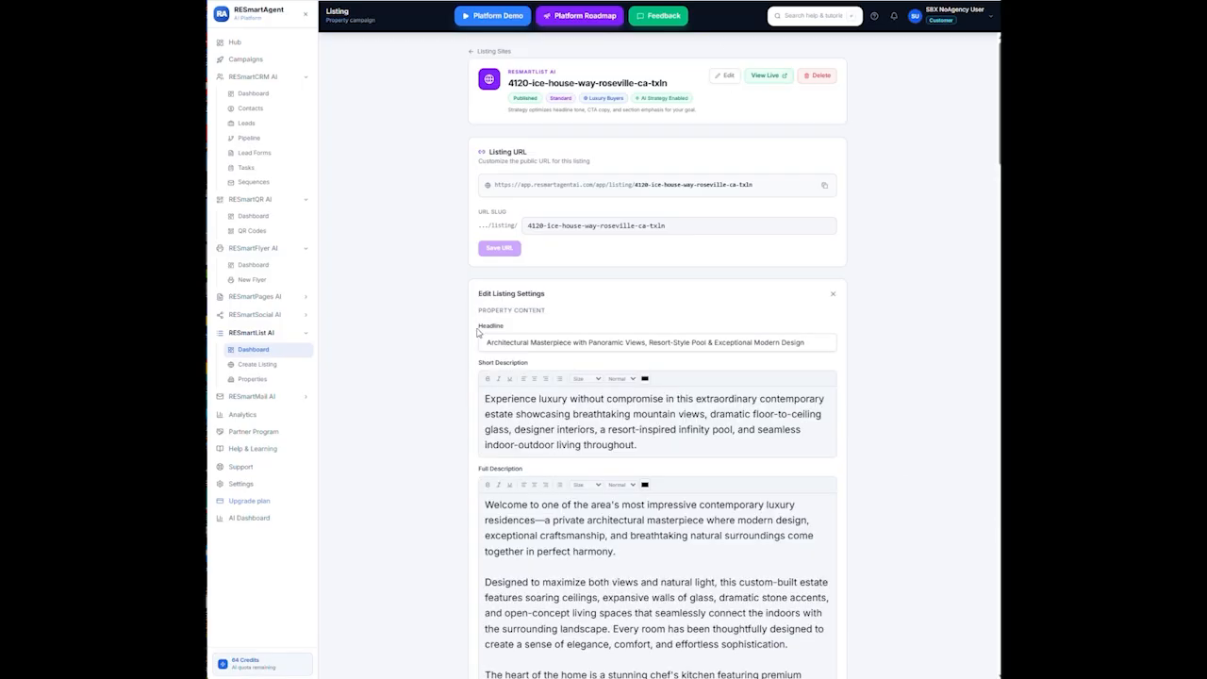
pyautogui.scroll(-3, 686, 320)
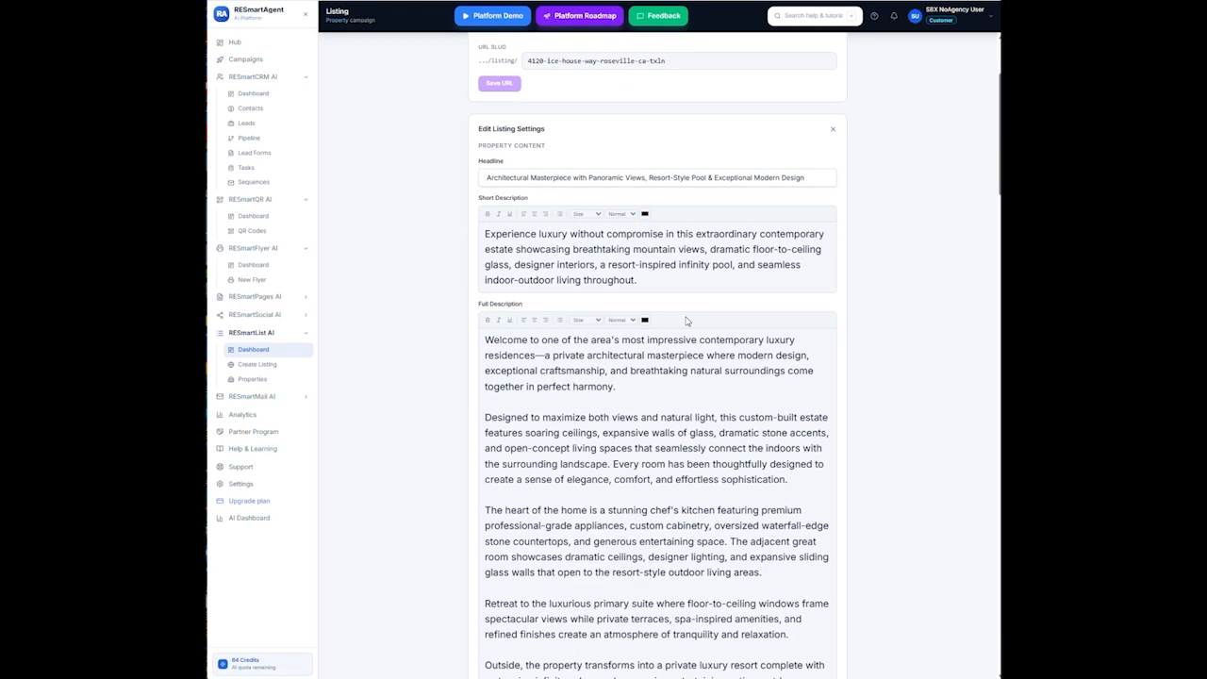
pyautogui.scroll(-8, 686, 320)
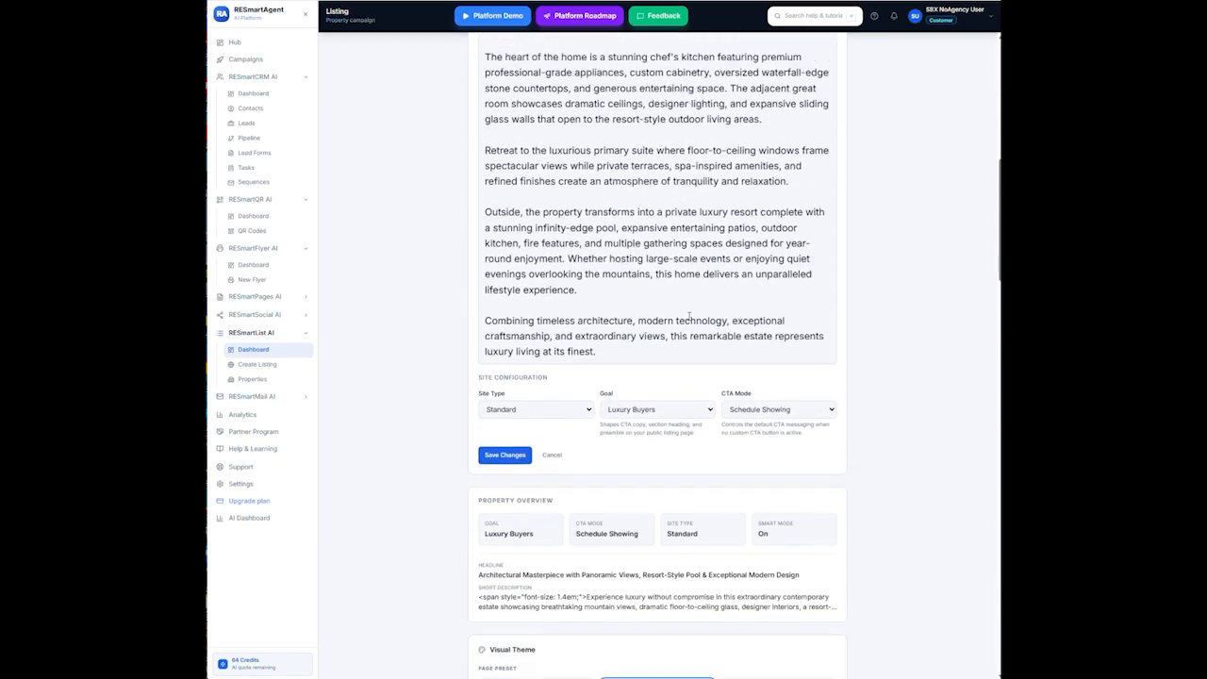
pyautogui.scroll(-2, 689, 317)
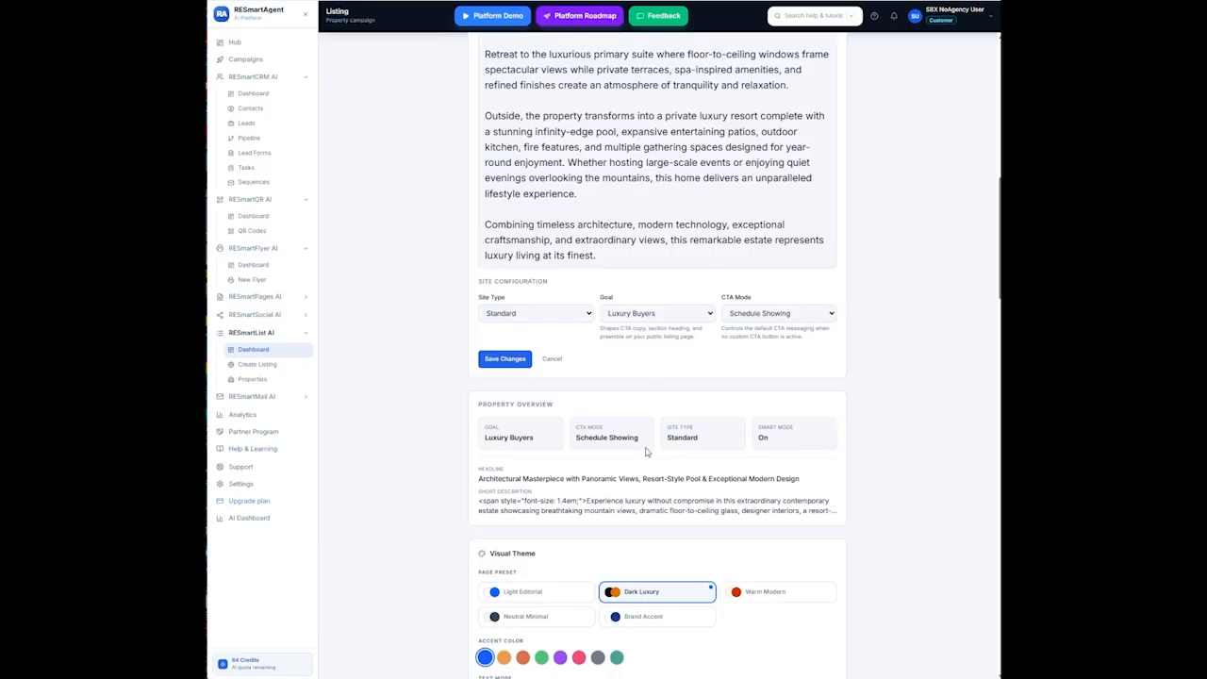
pyautogui.scroll(-3, 489, 520)
pyautogui.scroll(-10, 490, 522)
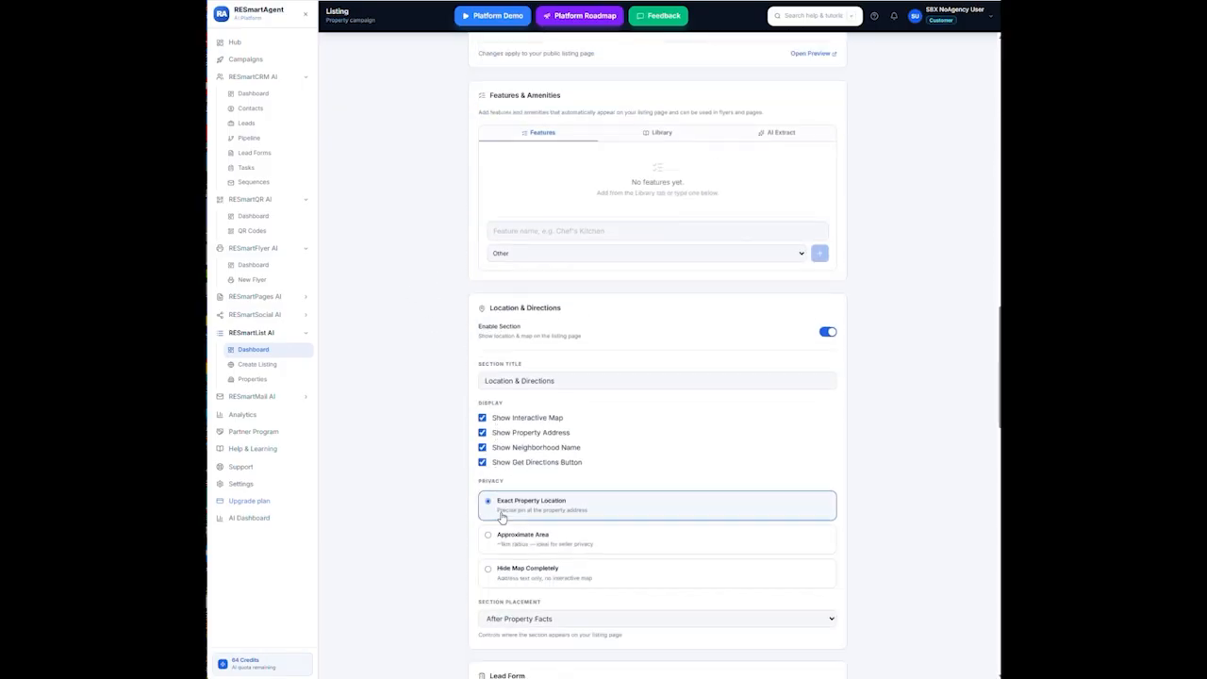
pyautogui.scroll(-8, 511, 510)
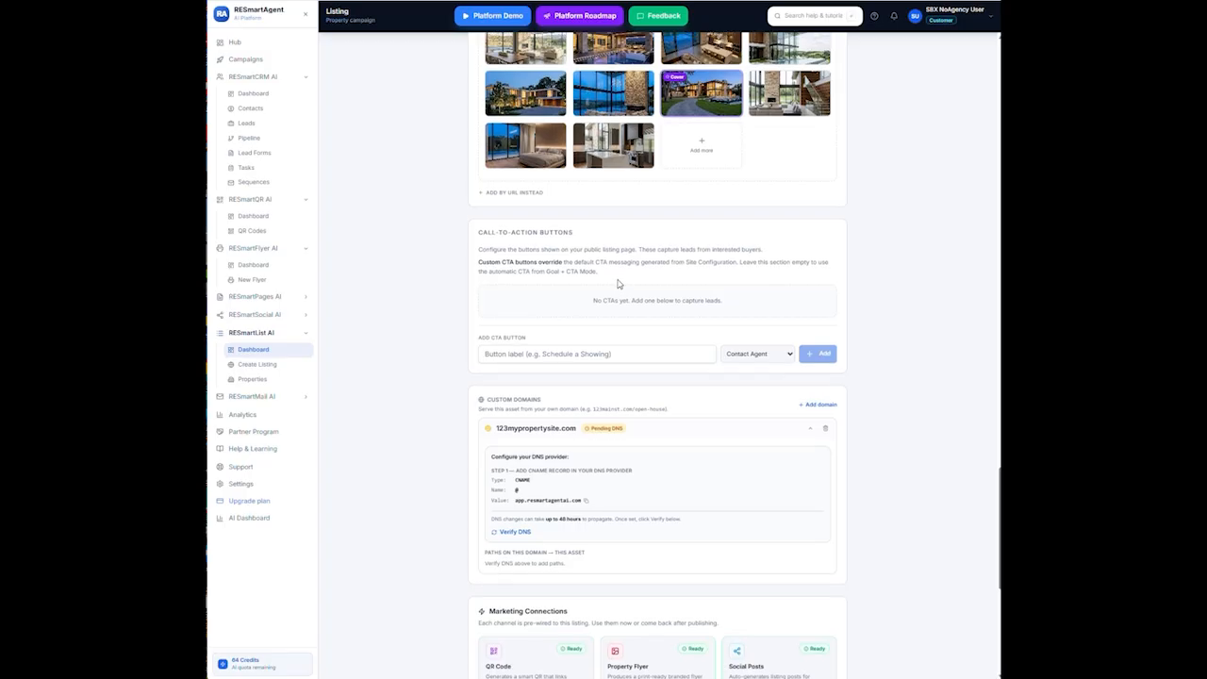
pyautogui.scroll(6, 609, 280)
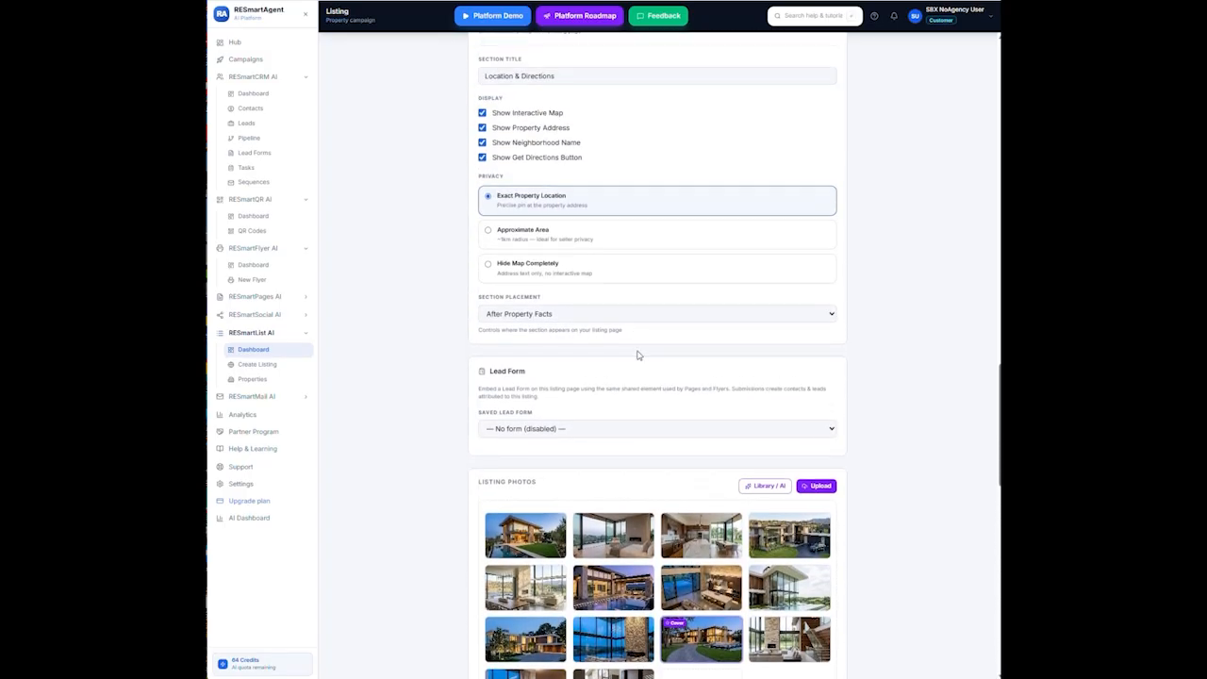
pyautogui.scroll(3, 638, 349)
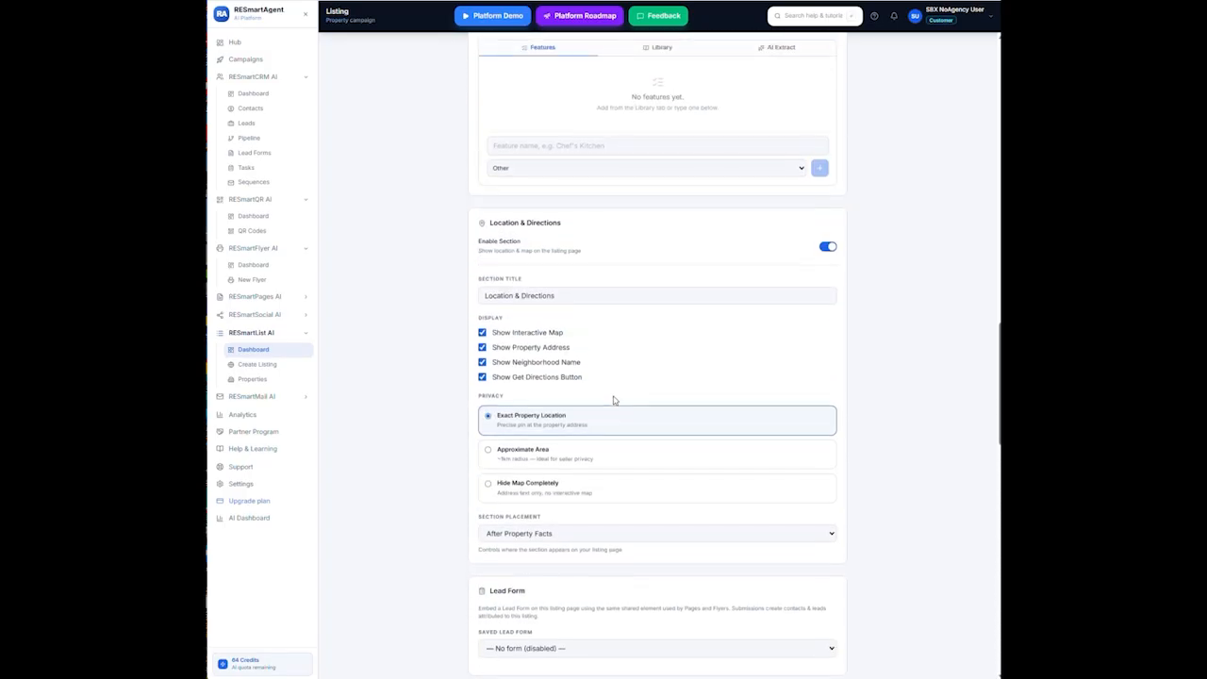
pyautogui.scroll(7, 587, 403)
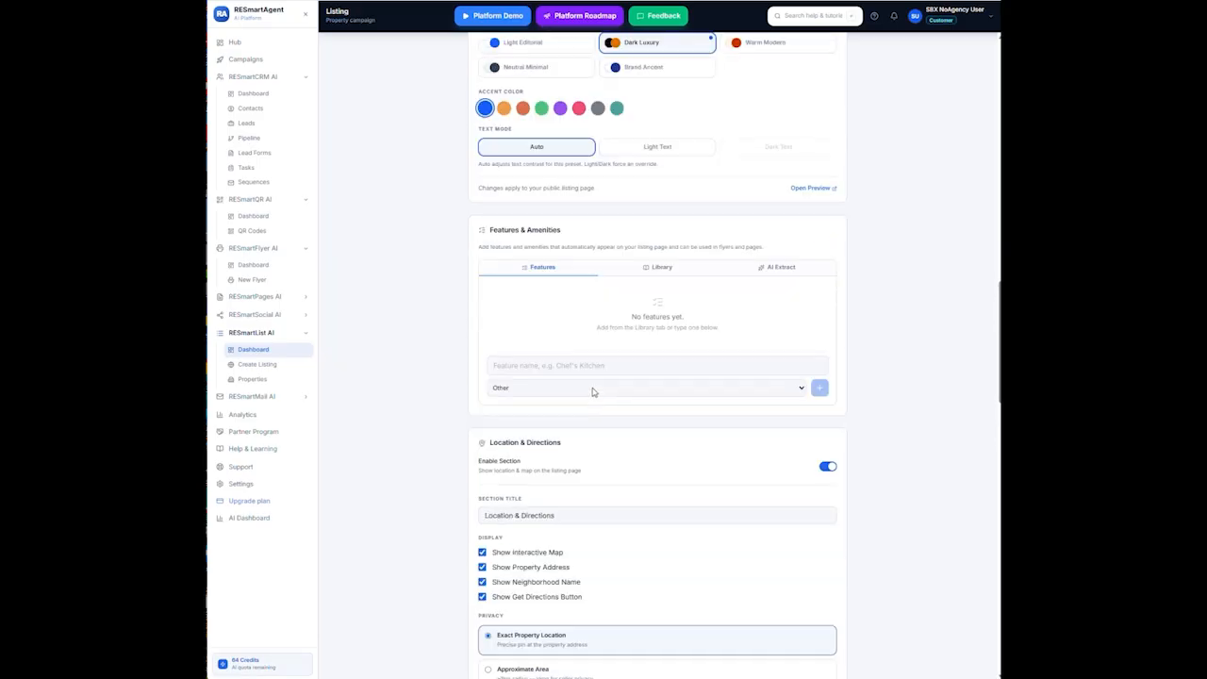
pyautogui.scroll(2, 596, 382)
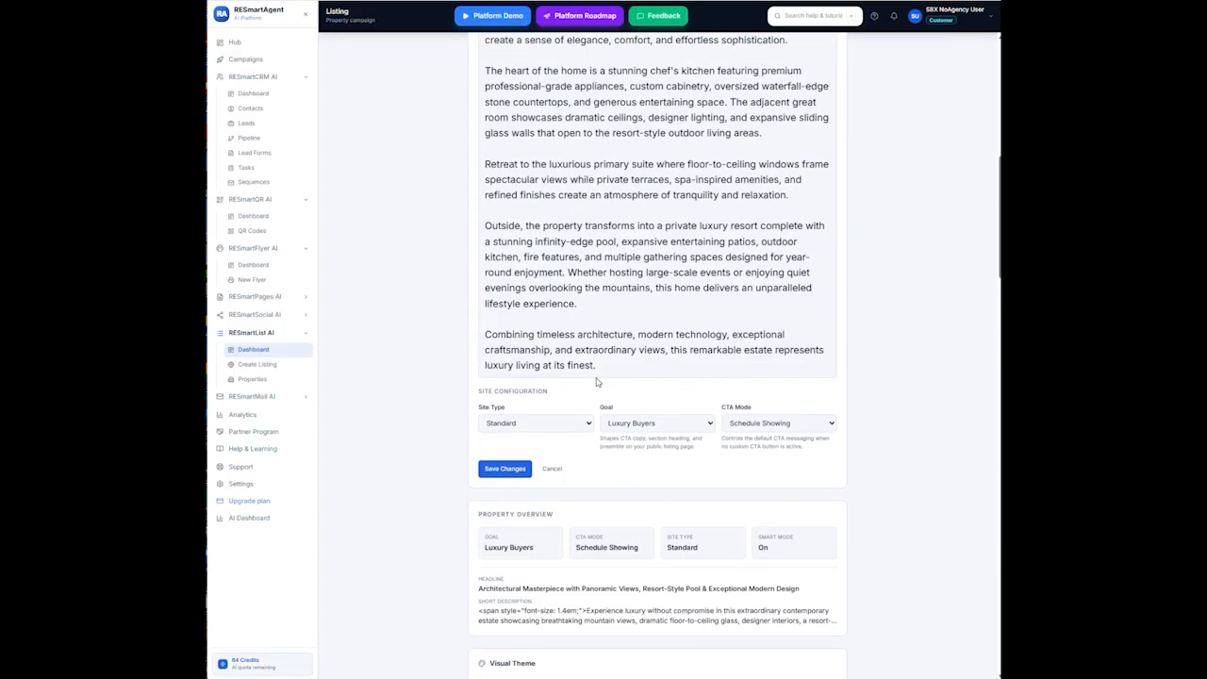
pyautogui.scroll(-1, 596, 382)
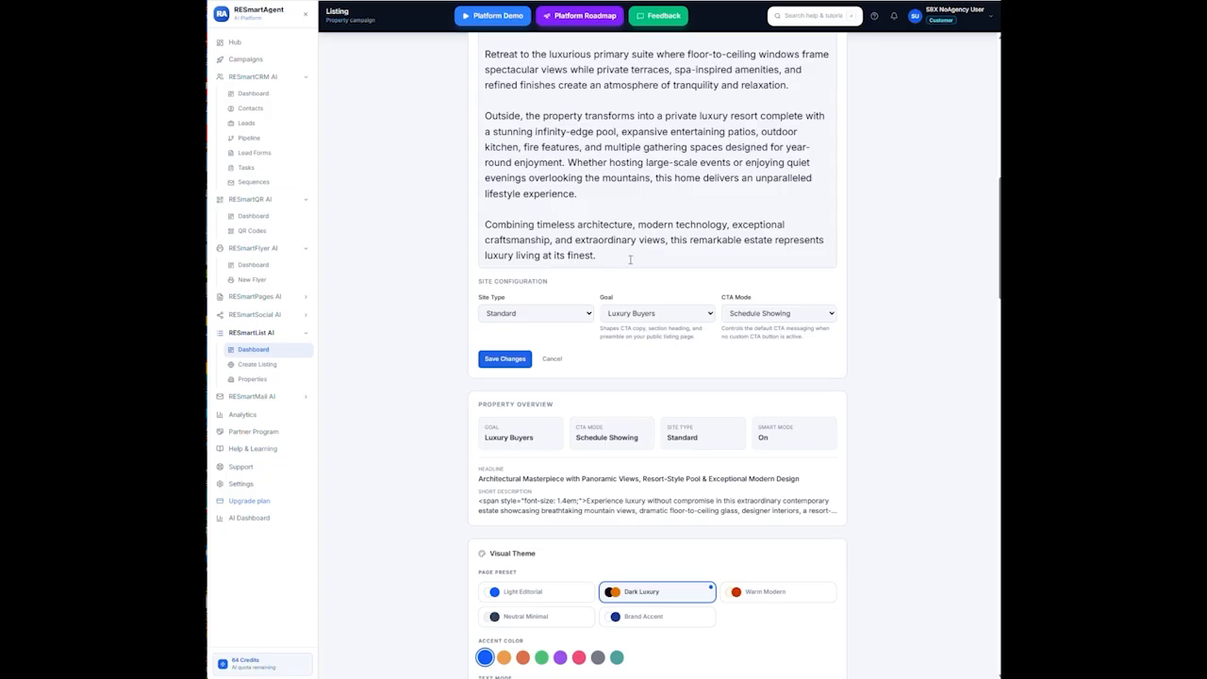
pyautogui.click(707, 316)
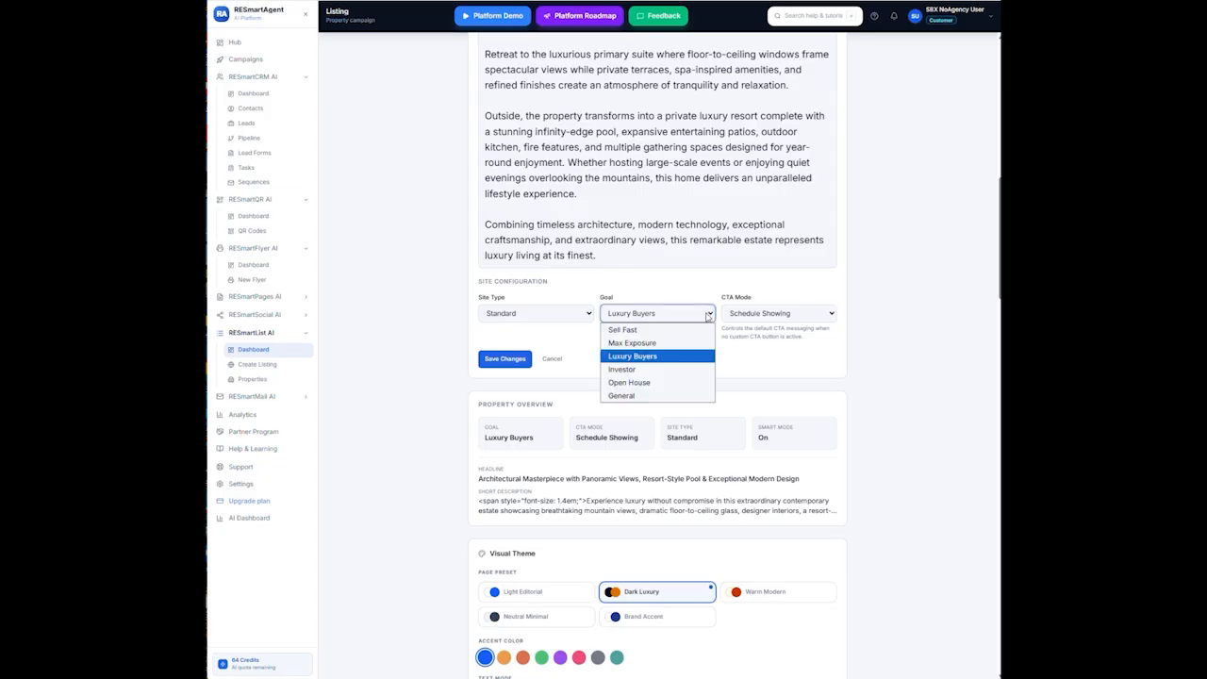
pyautogui.click(673, 396)
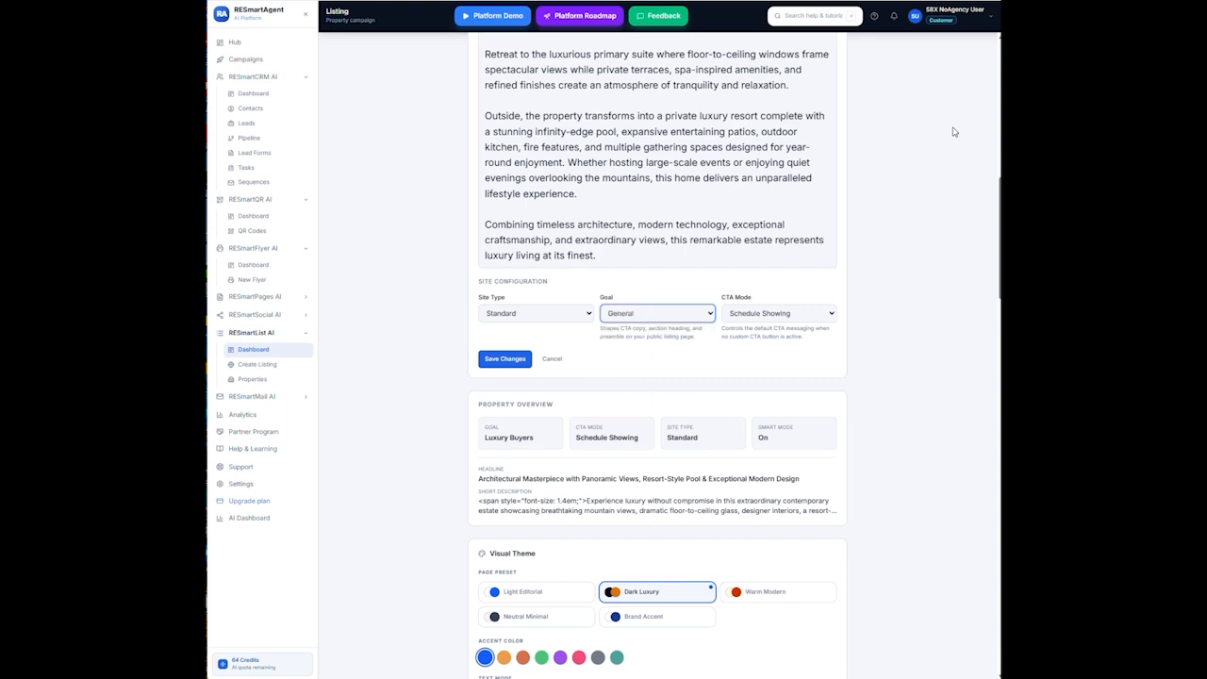
pyautogui.click(822, 320)
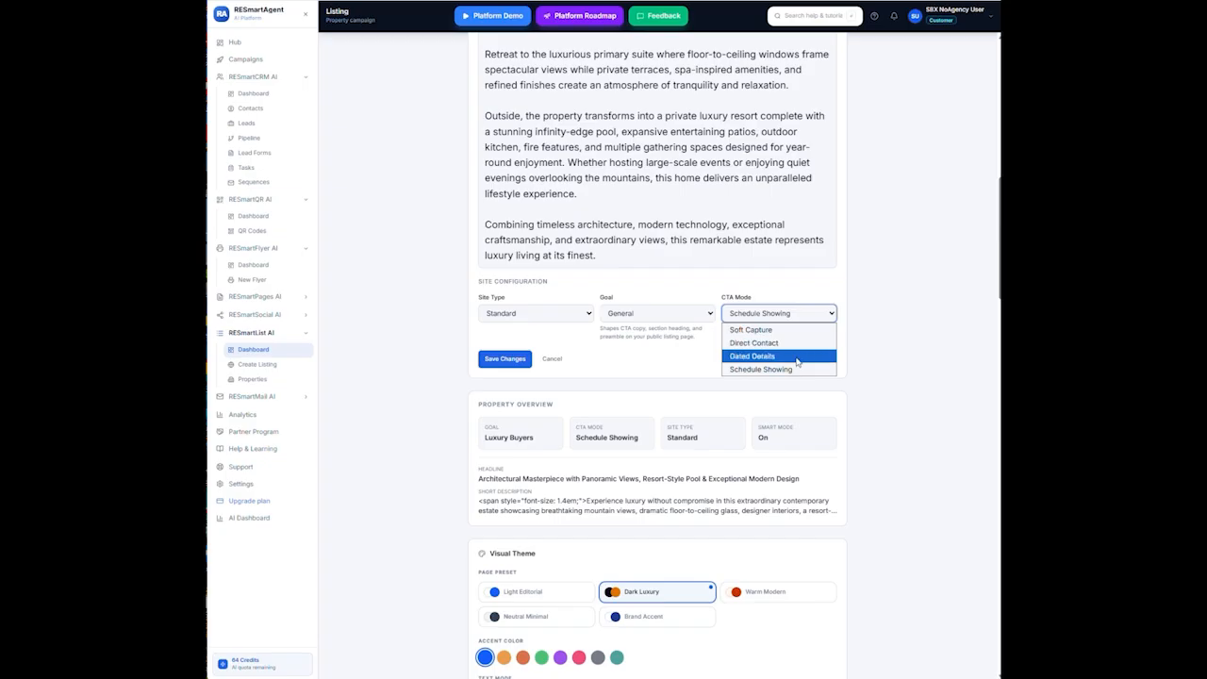
pyautogui.click(794, 361)
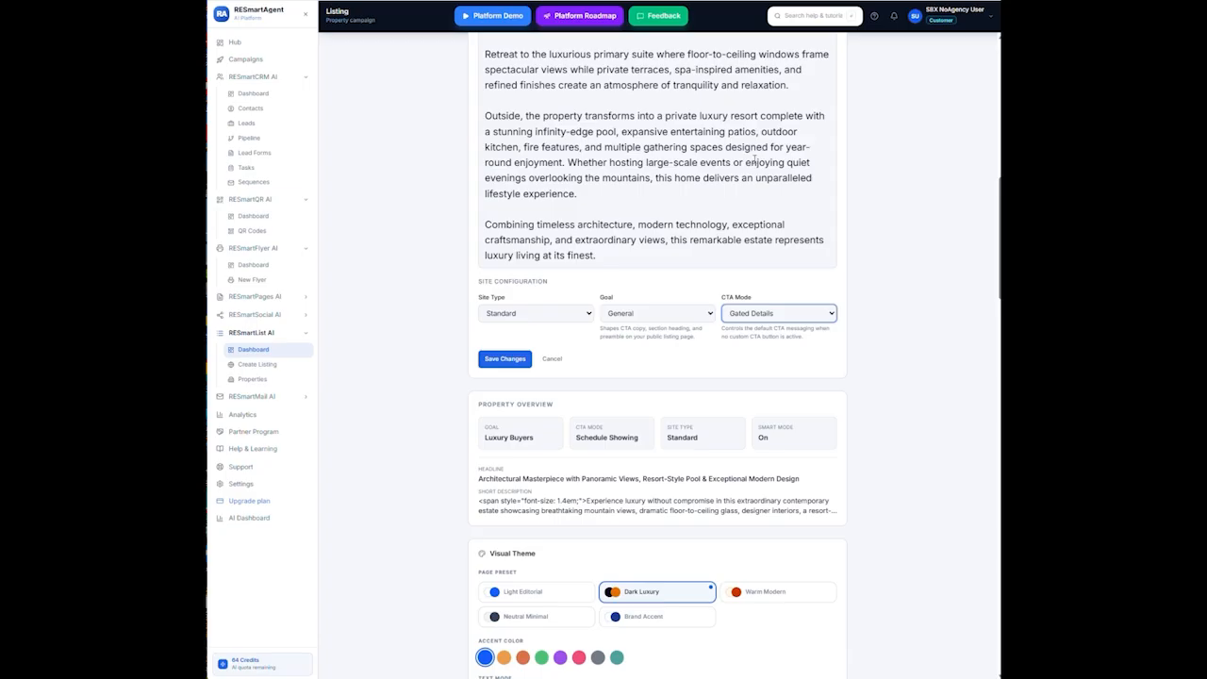
pyautogui.click(827, 317)
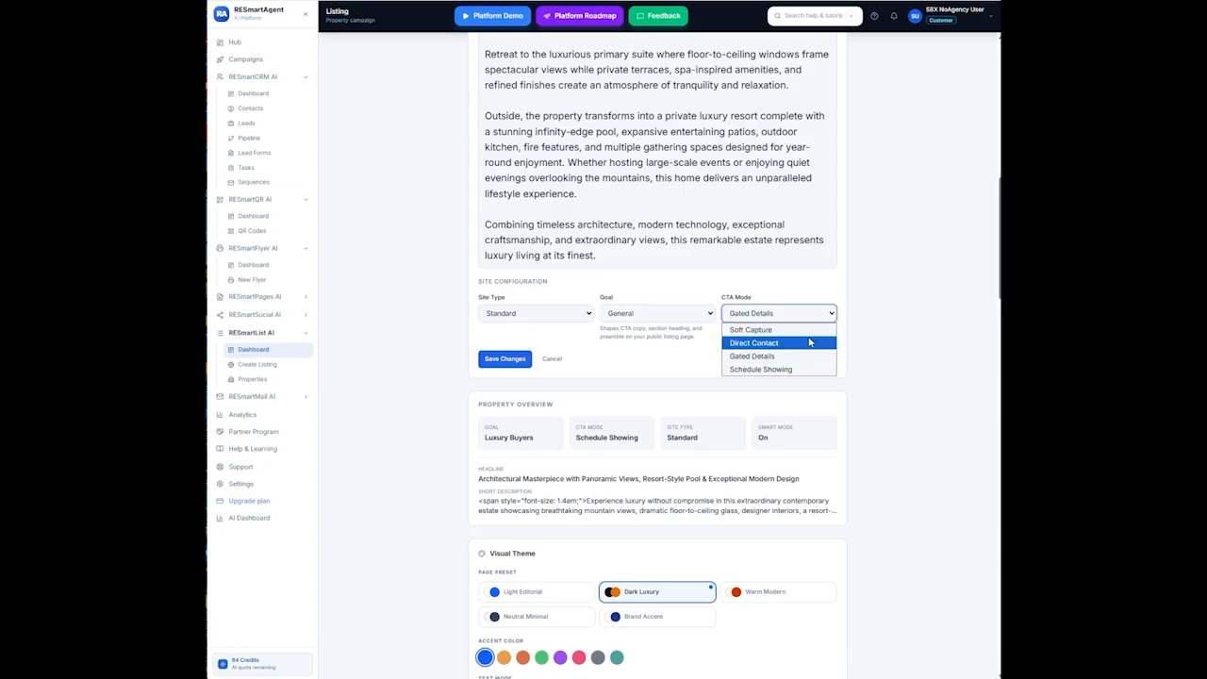
pyautogui.click(808, 342)
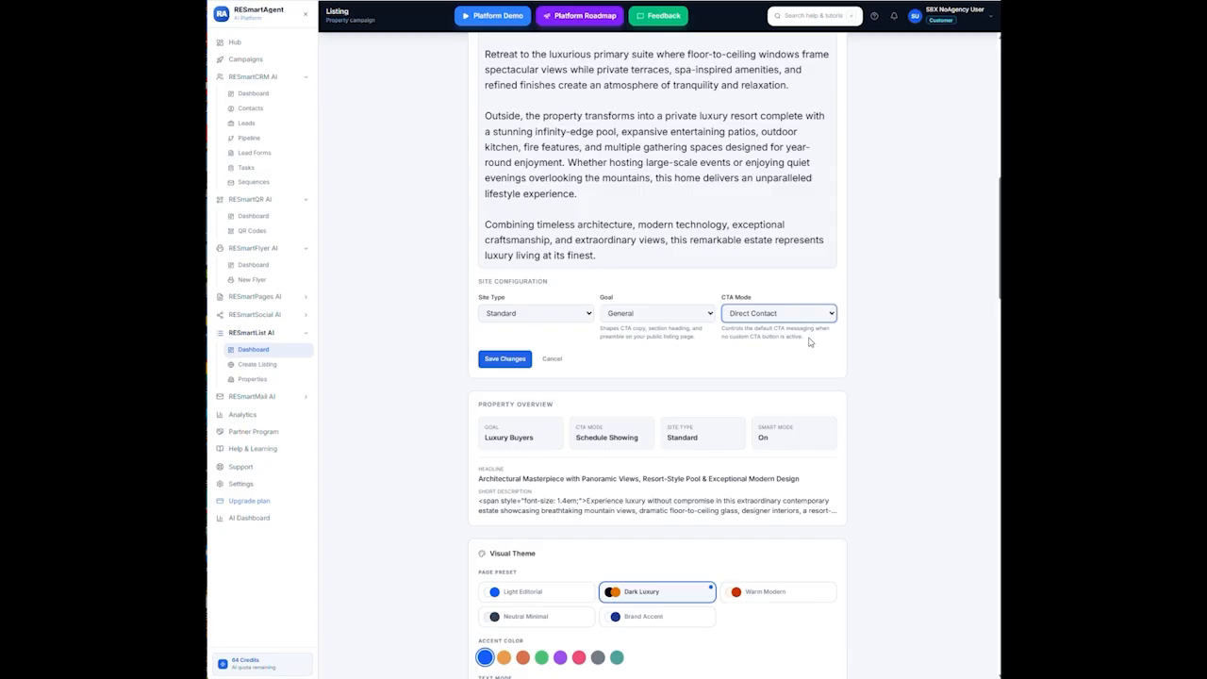
pyautogui.click(671, 316)
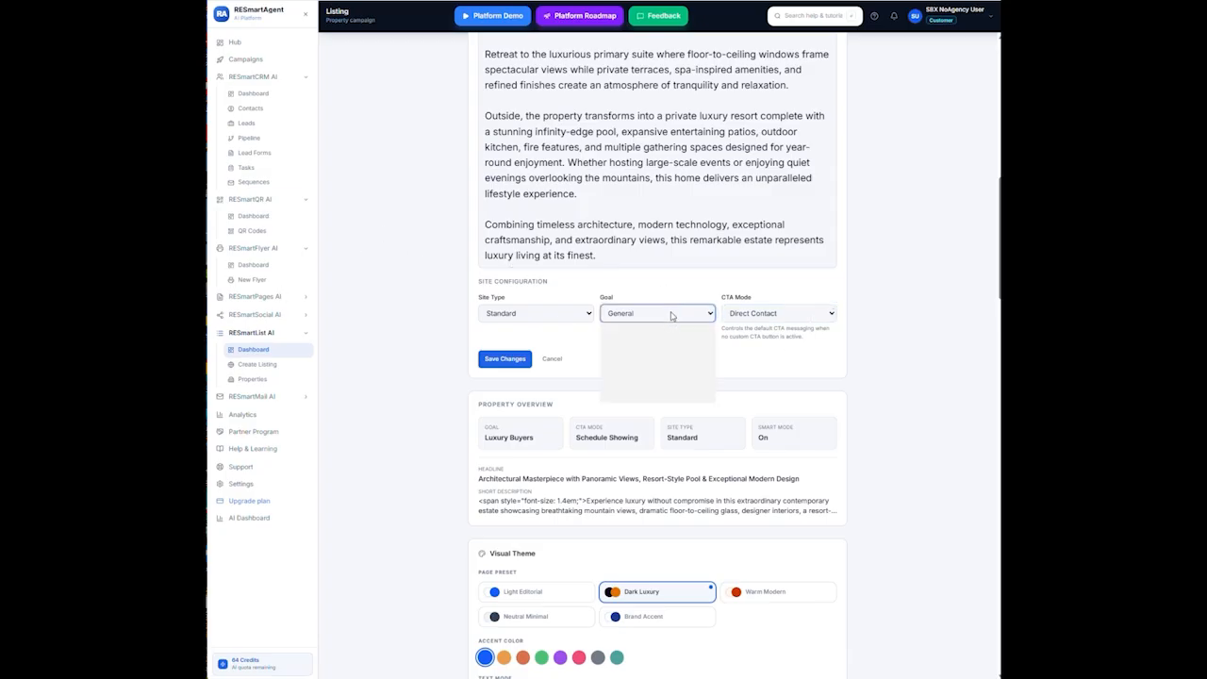
pyautogui.click(649, 356)
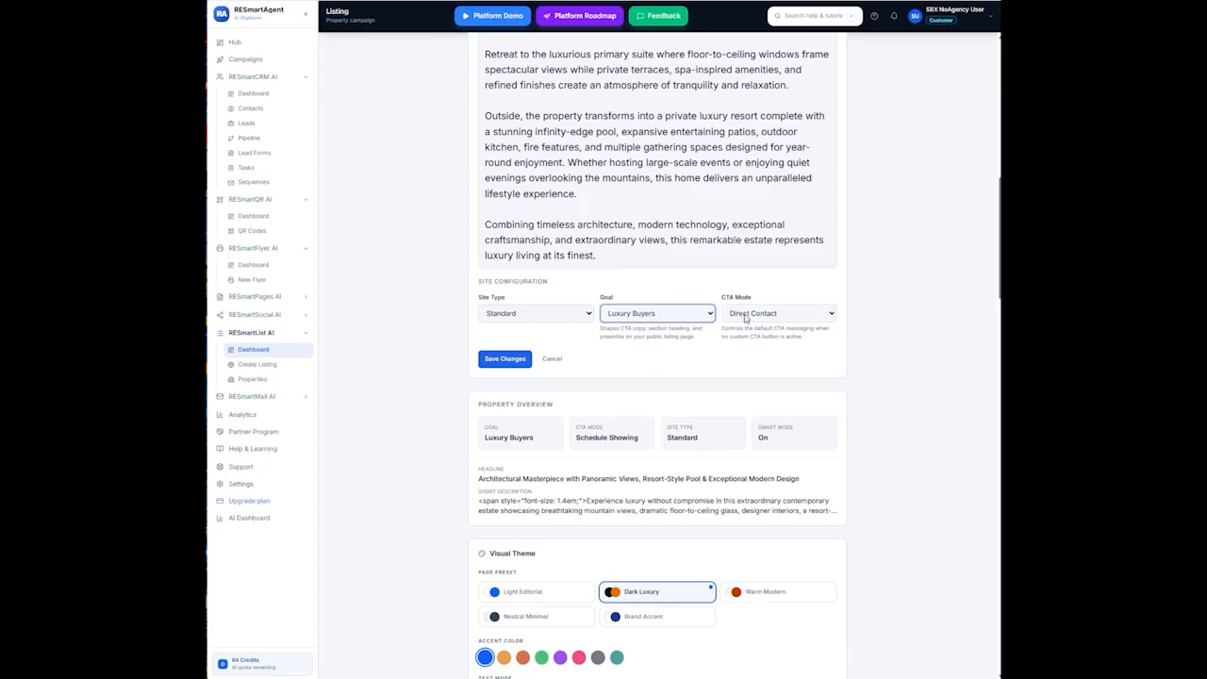
pyautogui.click(777, 318)
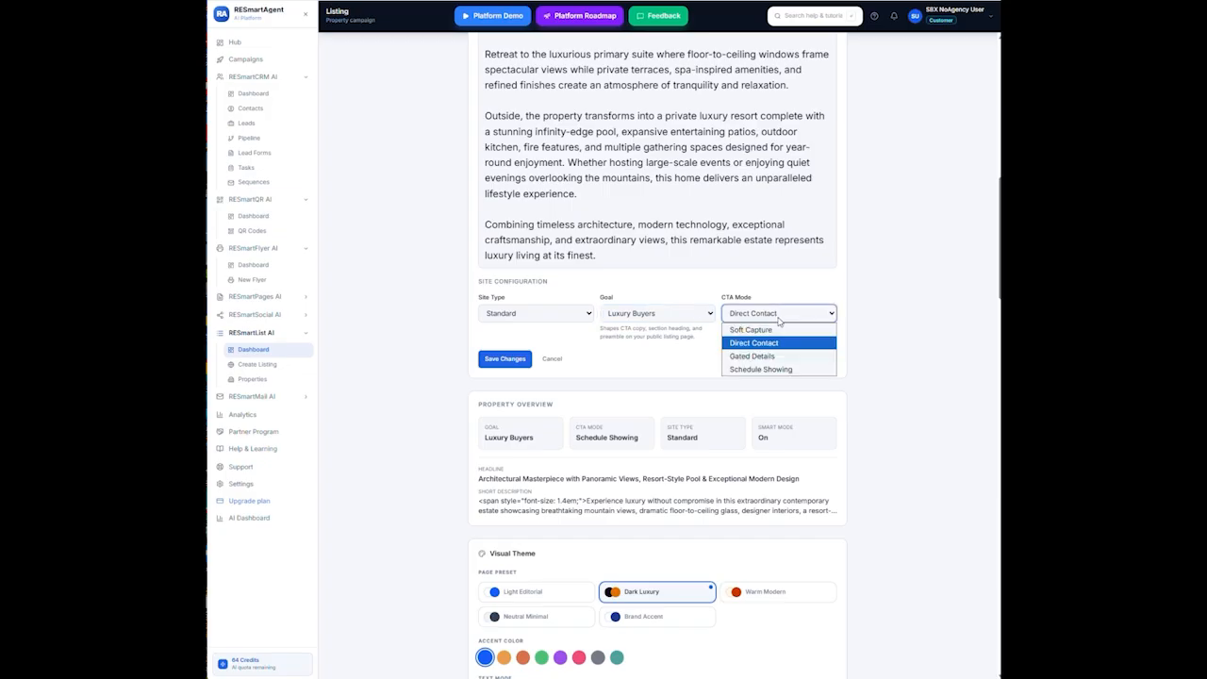
pyautogui.click(765, 370)
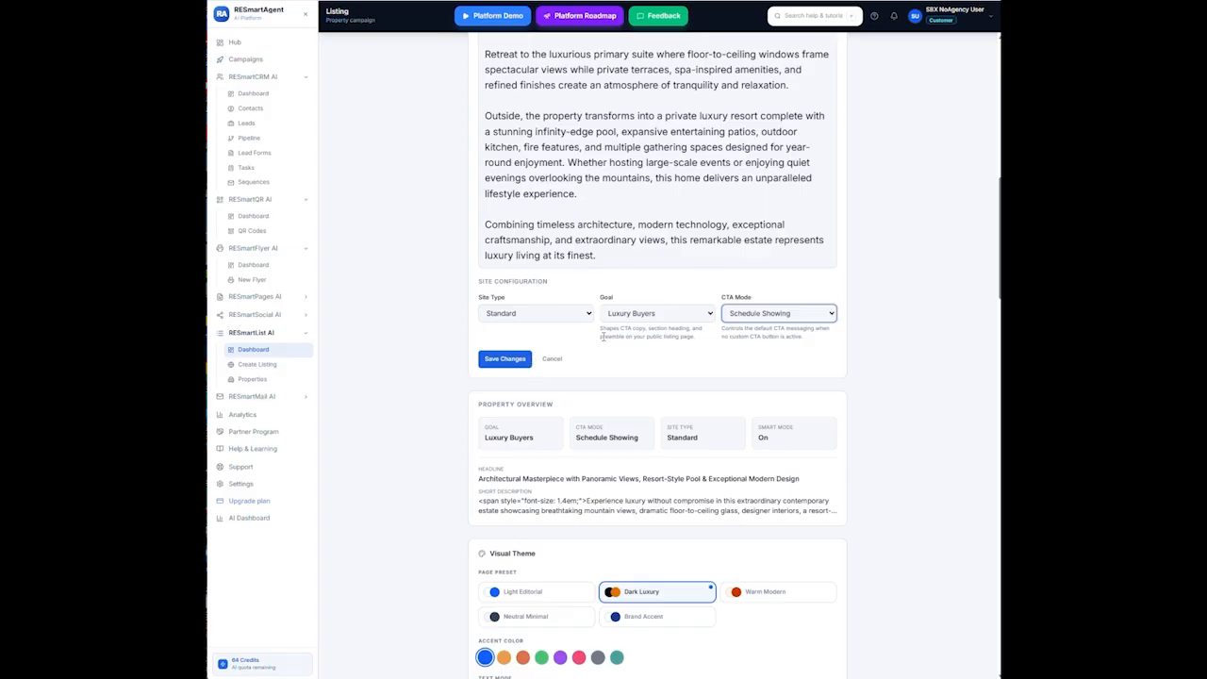
# Pick Premium Showcase in the Site Type dropdown and save the changes
pyautogui.click(588, 314)
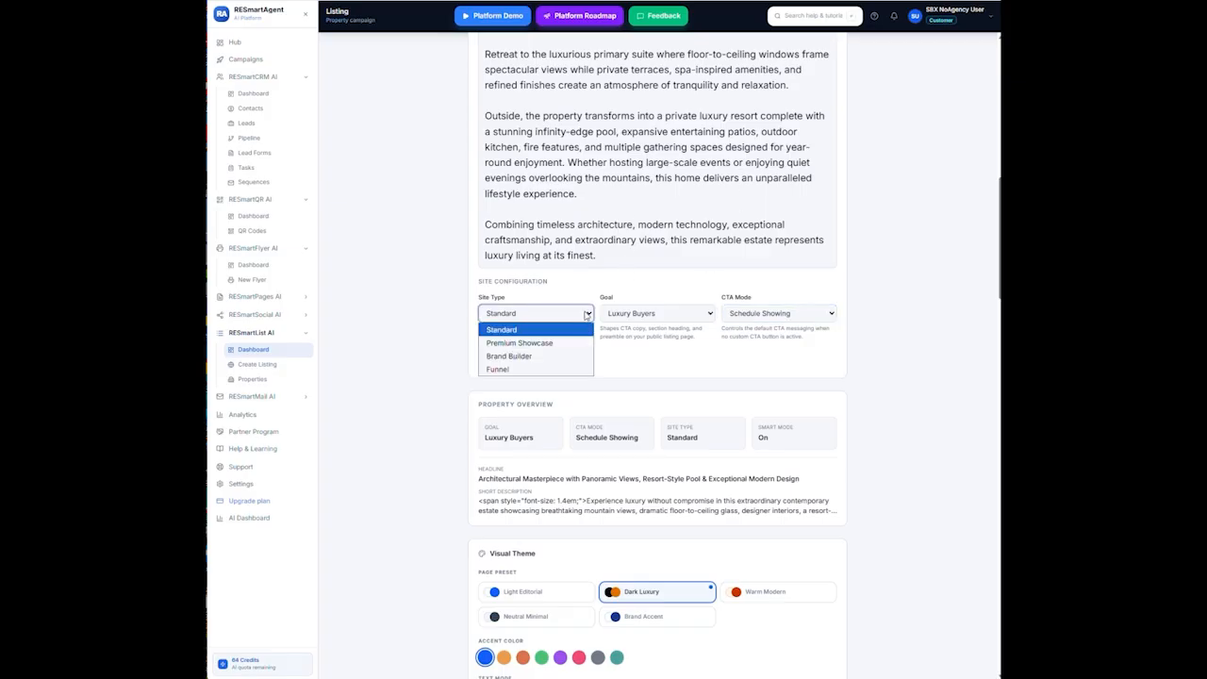
pyautogui.click(536, 348)
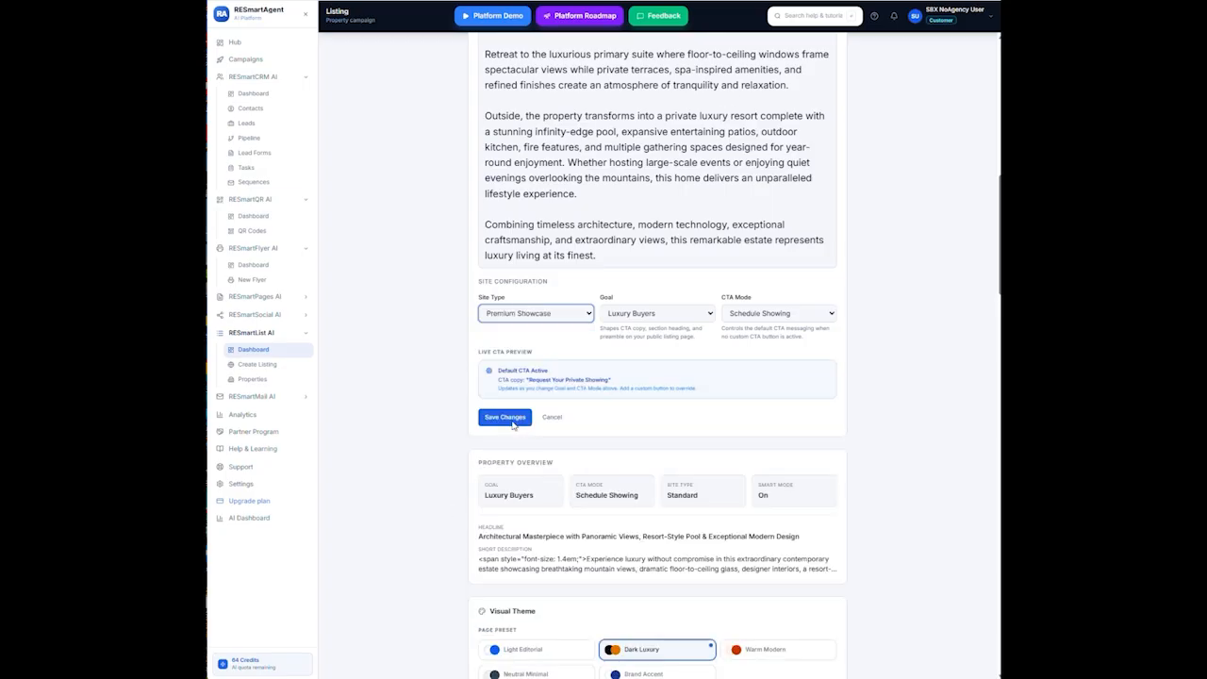
pyautogui.click(513, 418)
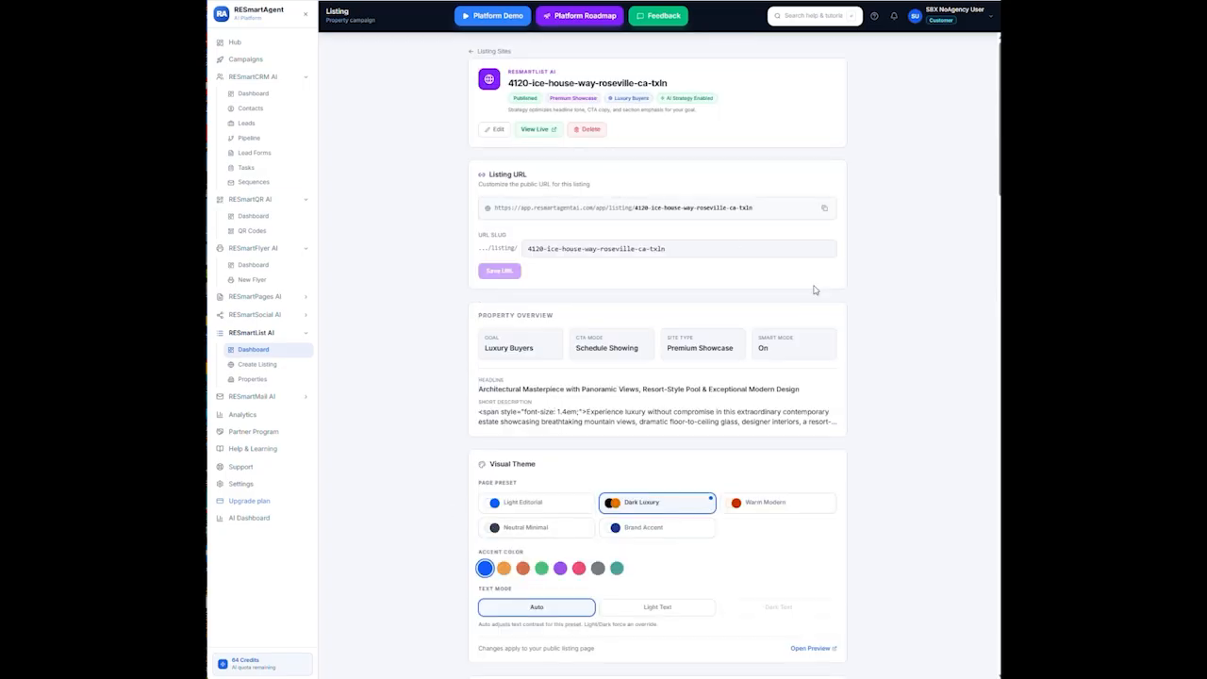
pyautogui.click(543, 136)
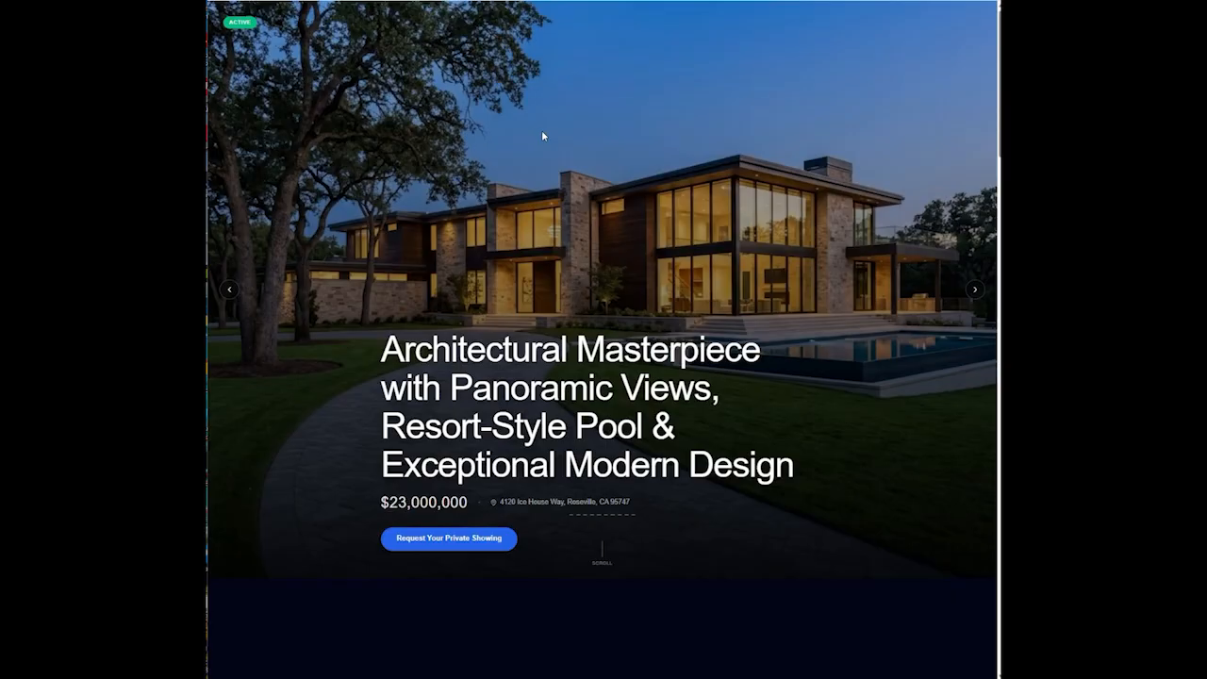
pyautogui.scroll(-3, 800, 447)
pyautogui.scroll(-2, 800, 447)
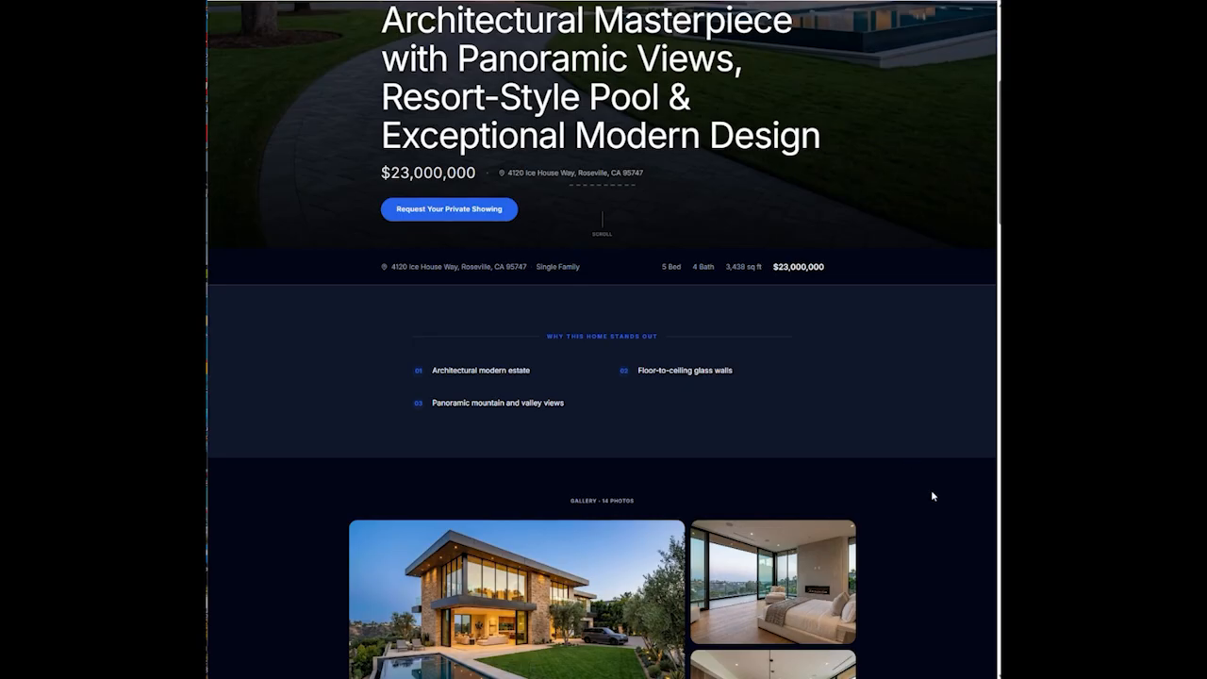
pyautogui.scroll(-5, 930, 491)
pyautogui.scroll(-7, 930, 492)
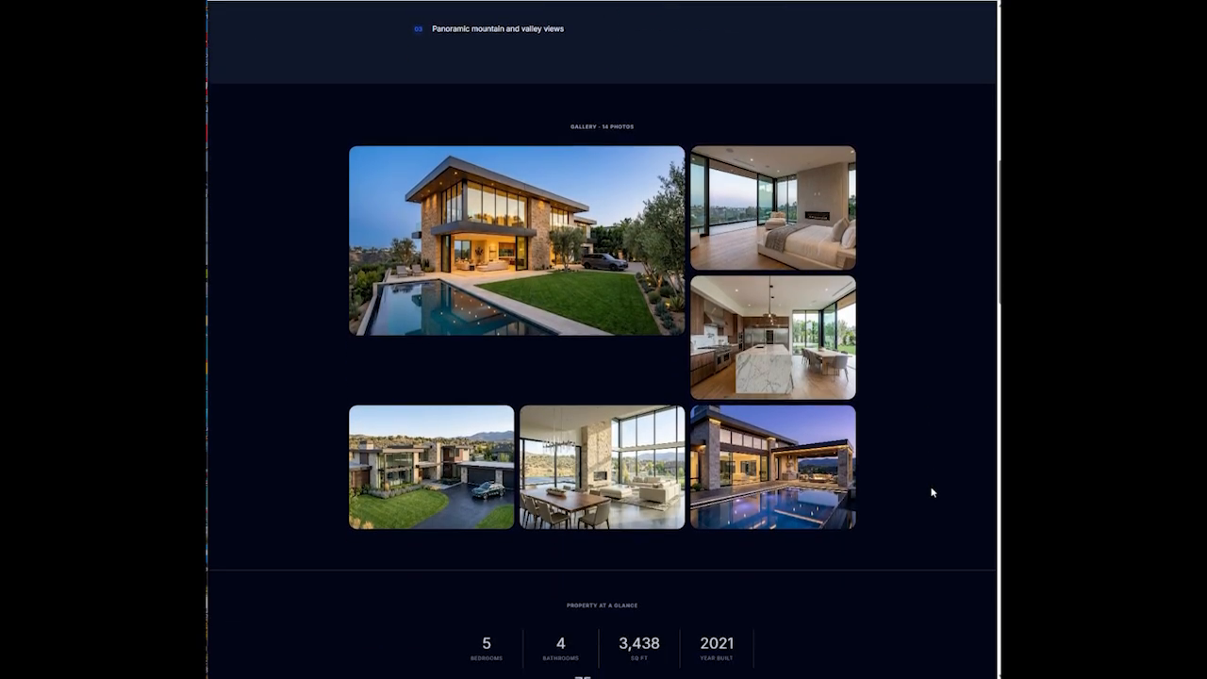
pyautogui.scroll(-10, 920, 492)
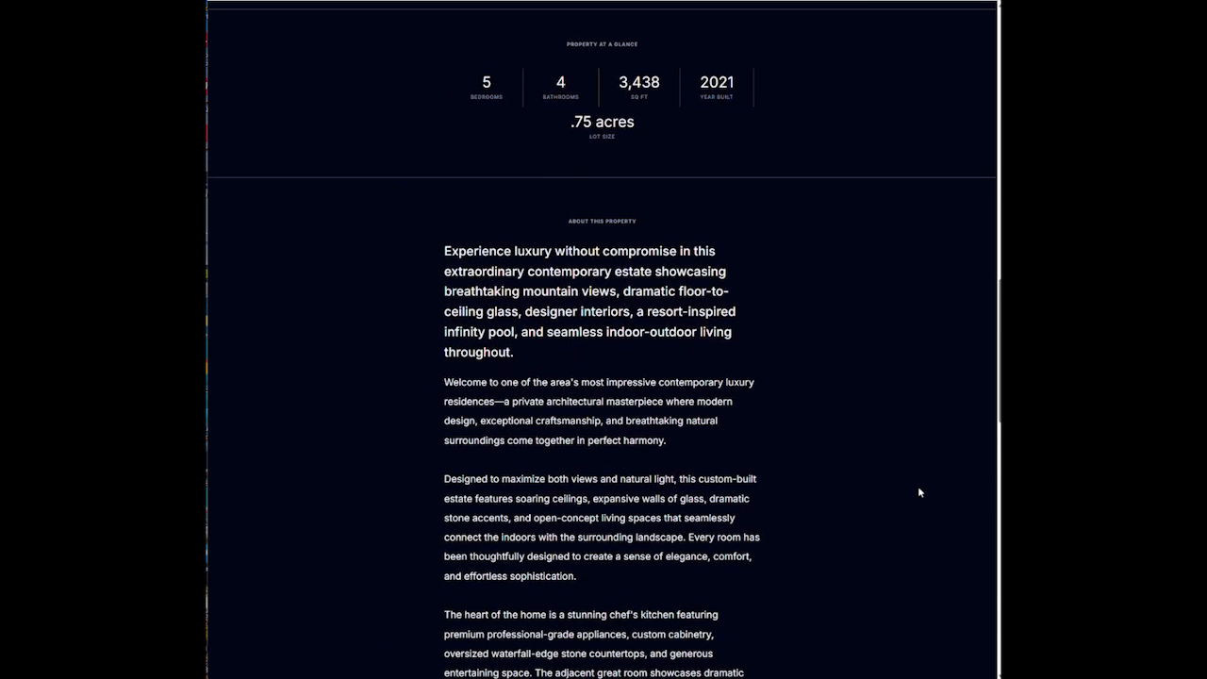
pyautogui.scroll(-7, 916, 483)
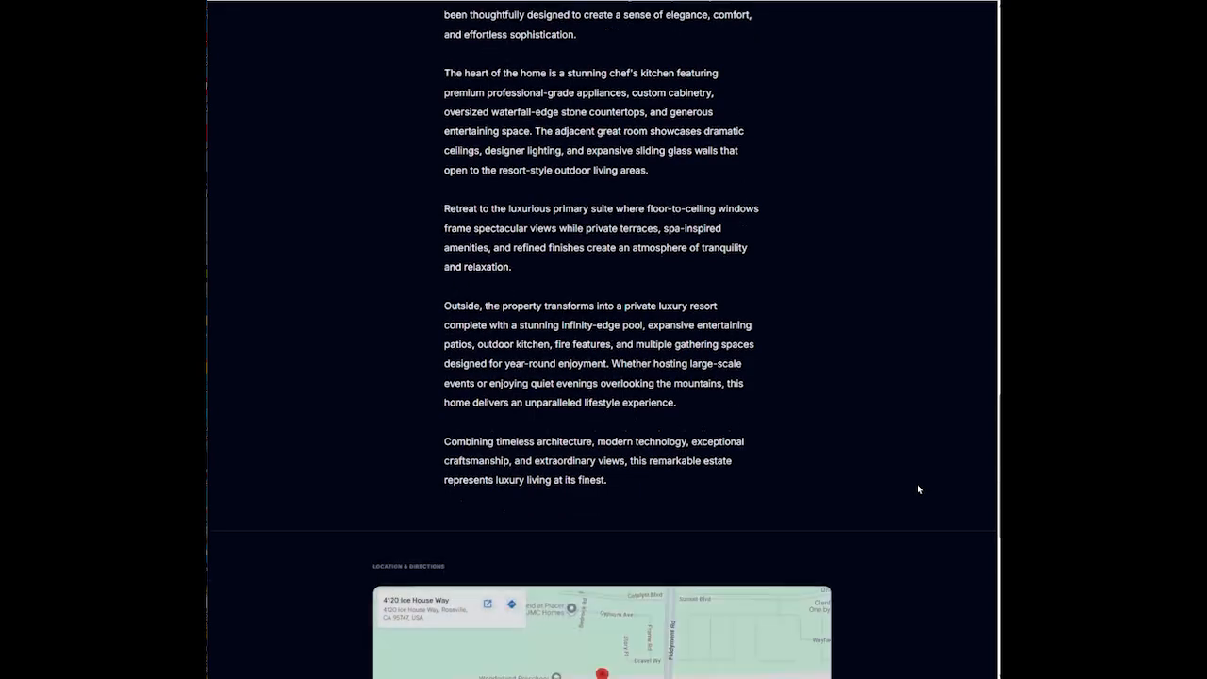
pyautogui.scroll(-3, 915, 485)
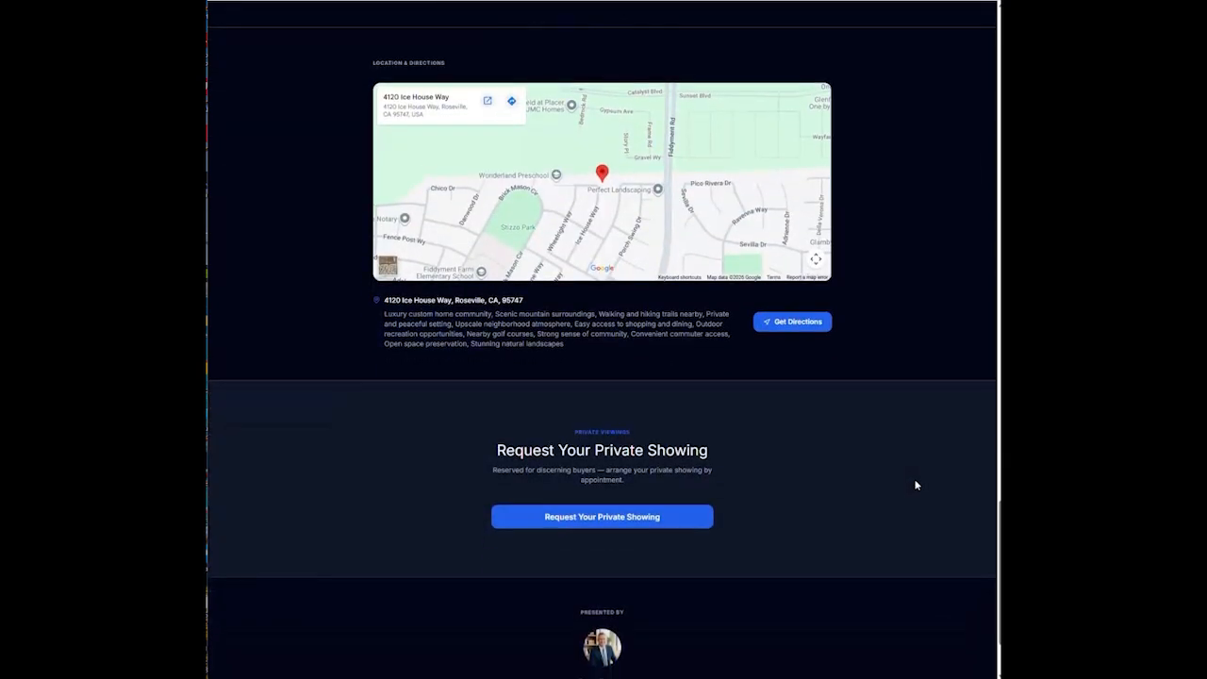
pyautogui.scroll(20, 913, 476)
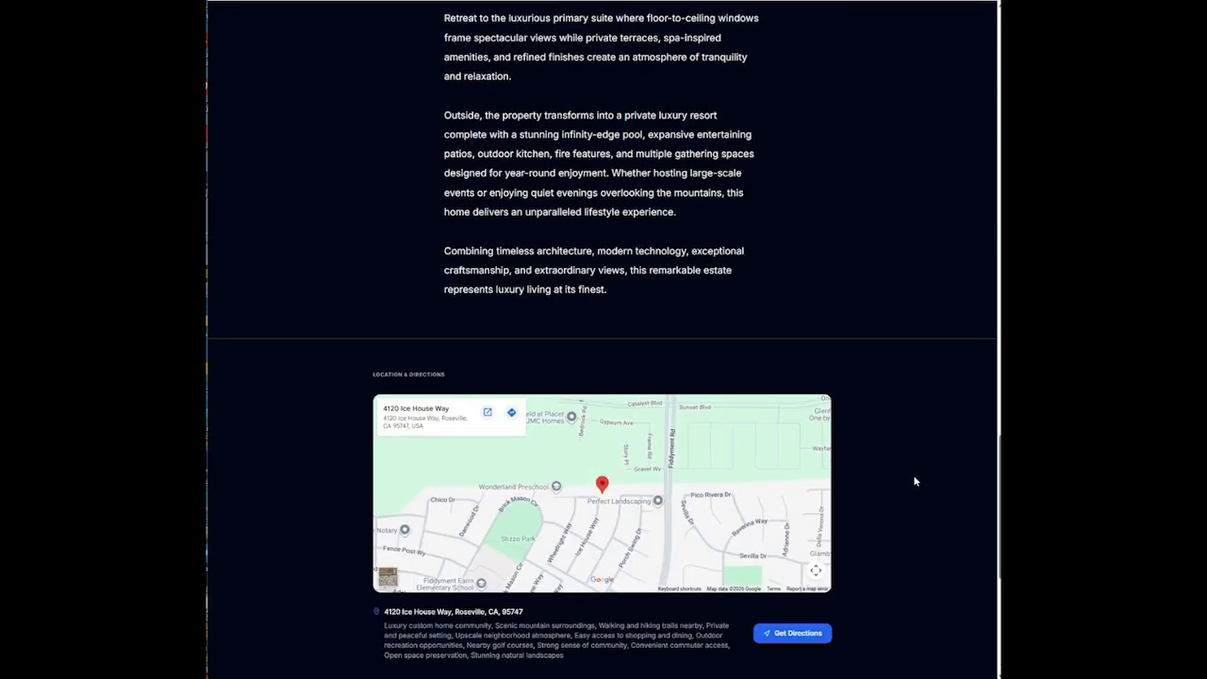
pyautogui.scroll(12, 926, 424)
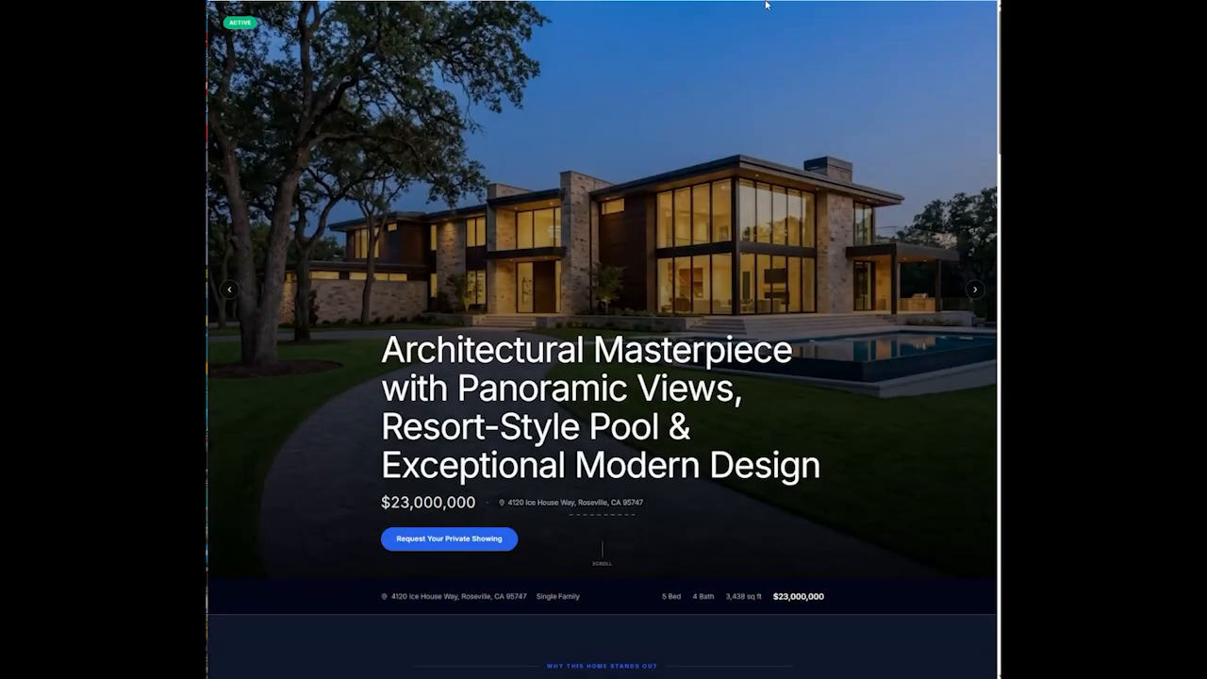
pyautogui.click(838, 2)
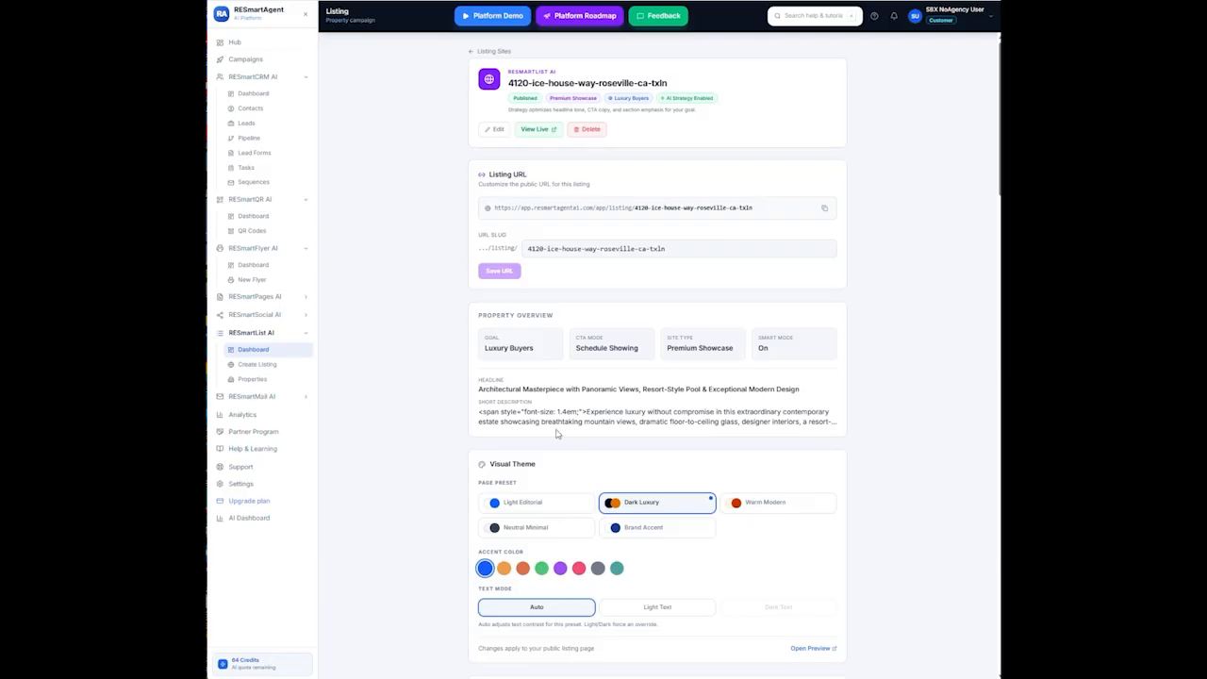
# Edit the listing, switch Site Type to Brand Builder and save the changes
pyautogui.click(498, 129)
pyautogui.scroll(-3, 563, 391)
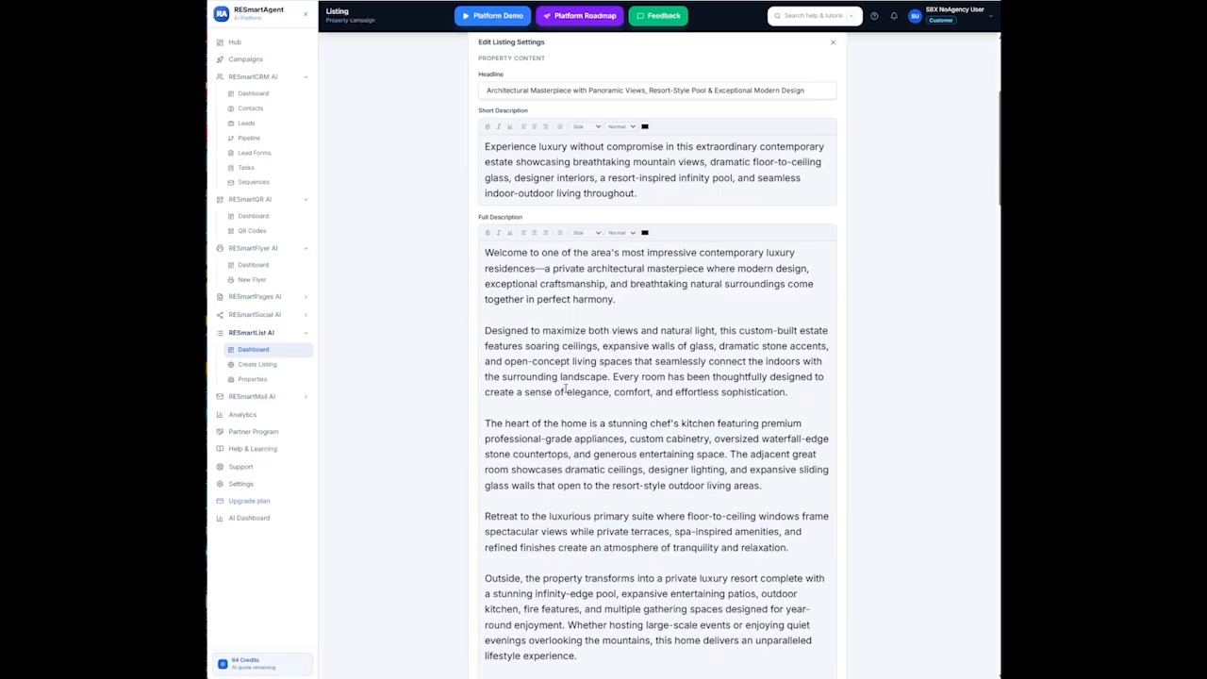
pyautogui.scroll(-5, 563, 391)
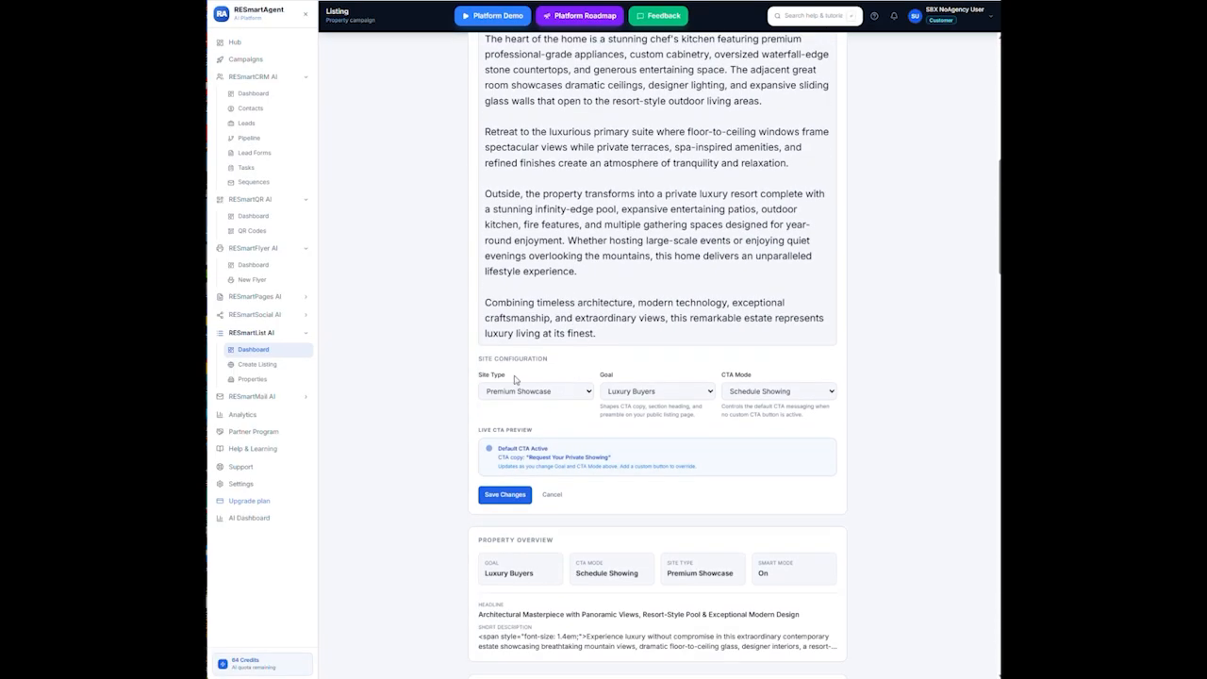
pyautogui.click(584, 394)
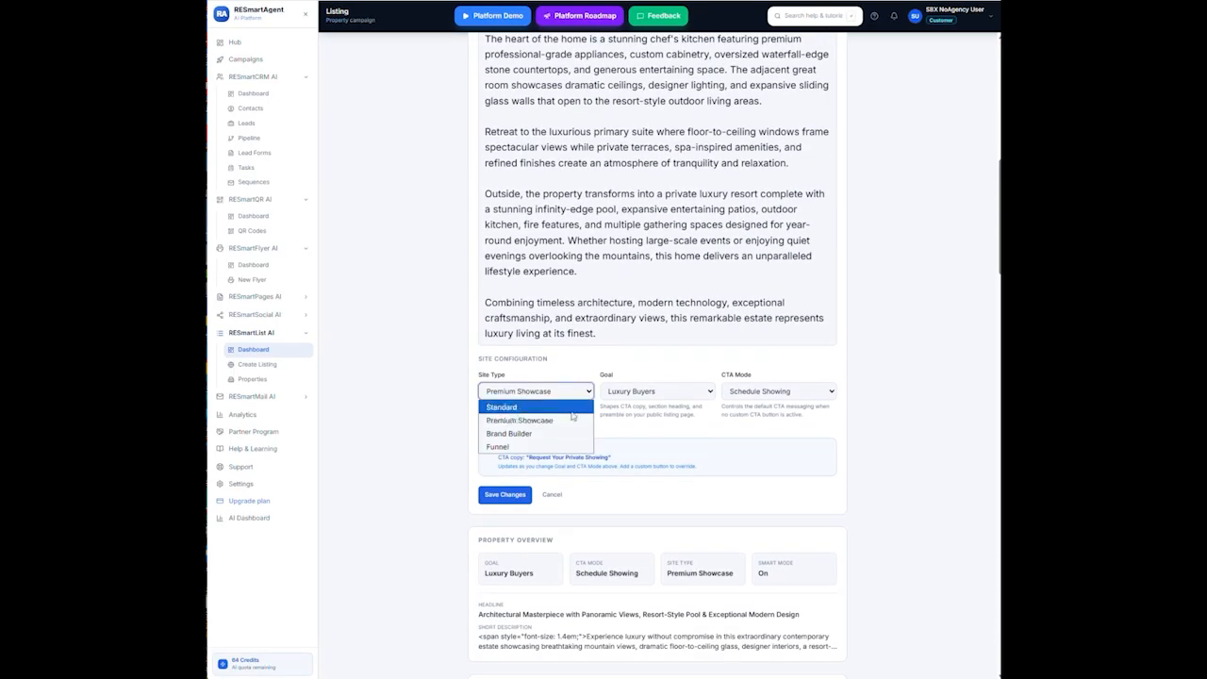
pyautogui.click(551, 434)
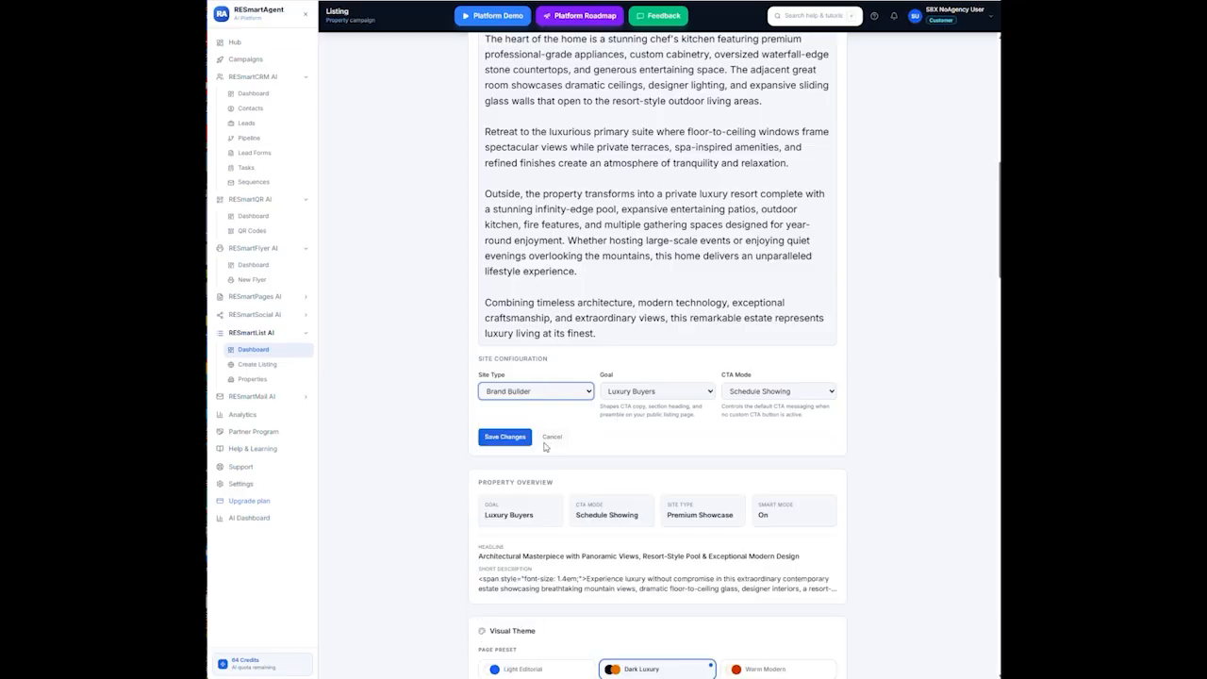
pyautogui.click(504, 437)
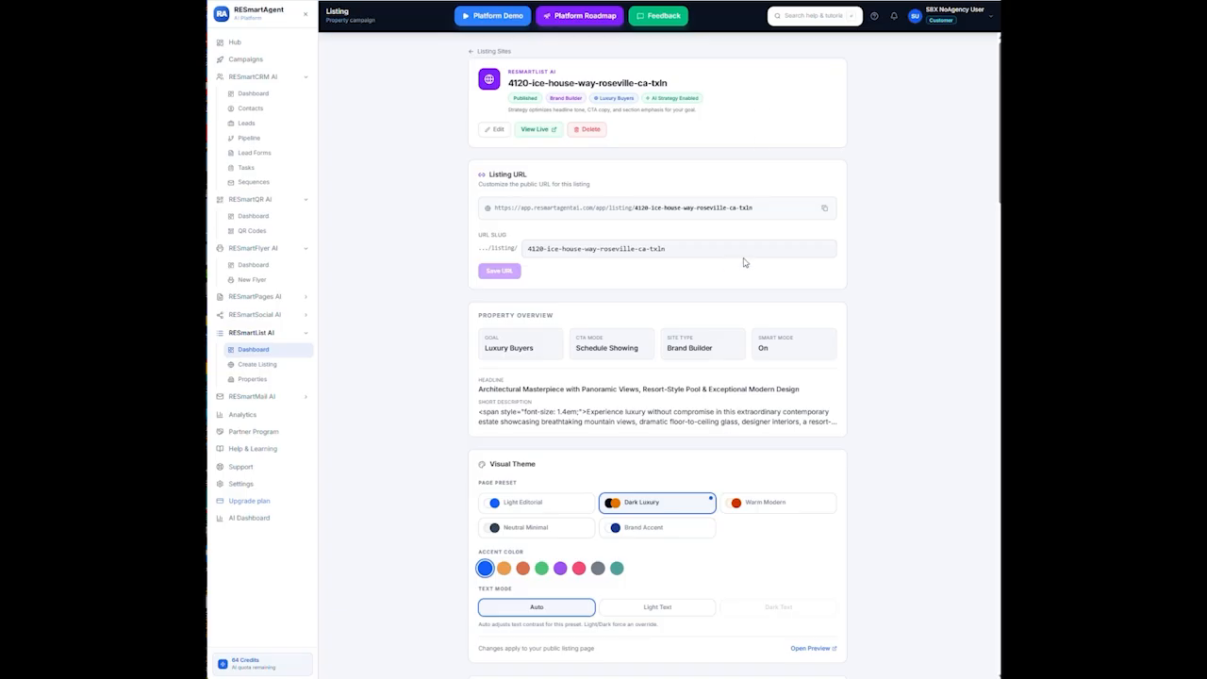
# Open the live listing in its Brand Builder layout and scroll through its sections
pyautogui.click(548, 139)
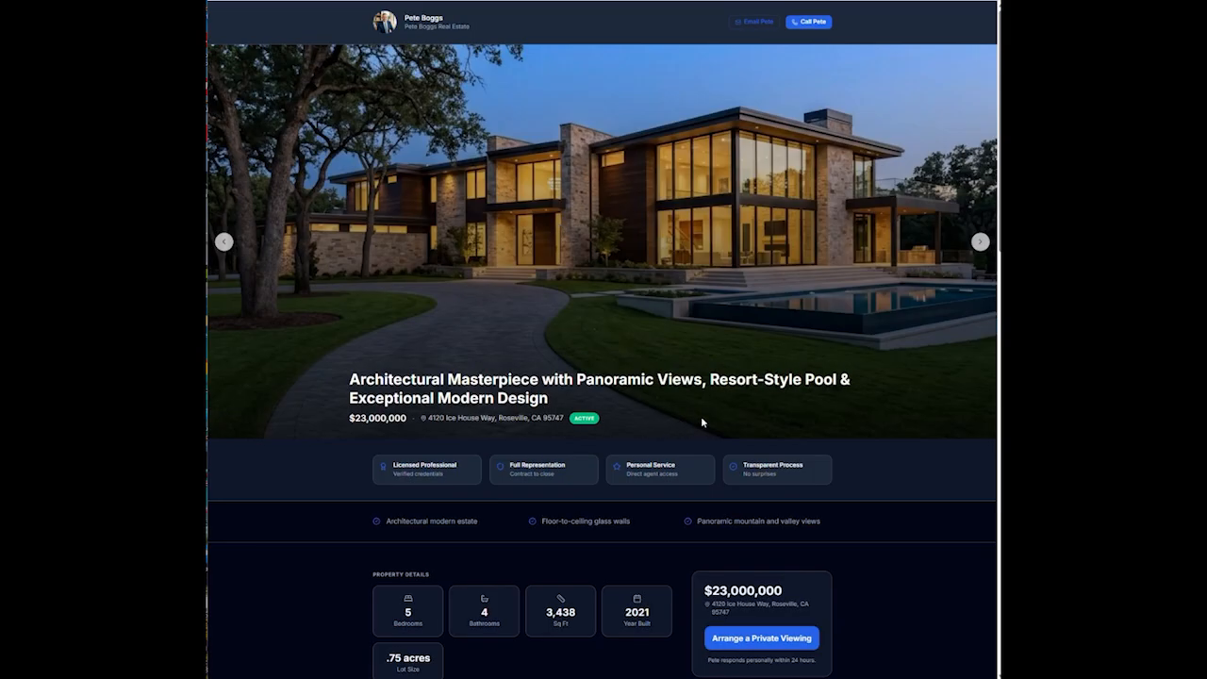
pyautogui.scroll(-2, 821, 306)
pyautogui.scroll(2, 821, 307)
pyautogui.scroll(-3, 823, 306)
pyautogui.scroll(-2, 848, 311)
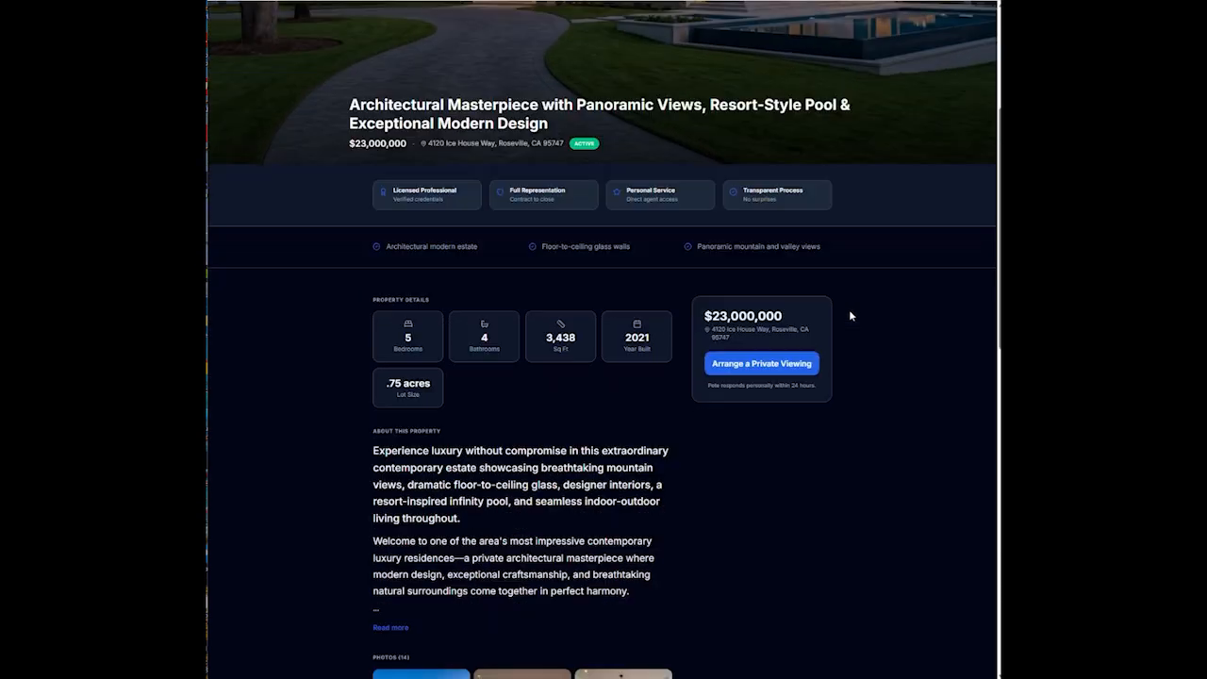
pyautogui.scroll(-2, 850, 316)
pyautogui.scroll(-1, 850, 315)
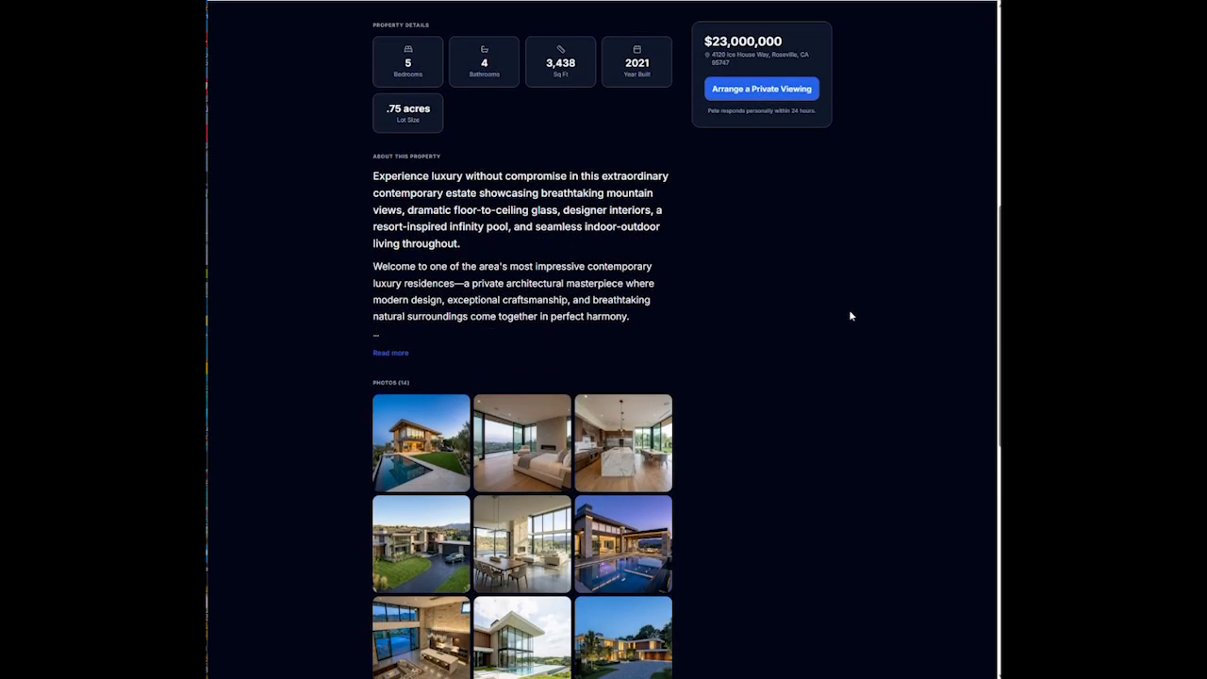
# Expand and collapse the property description, then check Get Directions shows routes to the property
pyautogui.click(397, 353)
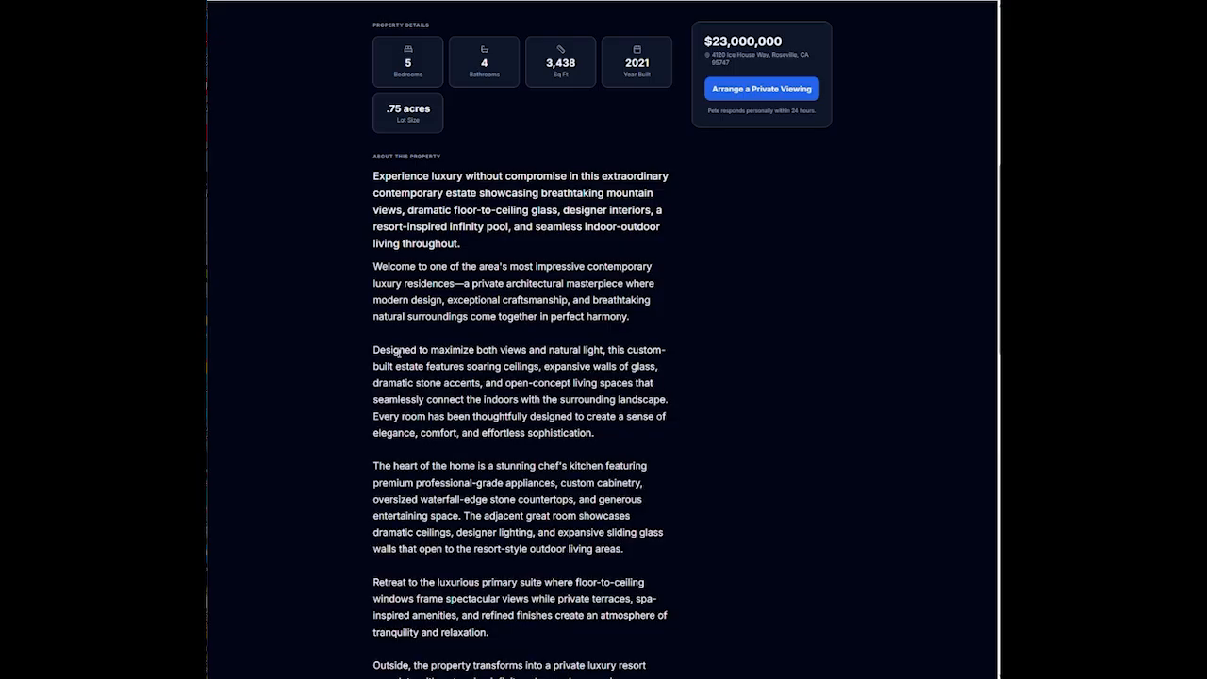
pyautogui.scroll(-5, 399, 355)
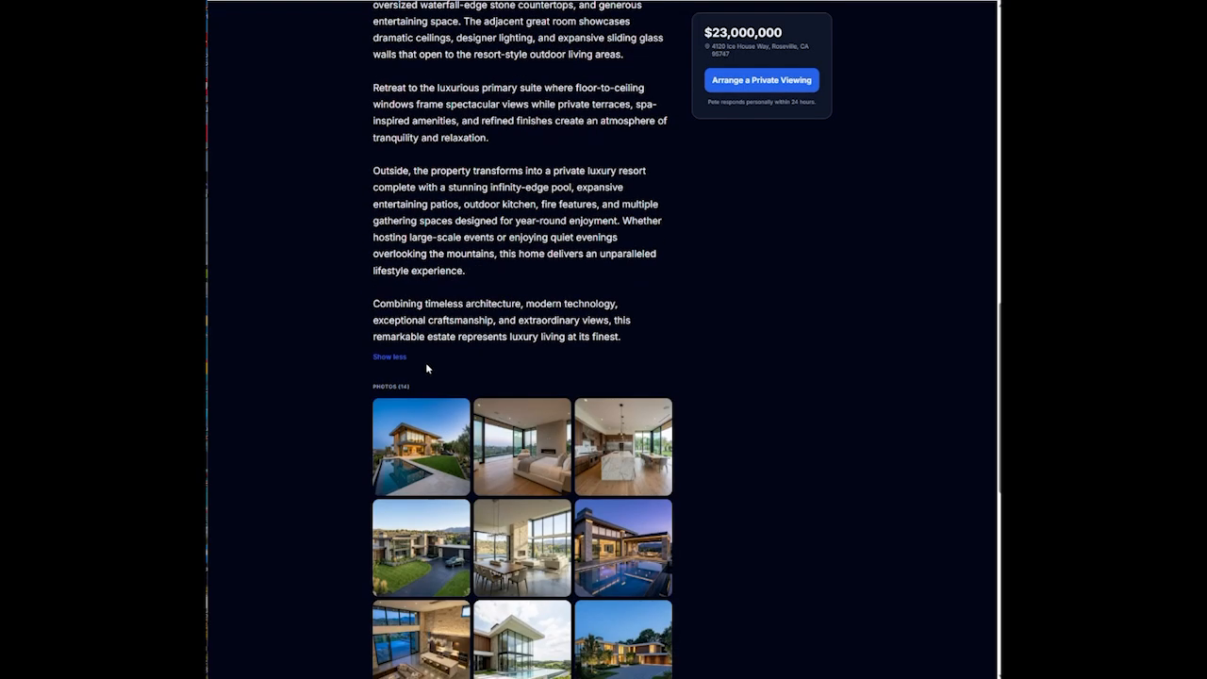
pyautogui.click(395, 358)
pyautogui.scroll(4, 782, 349)
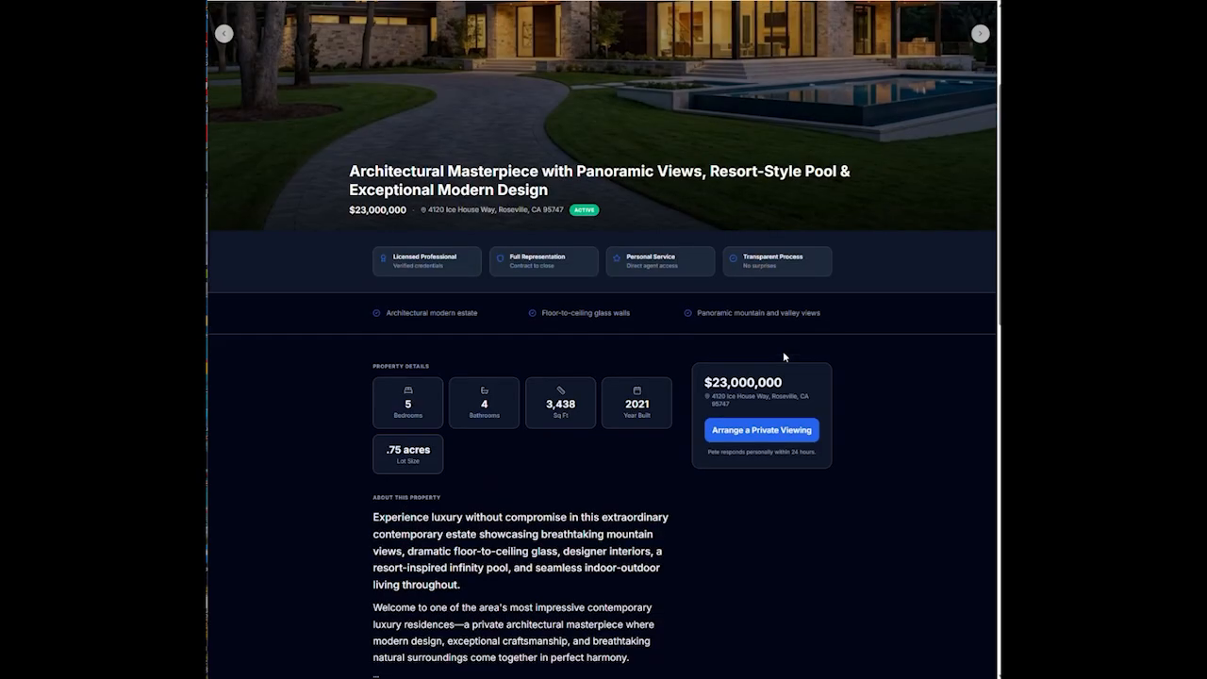
pyautogui.scroll(-10, 789, 347)
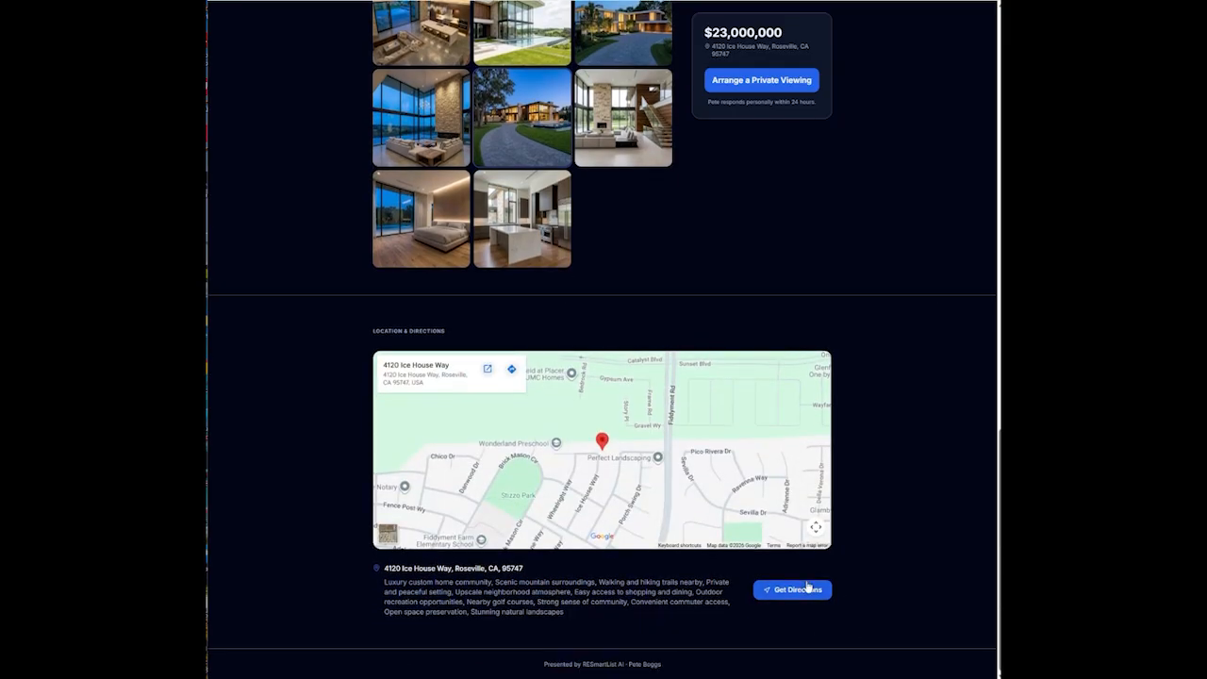
pyautogui.click(803, 590)
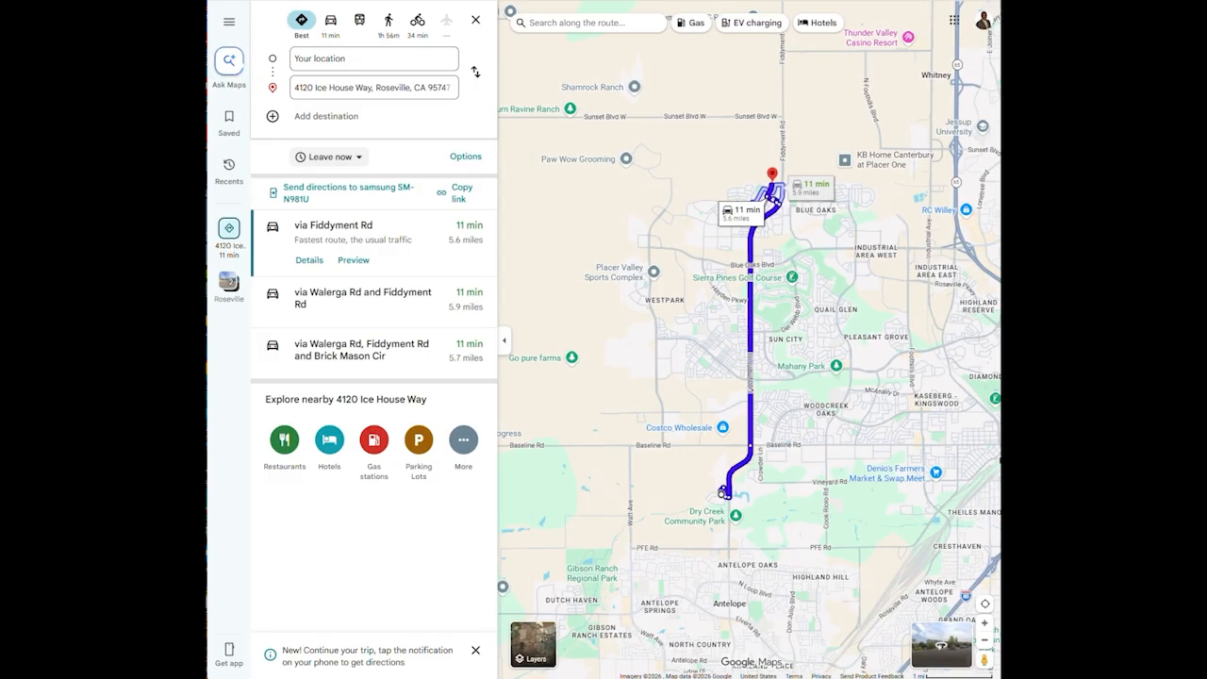
pyautogui.click(820, 1)
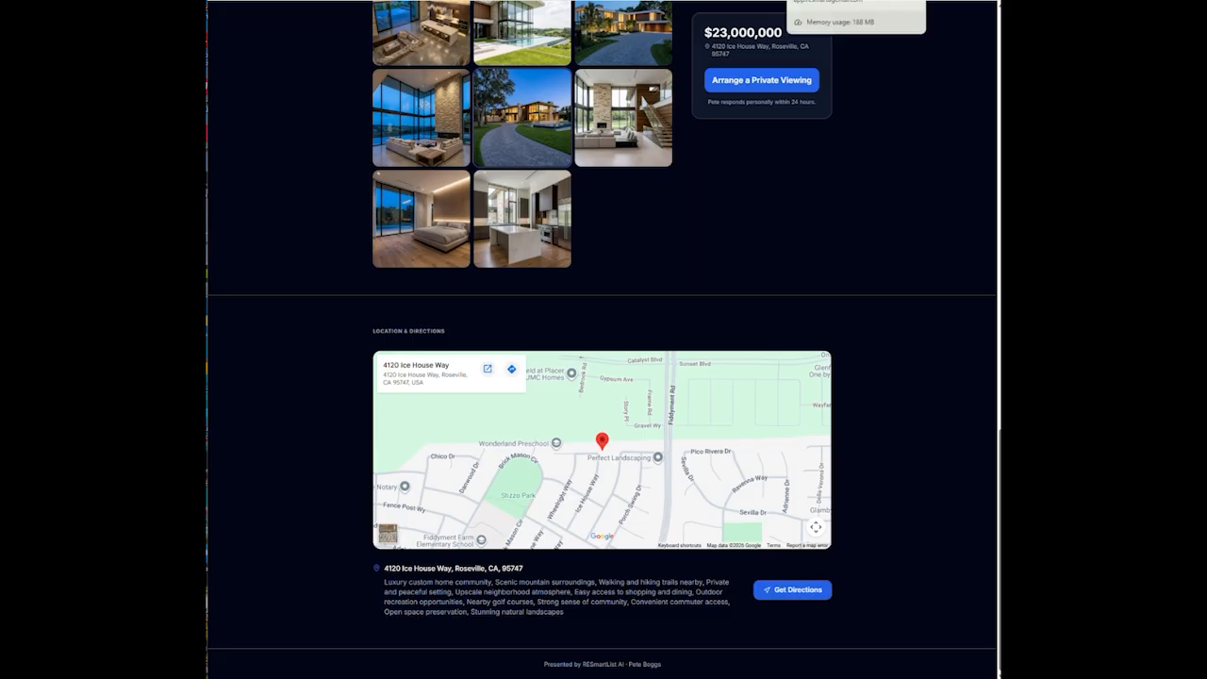
# Back in the listing tab, edit the settings, set Site Type to Funnel, and save
pyautogui.click(820, 1)
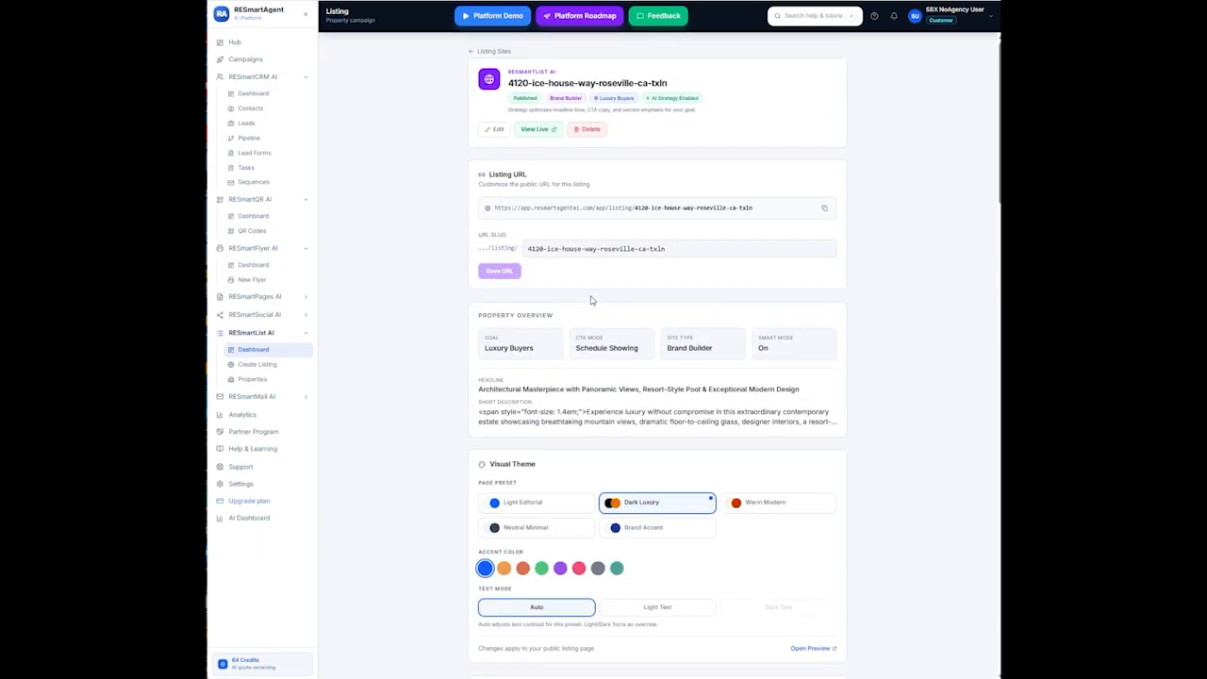
pyautogui.click(496, 129)
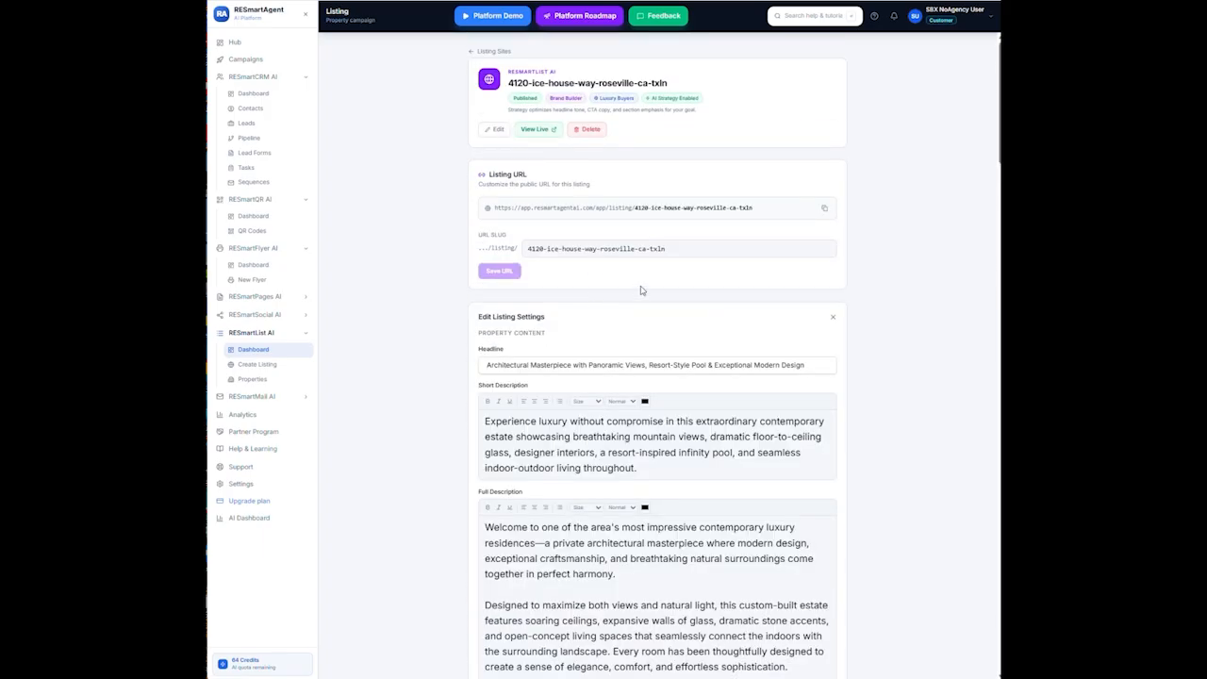
pyautogui.scroll(-3, 645, 290)
pyautogui.scroll(-5, 647, 292)
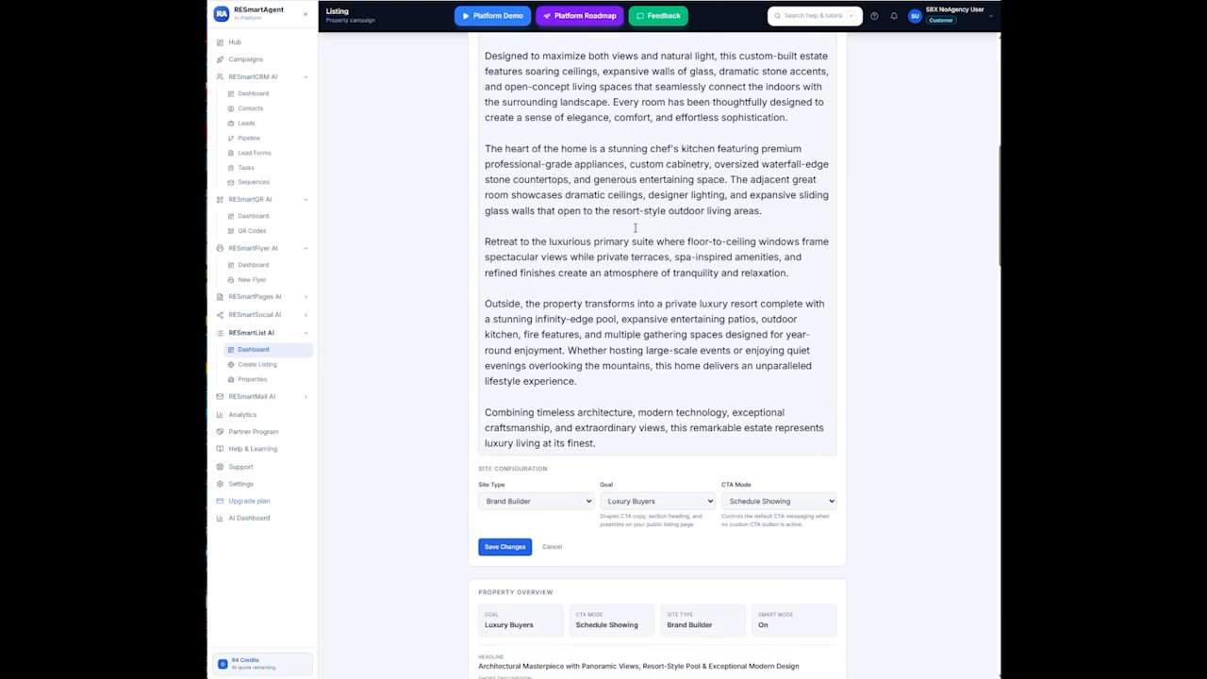
pyautogui.scroll(2, 634, 227)
pyautogui.scroll(-5, 659, 337)
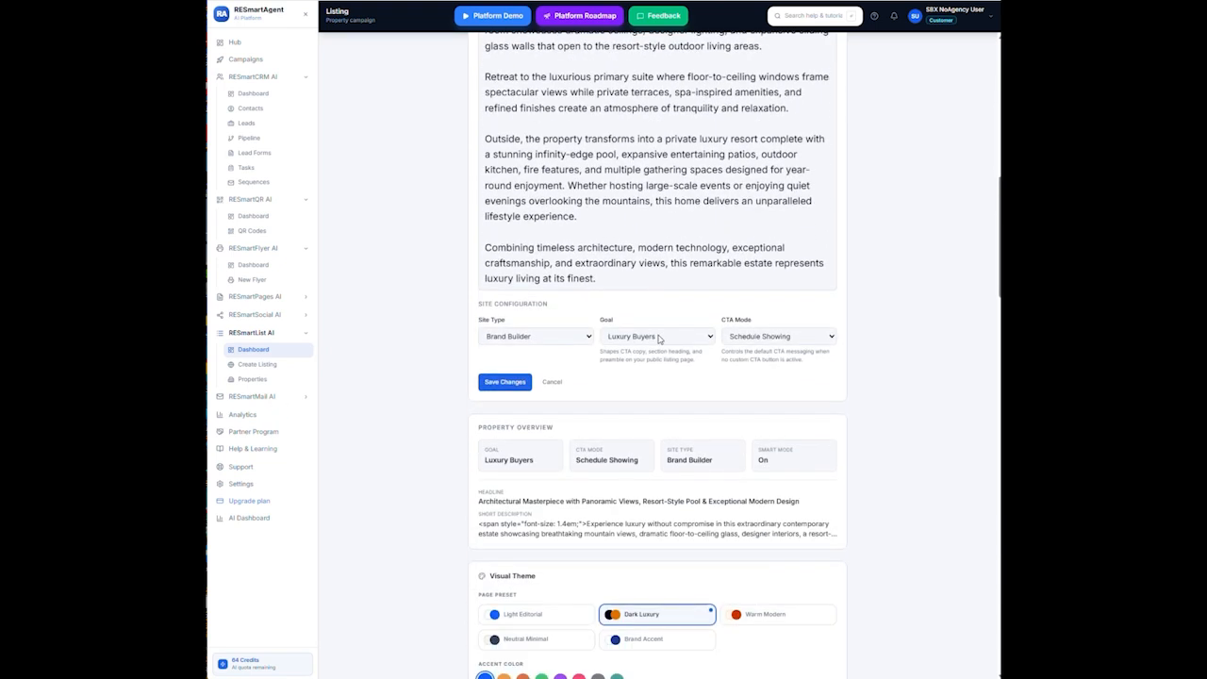
pyautogui.click(589, 337)
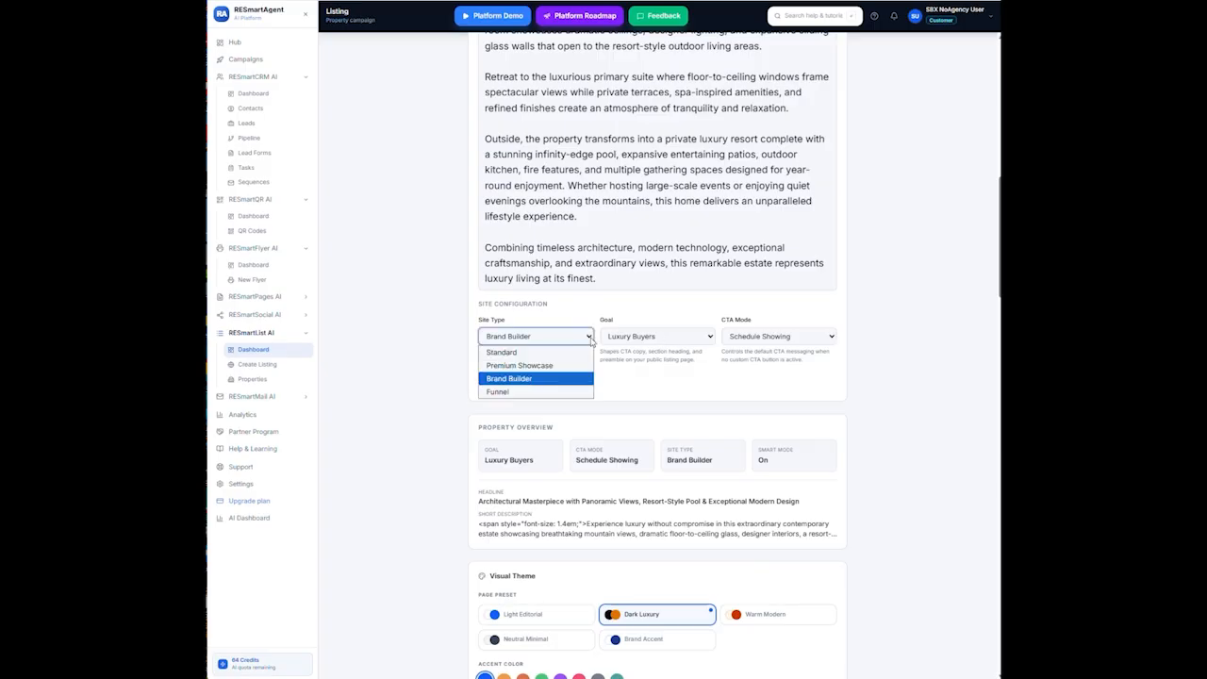
pyautogui.click(523, 392)
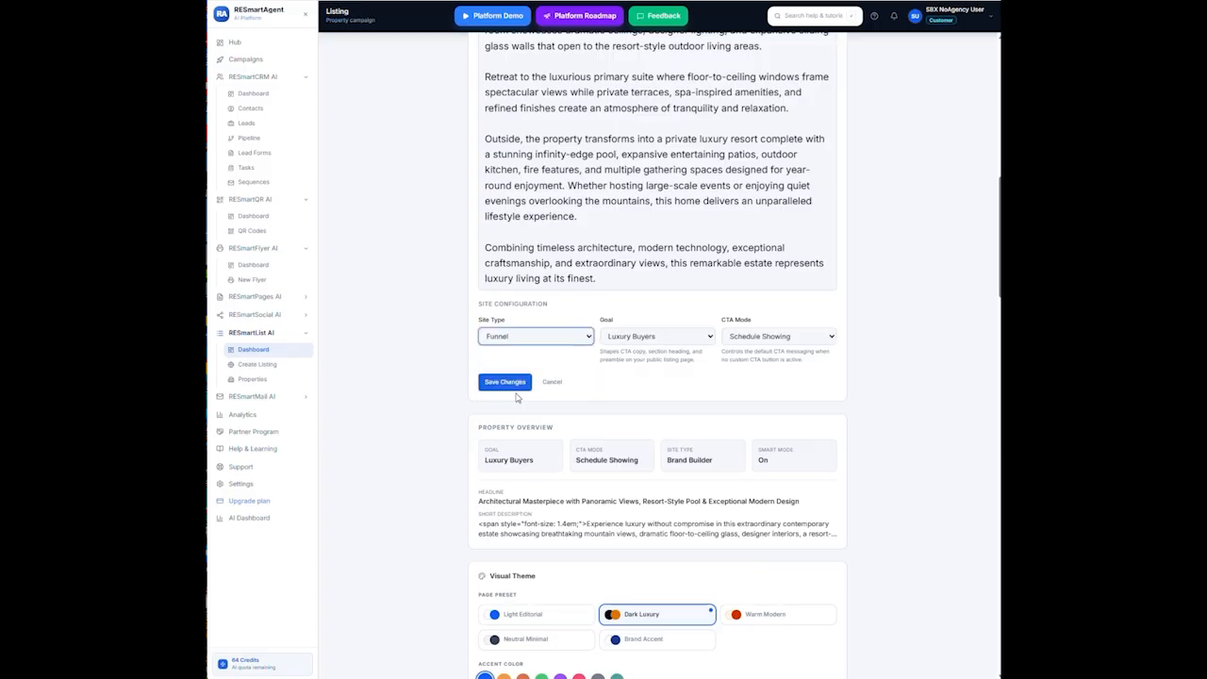
pyautogui.click(505, 381)
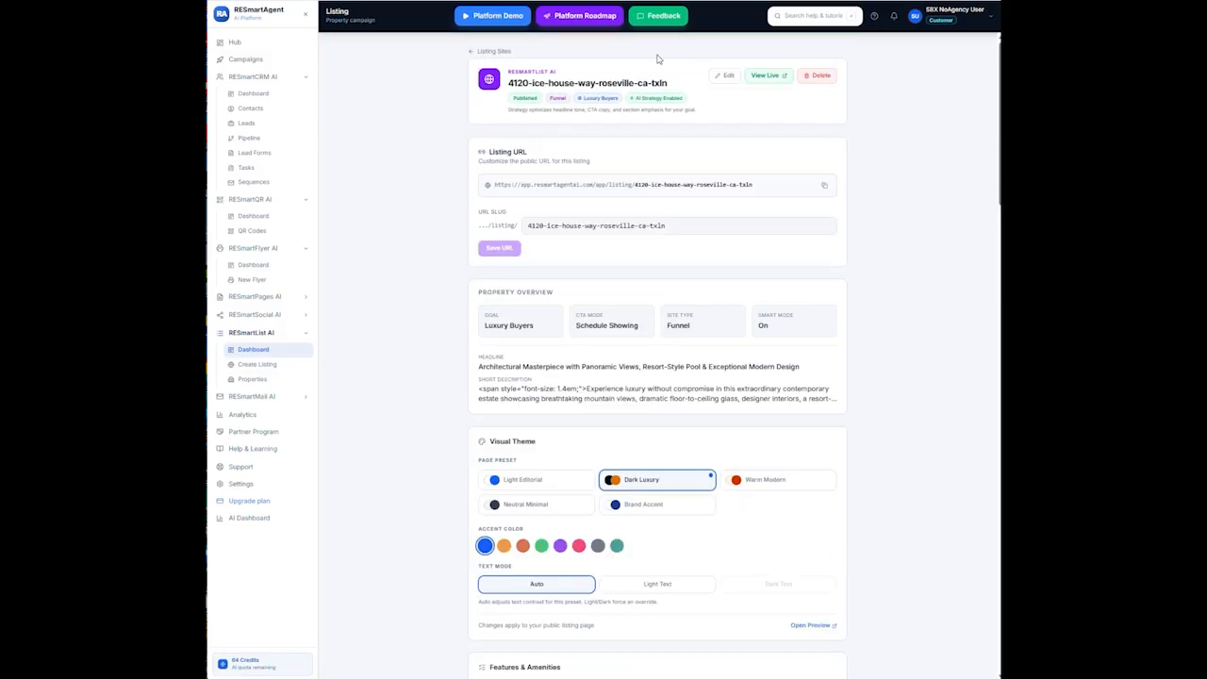
# Open the live Funnel layout and scroll to the Arrange a Private Viewing section
pyautogui.click(765, 76)
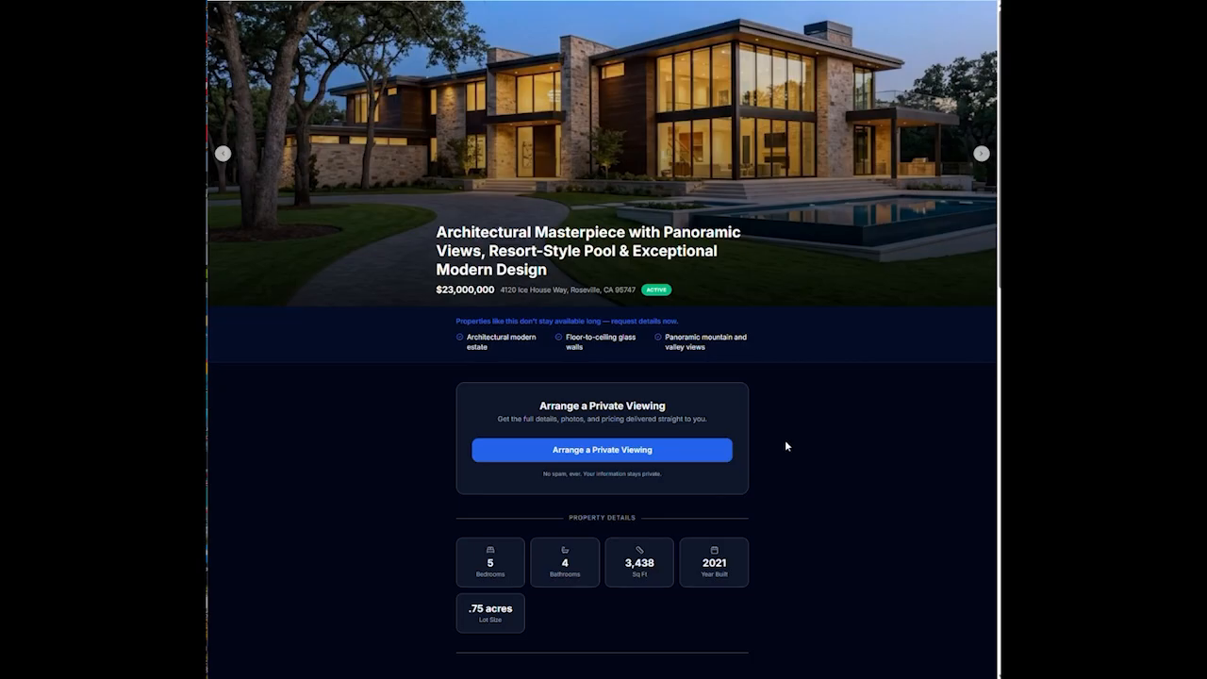
pyautogui.scroll(-3, 786, 445)
pyautogui.scroll(-8, 793, 441)
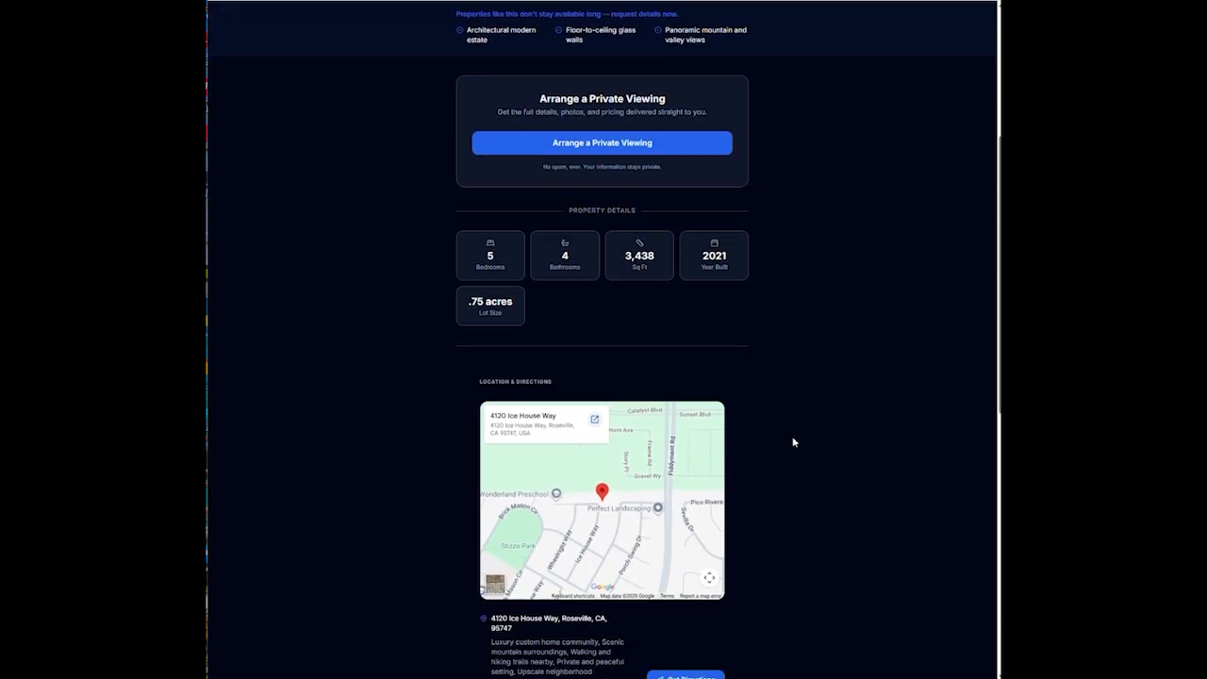
pyautogui.scroll(-5, 793, 441)
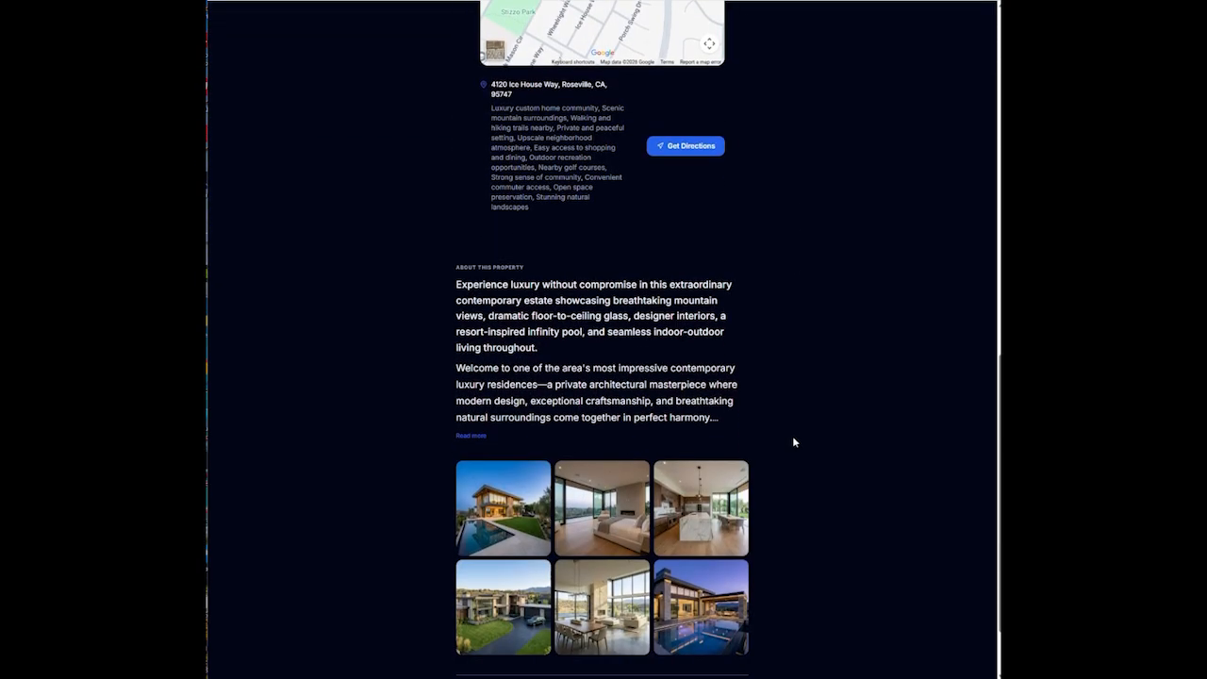
pyautogui.scroll(14, 796, 435)
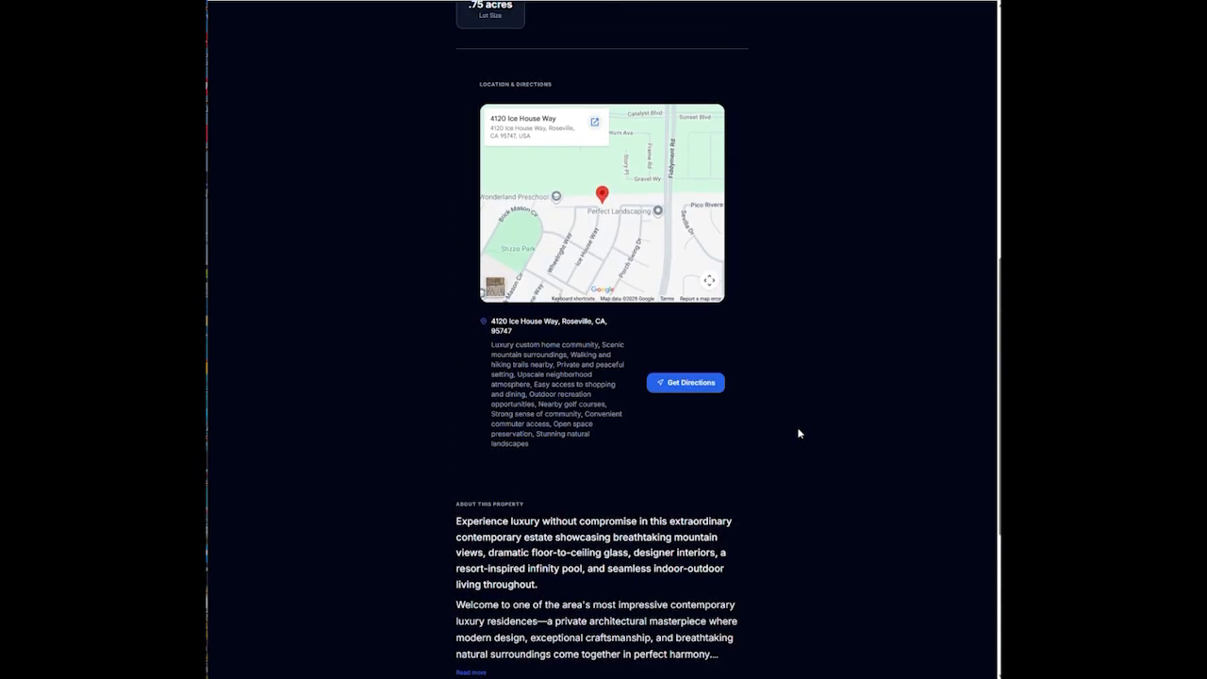
pyautogui.scroll(4, 797, 431)
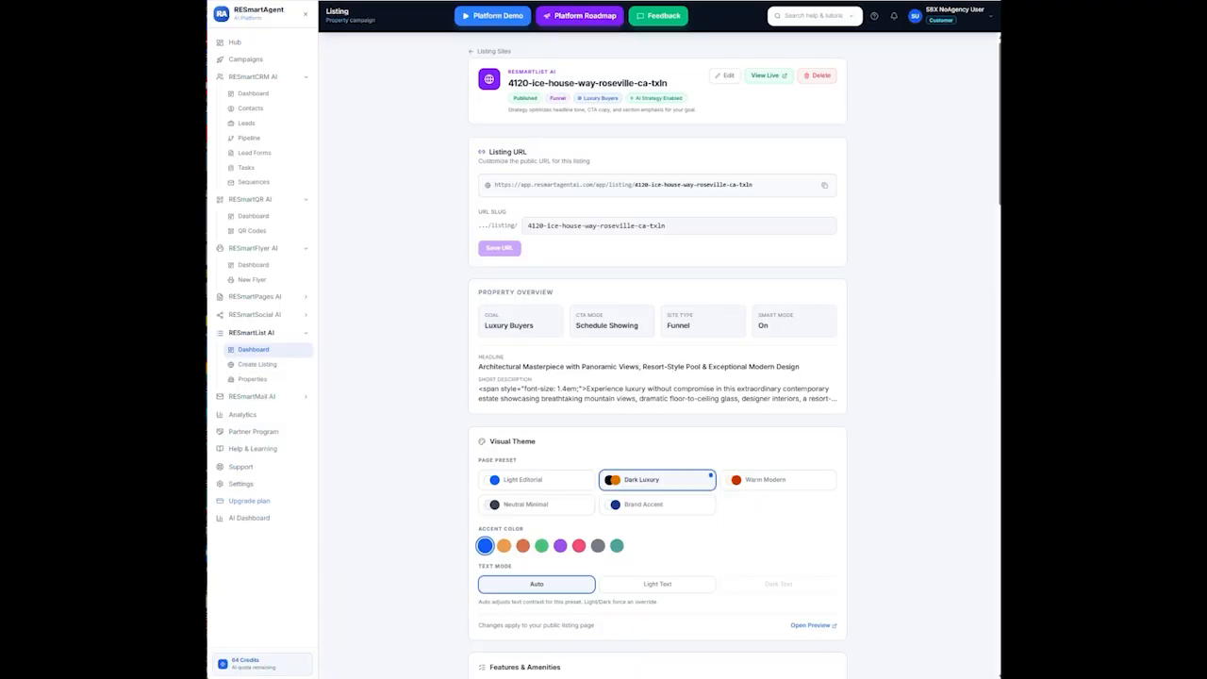
pyautogui.scroll(-5, 689, 267)
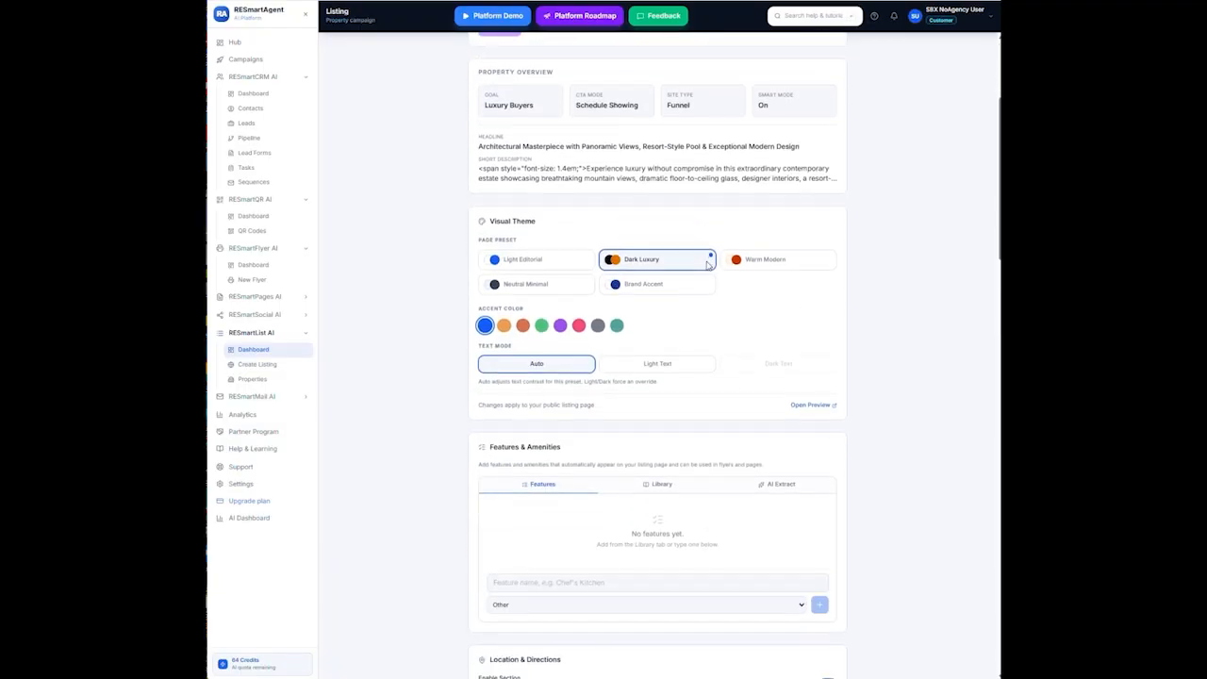
pyautogui.scroll(-11, 711, 265)
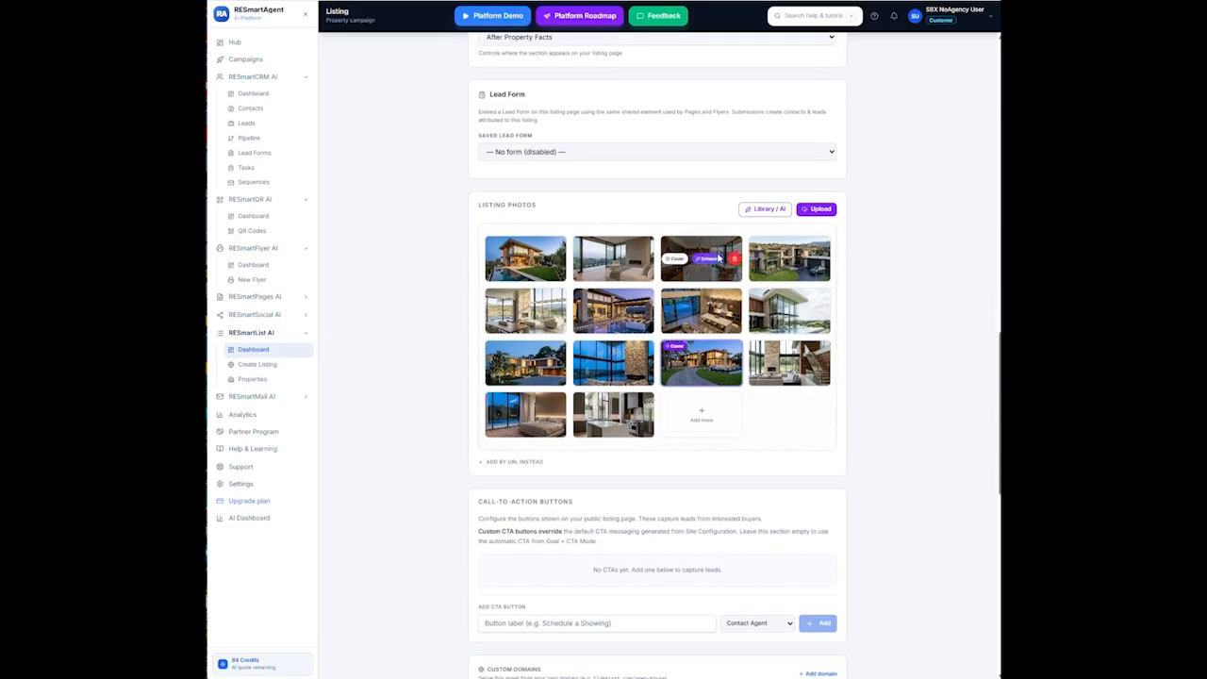
pyautogui.scroll(-5, 719, 257)
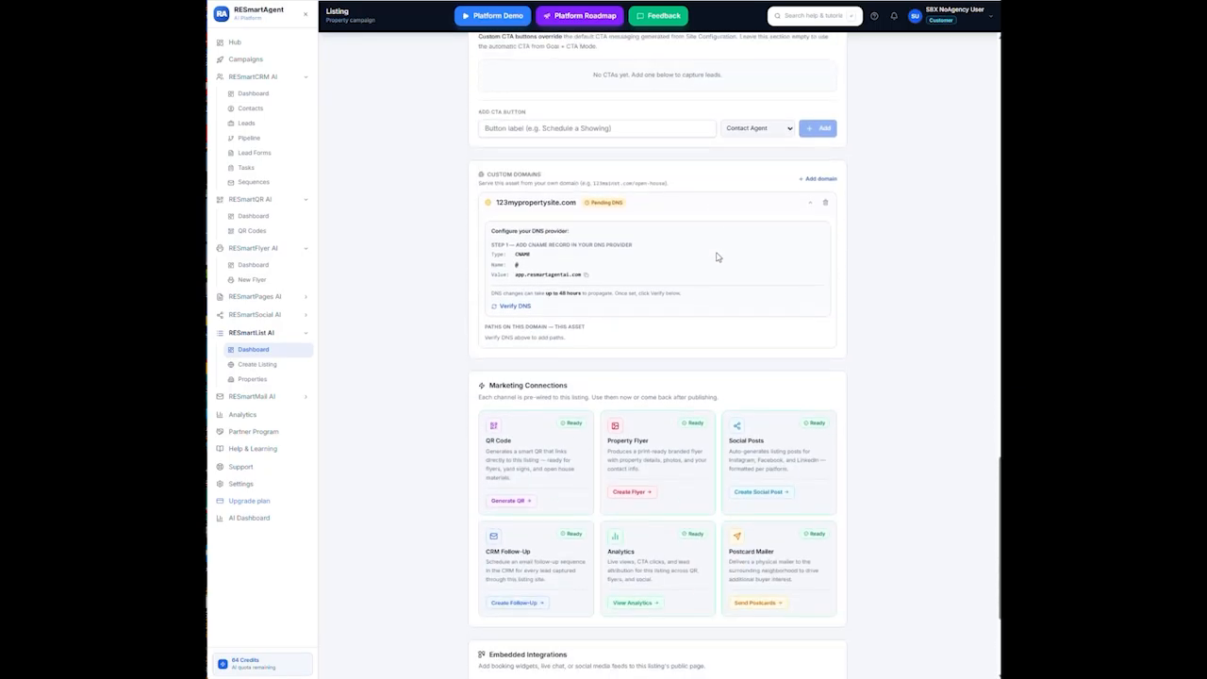
pyautogui.scroll(3, 714, 255)
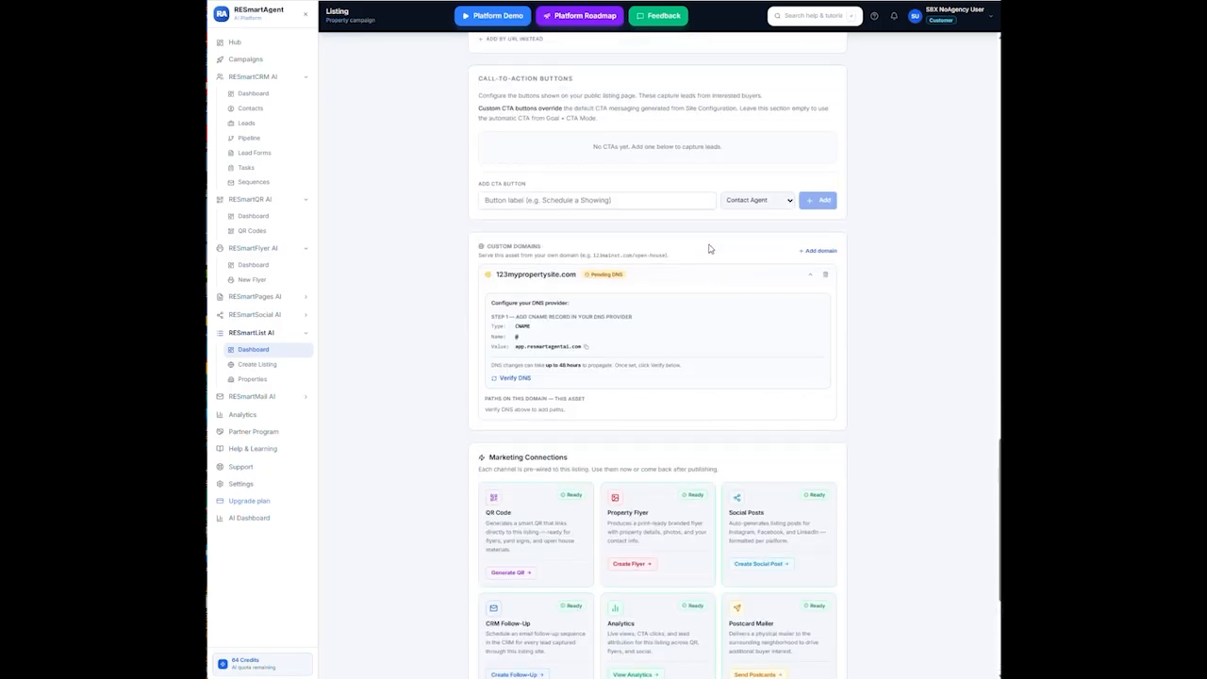
pyautogui.scroll(3, 663, 280)
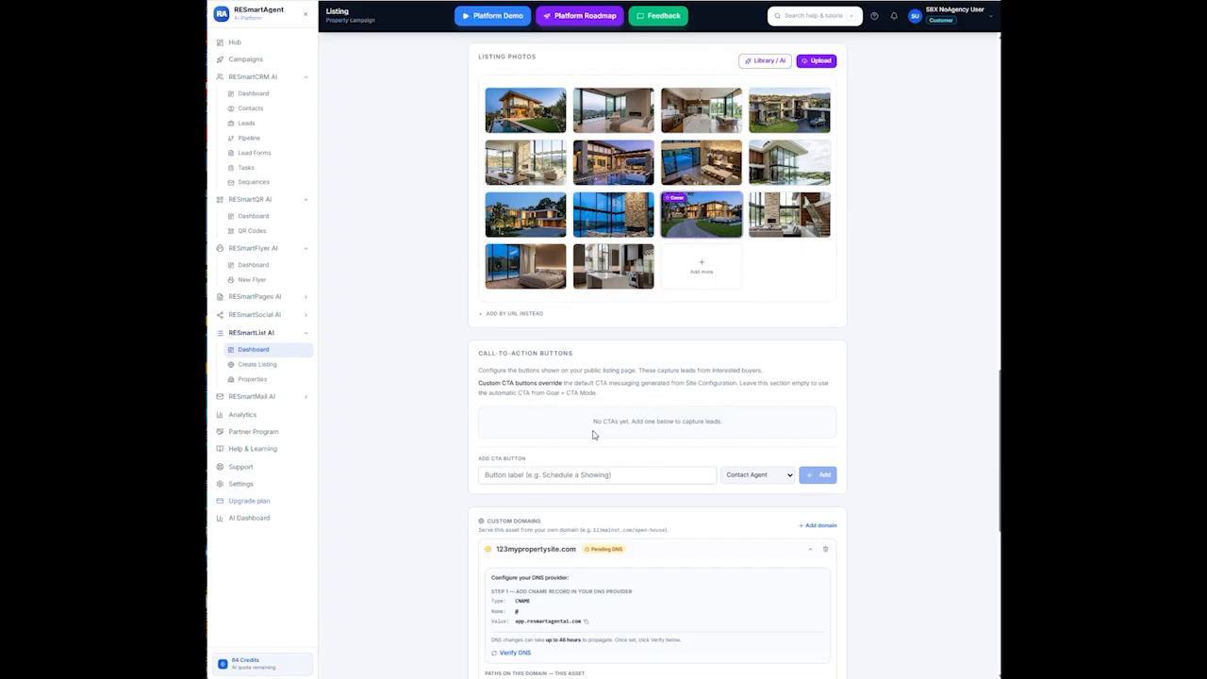
pyautogui.scroll(15, 595, 449)
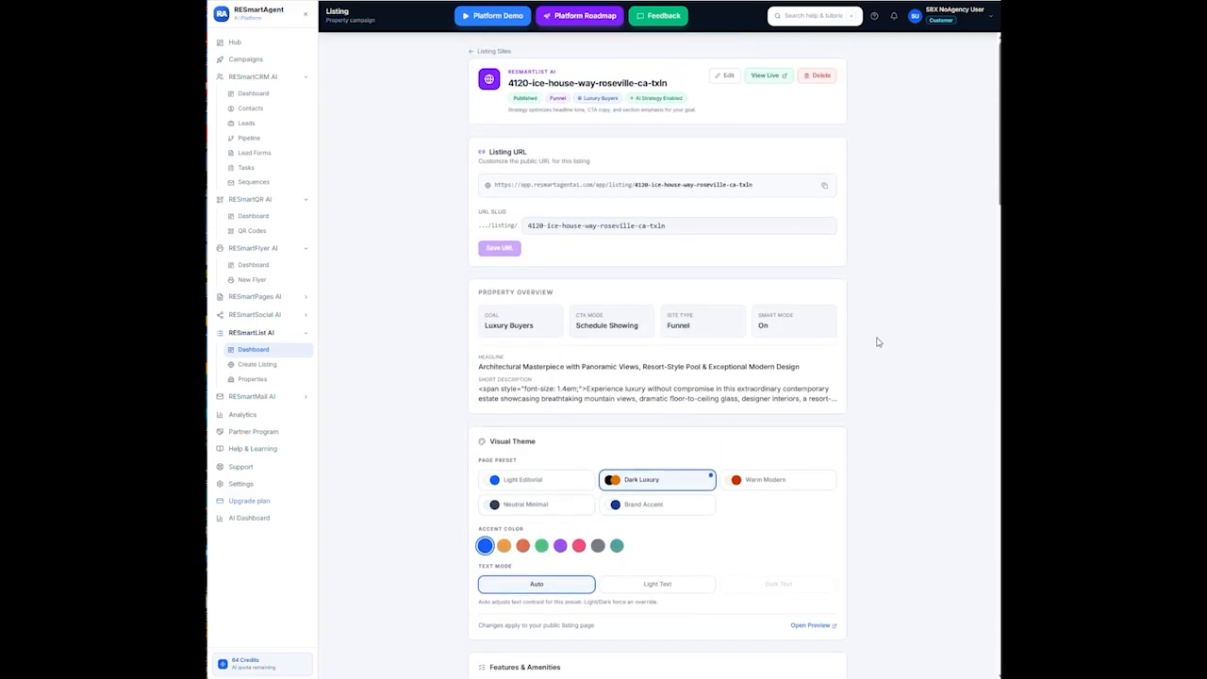
pyautogui.scroll(-3, 627, 457)
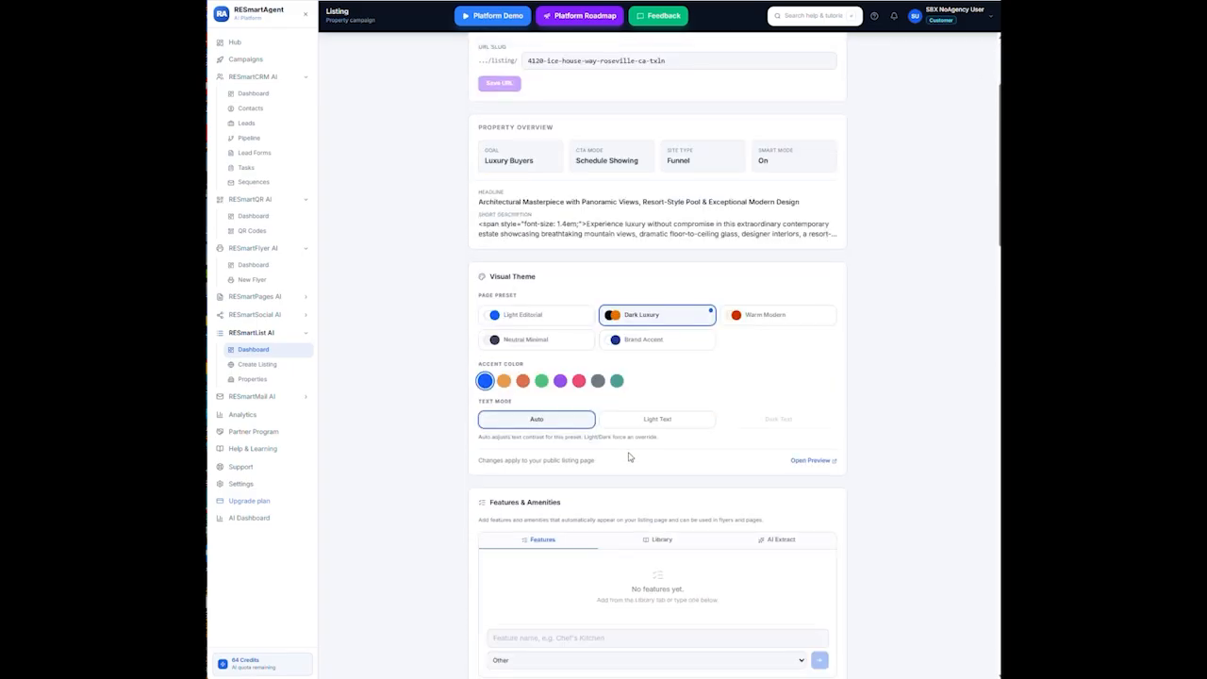
pyautogui.scroll(3, 594, 334)
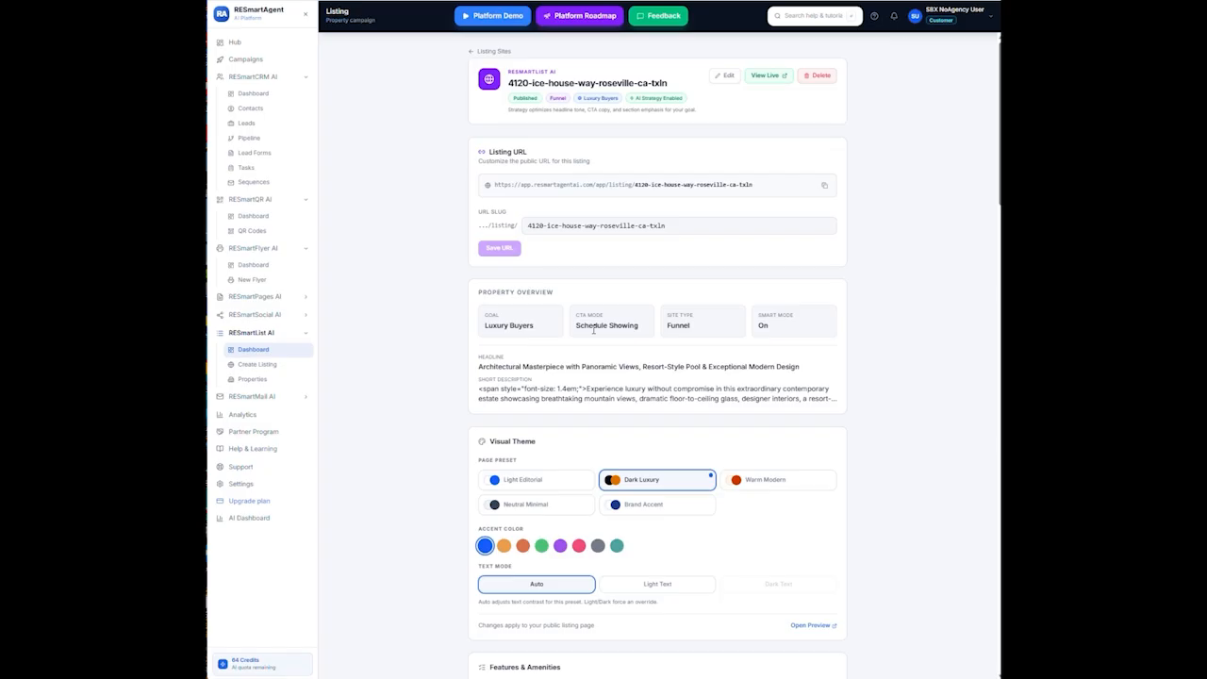
pyautogui.scroll(-10, 594, 329)
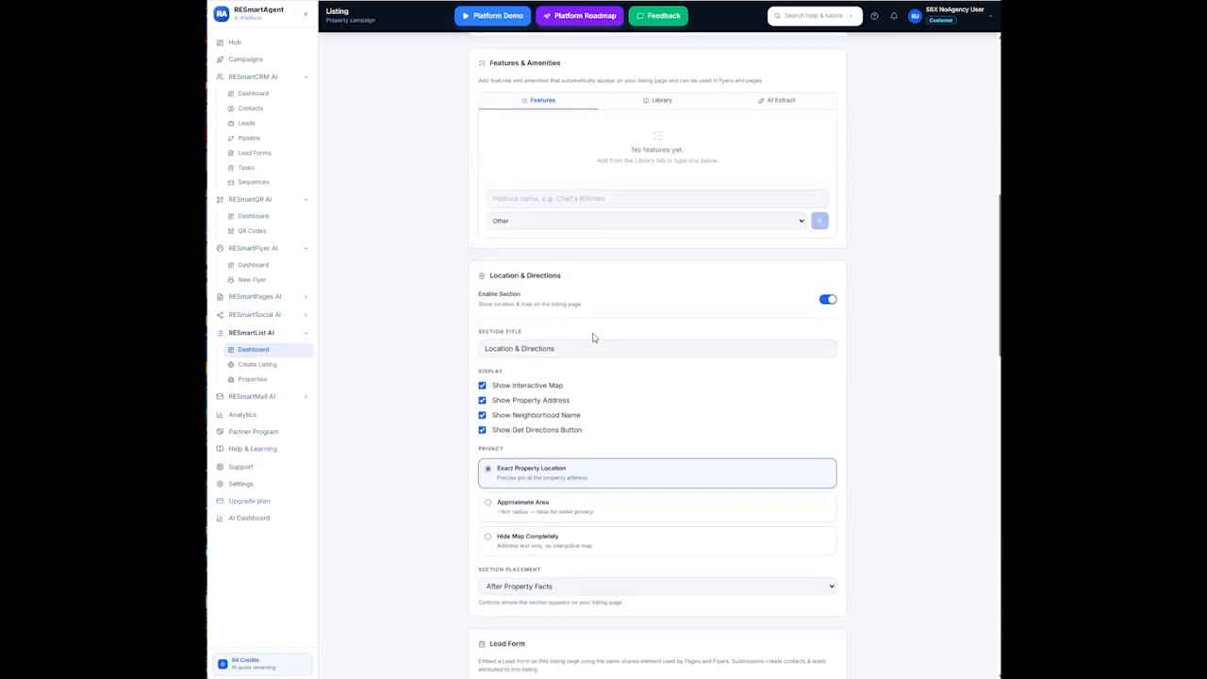
pyautogui.scroll(10, 594, 337)
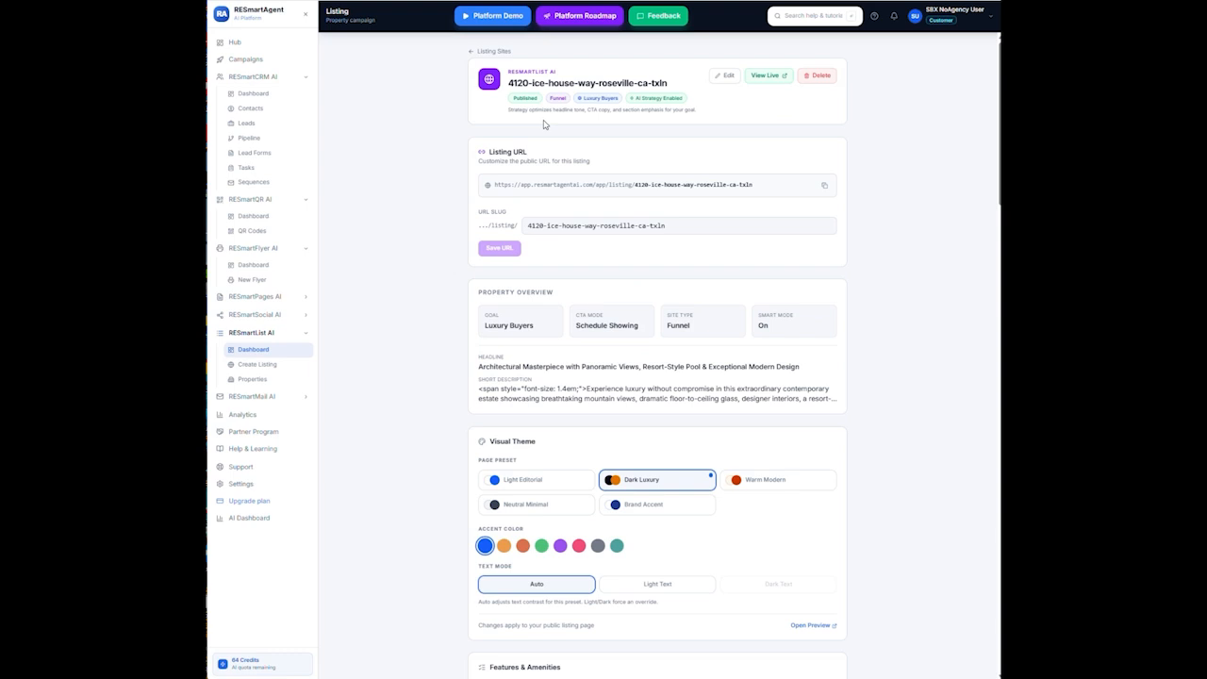
# Open the listing editor and scroll down to the empty Call-to-Action Buttons section
pyautogui.click(722, 76)
pyautogui.scroll(-10, 757, 386)
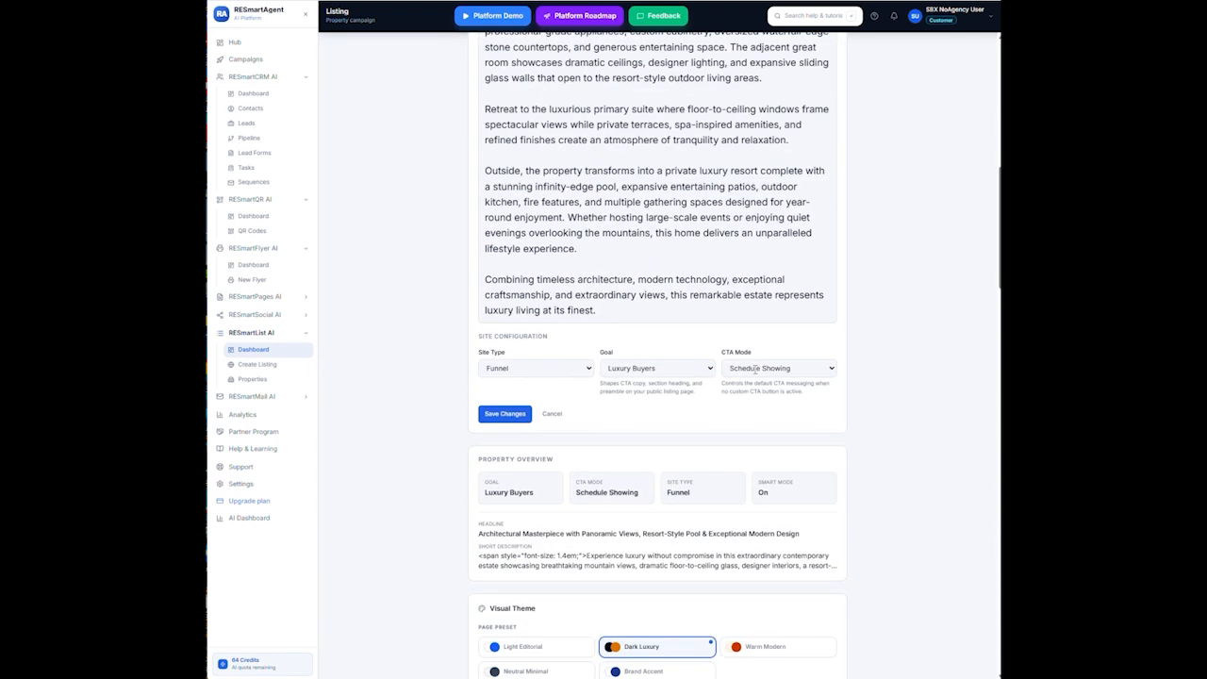
pyautogui.scroll(-1, 757, 369)
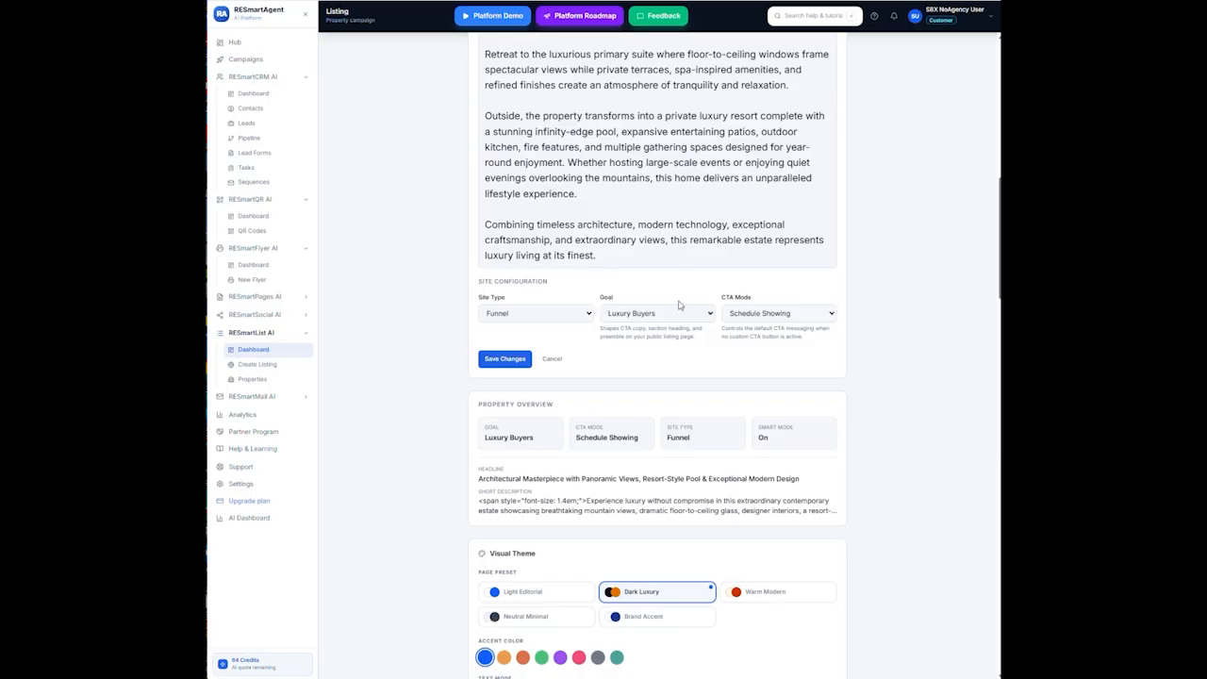
pyautogui.scroll(-10, 739, 533)
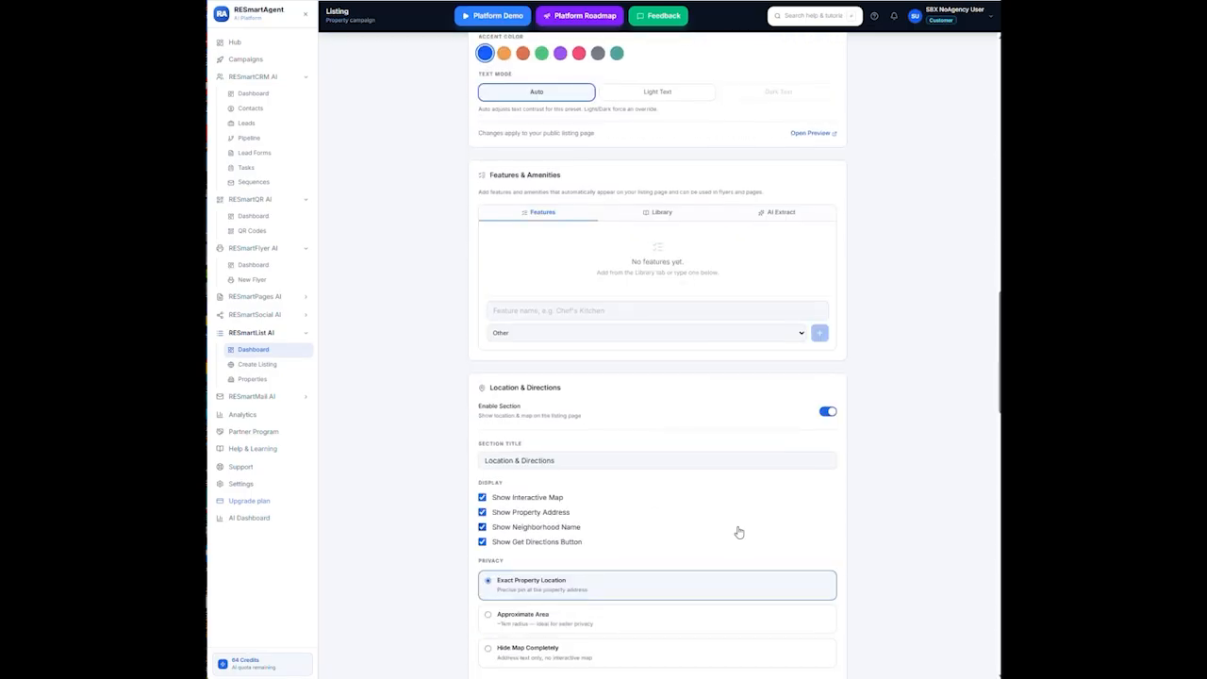
pyautogui.scroll(3, 739, 524)
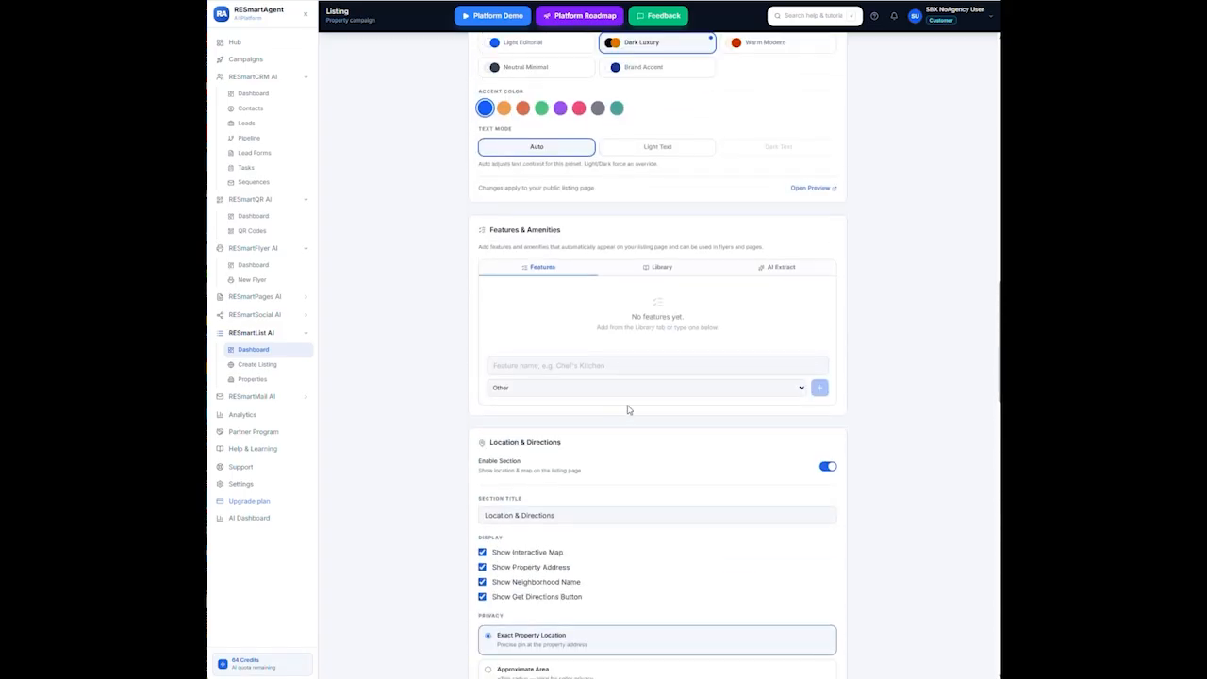
pyautogui.scroll(-8, 636, 397)
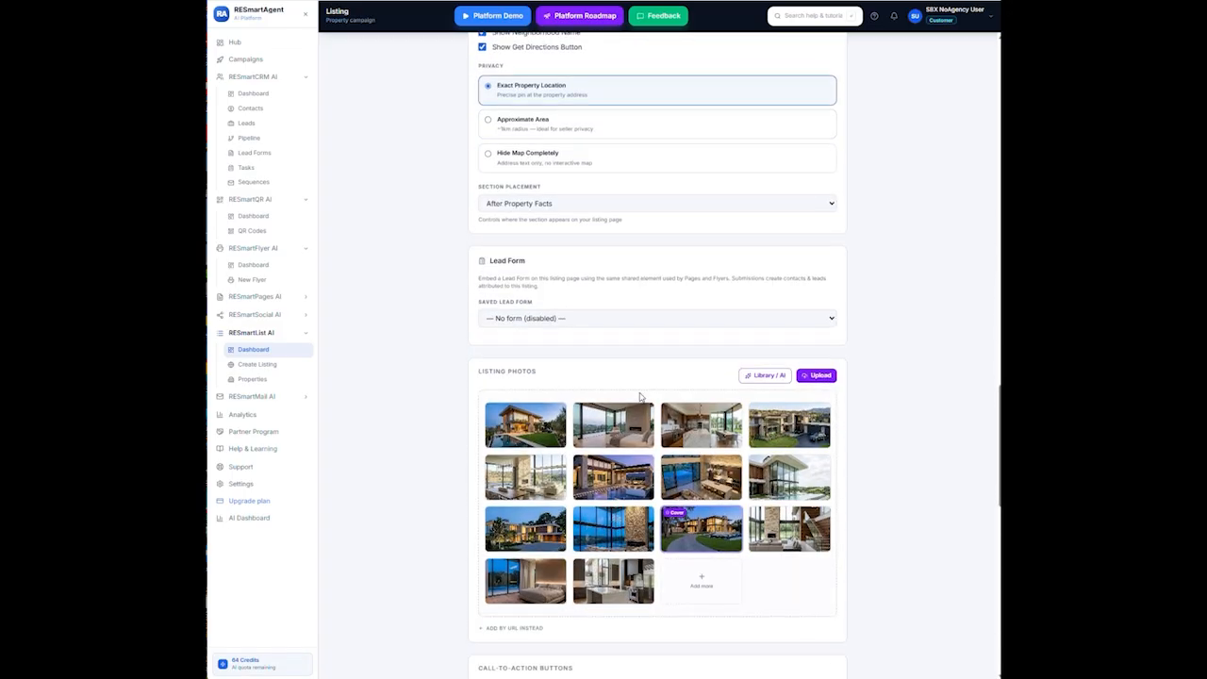
pyautogui.scroll(-1, 639, 396)
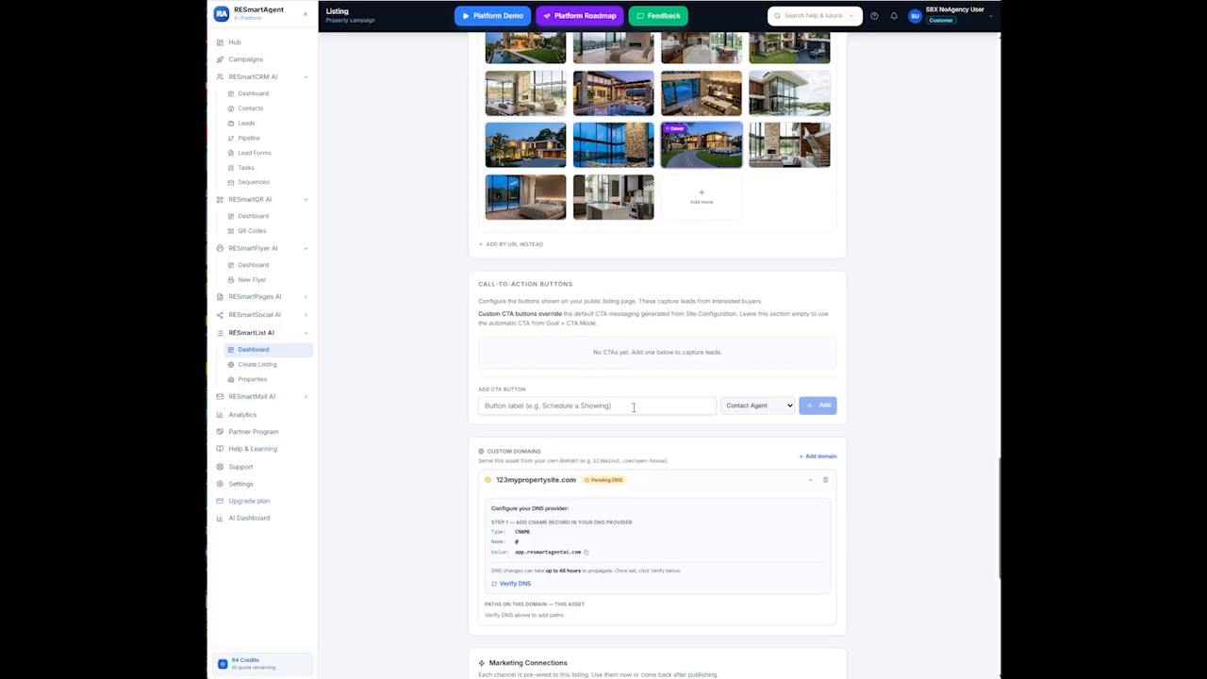
# Add a CTA button labelled 'Call Me ASAP' with the Request Showing action
pyautogui.click(635, 407)
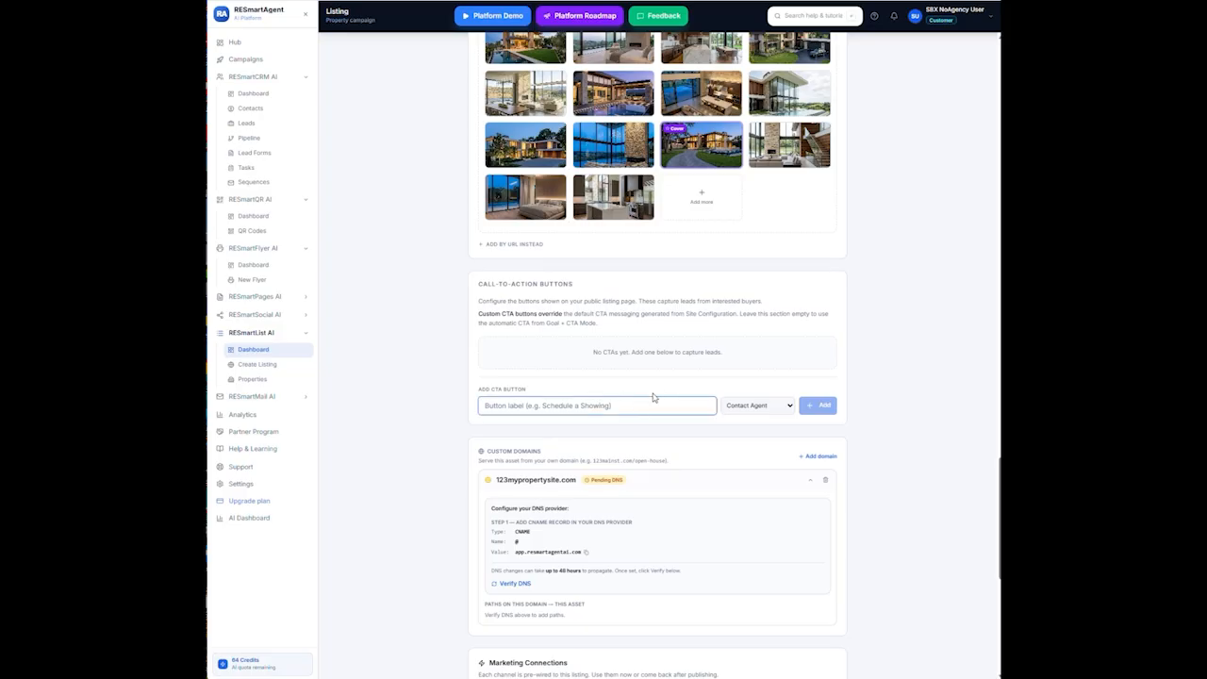
pyautogui.write('T')
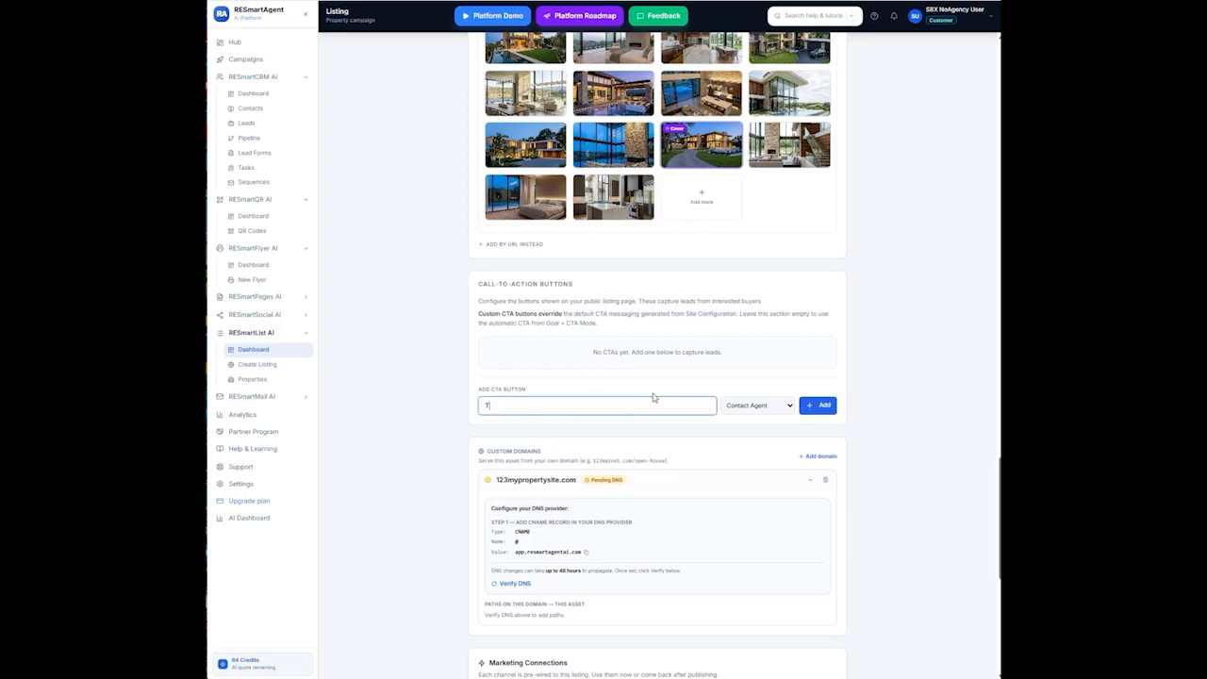
pyautogui.press('BackSpace')
pyautogui.write('Call Me ASAP')
pyautogui.click(792, 406)
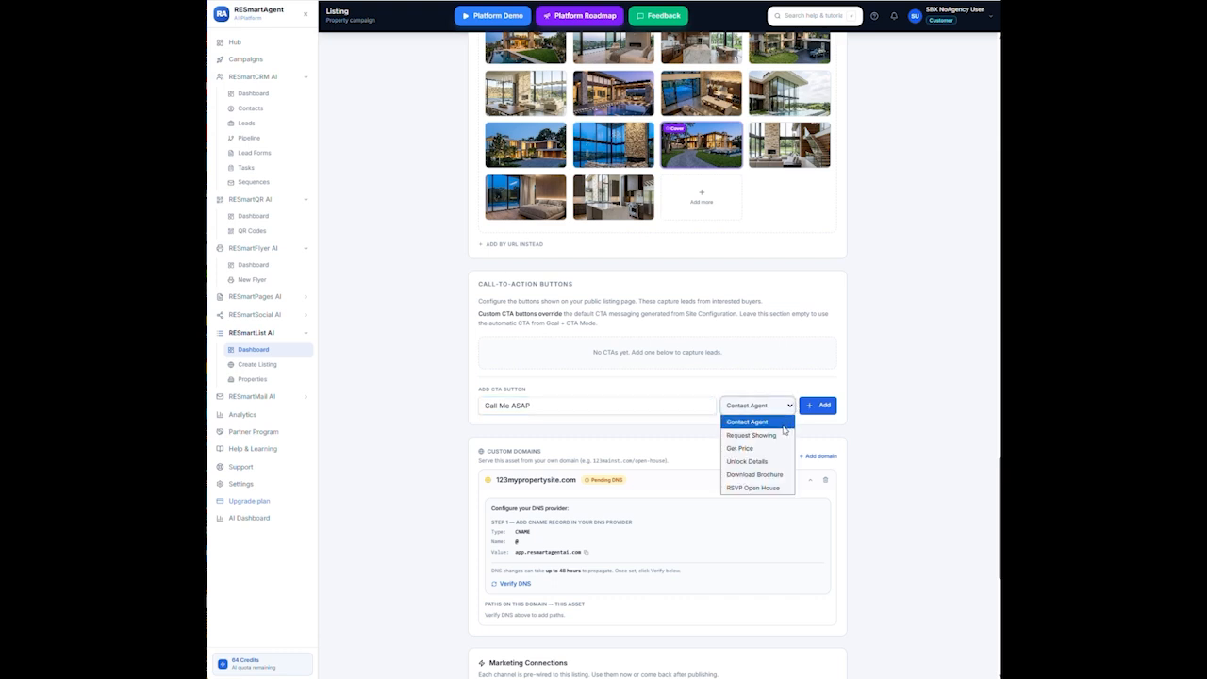
pyautogui.click(759, 435)
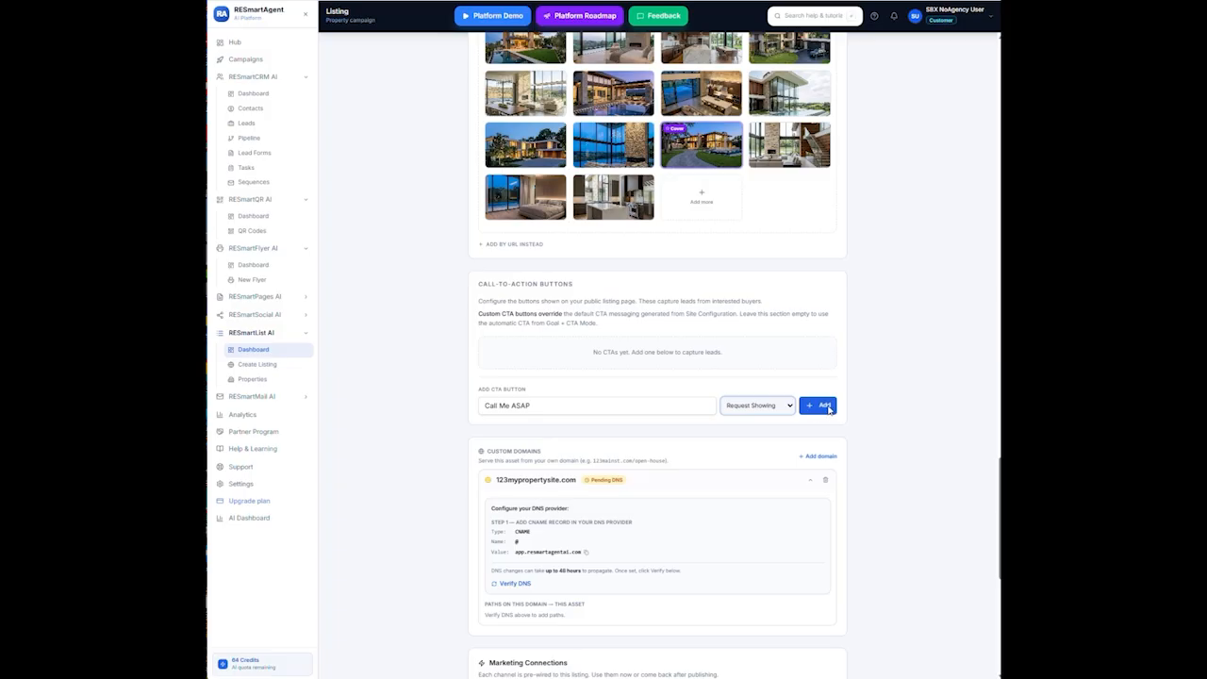
pyautogui.click(827, 406)
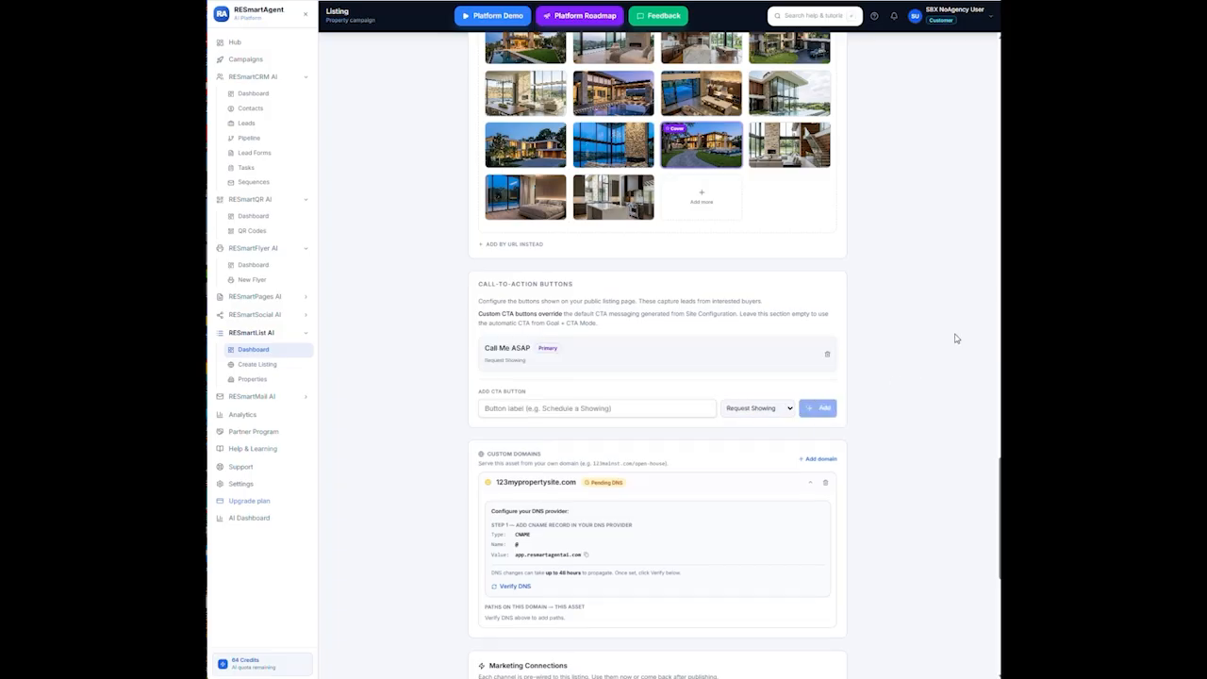
pyautogui.scroll(5, 726, 423)
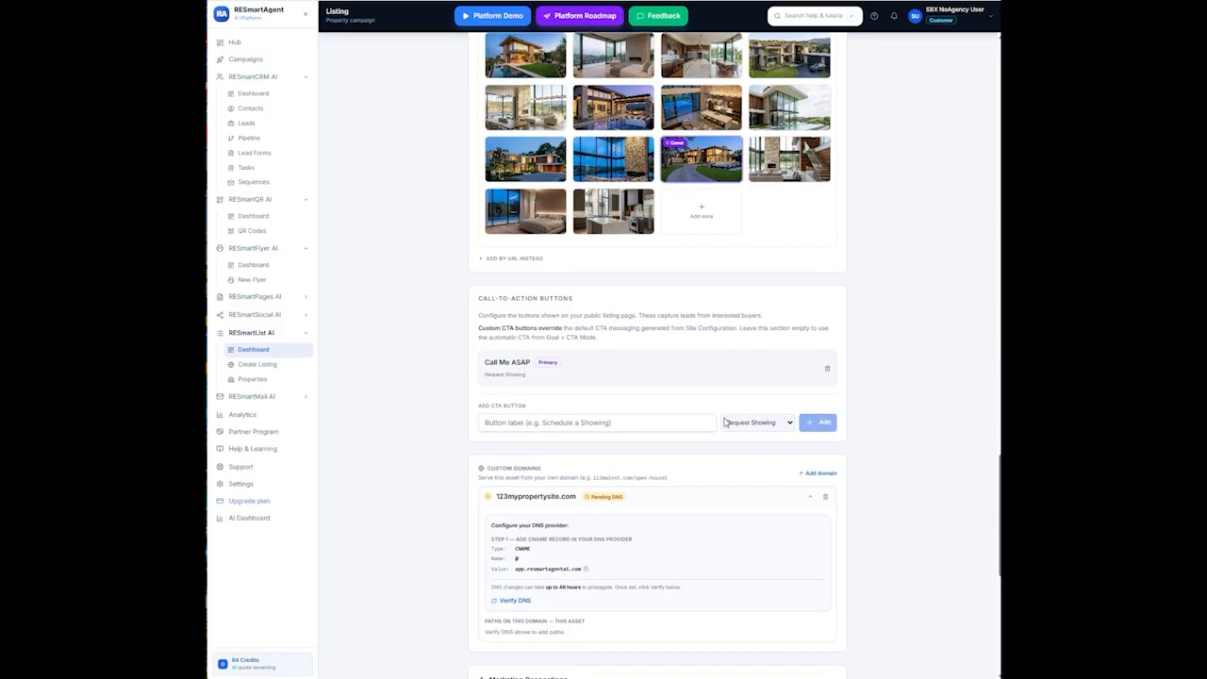
pyautogui.scroll(12, 754, 420)
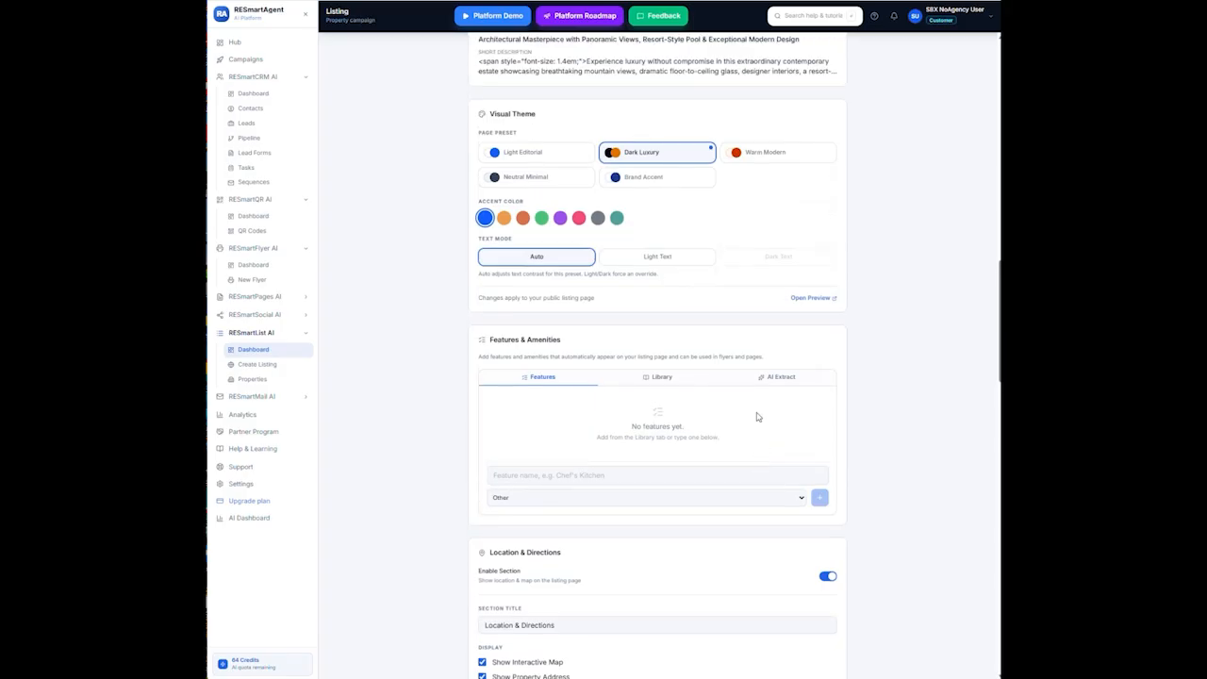
pyautogui.scroll(-2, 812, 404)
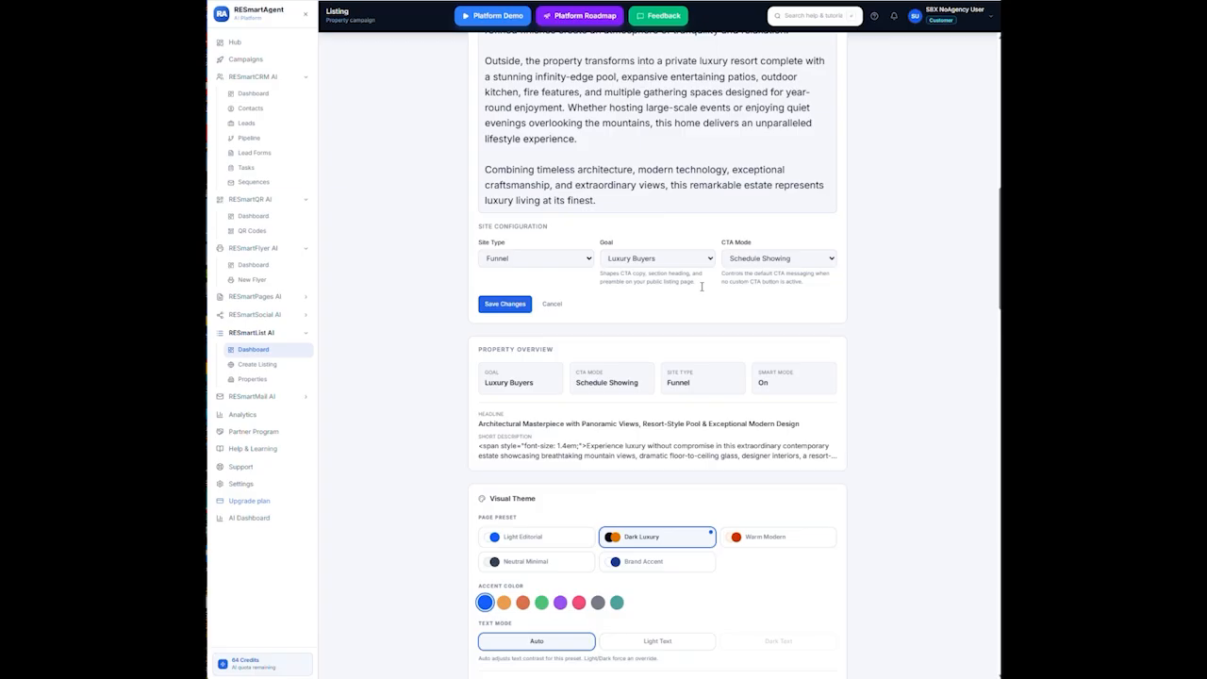
pyautogui.scroll(7, 748, 258)
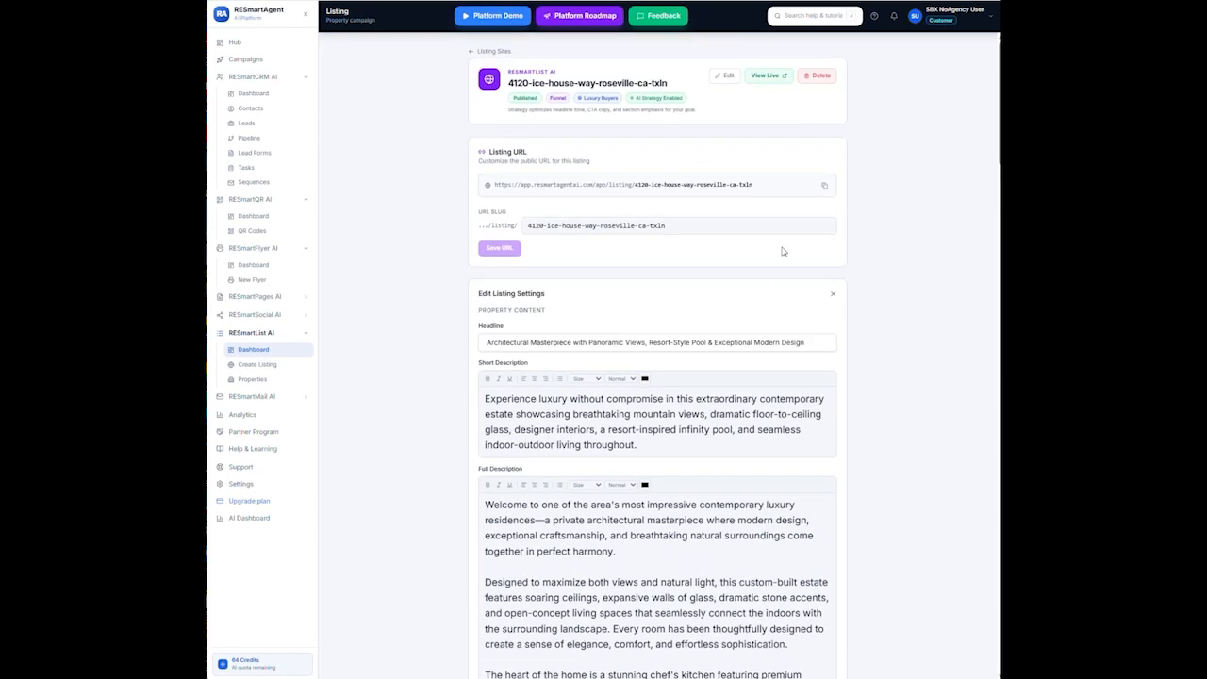
pyautogui.click(768, 75)
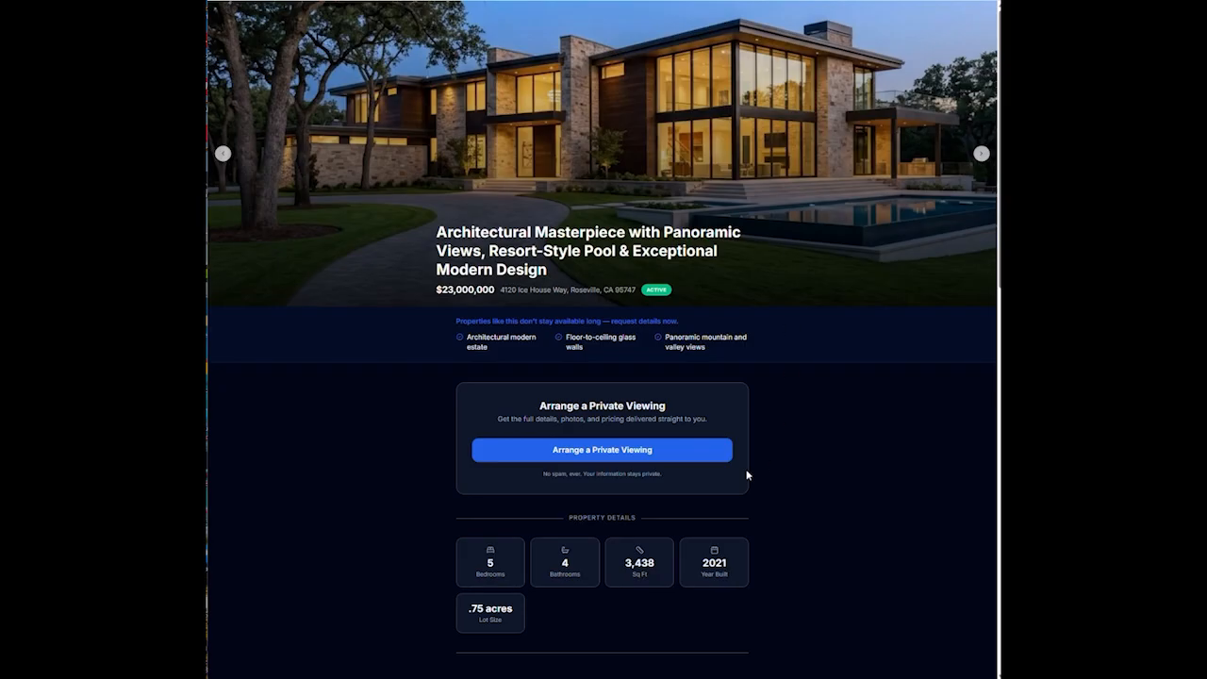
pyautogui.scroll(-4, 748, 466)
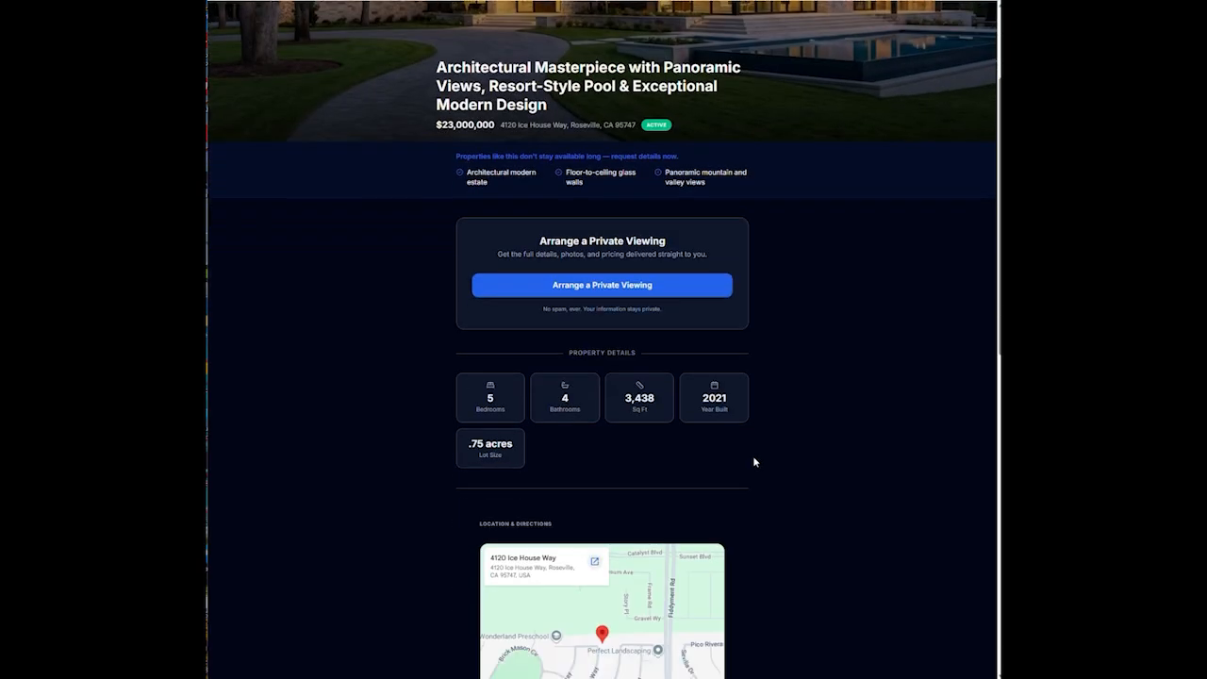
pyautogui.scroll(-3, 760, 450)
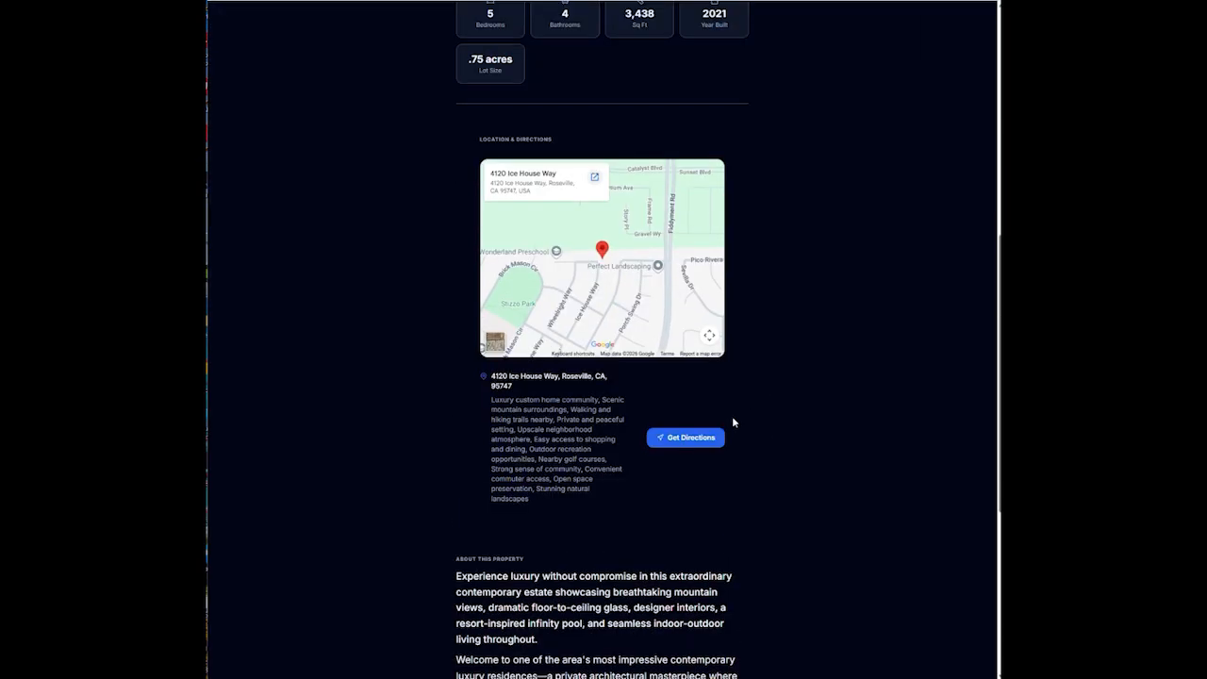
pyautogui.scroll(5, 736, 414)
pyautogui.scroll(1, 743, 400)
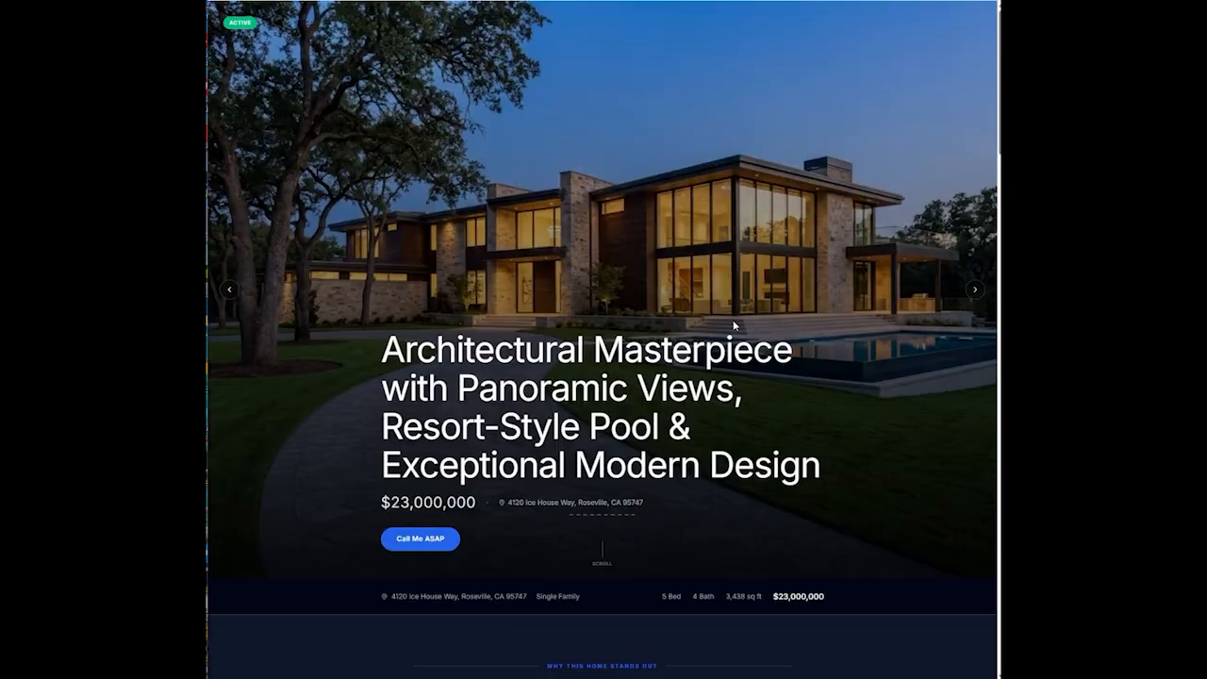
pyautogui.scroll(-12, 733, 323)
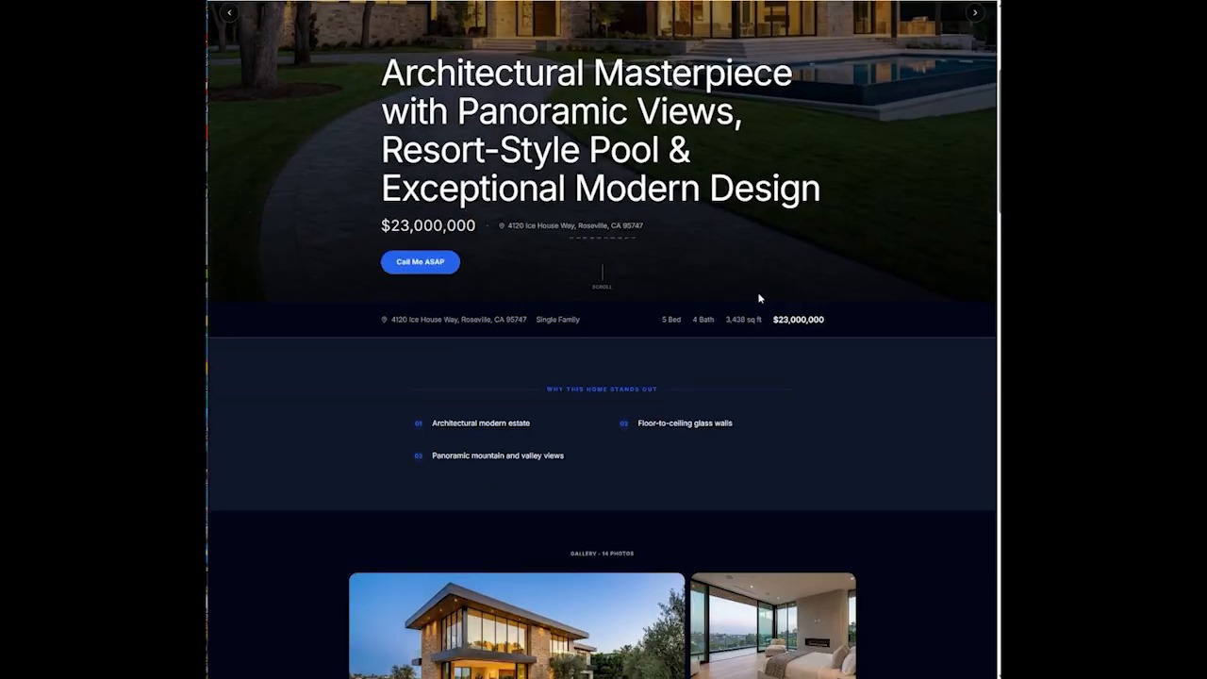
pyautogui.scroll(-15, 784, 260)
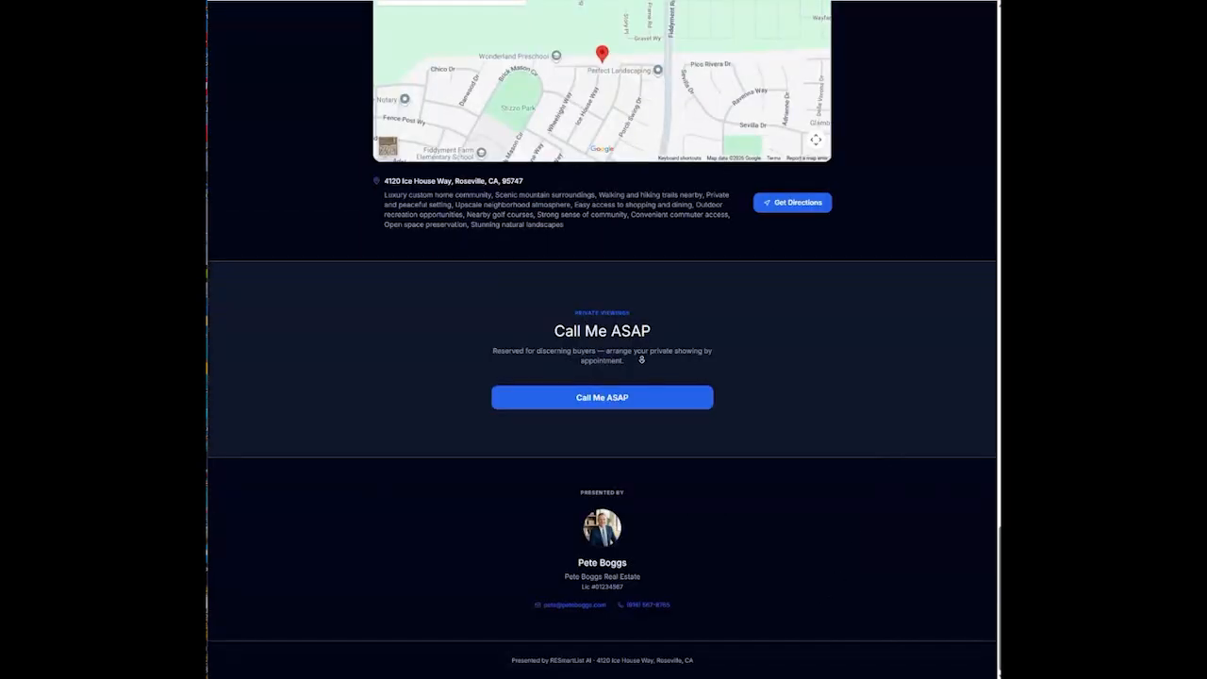
pyautogui.scroll(1, 310, 250)
pyautogui.scroll(-1, 310, 251)
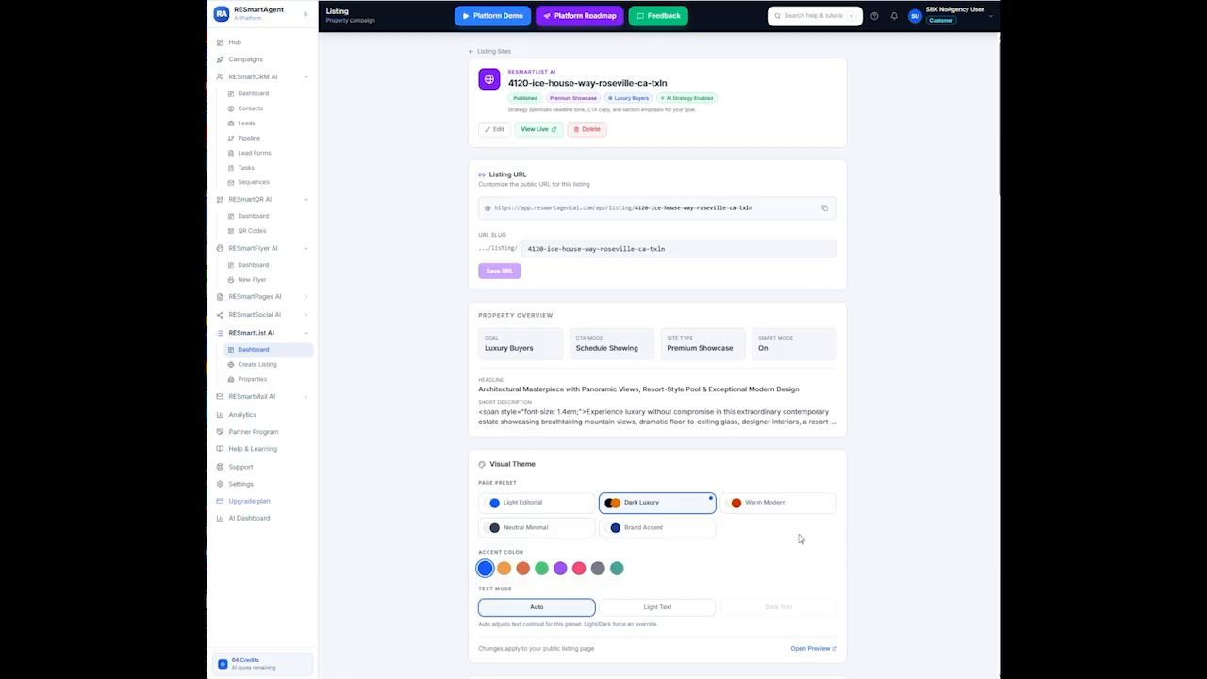
# Scroll the live listing down to the Call Me ASAP private-viewings section and footer
pyautogui.scroll(-3, 794, 565)
pyautogui.scroll(-20, 790, 587)
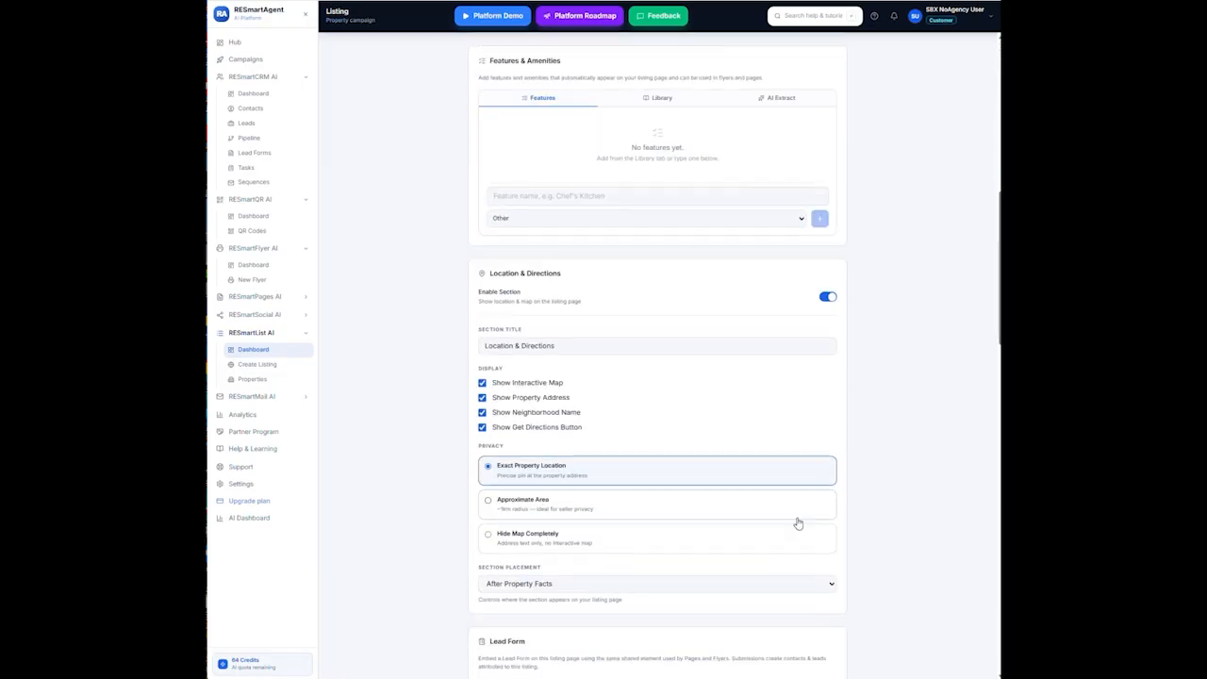
pyautogui.scroll(-4, 787, 466)
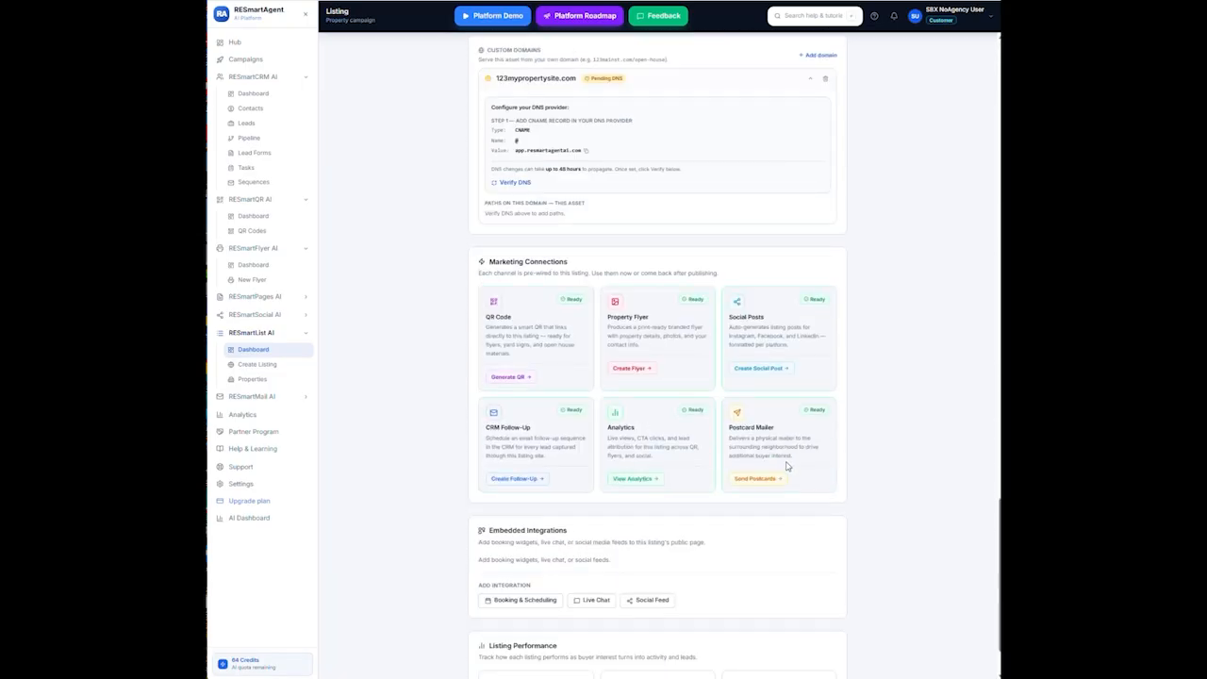
pyautogui.scroll(3, 782, 452)
pyautogui.scroll(15, 782, 442)
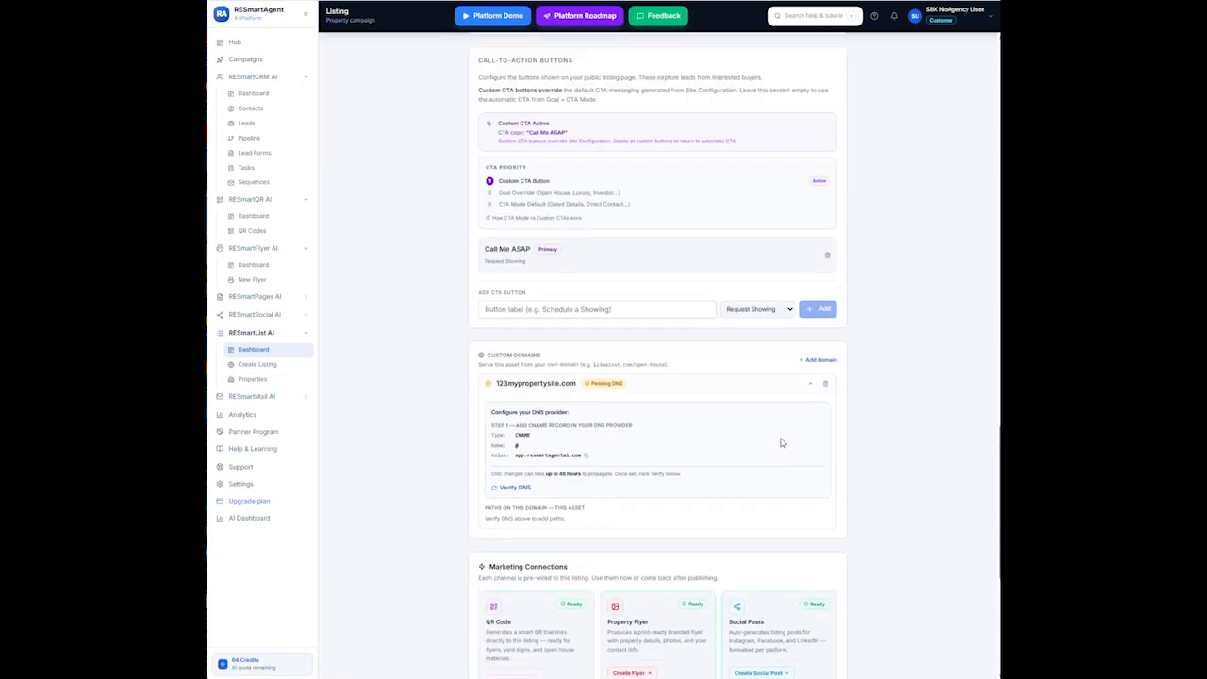
pyautogui.scroll(3, 848, 283)
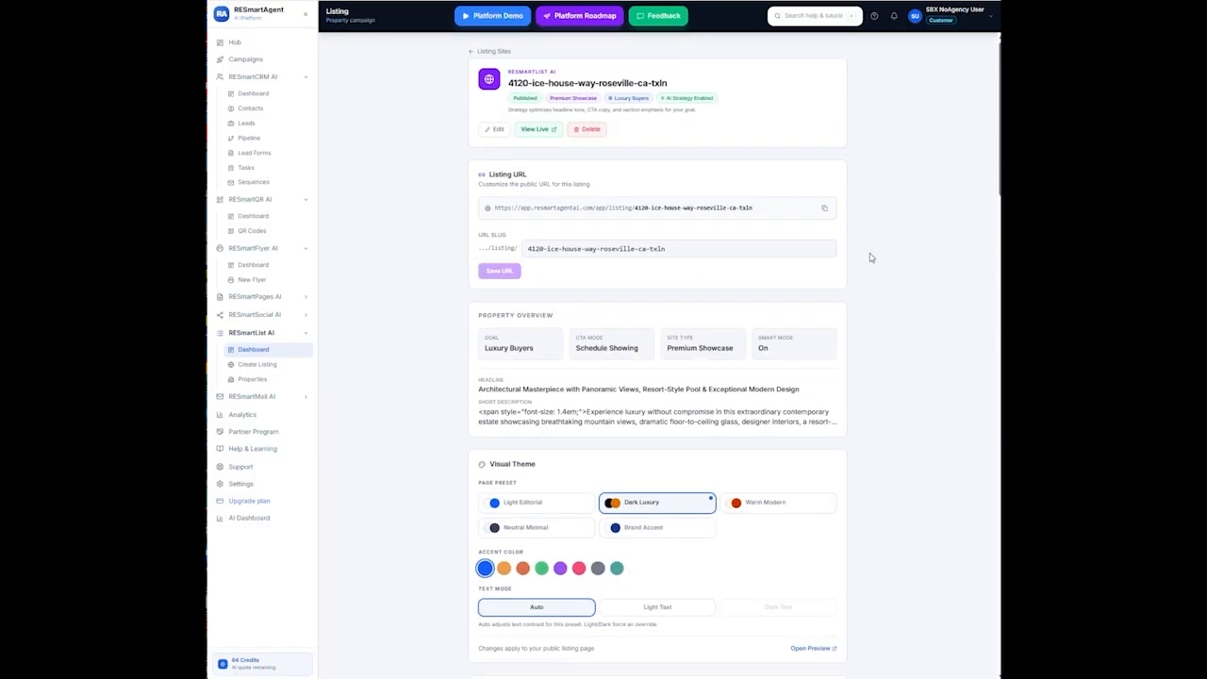
# Edit the listing and review the Call-to-Action Buttons section showing the custom Call Me ASAP CTA
pyautogui.click(493, 130)
pyautogui.scroll(-15, 597, 333)
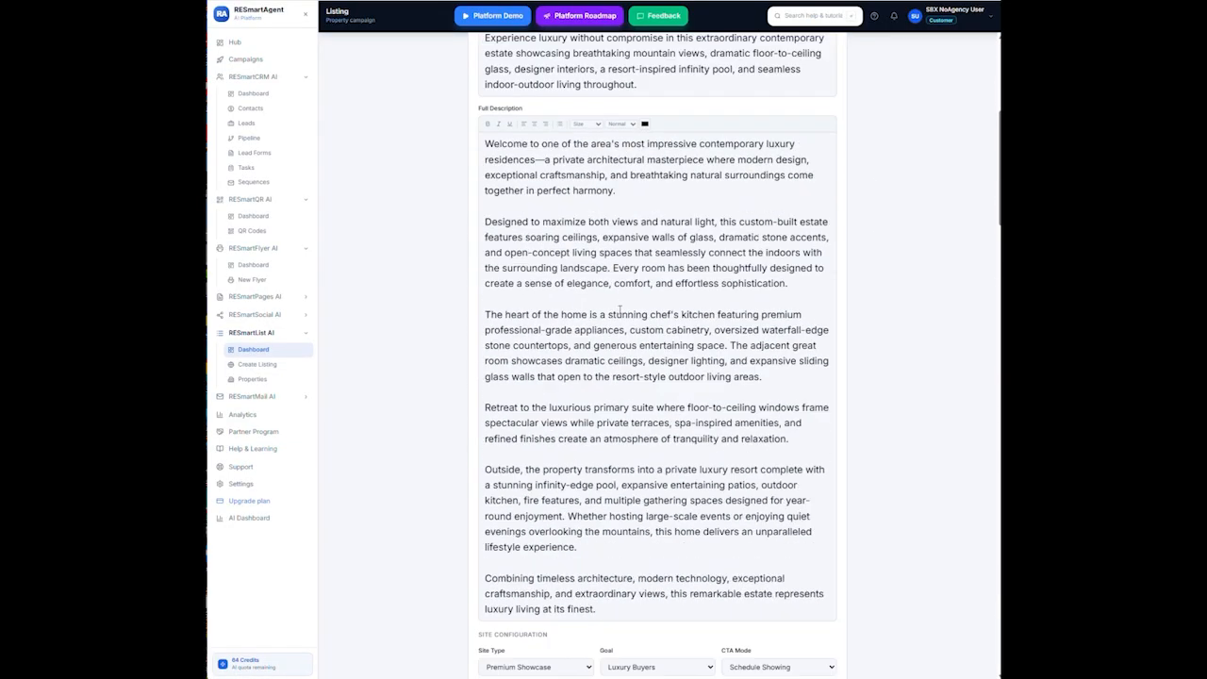
pyautogui.scroll(-8, 627, 311)
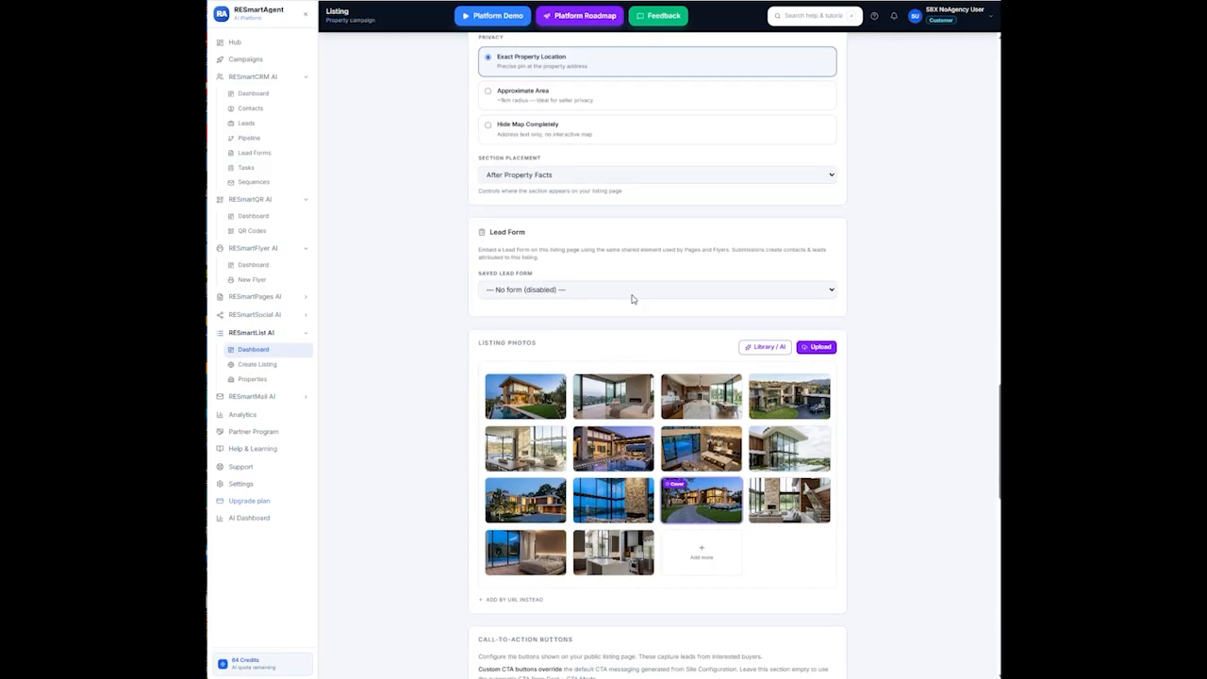
pyautogui.scroll(-10, 632, 298)
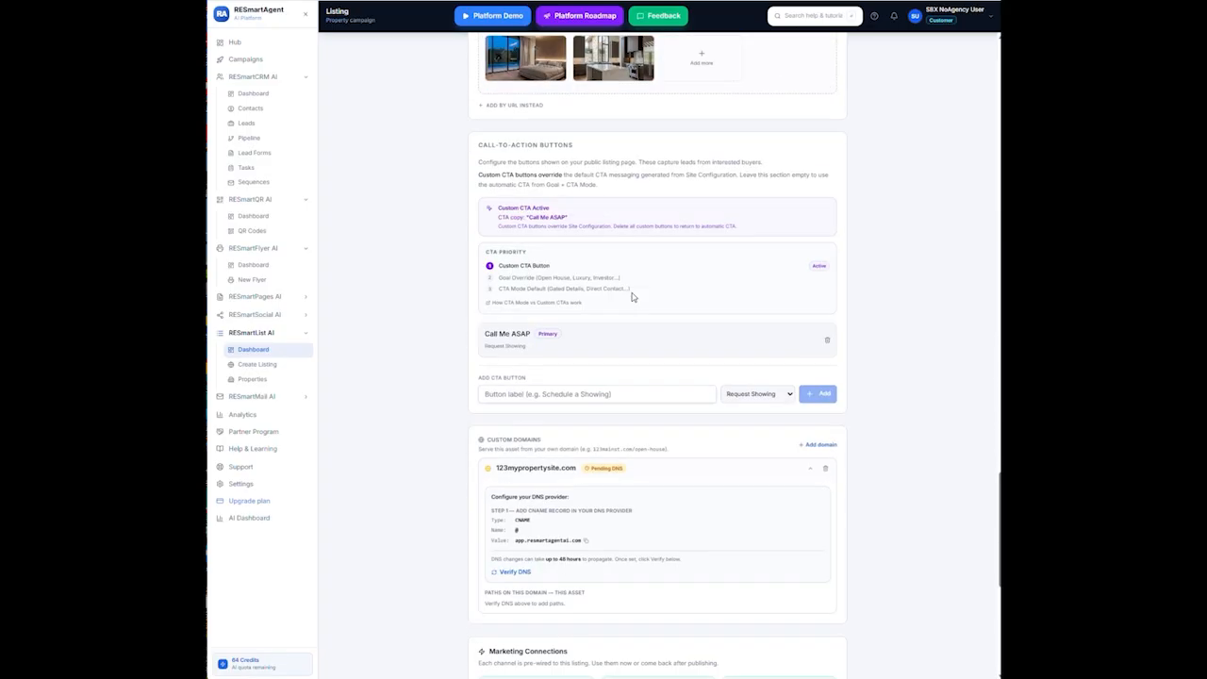
pyautogui.scroll(-3, 632, 298)
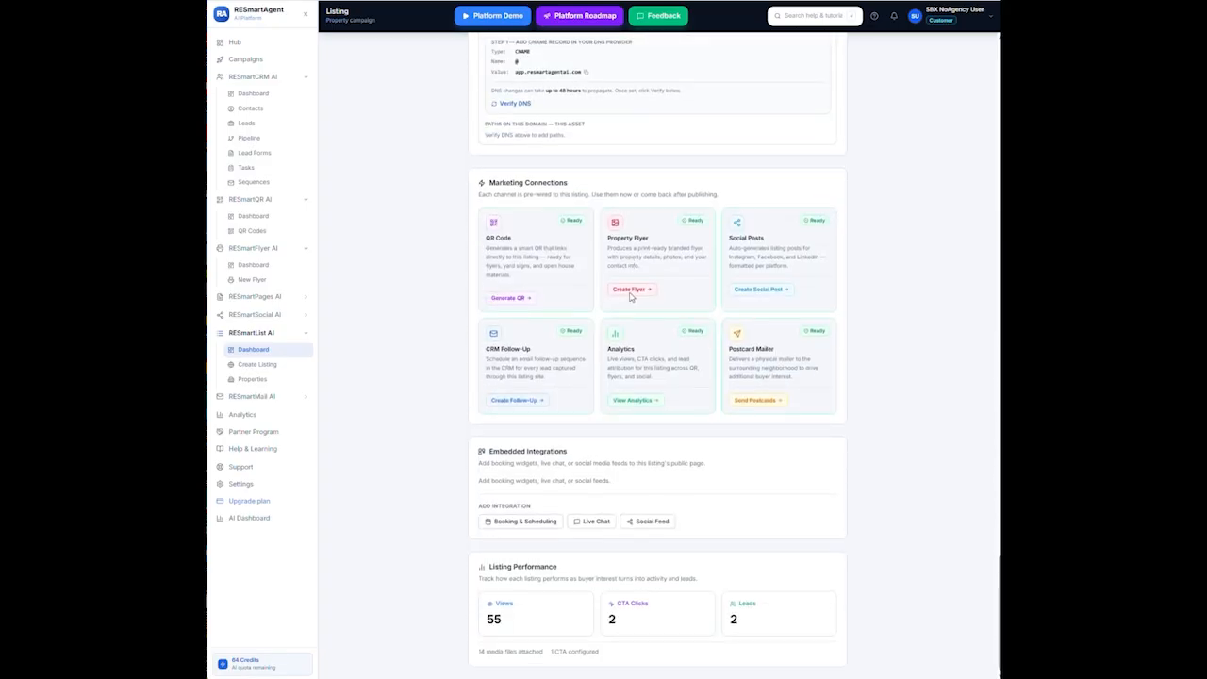
pyautogui.scroll(4, 630, 289)
pyautogui.scroll(3, 646, 279)
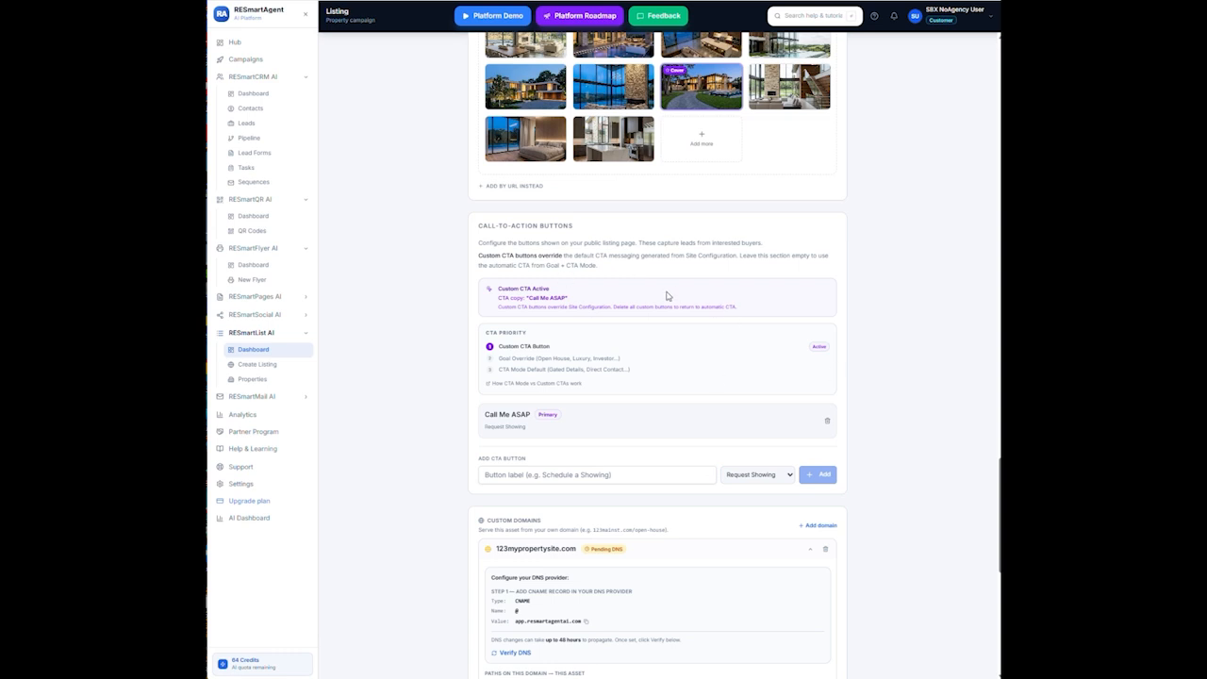
# Delete the Call Me ASAP CTA to restore Request Your Private Showing, then check Site Configuration
pyautogui.click(827, 422)
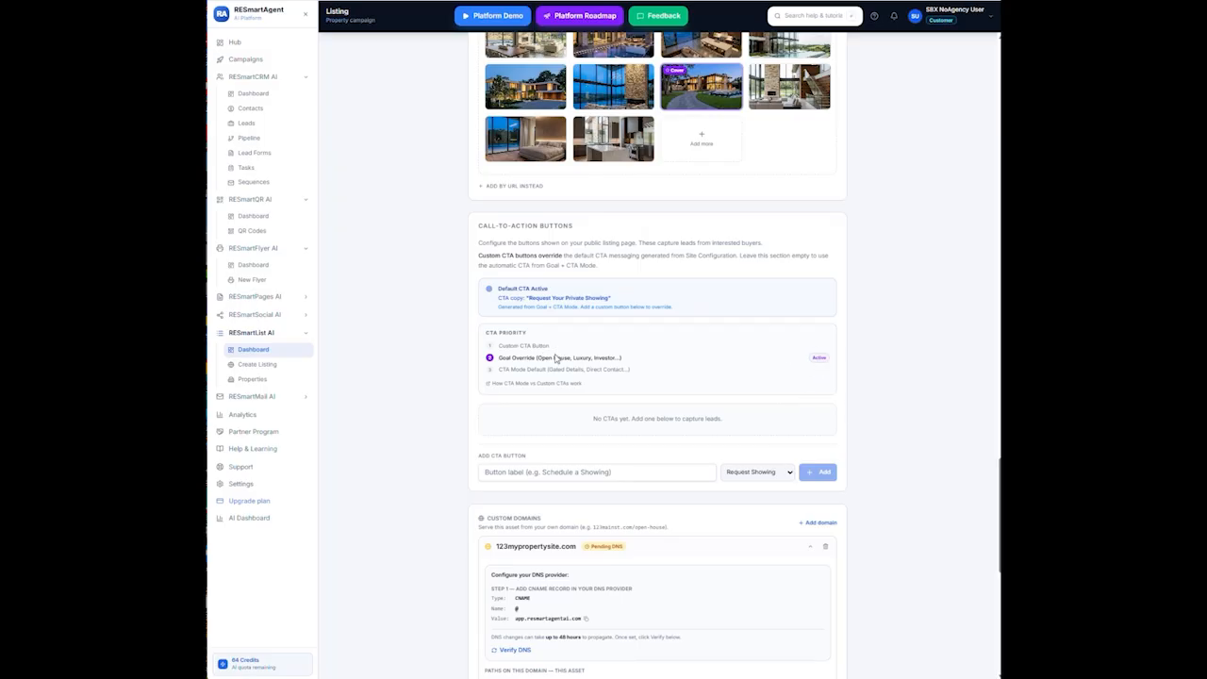
pyautogui.scroll(3, 556, 356)
pyautogui.scroll(8, 587, 353)
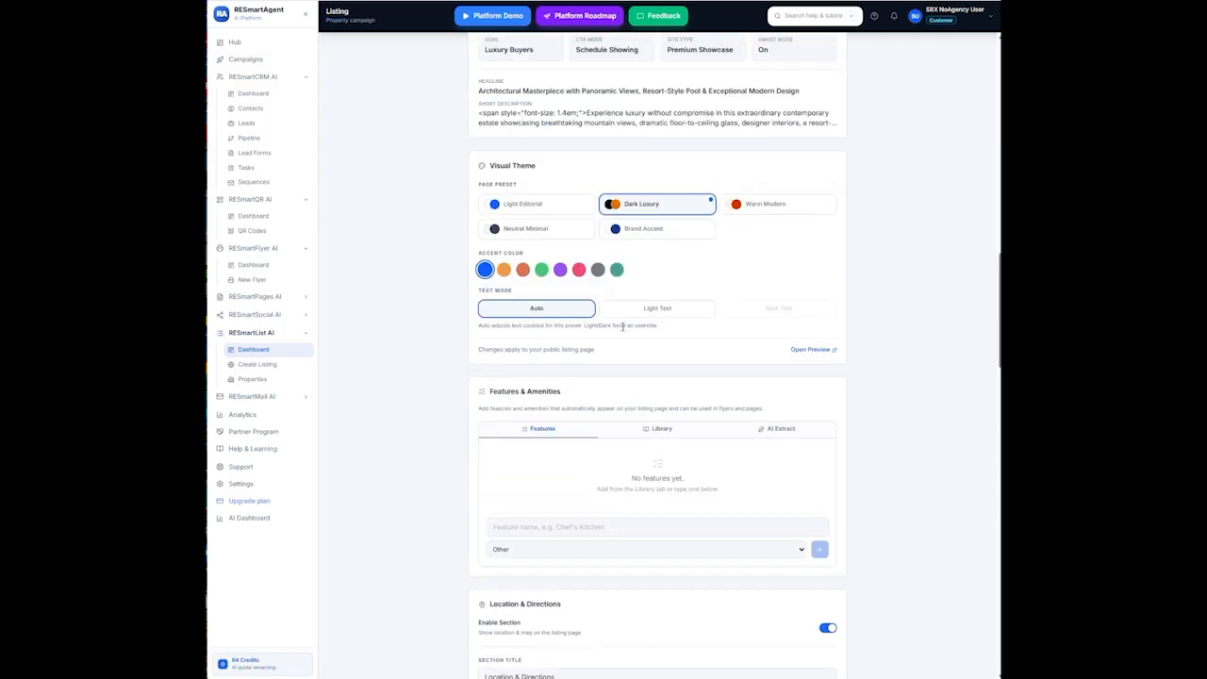
pyautogui.scroll(9, 622, 326)
pyautogui.scroll(-2, 636, 272)
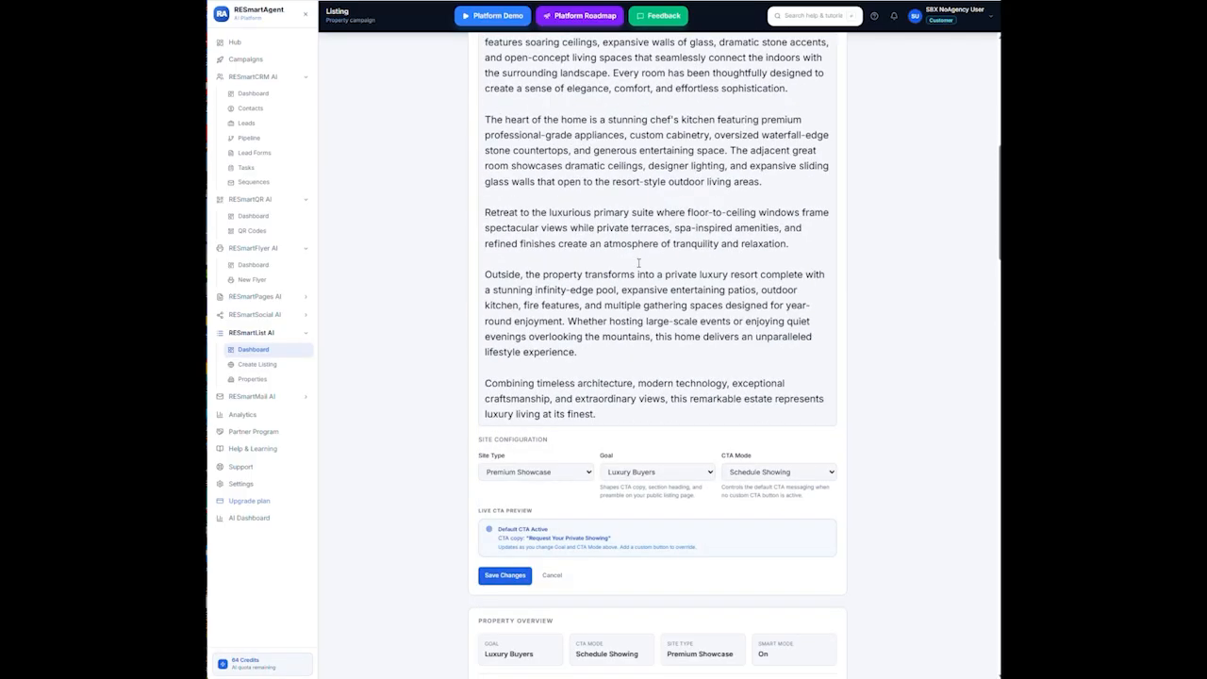
pyautogui.scroll(-1, 636, 263)
pyautogui.scroll(7, 634, 259)
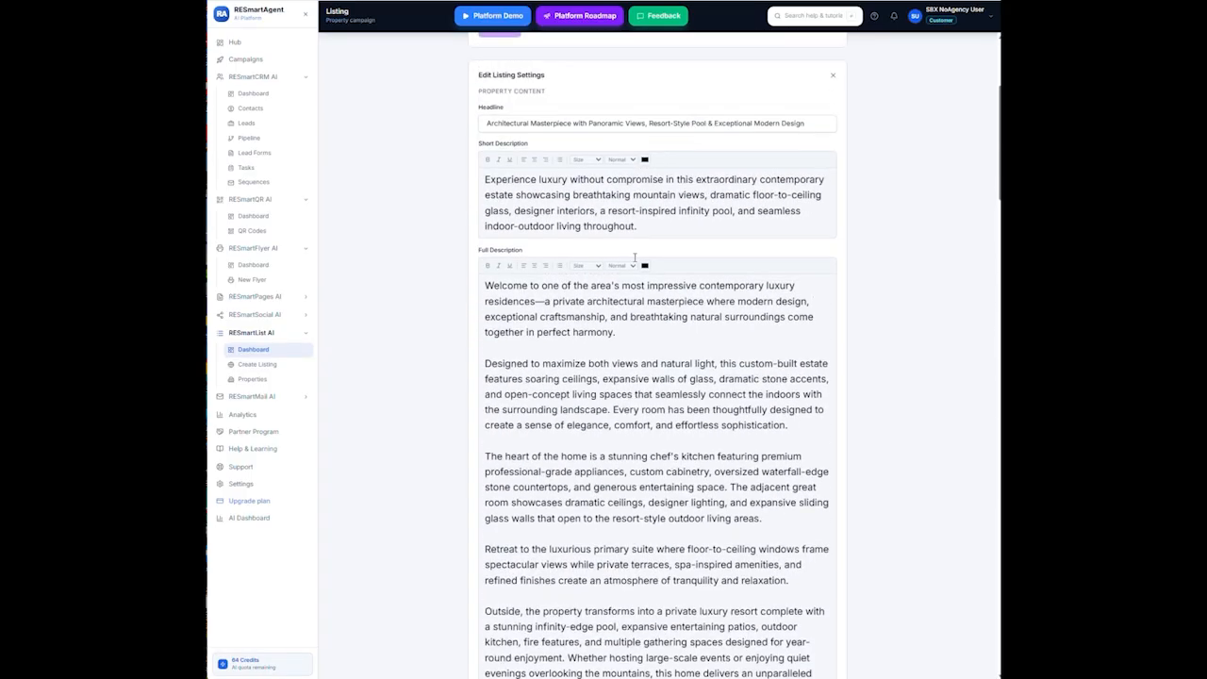
pyautogui.scroll(-8, 635, 259)
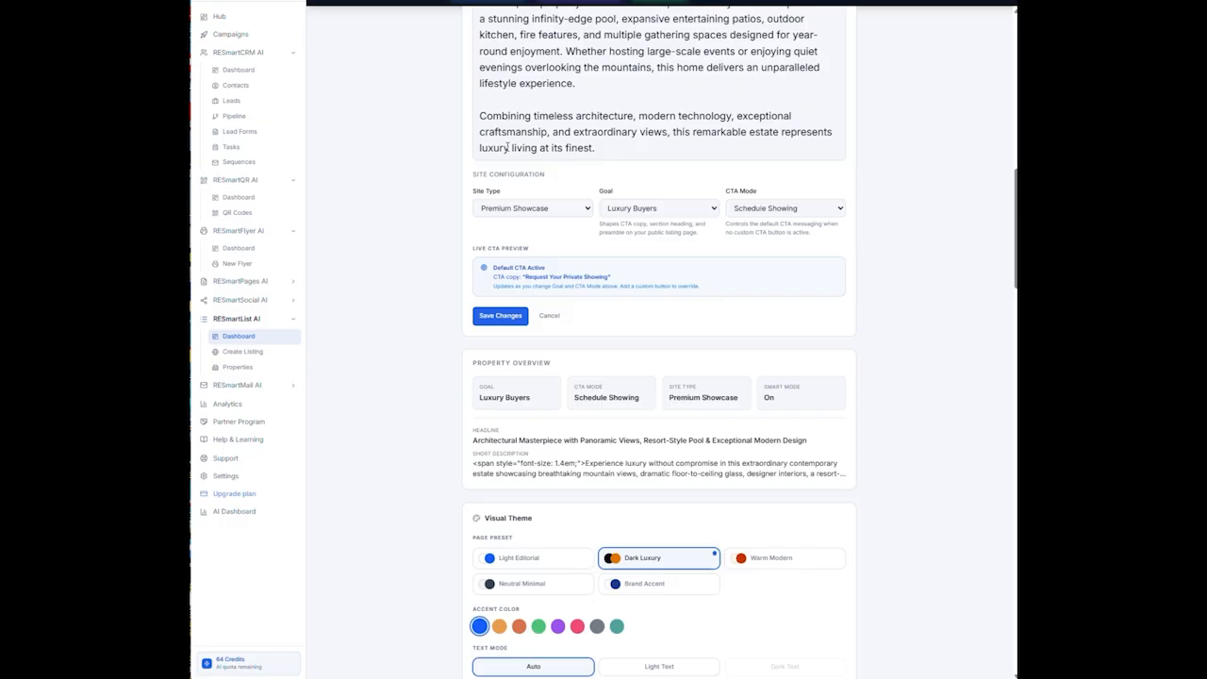
pyautogui.scroll(-10, 572, 282)
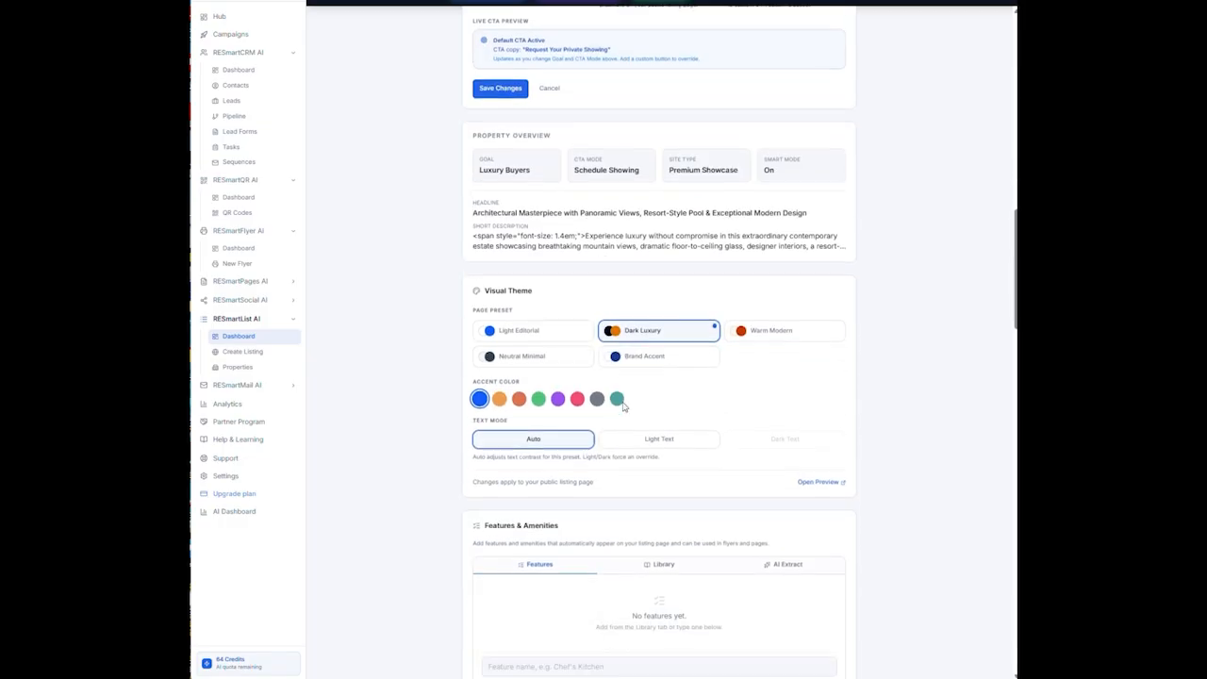
pyautogui.scroll(-5, 641, 389)
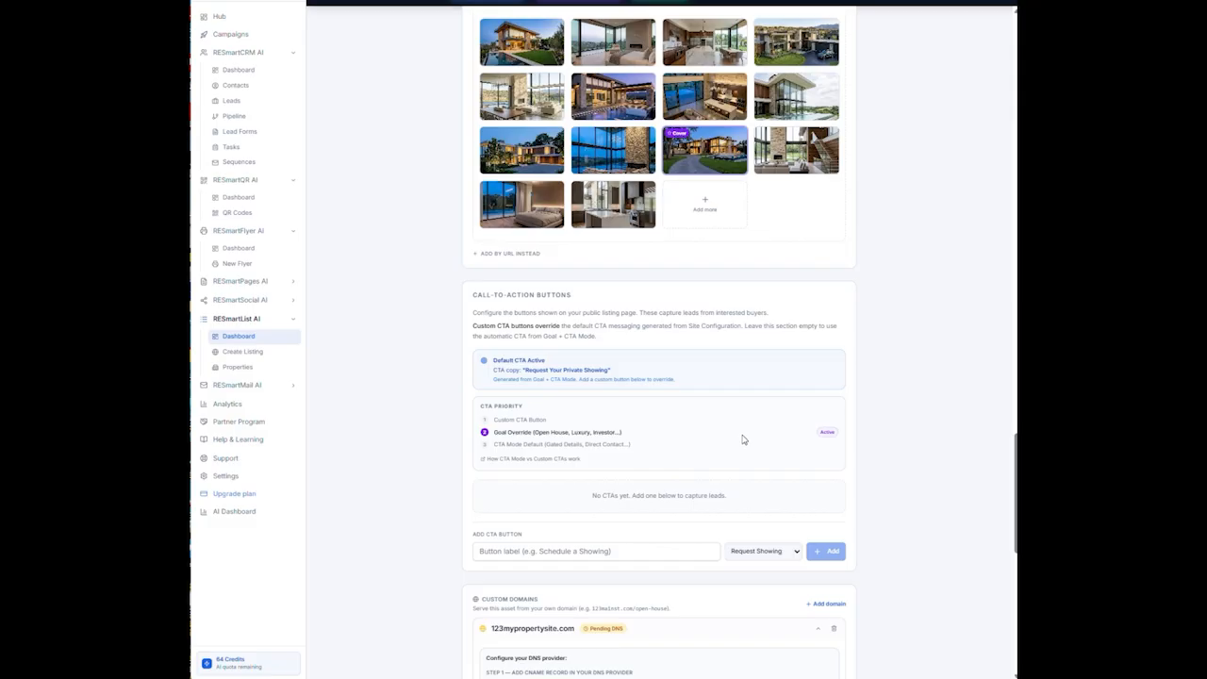
pyautogui.scroll(15, 744, 429)
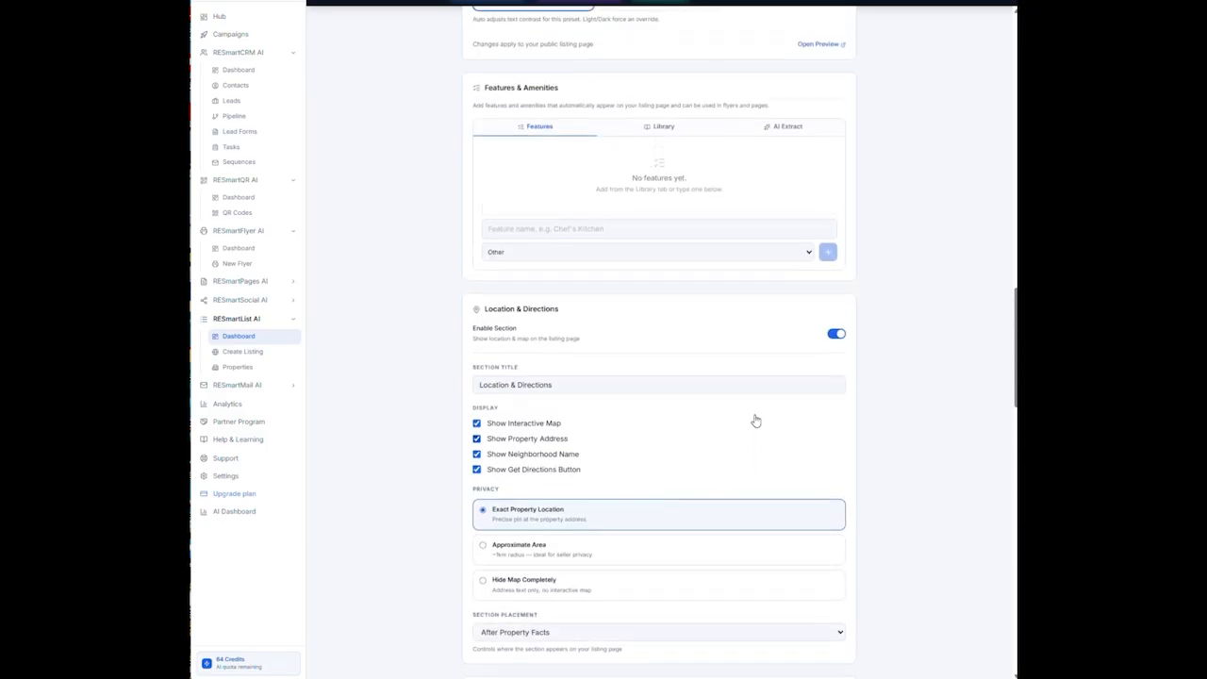
pyautogui.scroll(12, 756, 409)
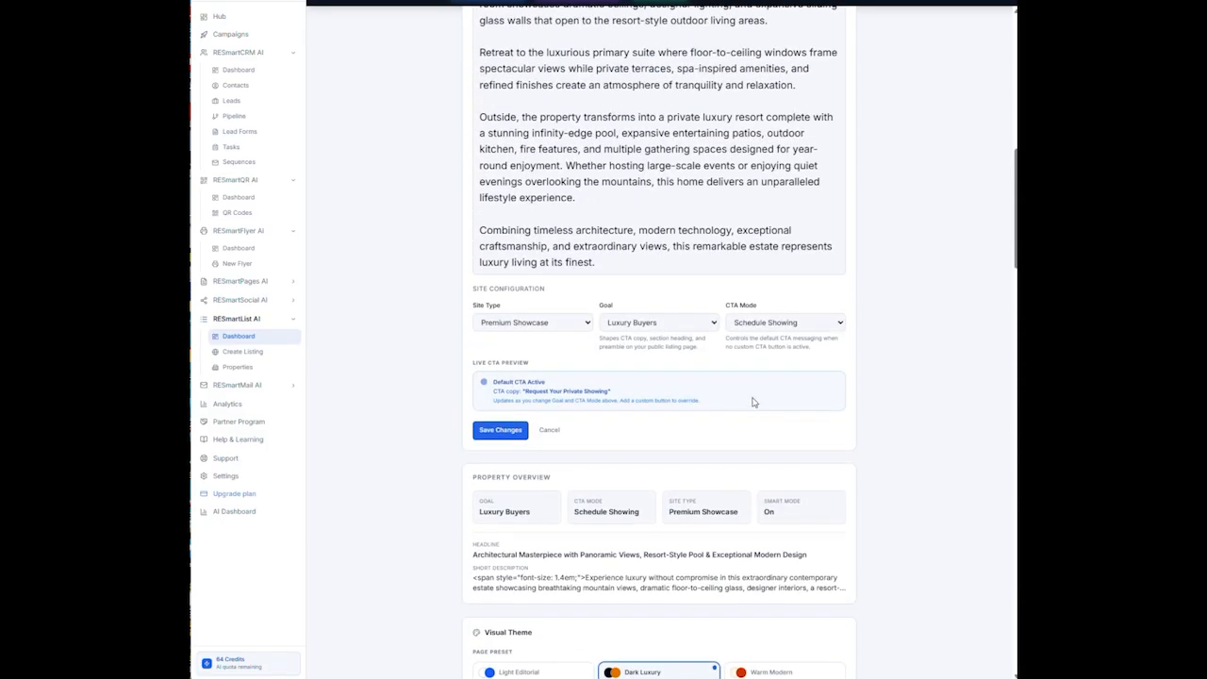
pyautogui.scroll(5, 754, 385)
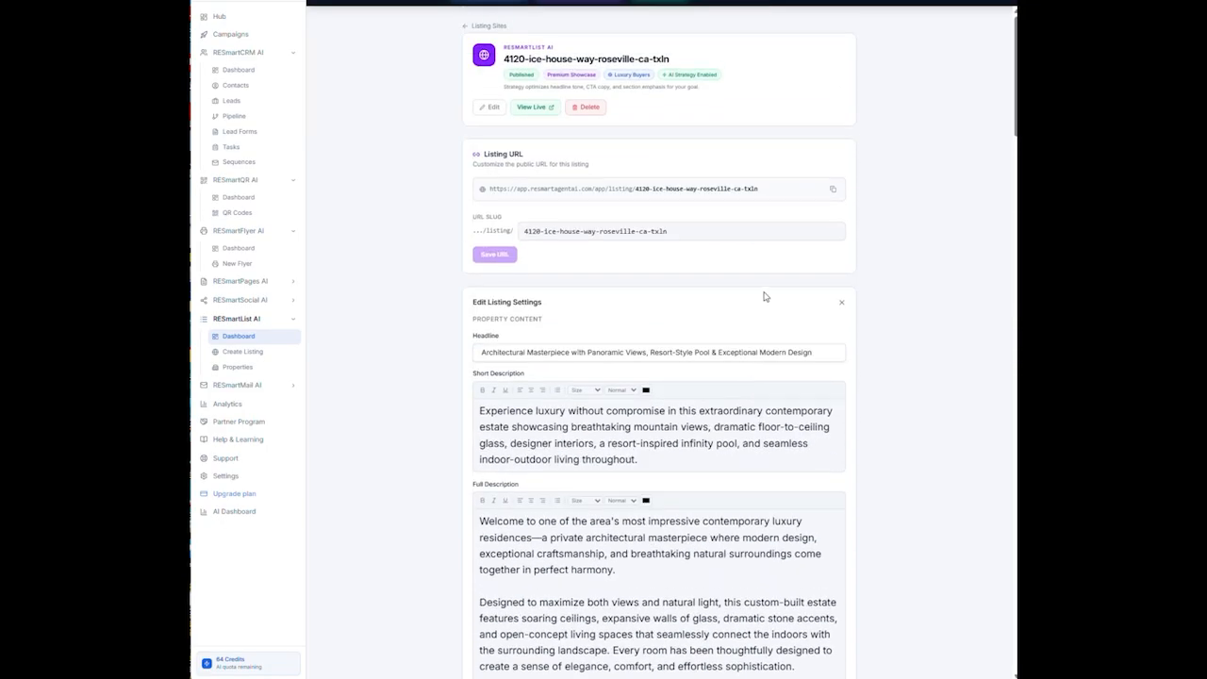